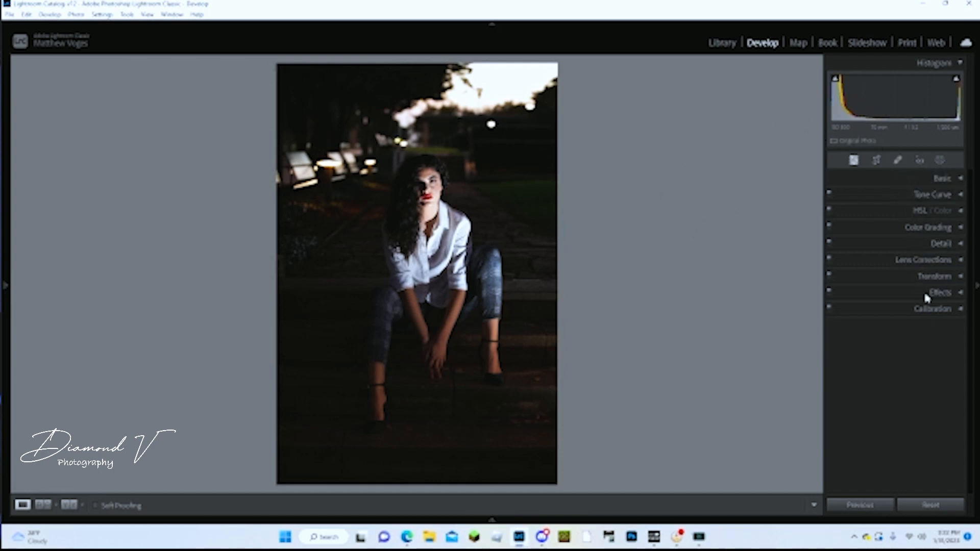
pyautogui.click(961, 179)
pyautogui.click(961, 179)
pyautogui.click(961, 195)
pyautogui.click(961, 196)
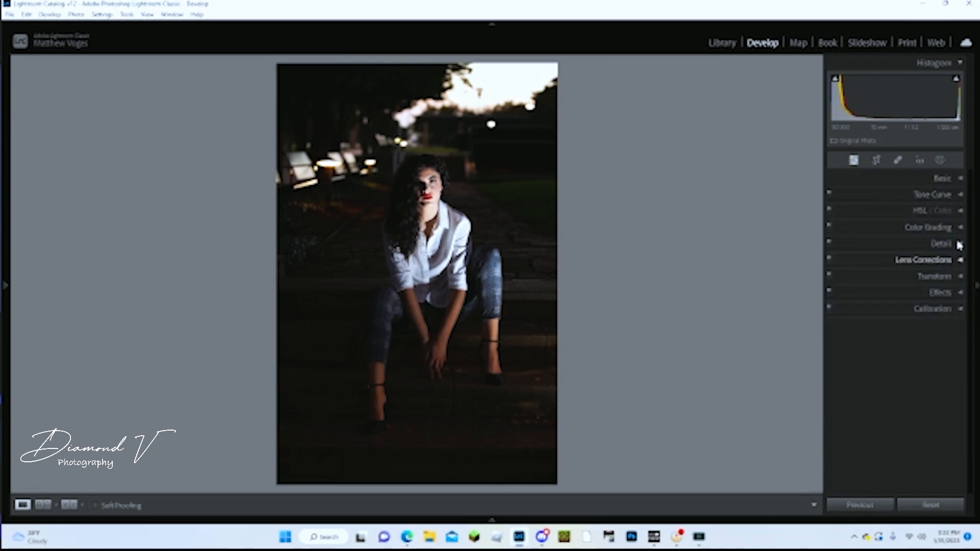
pyautogui.click(962, 211)
pyautogui.click(962, 211)
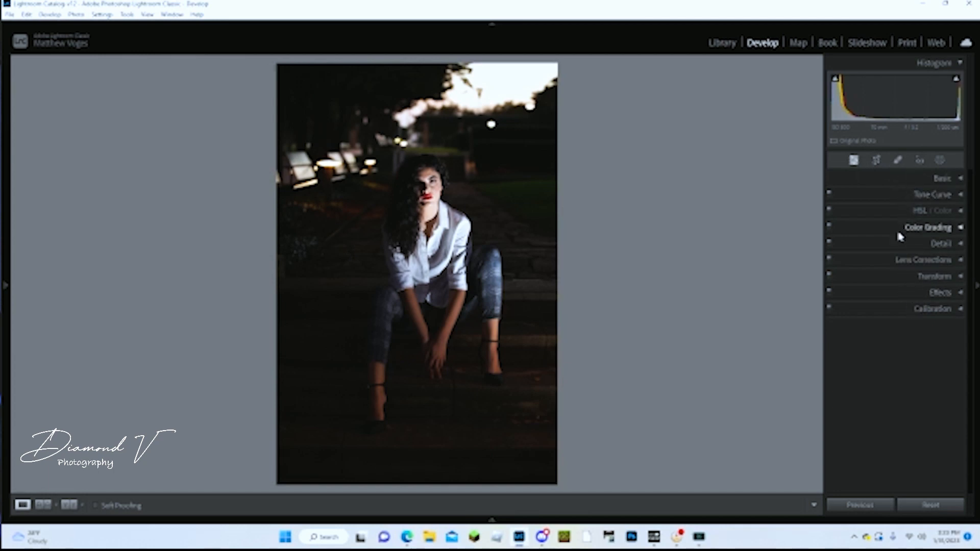
pyautogui.click(876, 161)
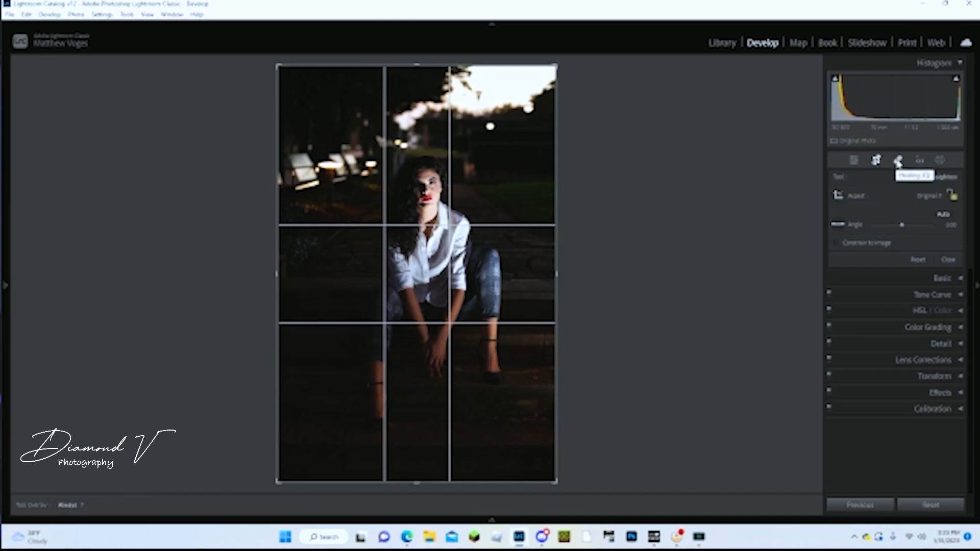
pyautogui.click(897, 162)
pyautogui.click(920, 161)
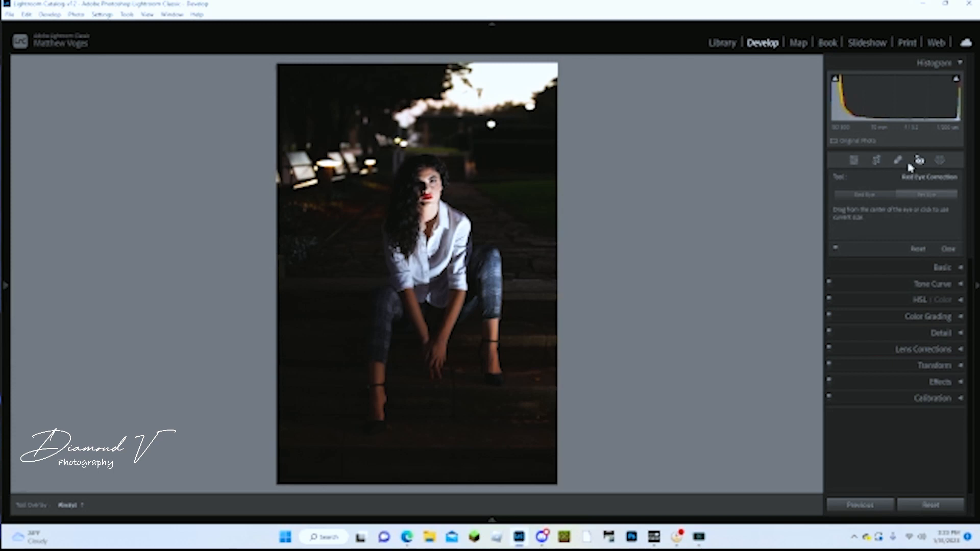
# Create an automatic mask of the photo's background and check its coverage by hiding and showing it.
pyautogui.click(940, 161)
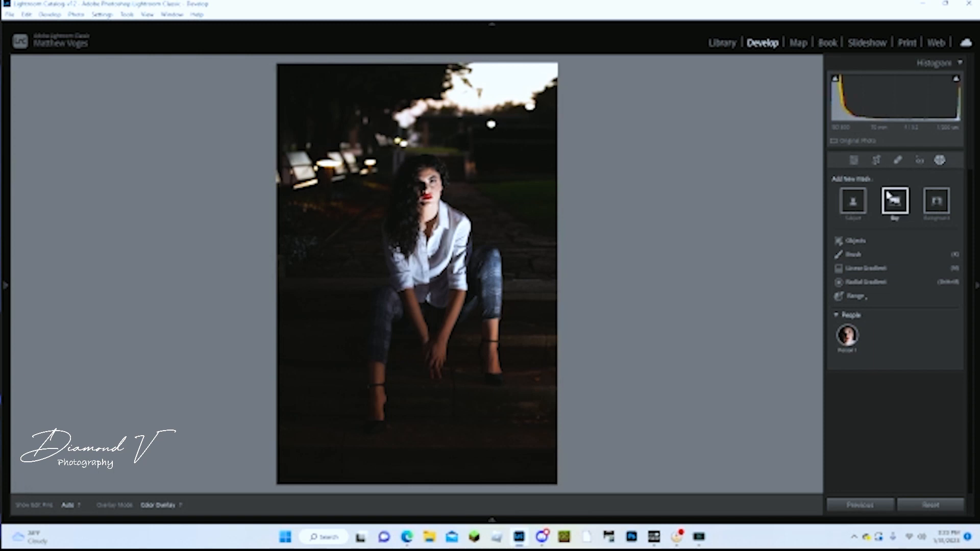
pyautogui.moveTo(847, 336)
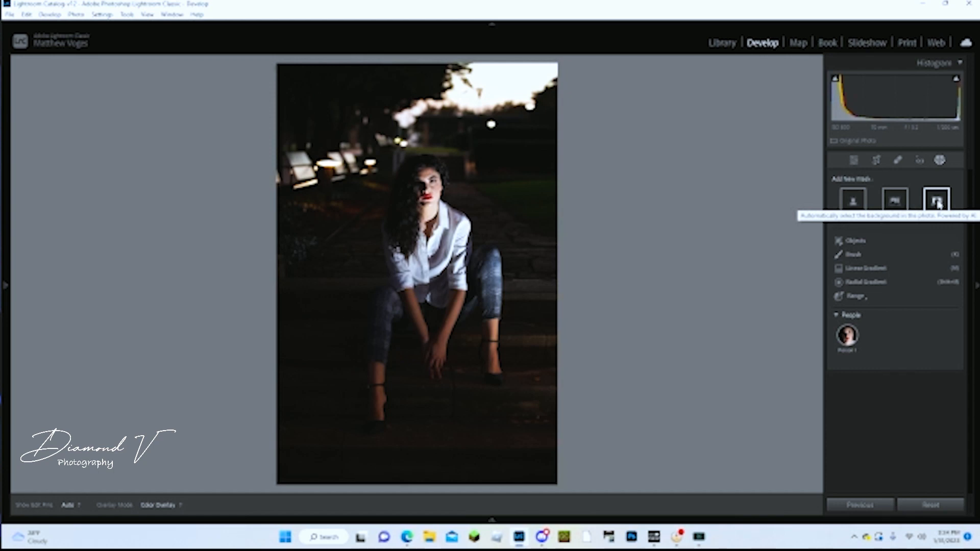
pyautogui.click(937, 203)
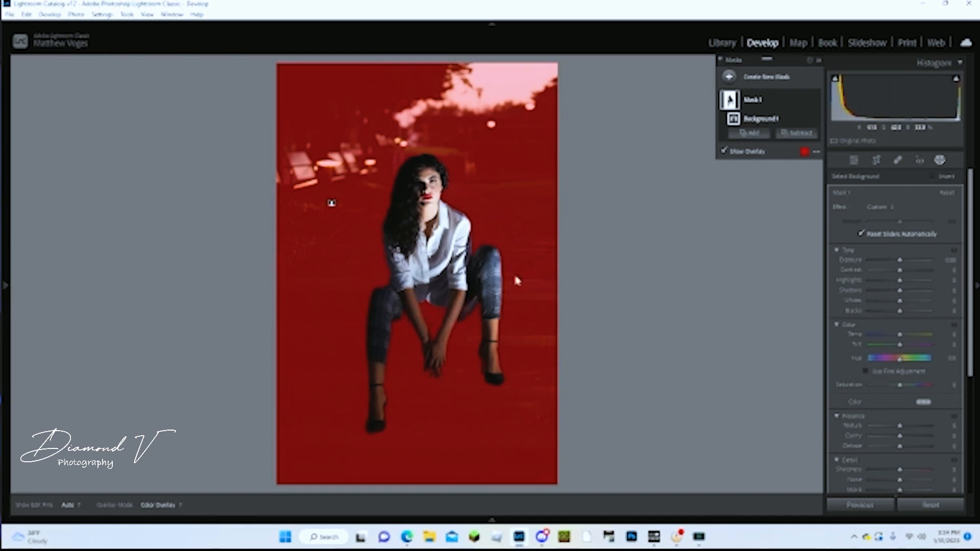
pyautogui.click(811, 101)
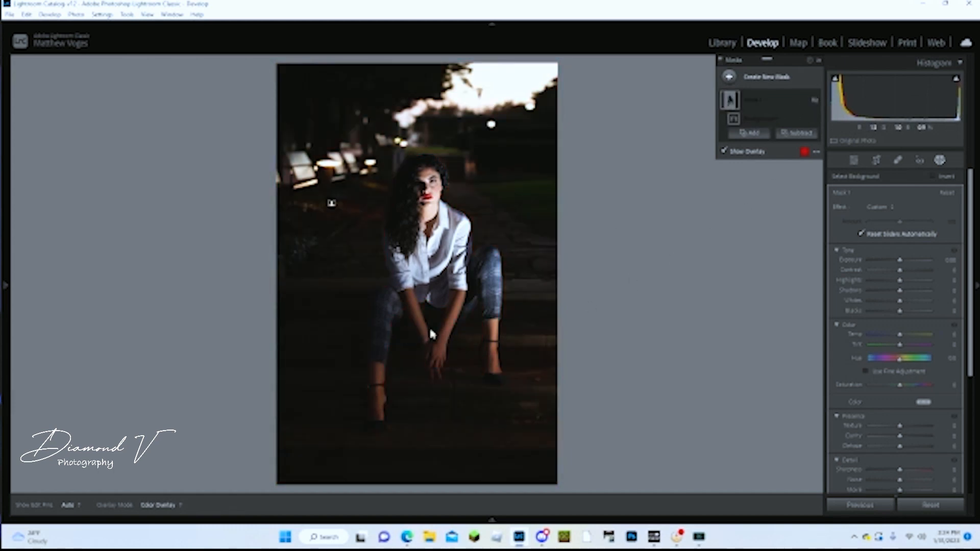
pyautogui.click(814, 101)
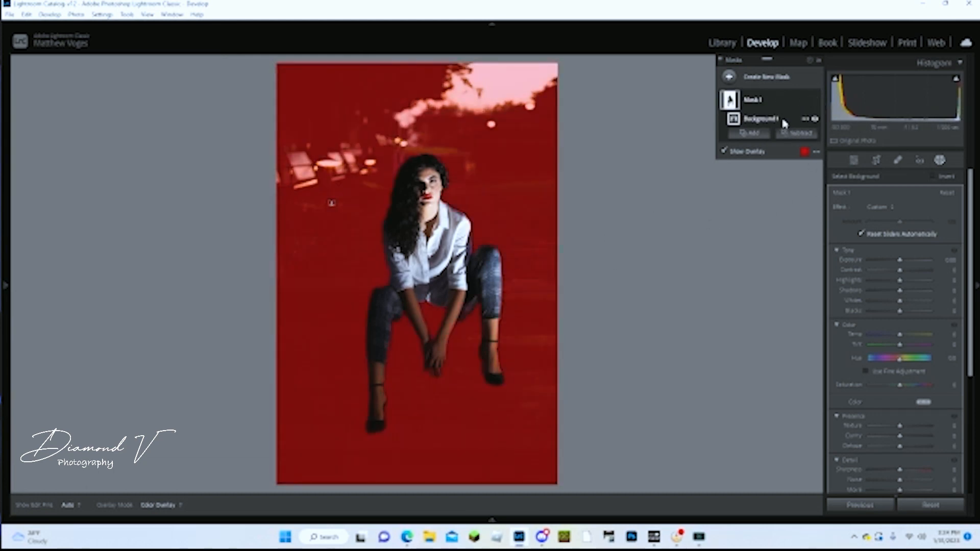
# Subtract from the background mask with a brush at flow 100, painting over the area between the woman's forearms.
pyautogui.click(799, 134)
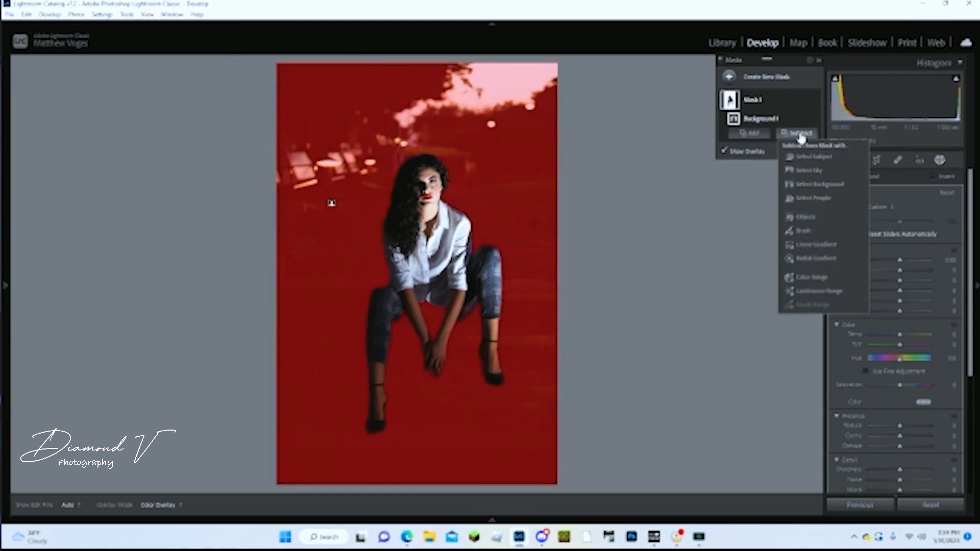
pyautogui.click(803, 230)
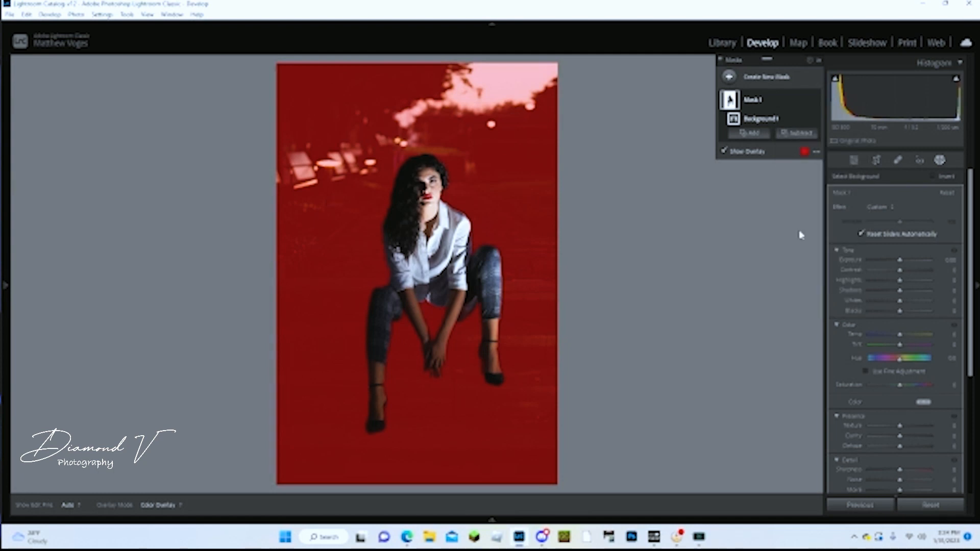
pyautogui.press('h')
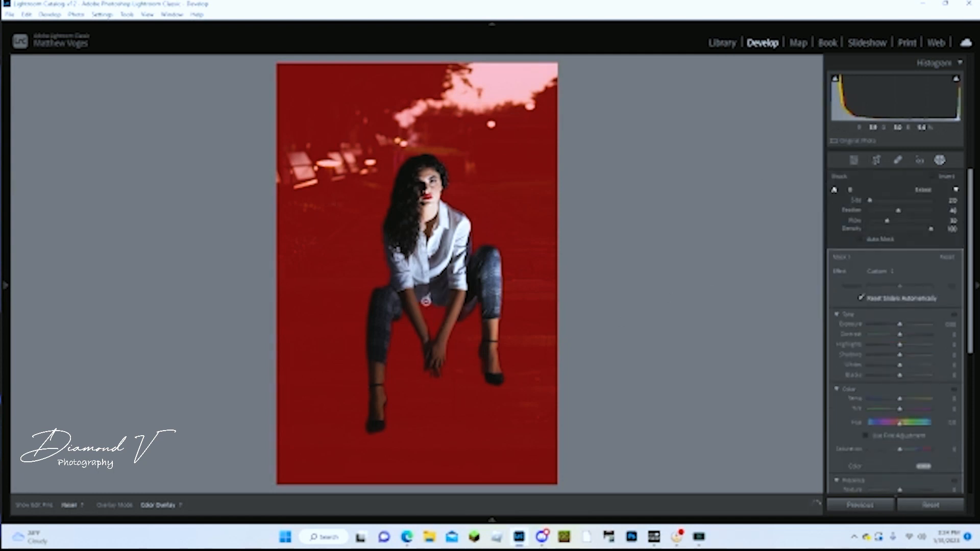
pyautogui.scroll(2, 434, 304)
pyautogui.press('h')
pyautogui.moveTo(432, 303); pyautogui.dragTo(433, 304)
pyautogui.moveTo(886, 221); pyautogui.dragTo(931, 221)
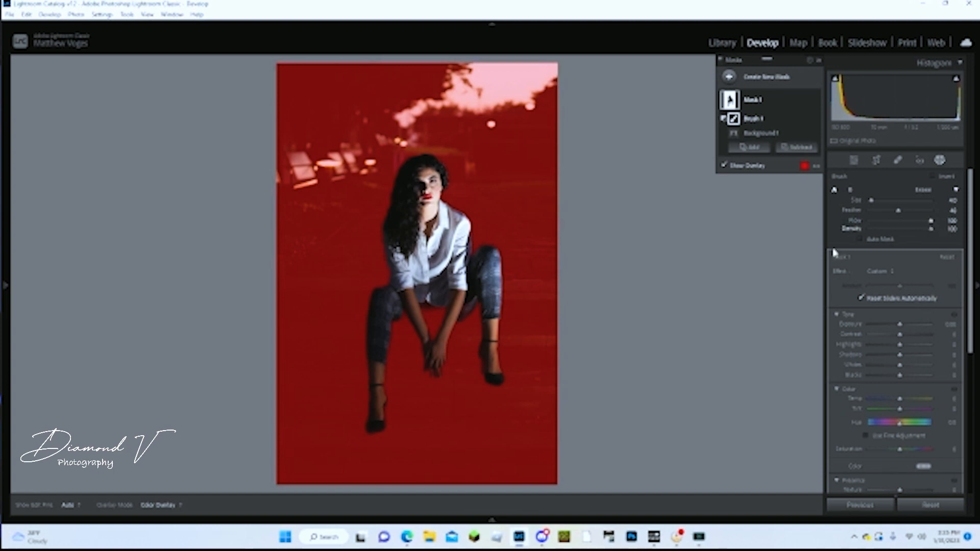
pyautogui.moveTo(449, 300)
pyautogui.mouseDown()
pyautogui.moveTo(419, 306)
pyautogui.moveTo(469, 302)
pyautogui.moveTo(452, 318)
pyautogui.moveTo(418, 319)
pyautogui.moveTo(459, 316)
pyautogui.moveTo(399, 314)
pyautogui.moveTo(382, 293)
pyautogui.moveTo(392, 292)
pyautogui.moveTo(379, 294)
pyautogui.moveTo(391, 290)
pyautogui.moveTo(378, 298)
pyautogui.moveTo(413, 308)
pyautogui.moveTo(417, 319)
pyautogui.moveTo(401, 315)
pyautogui.moveTo(431, 325)
pyautogui.moveTo(421, 326)
pyautogui.moveTo(405, 321)
pyautogui.moveTo(440, 324)
pyautogui.moveTo(466, 305)
pyautogui.moveTo(455, 319)
pyautogui.moveTo(406, 318)
pyautogui.mouseUp()
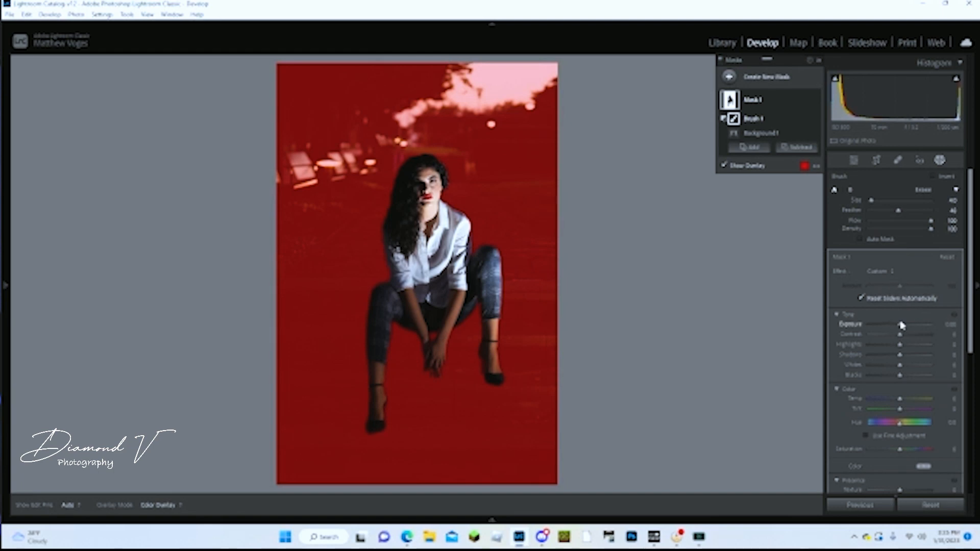
# Reselect the background mask and raise its exposure to 2.47.
pyautogui.click(941, 162)
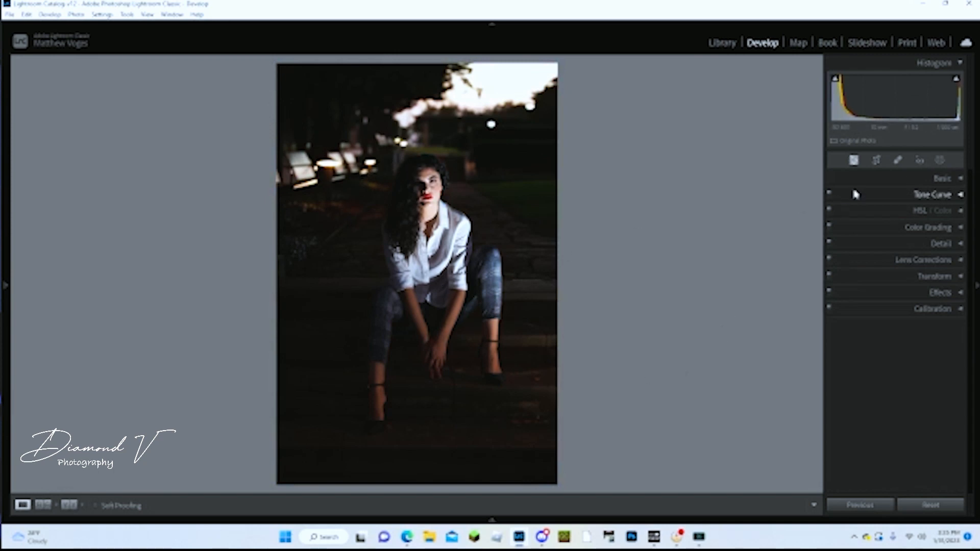
pyautogui.click(942, 163)
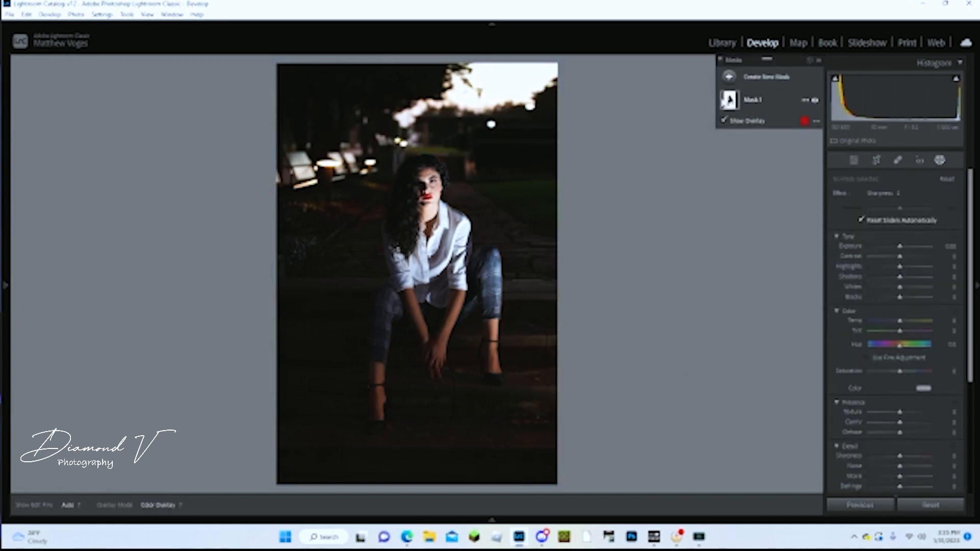
pyautogui.click(730, 100)
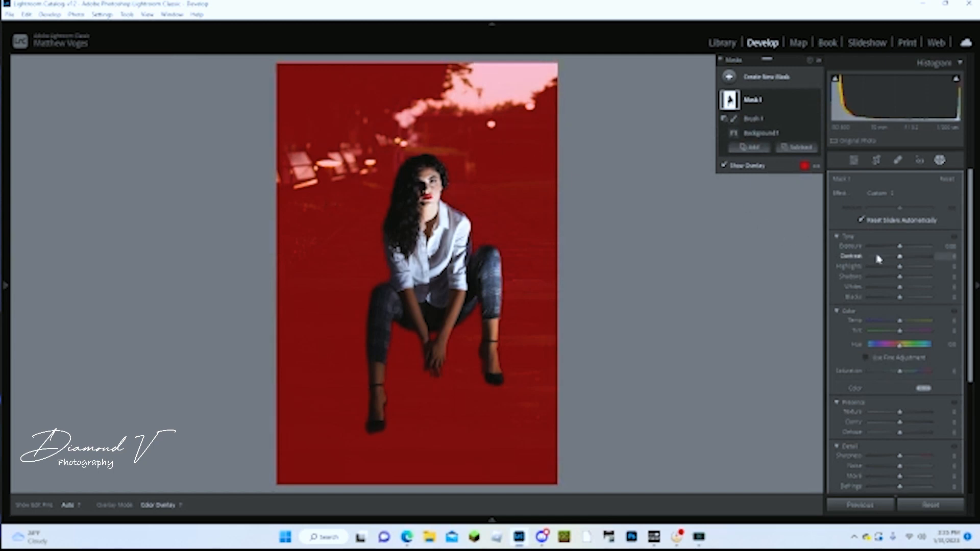
pyautogui.moveTo(899, 250); pyautogui.dragTo(912, 248)
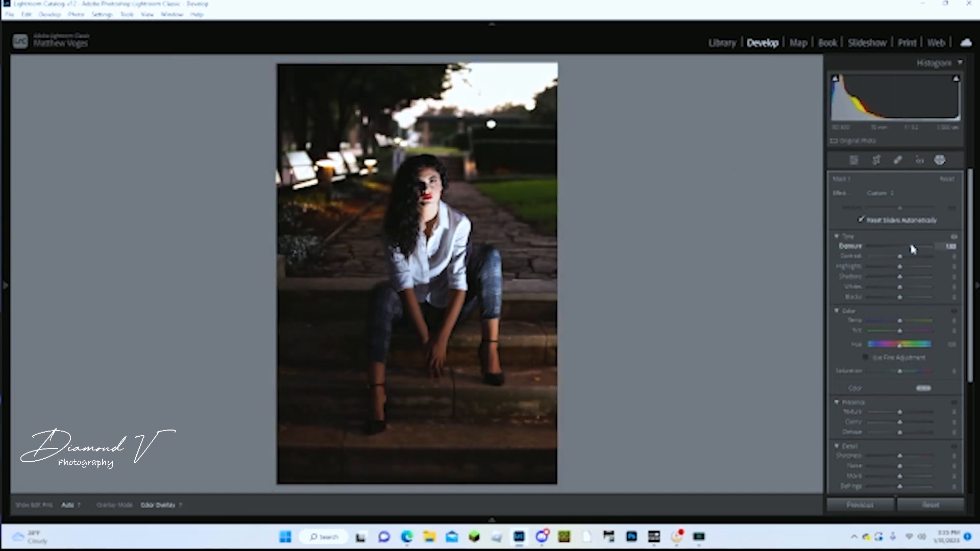
pyautogui.moveTo(913, 247); pyautogui.dragTo(919, 249)
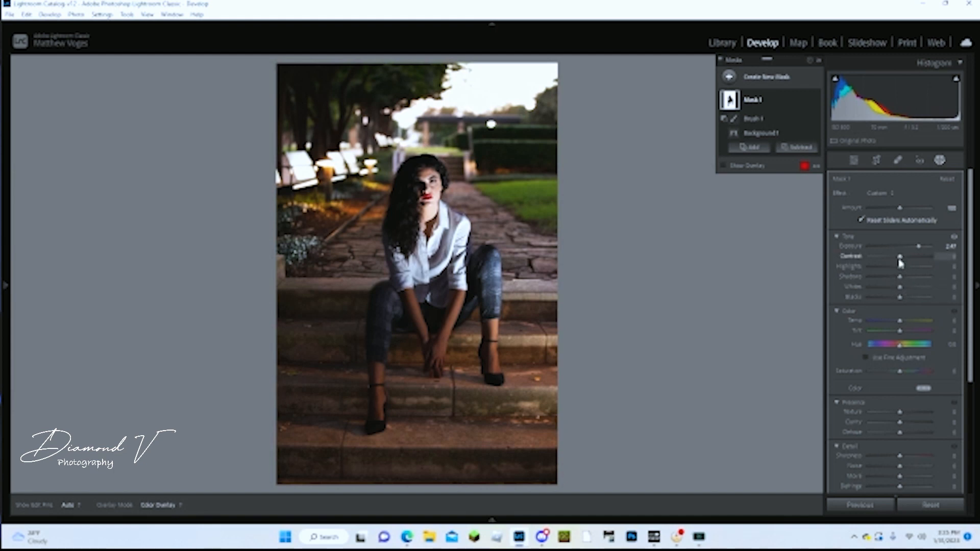
# Set the background mask's contrast to 42, highlights to -22 and shadows to -2, comparing the photo with its original.
pyautogui.moveTo(901, 261); pyautogui.dragTo(902, 281)
pyautogui.moveTo(920, 280)
pyautogui.mouseDown()
pyautogui.moveTo(934, 278)
pyautogui.moveTo(853, 278)
pyautogui.moveTo(903, 282)
pyautogui.mouseUp()
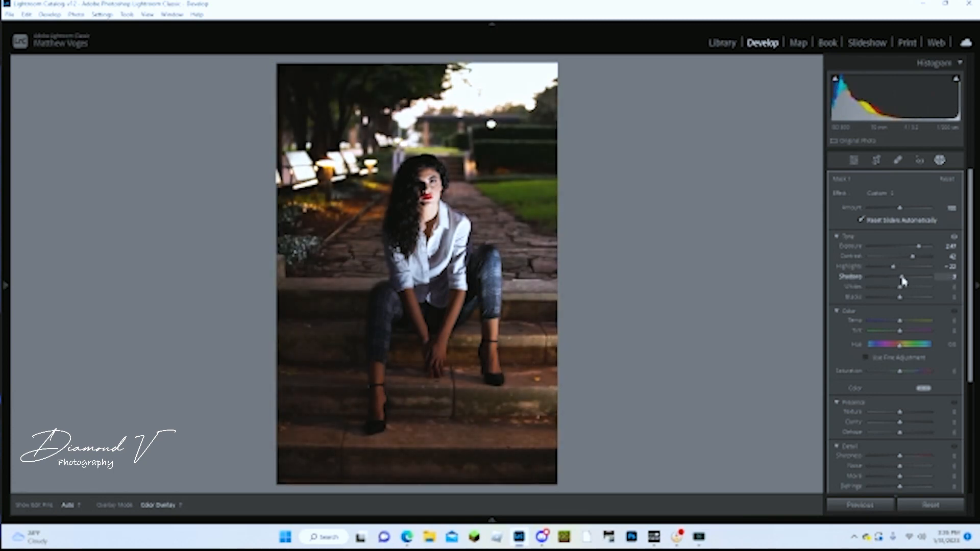
pyautogui.moveTo(904, 281); pyautogui.dragTo(902, 276)
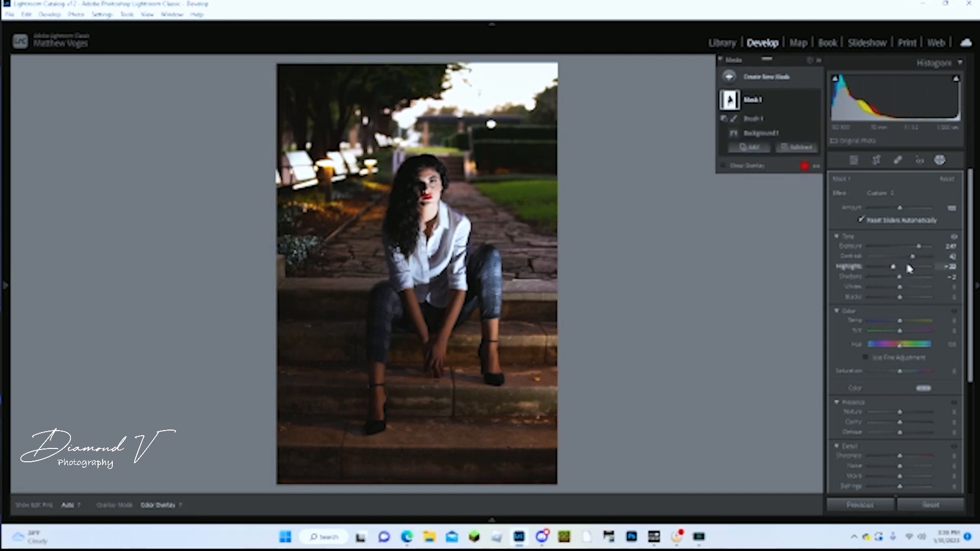
pyautogui.press('\\')
pyautogui.press('\\')
pyautogui.press('\\')
pyautogui.press('\\')
# Set the background mask's whites to 10.
pyautogui.scroll(-2, 881, 413)
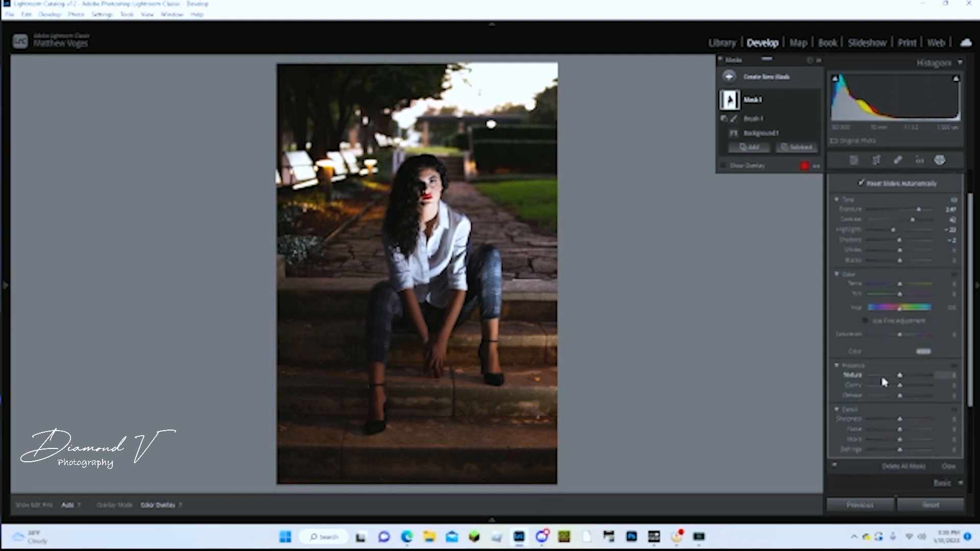
pyautogui.scroll(2, 888, 381)
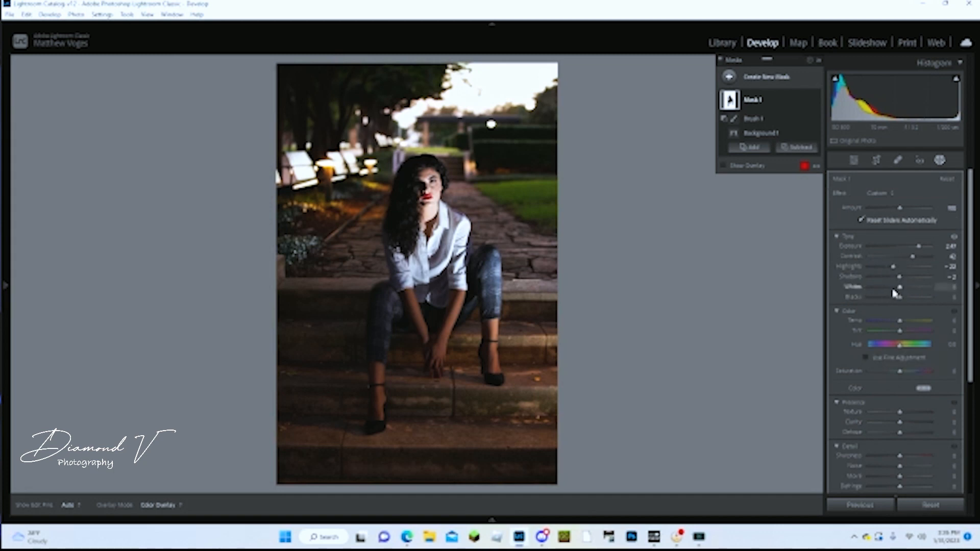
pyautogui.moveTo(901, 291)
pyautogui.mouseDown()
pyautogui.moveTo(926, 289)
pyautogui.moveTo(904, 291)
pyautogui.mouseUp()
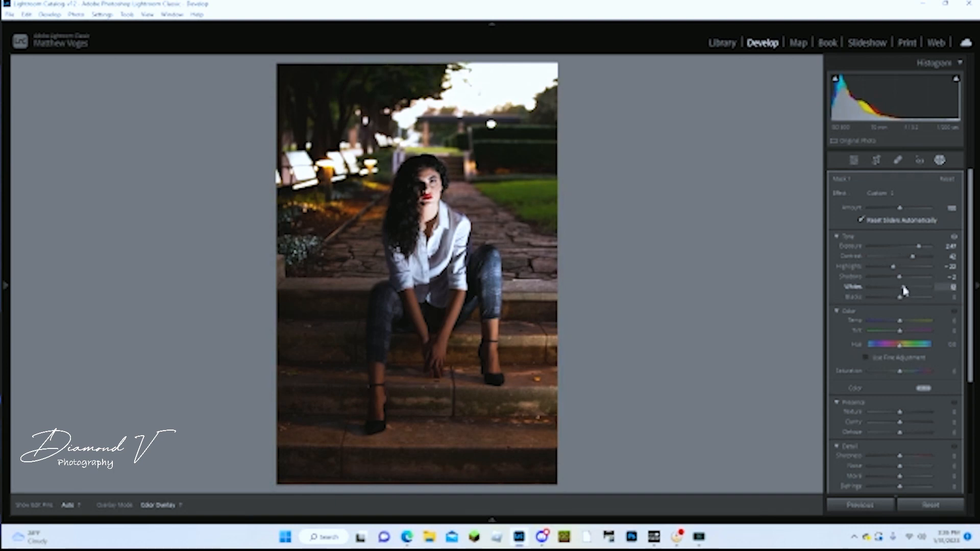
pyautogui.moveTo(904, 290); pyautogui.dragTo(904, 290)
pyautogui.click(947, 287)
pyautogui.press('Return')
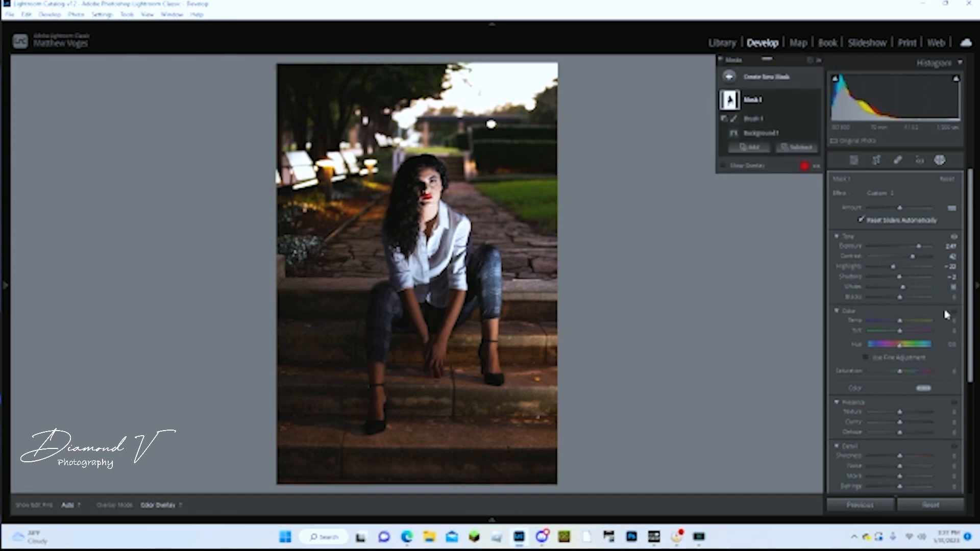
# Try darker blacks on the background mask and a blacks value of 20.
pyautogui.moveTo(900, 298); pyautogui.dragTo(897, 303)
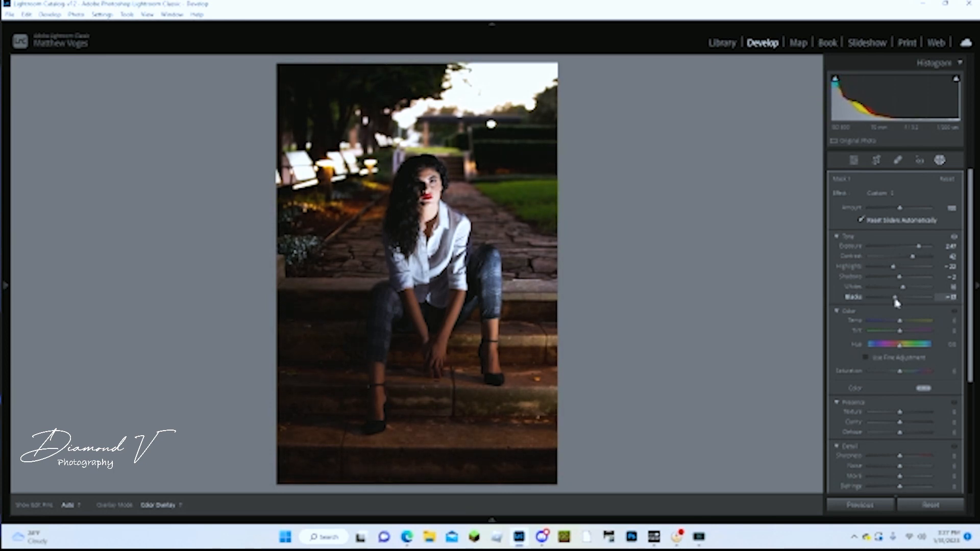
pyautogui.moveTo(898, 303); pyautogui.dragTo(897, 300)
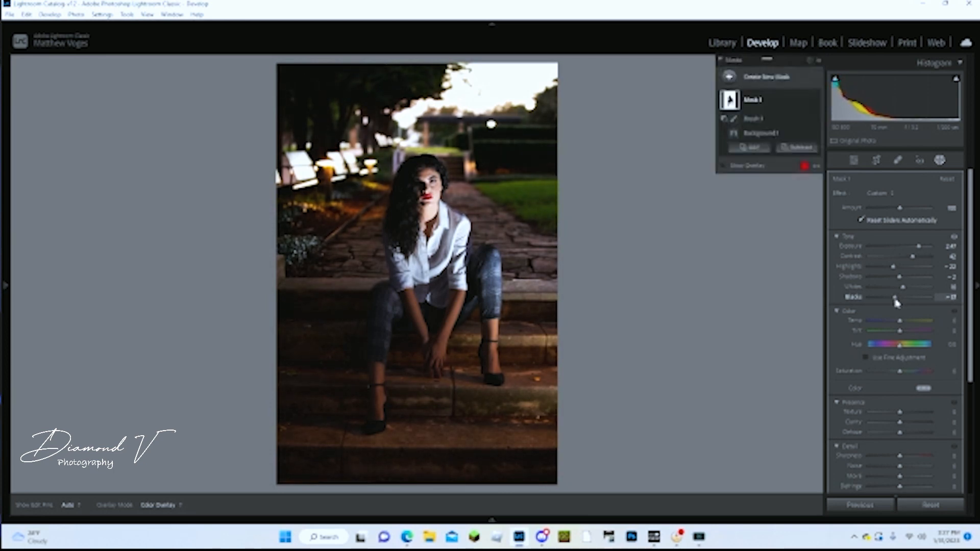
pyautogui.click(948, 297)
pyautogui.write('20')
pyautogui.press('Return')
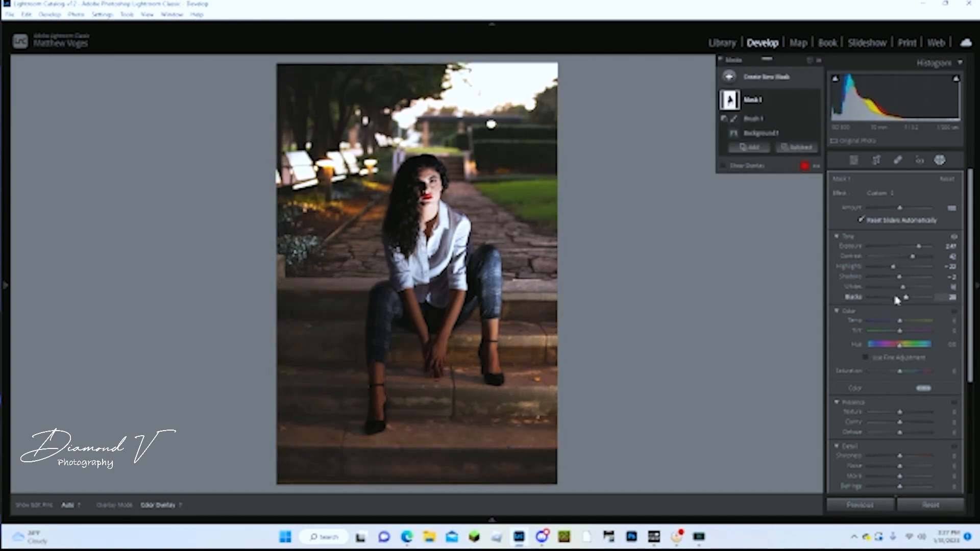
# Set the background mask's blacks to -20 and compare the edited photo with the original.
pyautogui.click(942, 299)
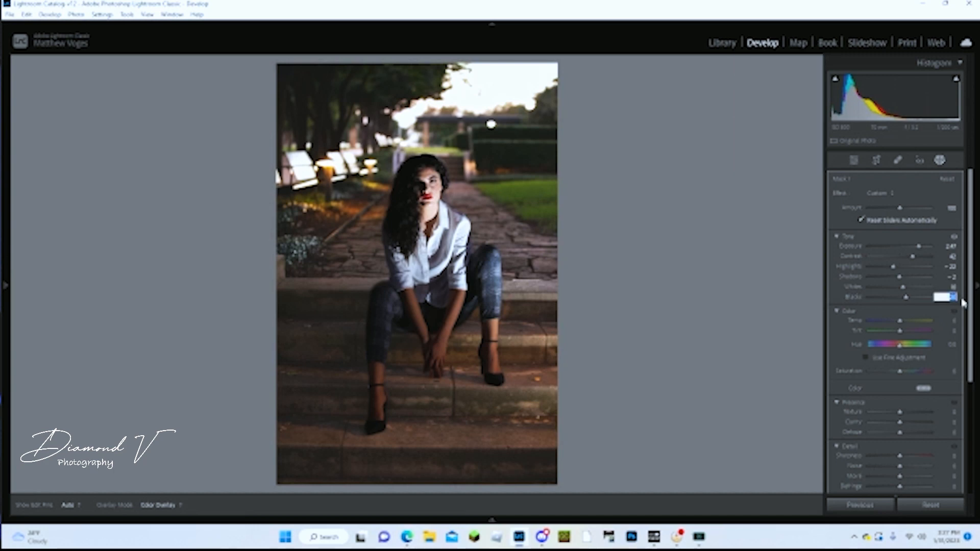
pyautogui.write('-20')
pyautogui.press('Return')
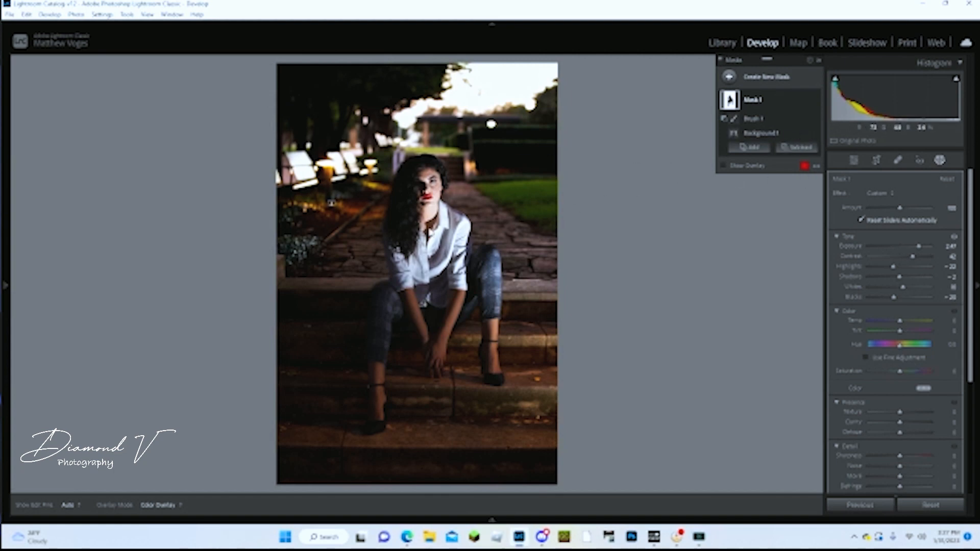
pyautogui.press('\\')
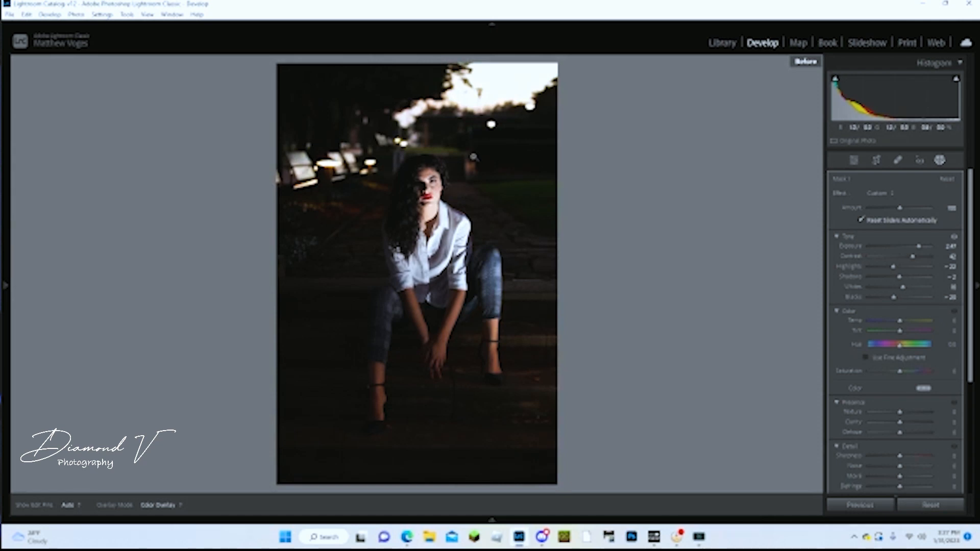
pyautogui.press('\\')
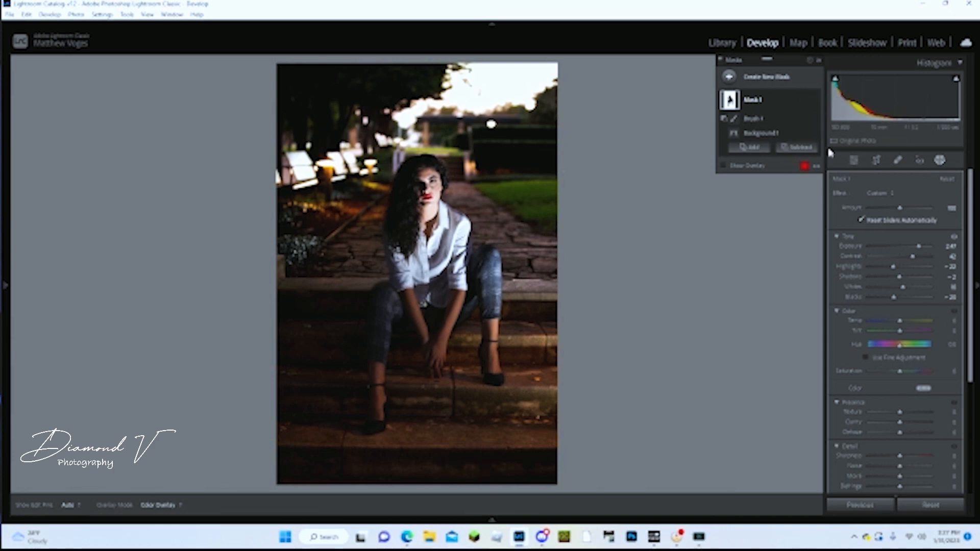
# Create a new people mask covering the entire person.
pyautogui.click(940, 159)
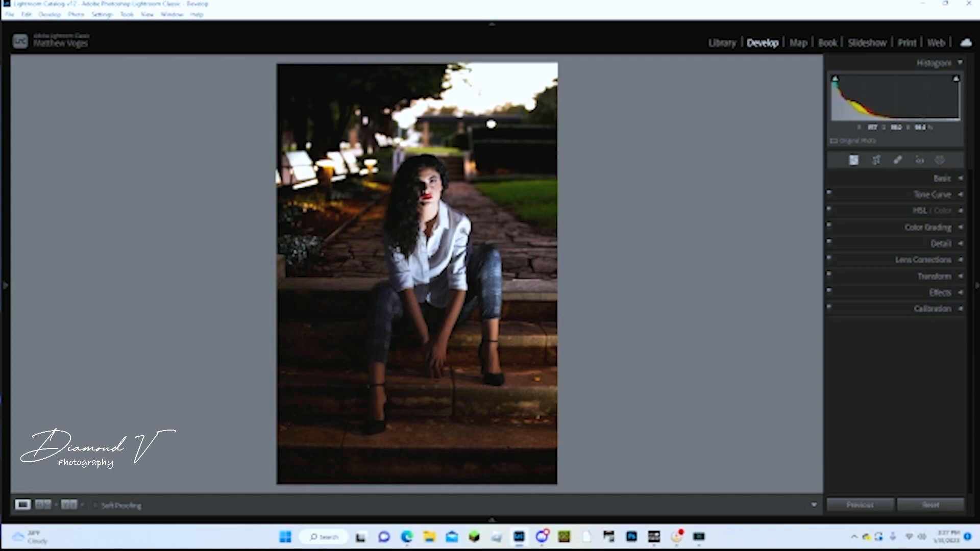
pyautogui.click(940, 161)
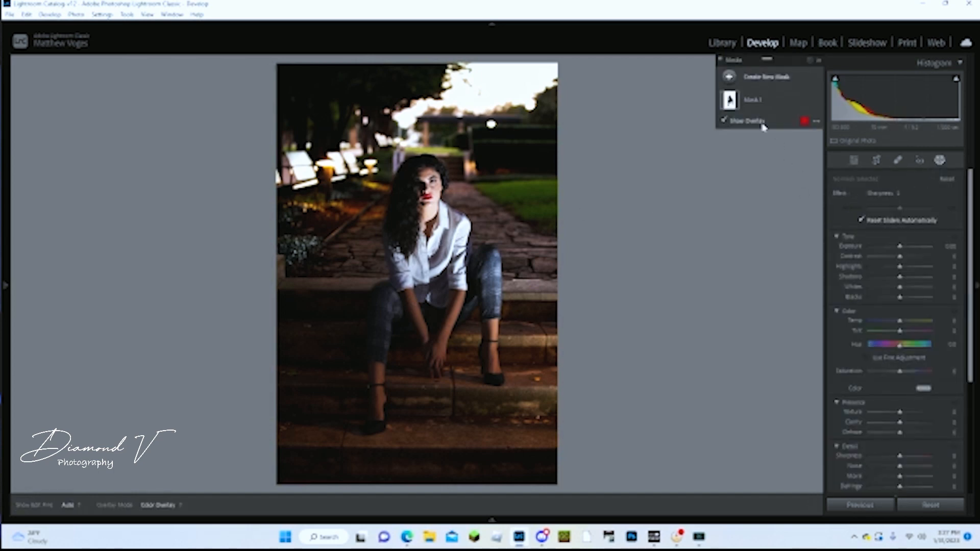
pyautogui.click(730, 80)
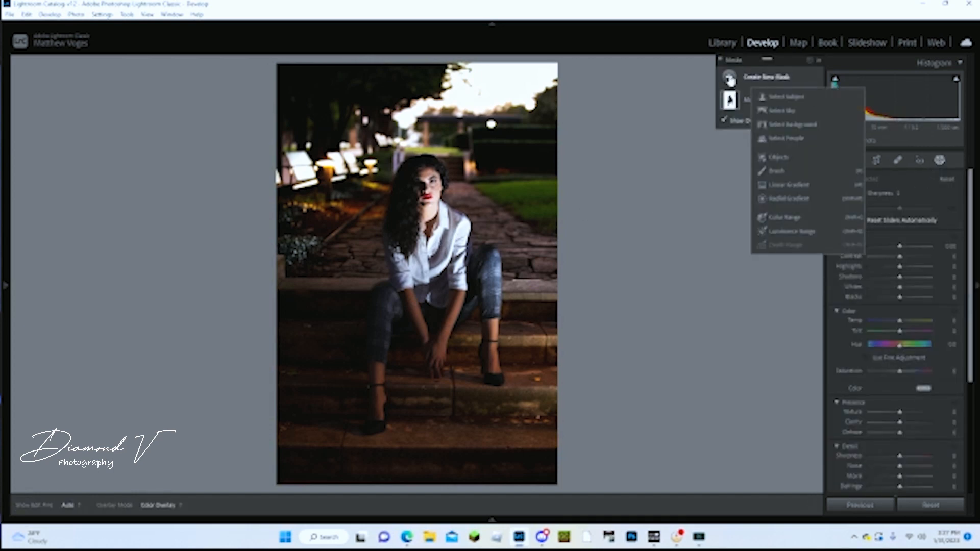
pyautogui.click(778, 142)
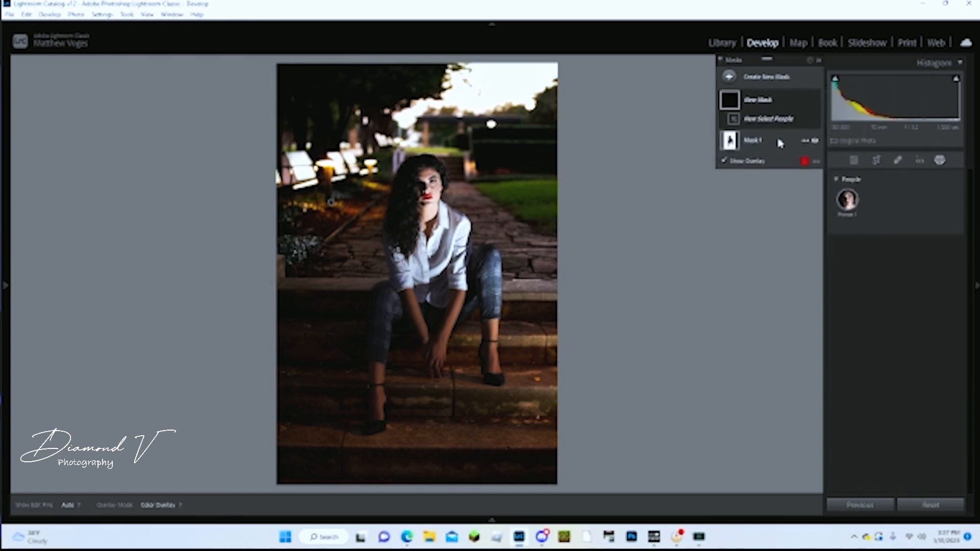
pyautogui.moveTo(848, 197)
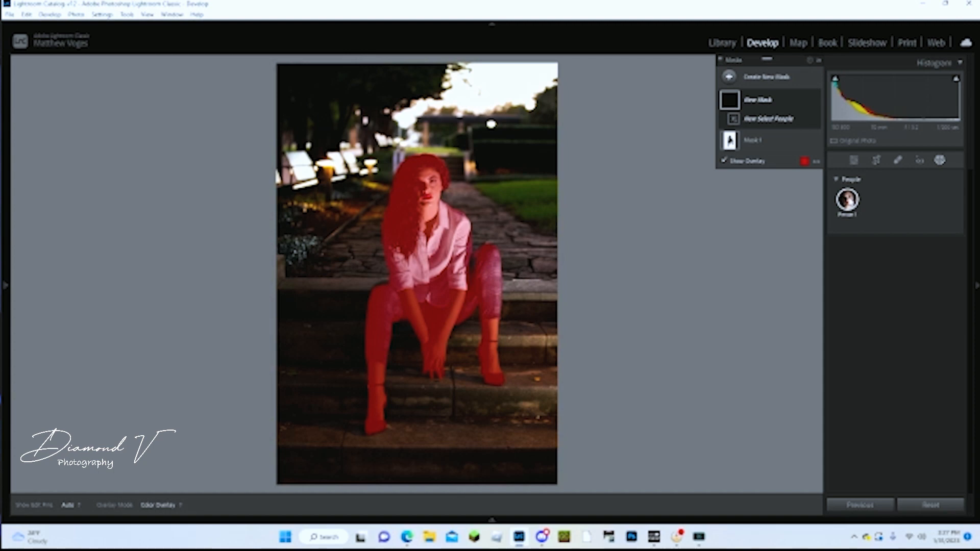
pyautogui.click(848, 200)
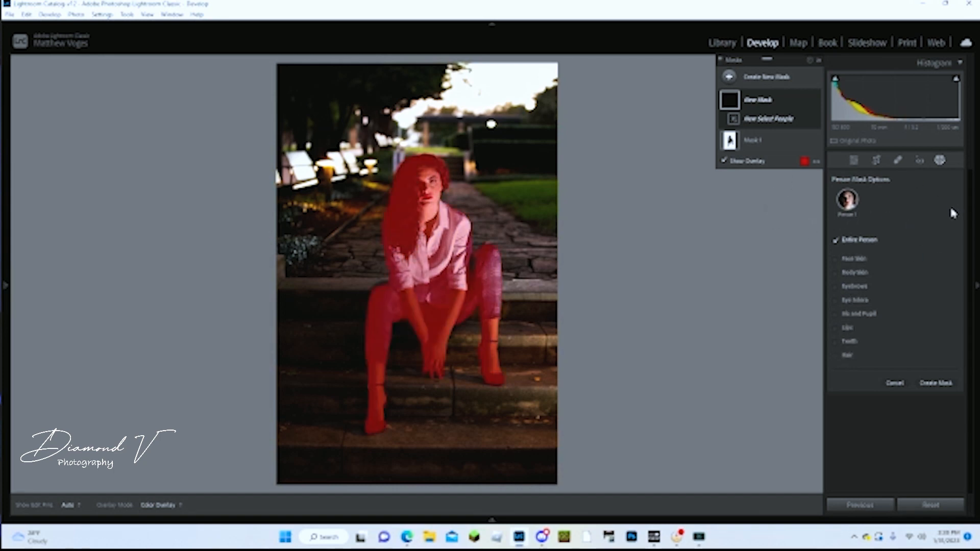
pyautogui.click(942, 384)
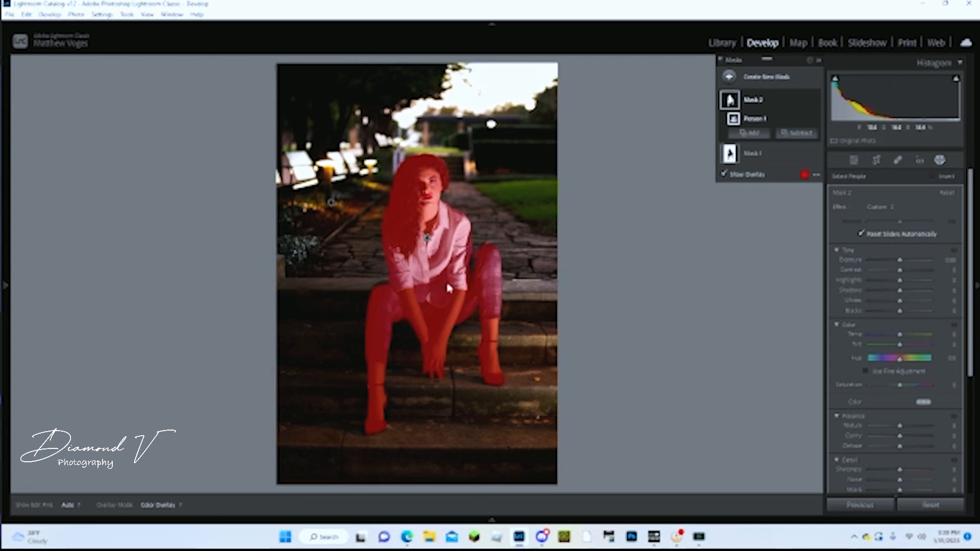
# Add a brush to the person mask and paint over missed spots around the sleeves and knees, toggling the edit pins to check coverage.
pyautogui.click(751, 134)
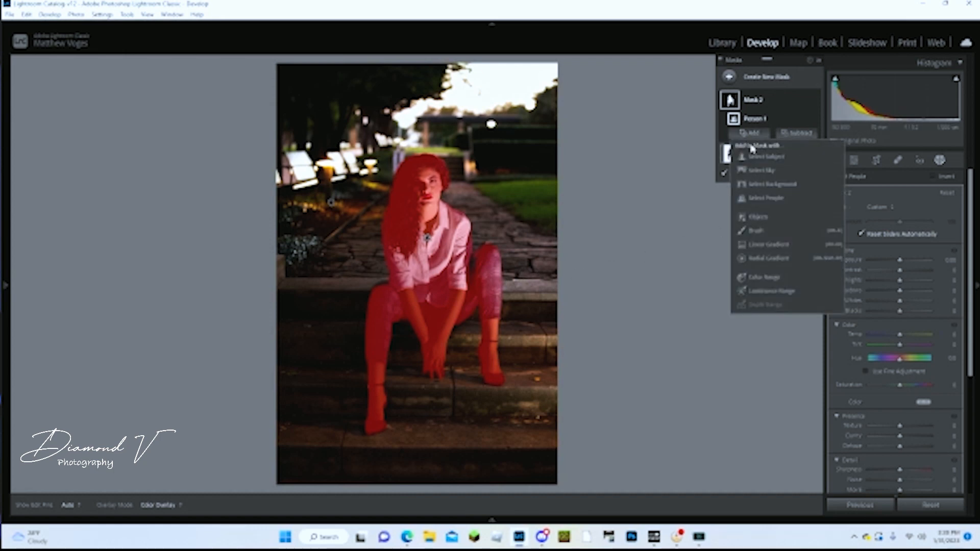
pyautogui.click(756, 232)
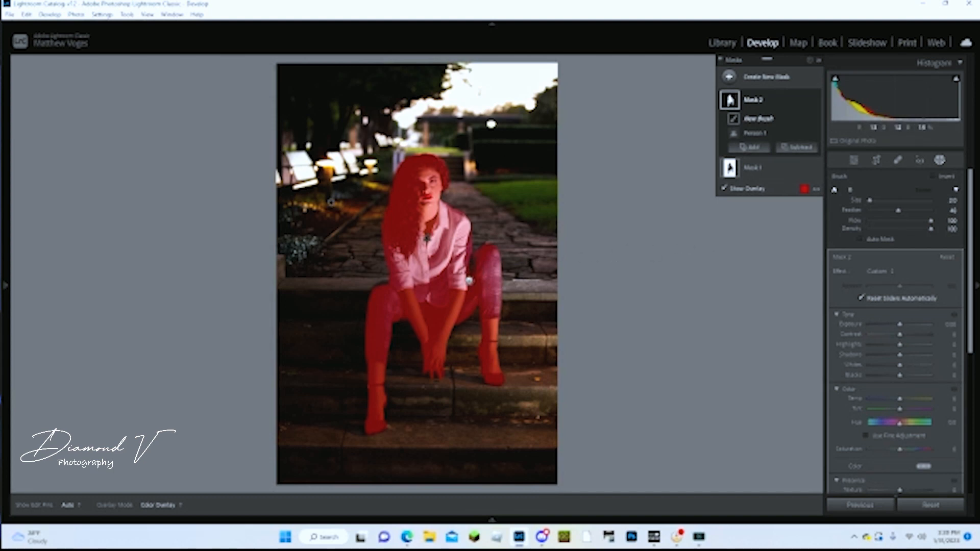
pyautogui.press('h')
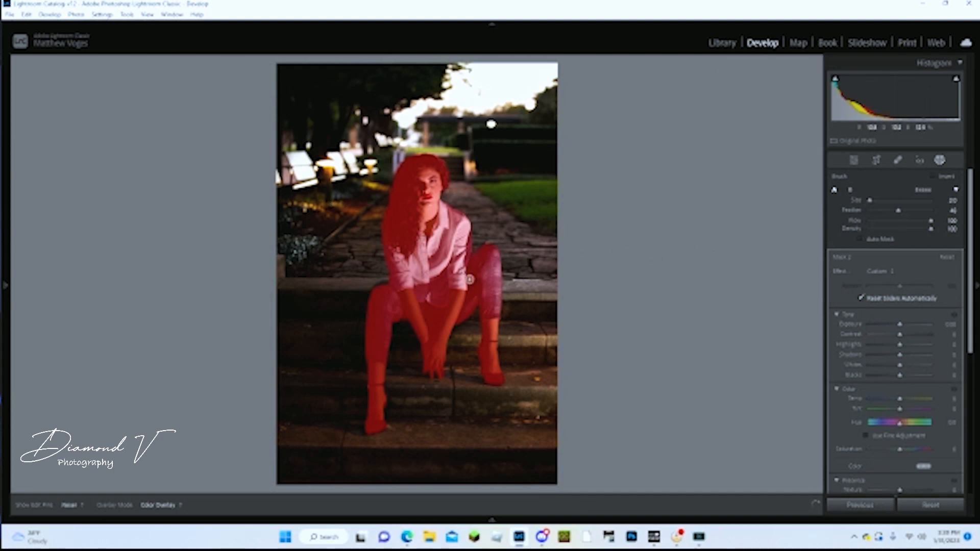
pyautogui.press('h')
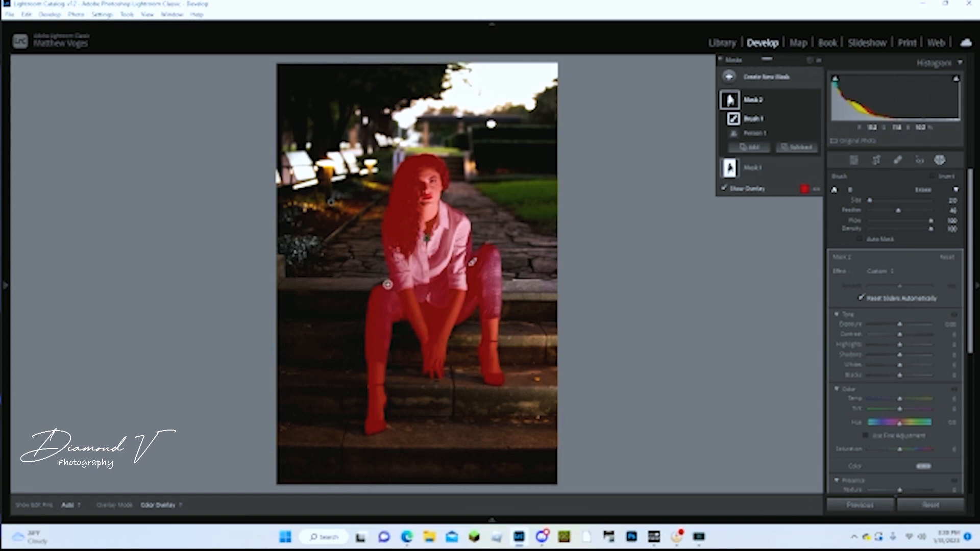
pyautogui.press('h')
pyautogui.press('h')
pyautogui.press('h')
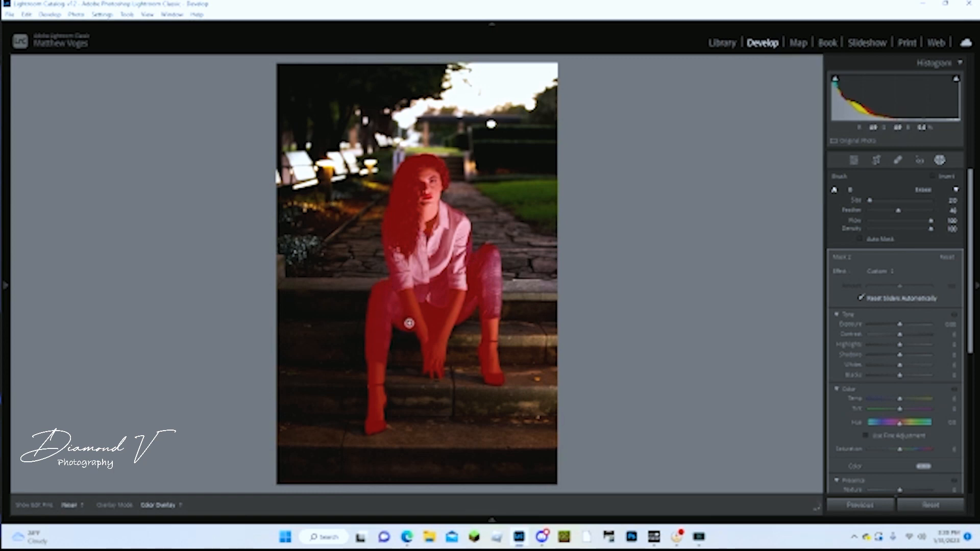
pyautogui.press('h')
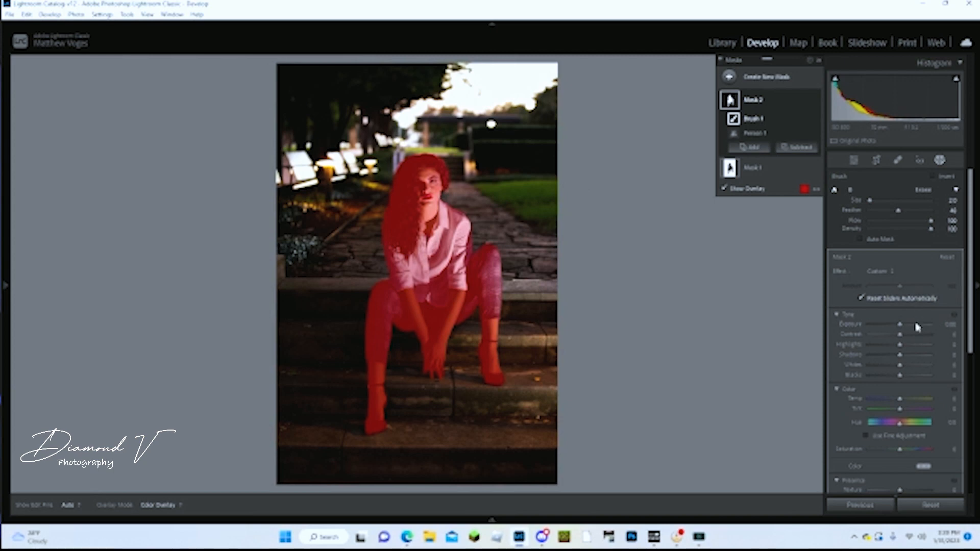
# Set the person mask's exposure to 0.50.
pyautogui.moveTo(901, 327); pyautogui.dragTo(908, 328)
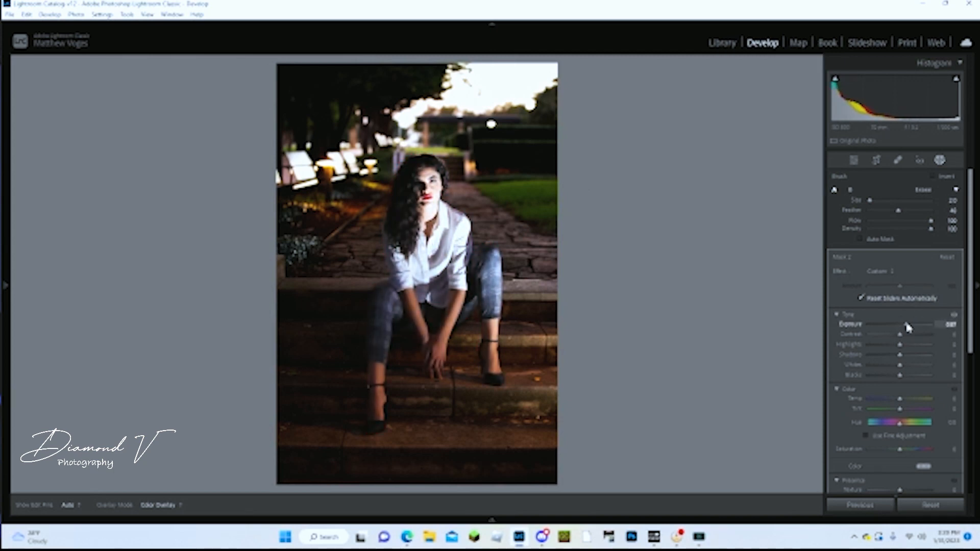
pyautogui.moveTo(907, 327); pyautogui.dragTo(906, 328)
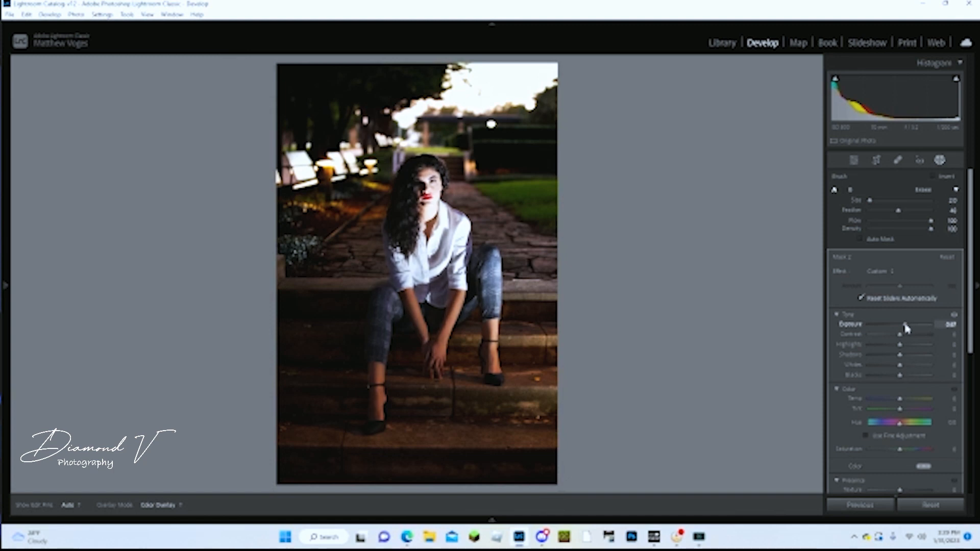
pyautogui.click(945, 324)
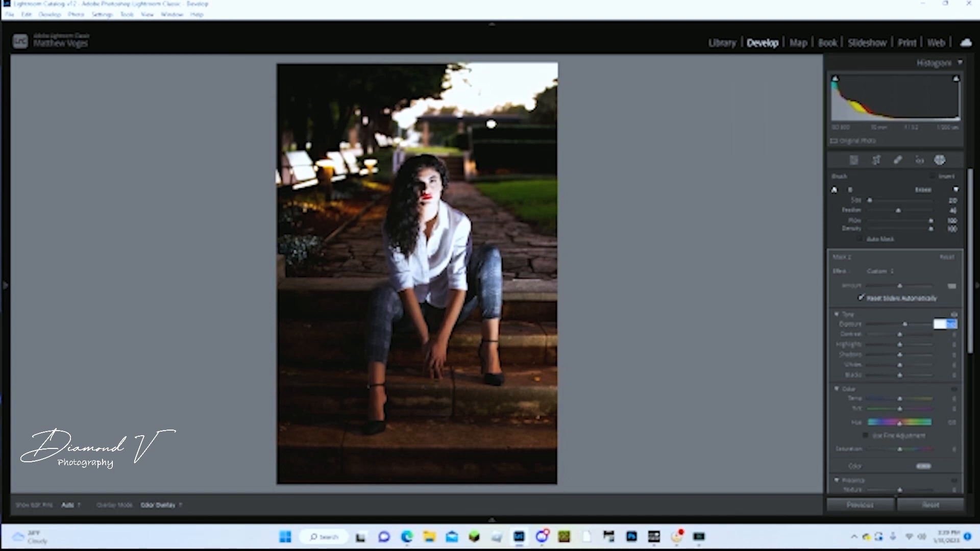
pyautogui.write('.5')
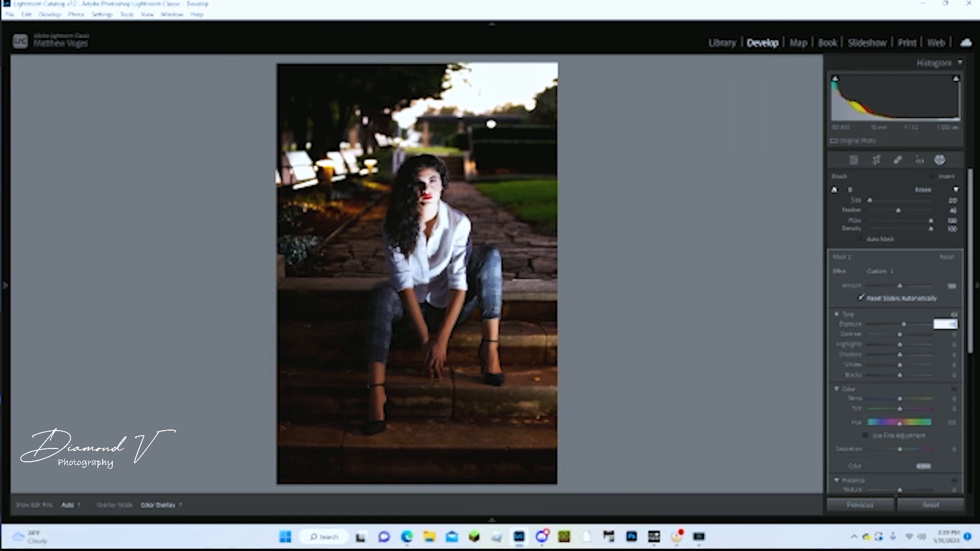
pyautogui.press('Return')
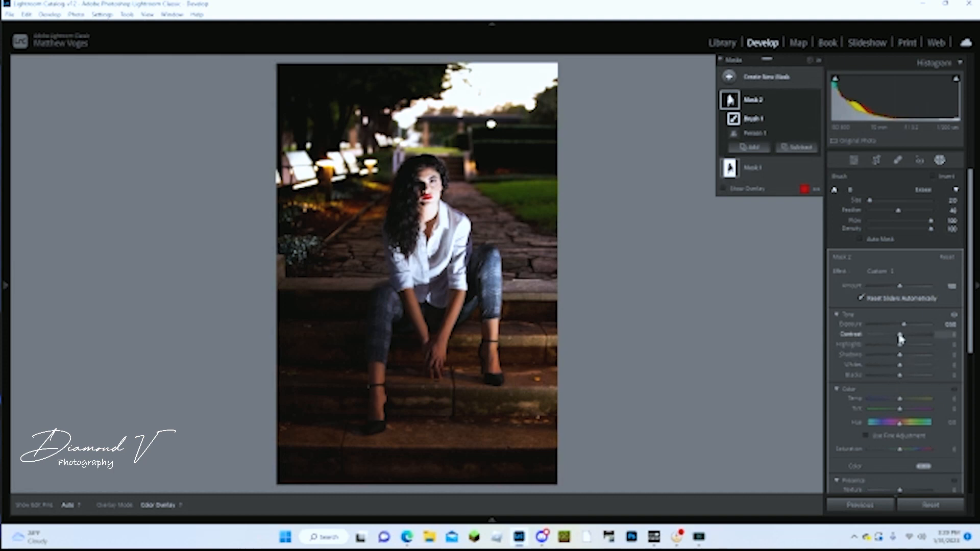
# Set the person mask's contrast to 20 and highlights to -20.
pyautogui.moveTo(900, 334); pyautogui.dragTo(900, 335)
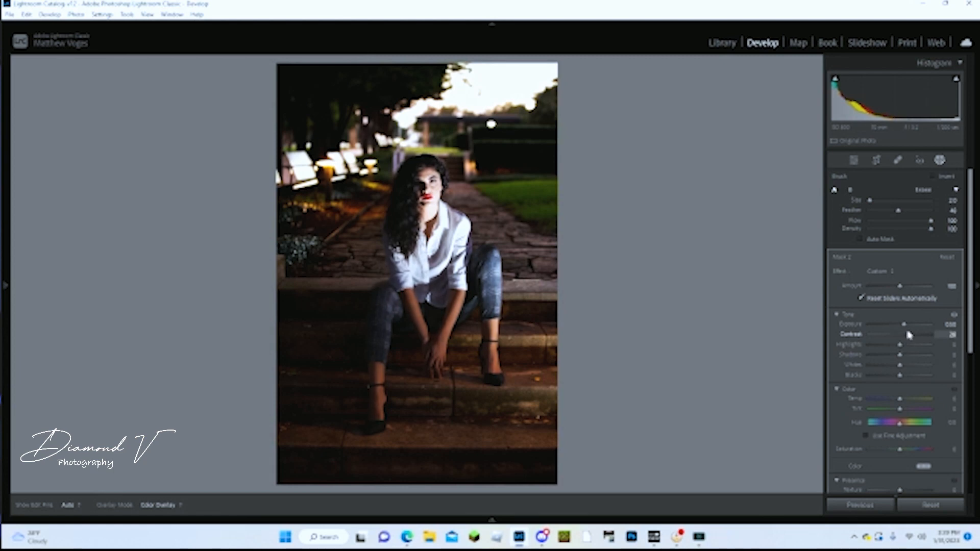
pyautogui.moveTo(917, 335)
pyautogui.mouseDown()
pyautogui.moveTo(935, 335)
pyautogui.moveTo(863, 335)
pyautogui.moveTo(902, 335)
pyautogui.mouseUp()
pyautogui.click(949, 334)
pyautogui.write('20')
pyautogui.press('Return')
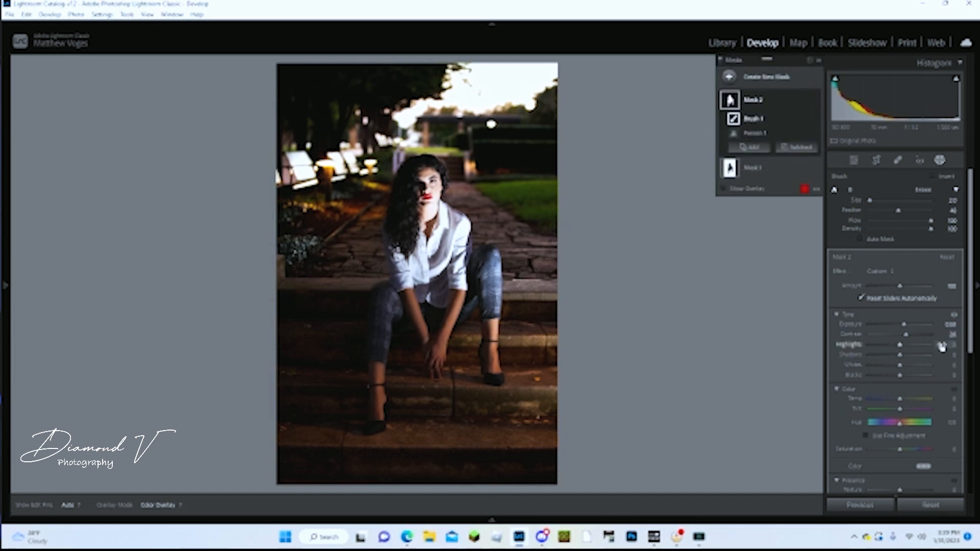
pyautogui.click(943, 345)
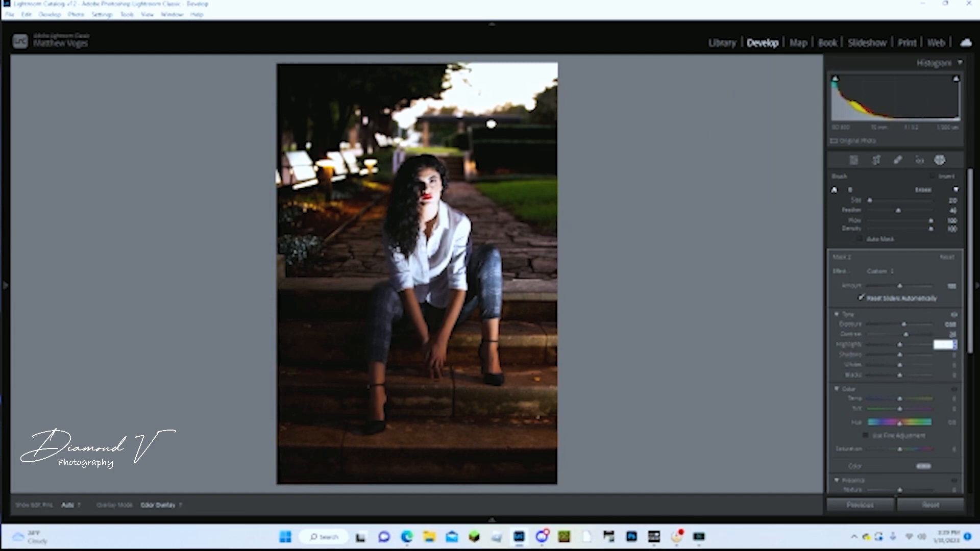
pyautogui.press('Return')
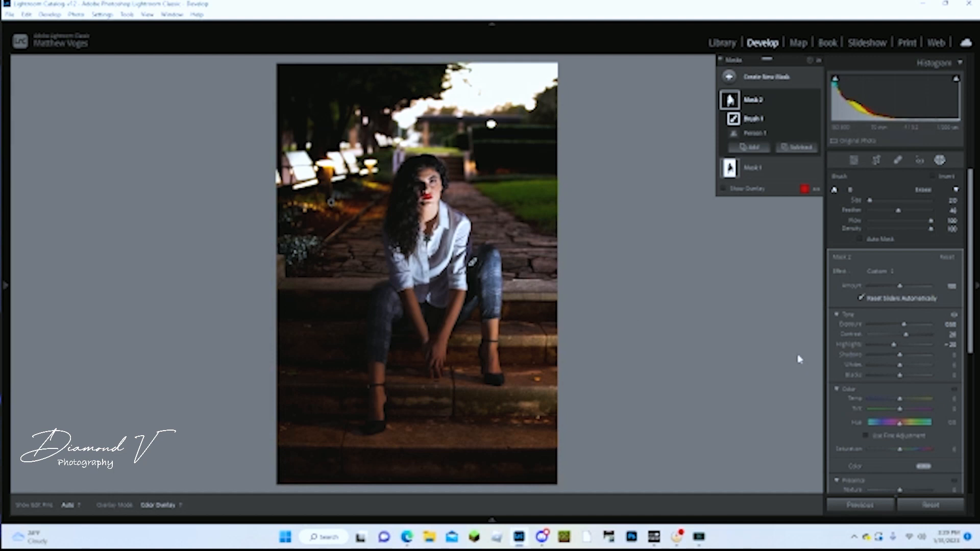
# Compare the edited photo with the original and with the person mask switched off and on.
pyautogui.press('\\')
pyautogui.press('\\')
pyautogui.press('\\')
pyautogui.press('\\')
pyautogui.click(814, 99)
pyautogui.click(815, 100)
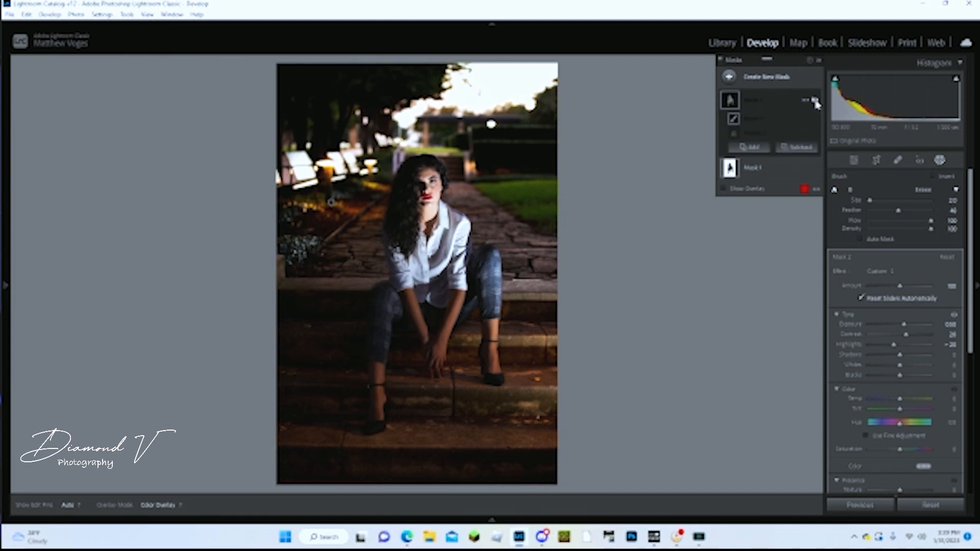
pyautogui.click(815, 100)
pyautogui.click(816, 101)
pyautogui.click(815, 101)
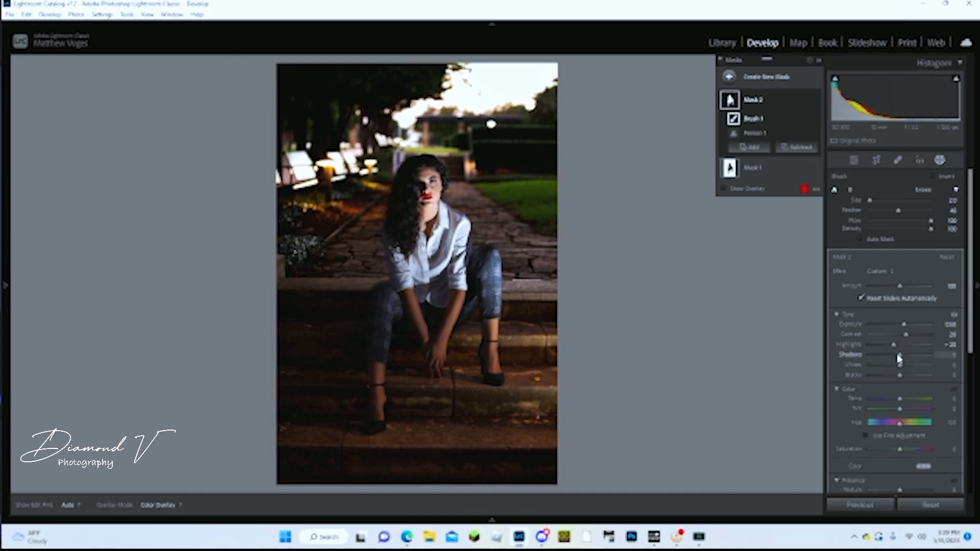
# Leave masking, enable the lens profile correction and set the whole photo's sharpening amount to 10.
pyautogui.click(941, 160)
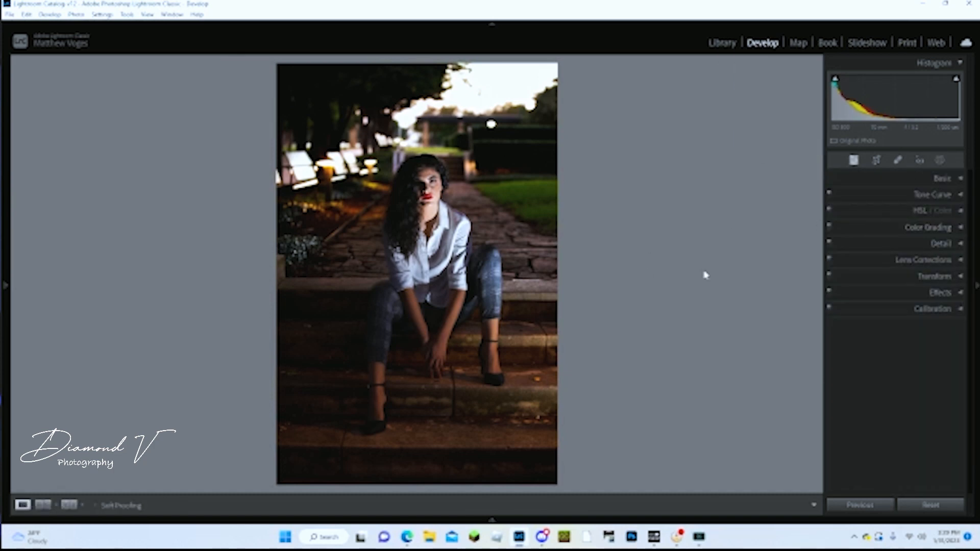
pyautogui.click(952, 259)
pyautogui.click(873, 303)
pyautogui.click(957, 260)
pyautogui.click(959, 244)
pyautogui.click(960, 365)
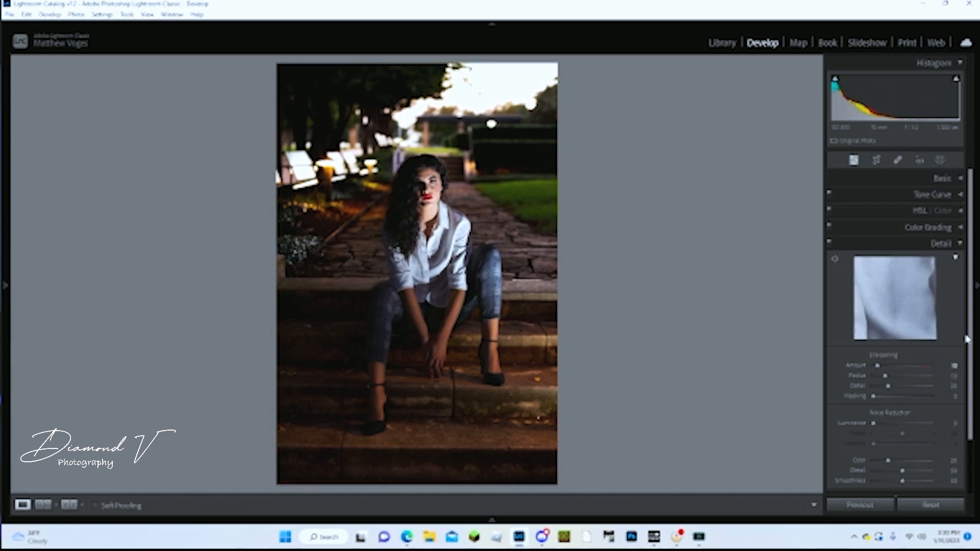
pyautogui.click(959, 244)
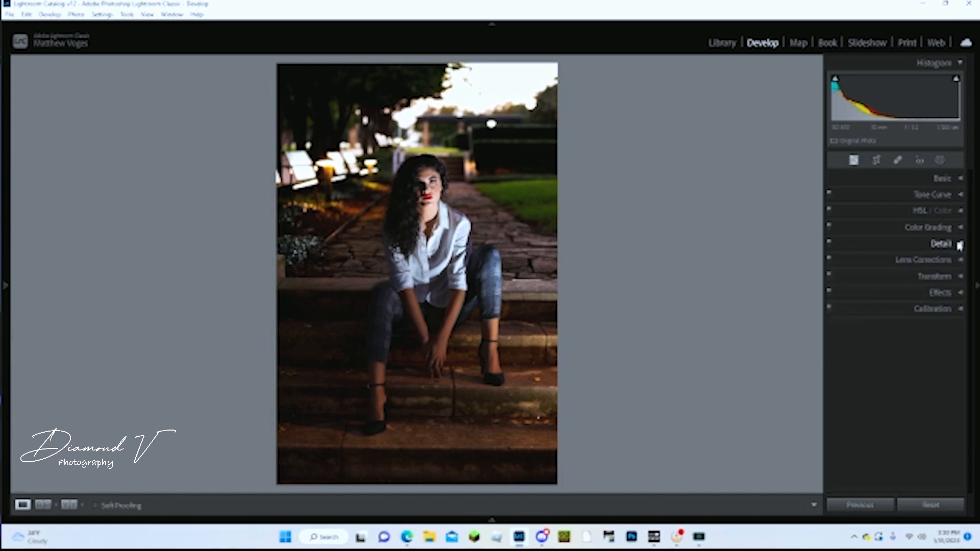
# Reselect the person mask and set its sharpness to 10.
pyautogui.click(940, 160)
pyautogui.click(731, 101)
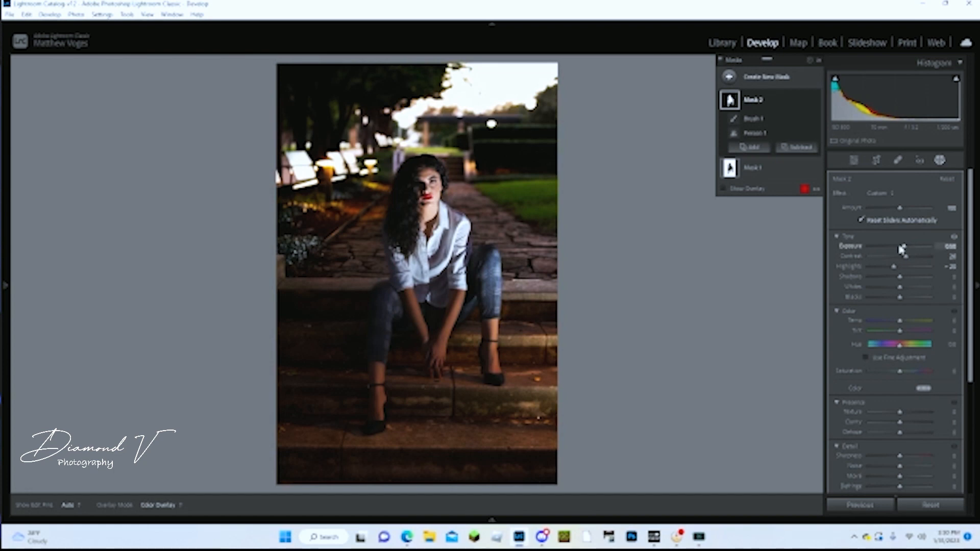
pyautogui.scroll(-2, 899, 245)
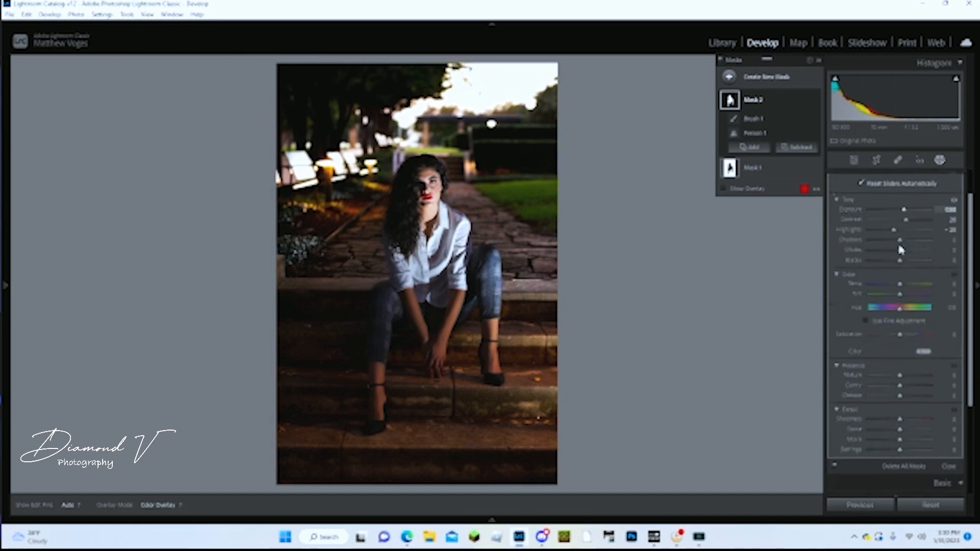
pyautogui.click(952, 422)
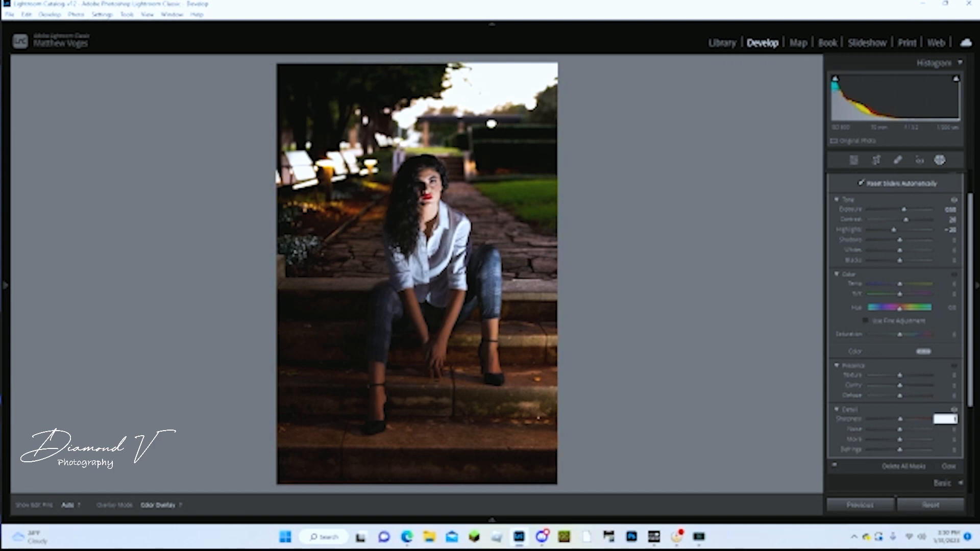
pyautogui.press('Return')
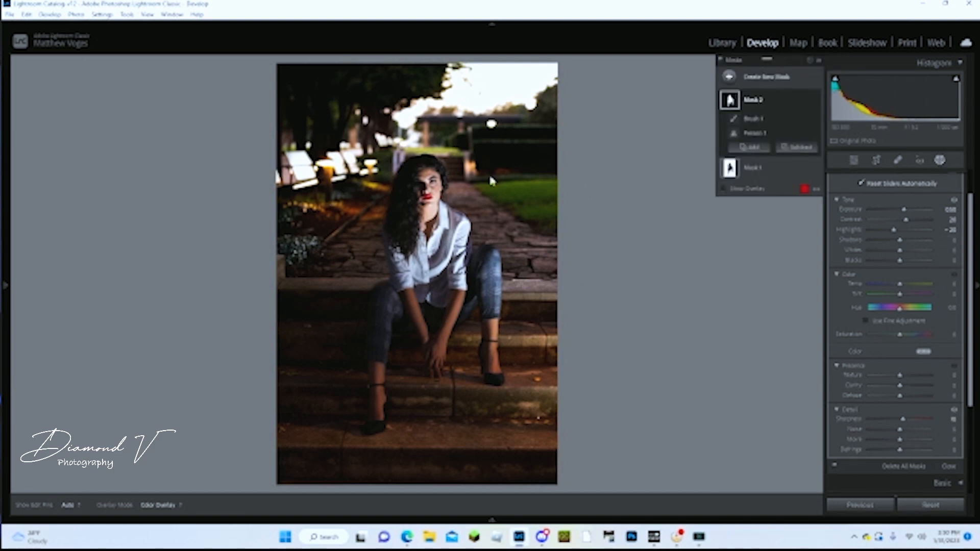
# Examine the woman's face and hair up close without the masking tools, and return to the full view with the person mask's settings.
pyautogui.click(940, 160)
pyautogui.press('z')
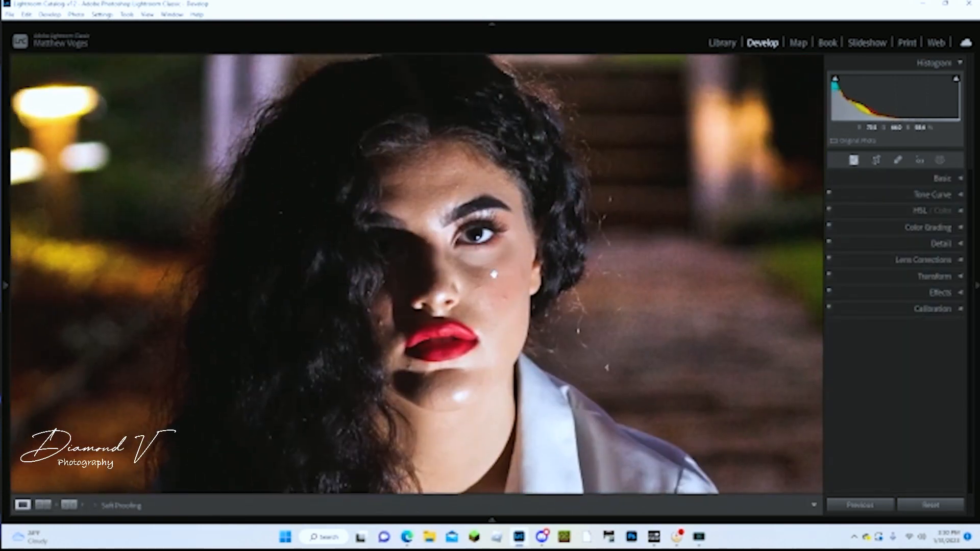
pyautogui.click(940, 160)
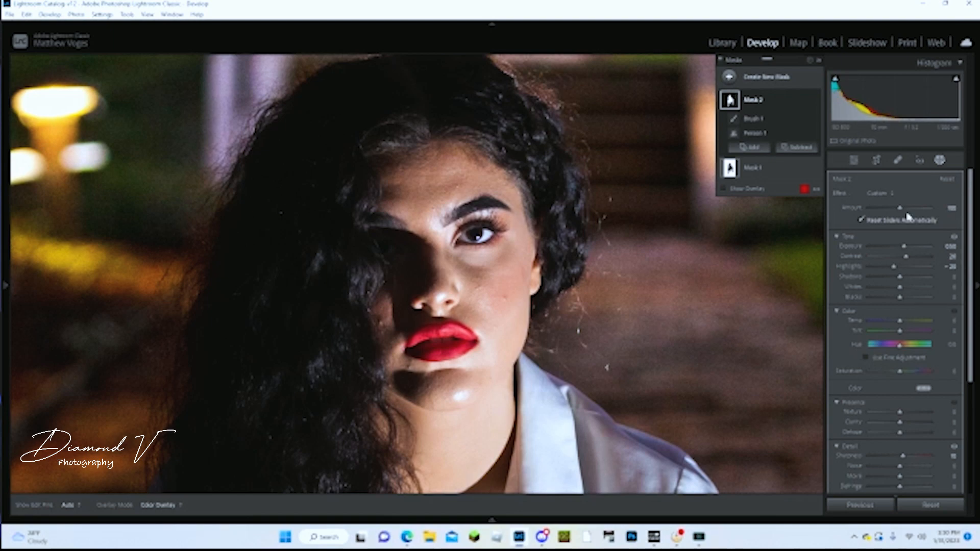
pyautogui.click(940, 160)
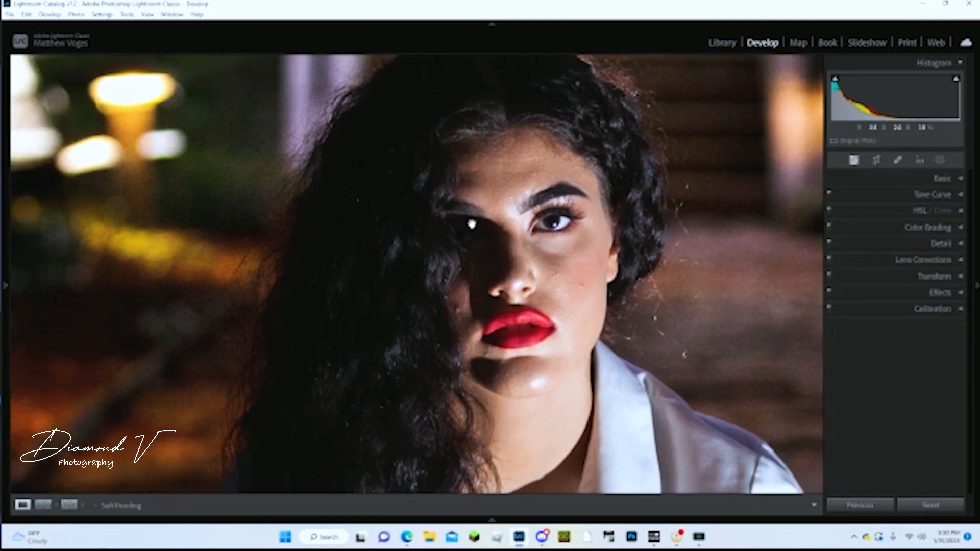
pyautogui.click(715, 228)
pyautogui.click(940, 160)
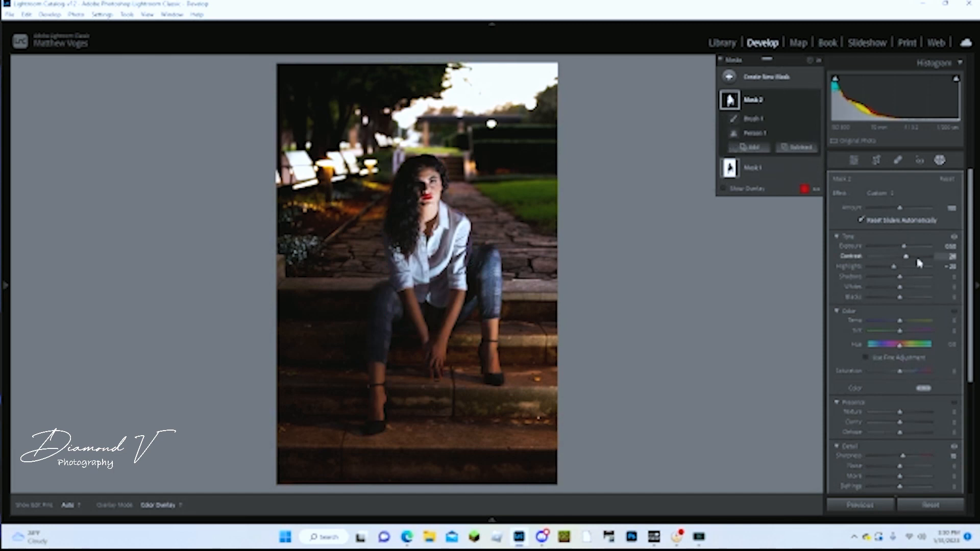
# Set the person mask's shadows to 67, whites to 15, blacks to -7 and exposure to 0.20.
pyautogui.moveTo(901, 291); pyautogui.dragTo(898, 299)
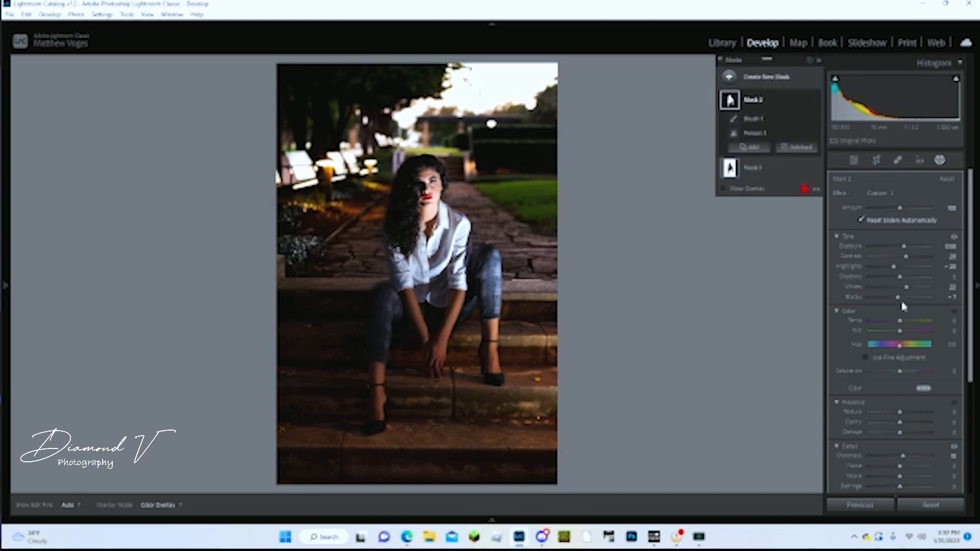
pyautogui.moveTo(901, 277)
pyautogui.mouseDown()
pyautogui.moveTo(920, 279)
pyautogui.moveTo(904, 289)
pyautogui.mouseUp()
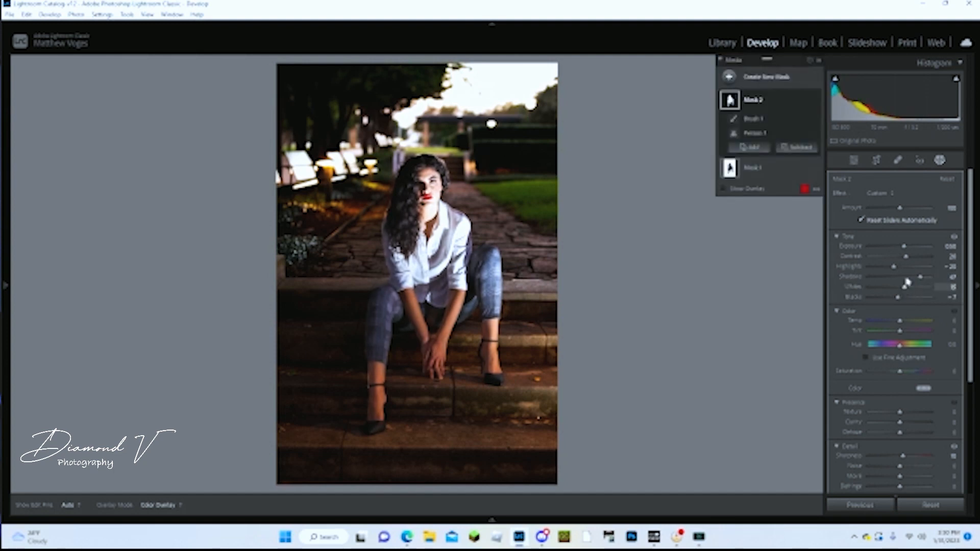
pyautogui.click(947, 247)
pyautogui.write('.2')
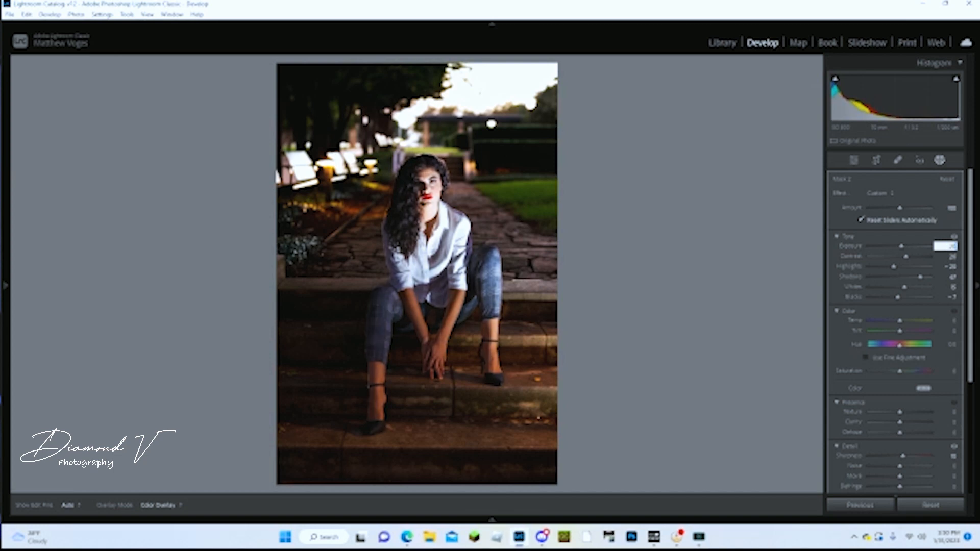
pyautogui.press('Return')
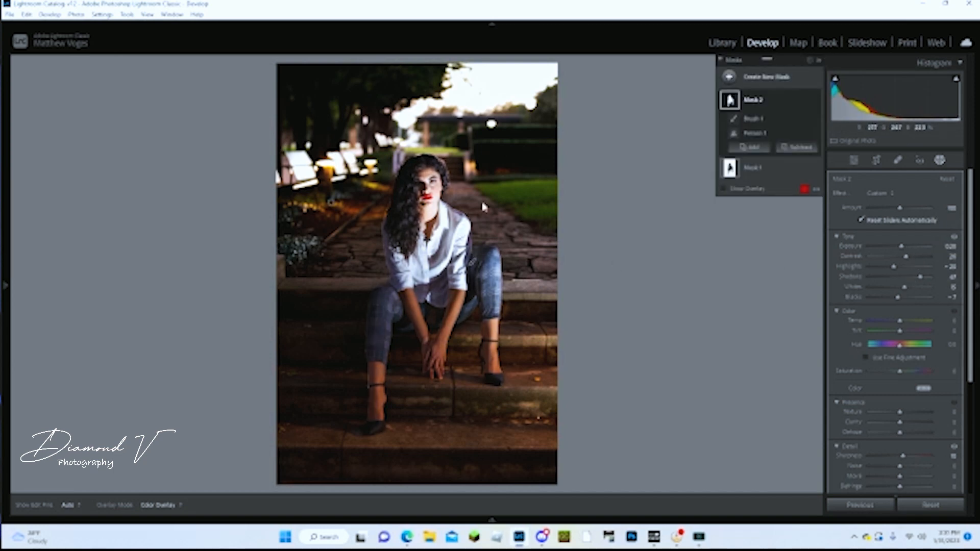
# Compare the edited photo with the original, and with the person mask switched off and on.
pyautogui.press('\\')
pyautogui.press('\\')
pyautogui.press('\\')
pyautogui.press('\\')
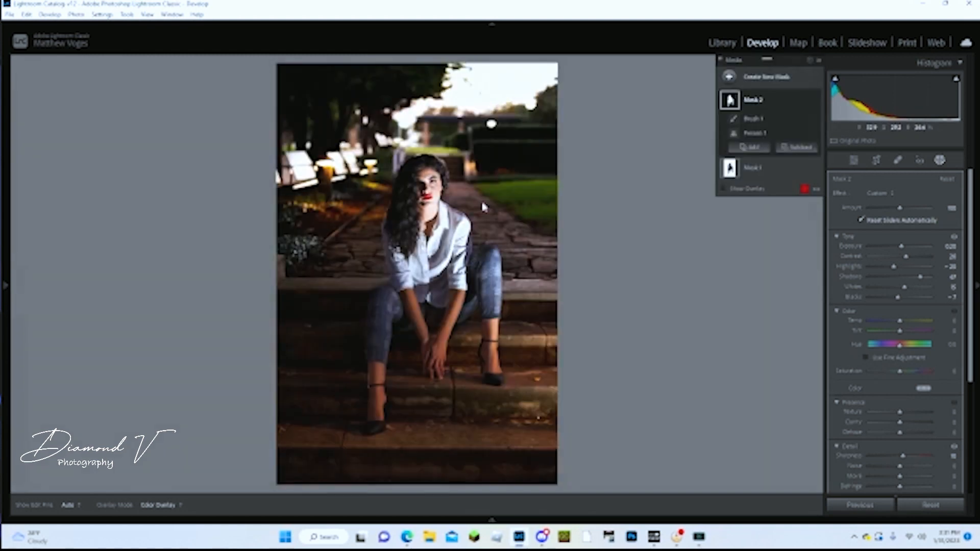
pyautogui.click(814, 101)
pyautogui.click(815, 101)
pyautogui.click(815, 101)
pyautogui.click(815, 101)
pyautogui.click(815, 101)
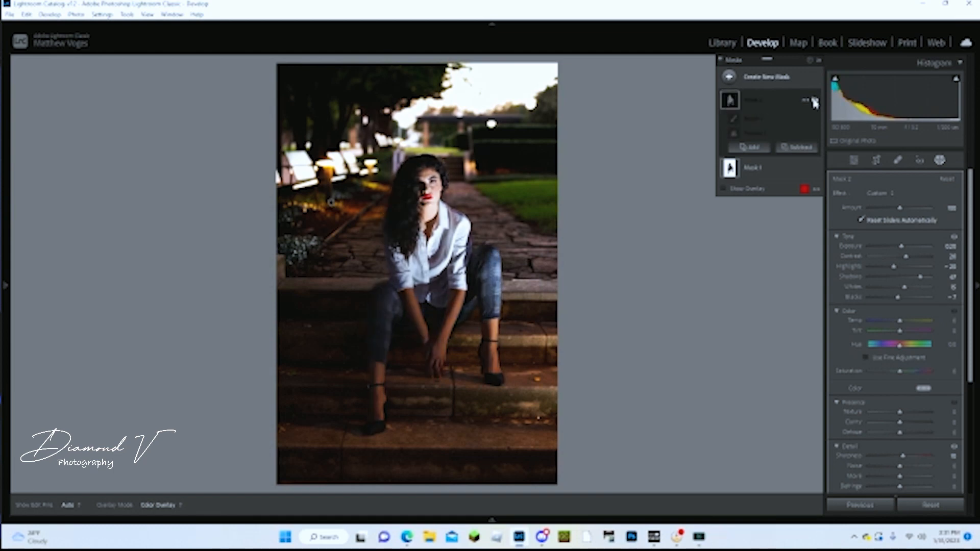
pyautogui.click(815, 101)
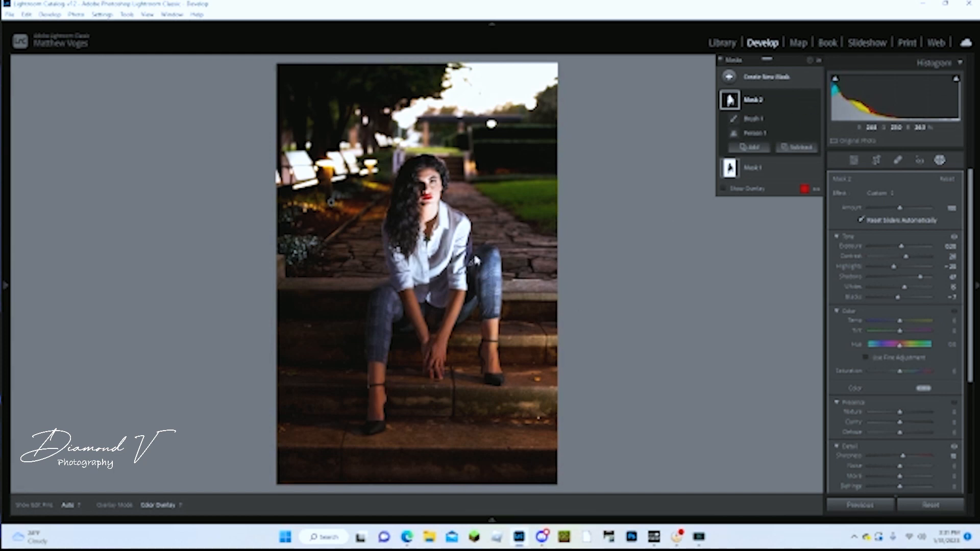
pyautogui.moveTo(475, 266)
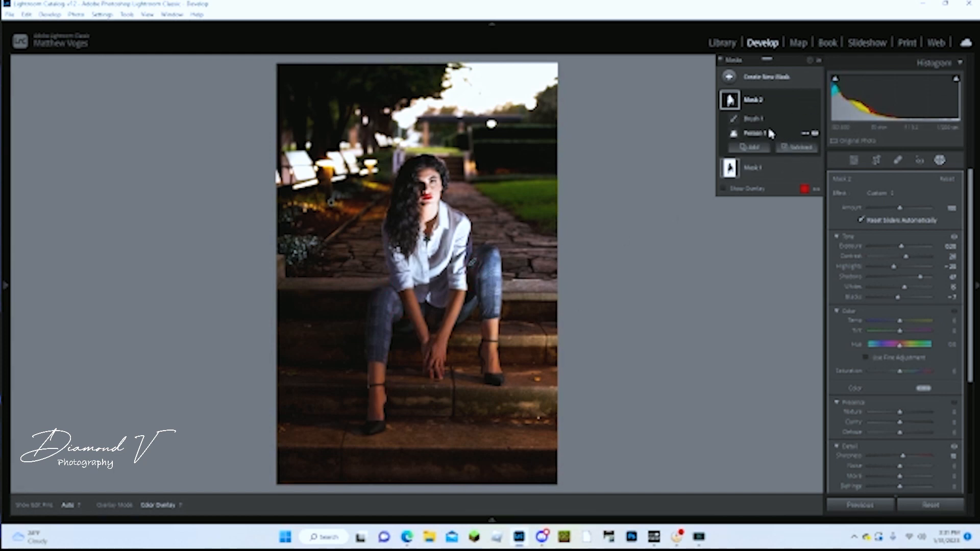
# Create a new people mask covering only the woman's hair.
pyautogui.click(729, 79)
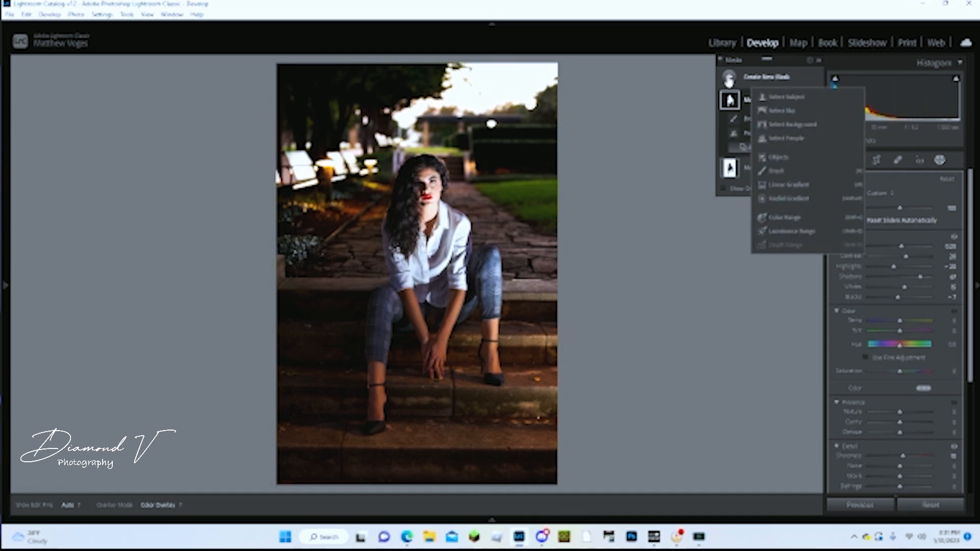
pyautogui.click(787, 138)
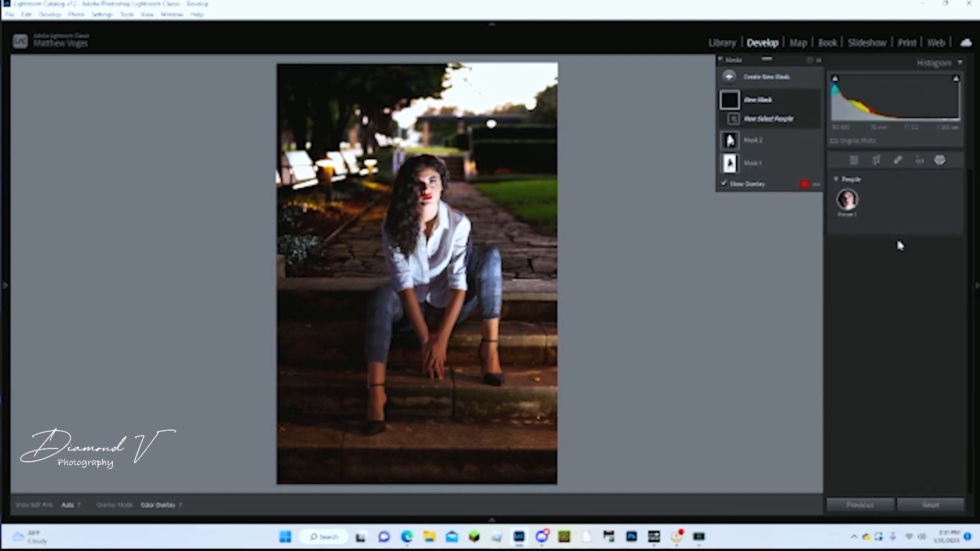
pyautogui.click(848, 200)
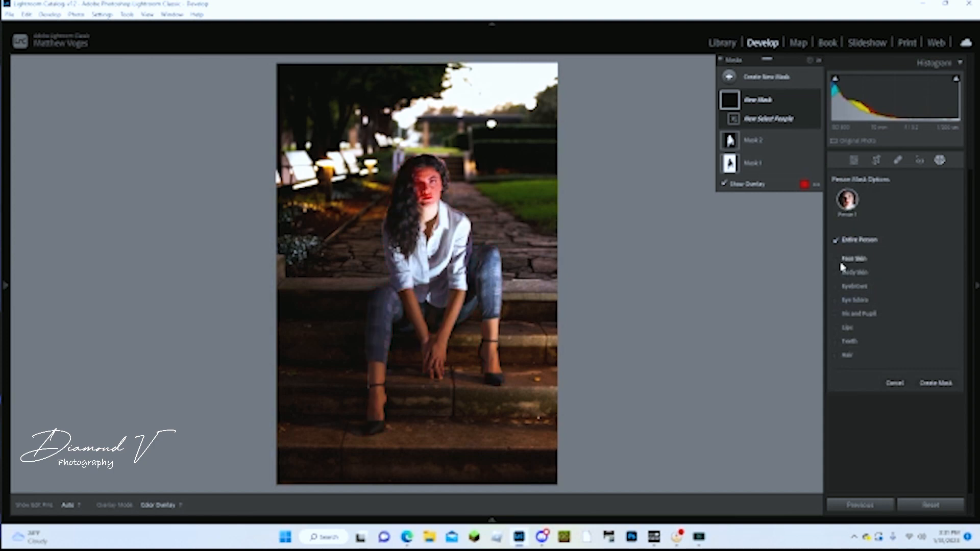
pyautogui.click(836, 356)
pyautogui.click(935, 385)
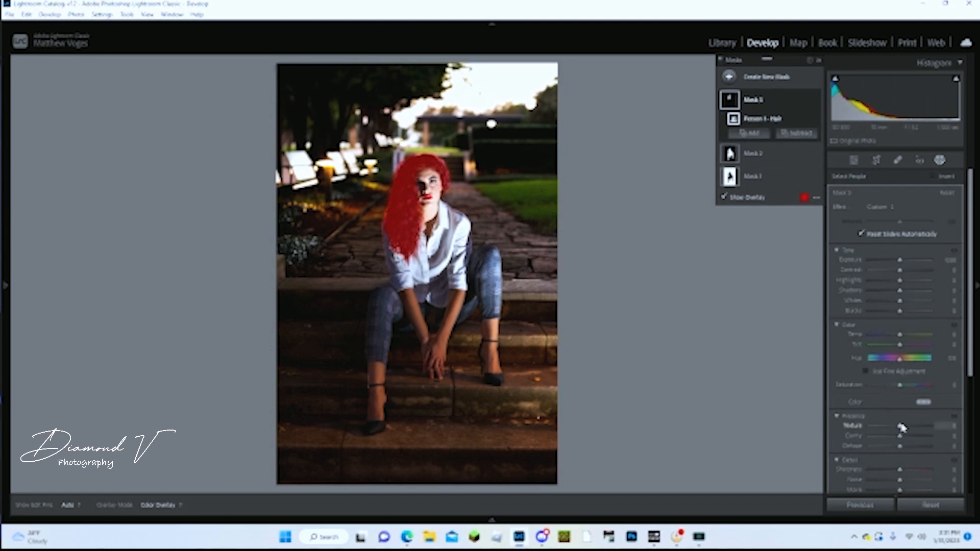
# Set the hair mask's texture to 100 and its clarity to 5.
pyautogui.moveTo(900, 430); pyautogui.dragTo(930, 427)
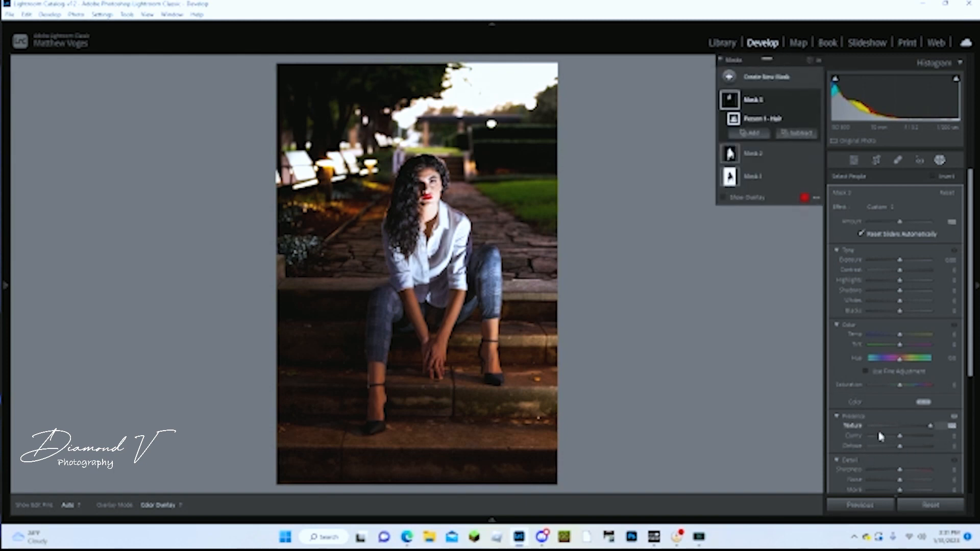
pyautogui.click(944, 436)
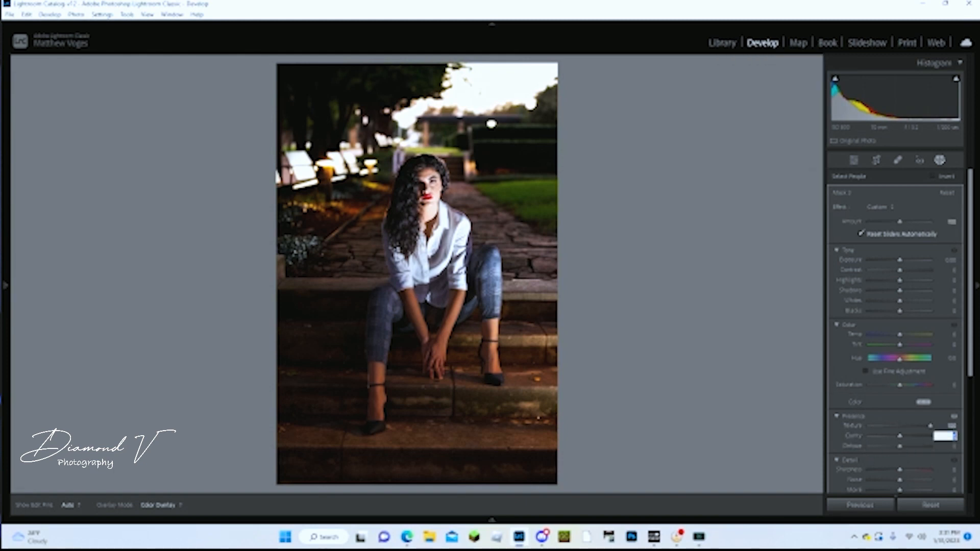
pyautogui.write('5')
pyautogui.press('Return')
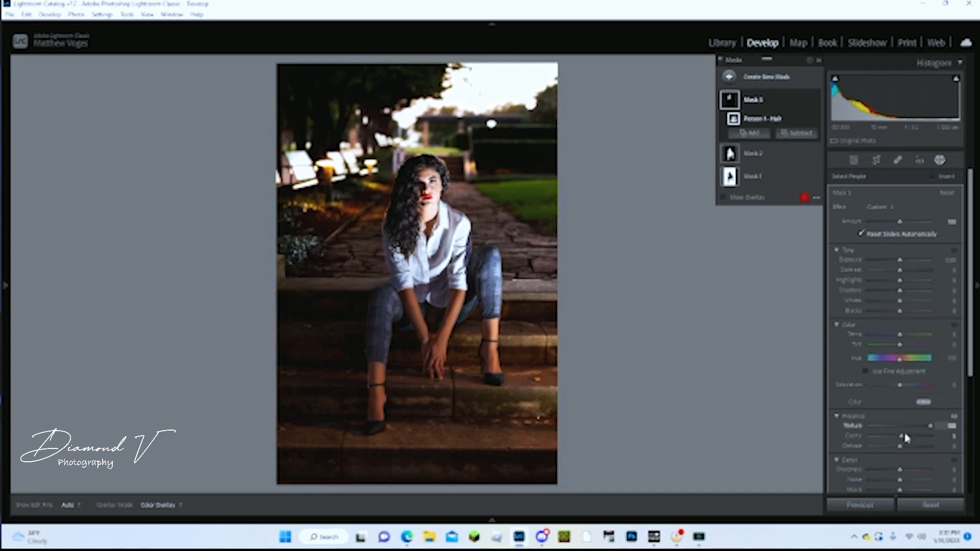
# Try the hair mask's clarity at 100, and return it to 5.
pyautogui.moveTo(900, 436); pyautogui.dragTo(952, 436)
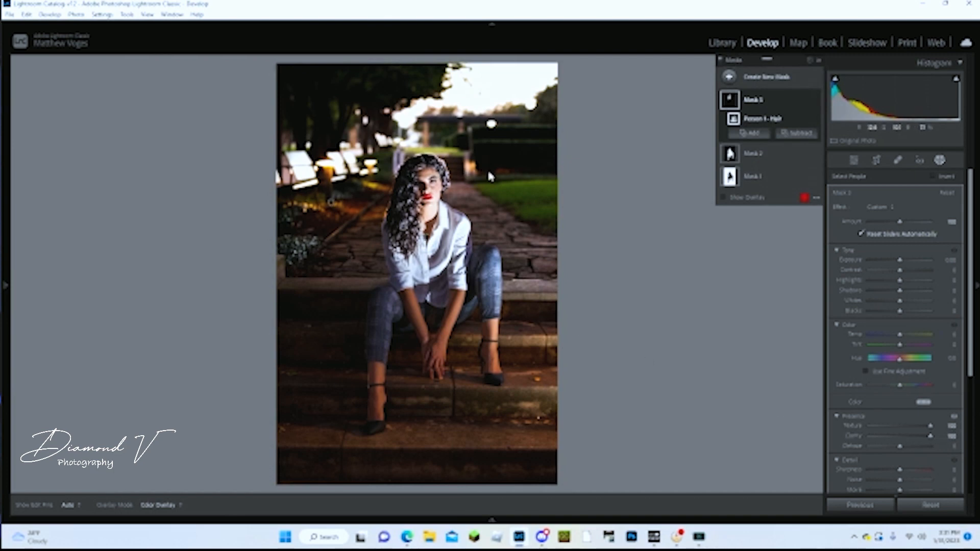
pyautogui.moveTo(951, 436); pyautogui.dragTo(955, 441)
pyautogui.click(953, 437)
pyautogui.write('5')
pyautogui.press('Return')
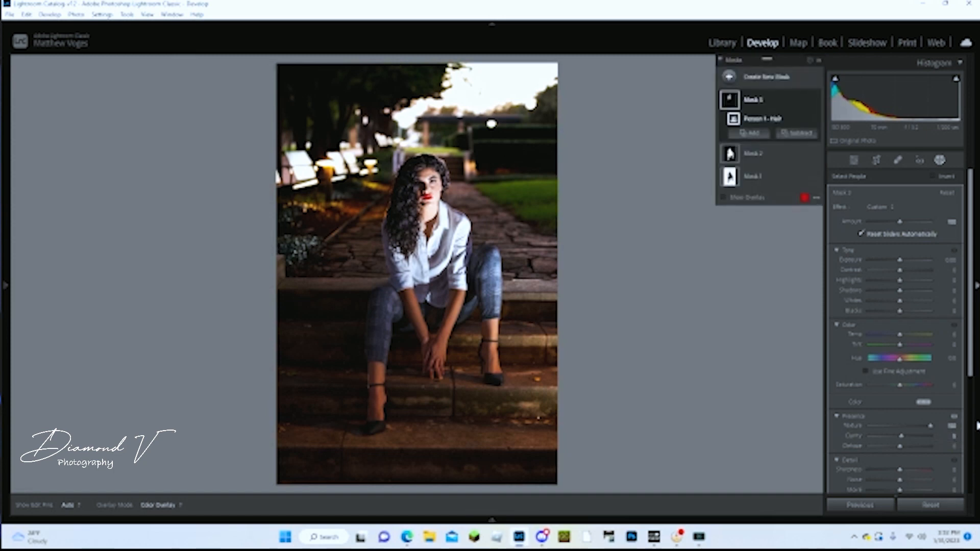
# Set the hair mask's clarity to 10.
pyautogui.click(952, 435)
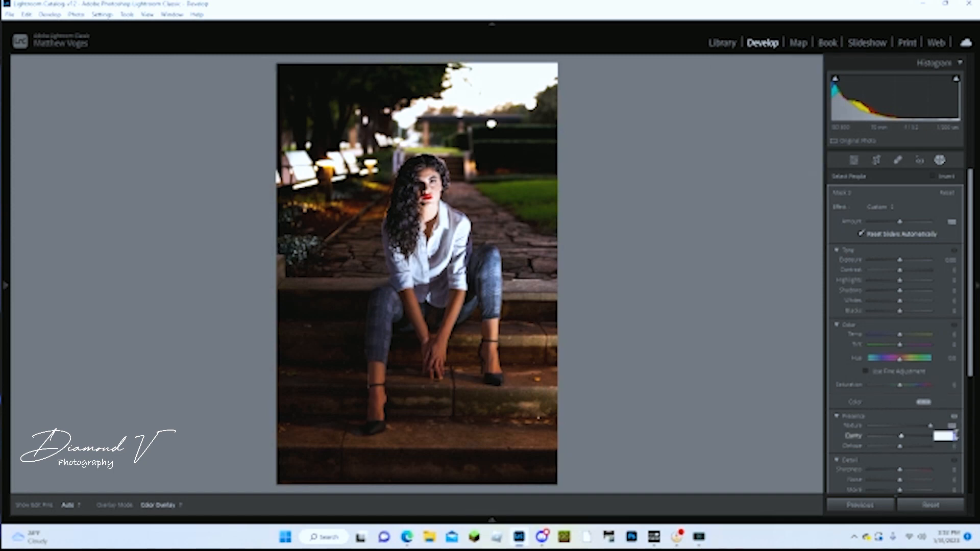
pyautogui.write('10')
pyautogui.press('Return')
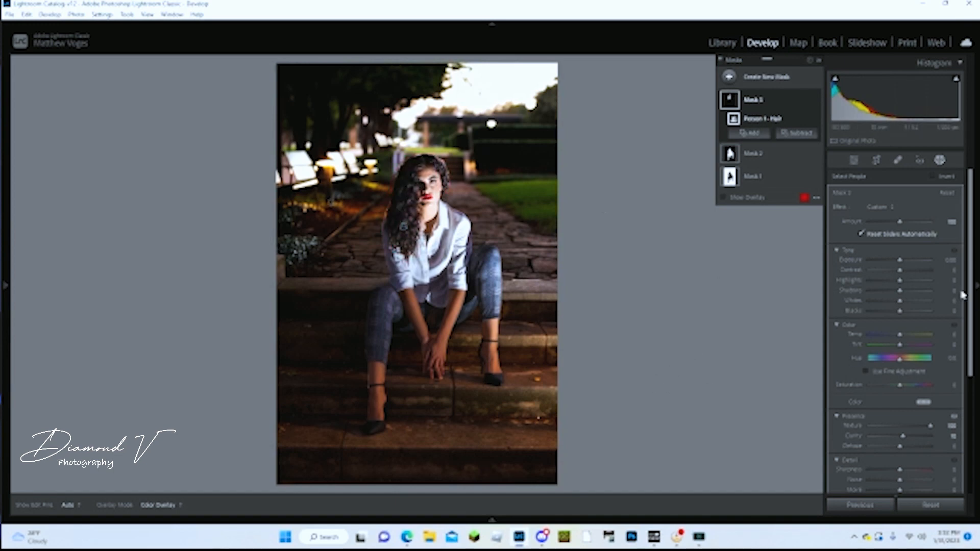
# Compare the photo with the hair mask off and on, and set that mask's sharpness to 5.
pyautogui.click(815, 101)
pyautogui.click(815, 101)
pyautogui.click(815, 101)
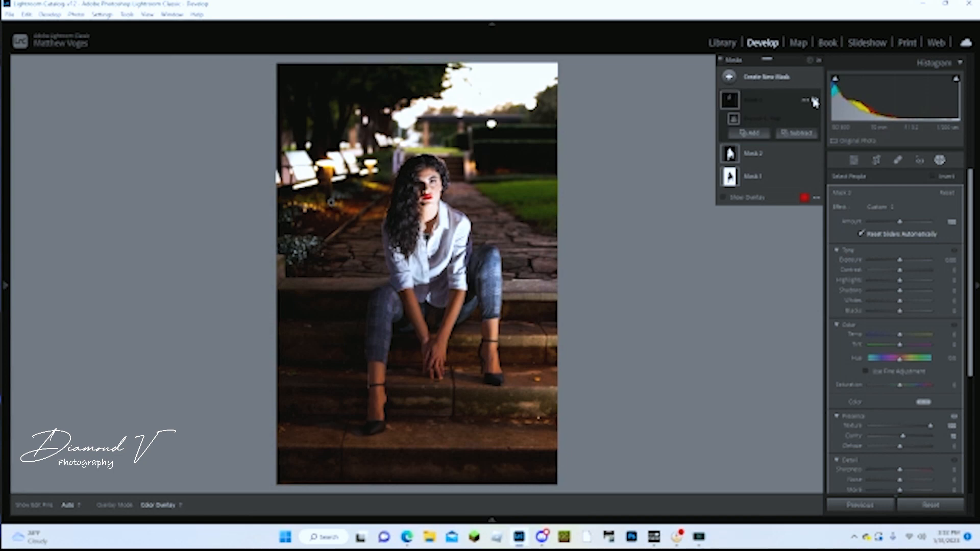
pyautogui.click(816, 101)
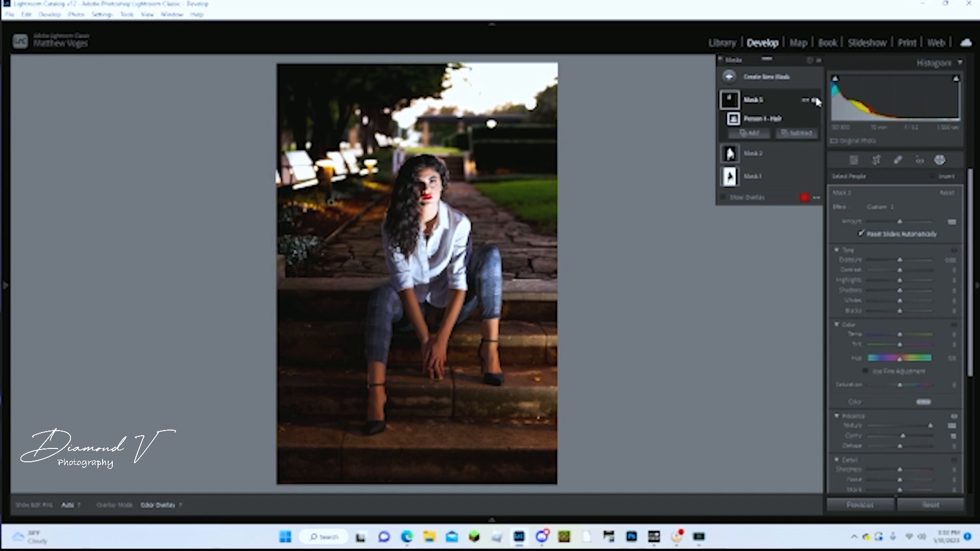
pyautogui.click(950, 469)
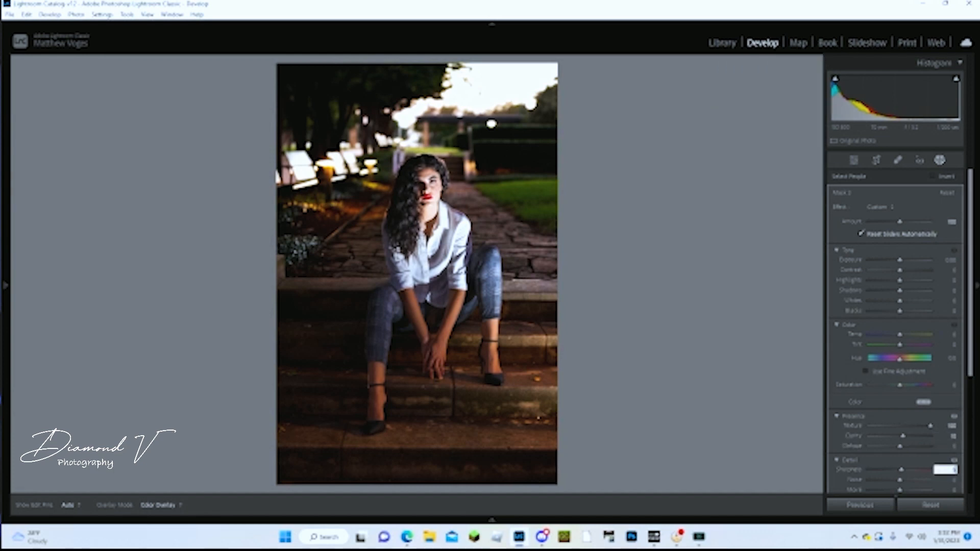
pyautogui.press('Return')
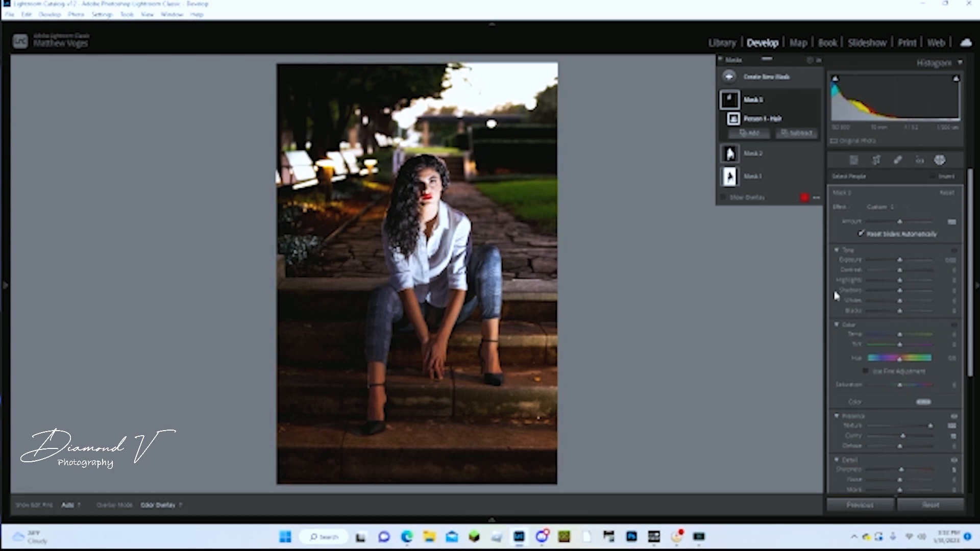
# Create a new people mask covering only the woman's face skin.
pyautogui.click(729, 79)
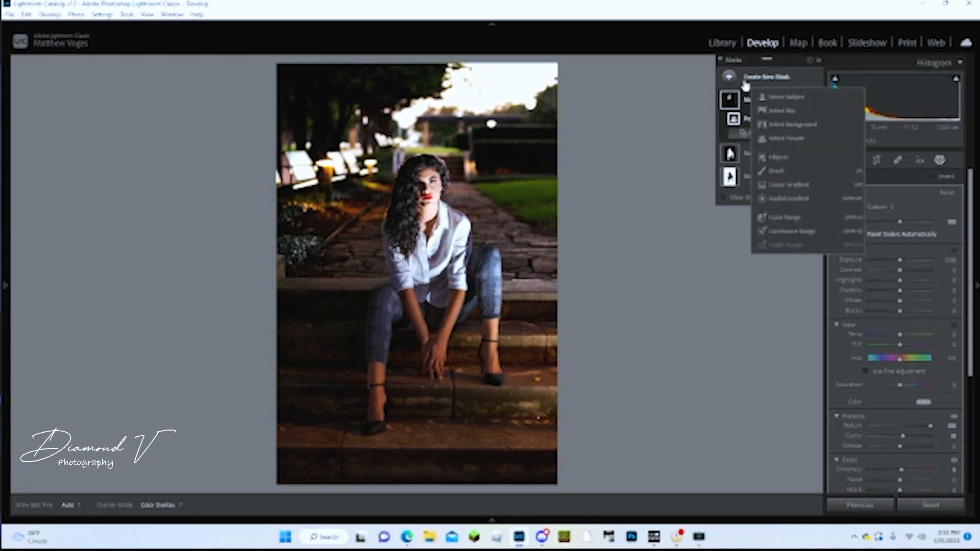
pyautogui.click(783, 139)
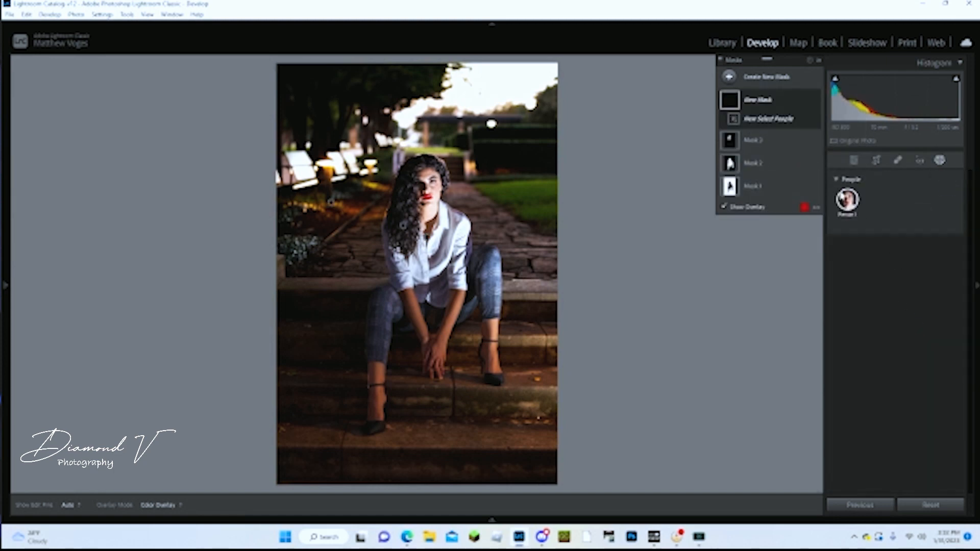
pyautogui.click(856, 201)
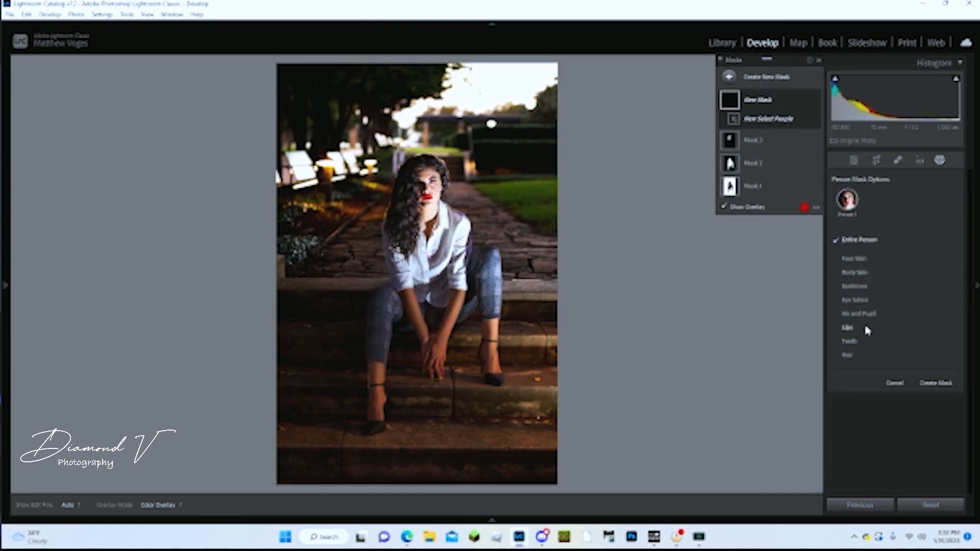
pyautogui.click(842, 260)
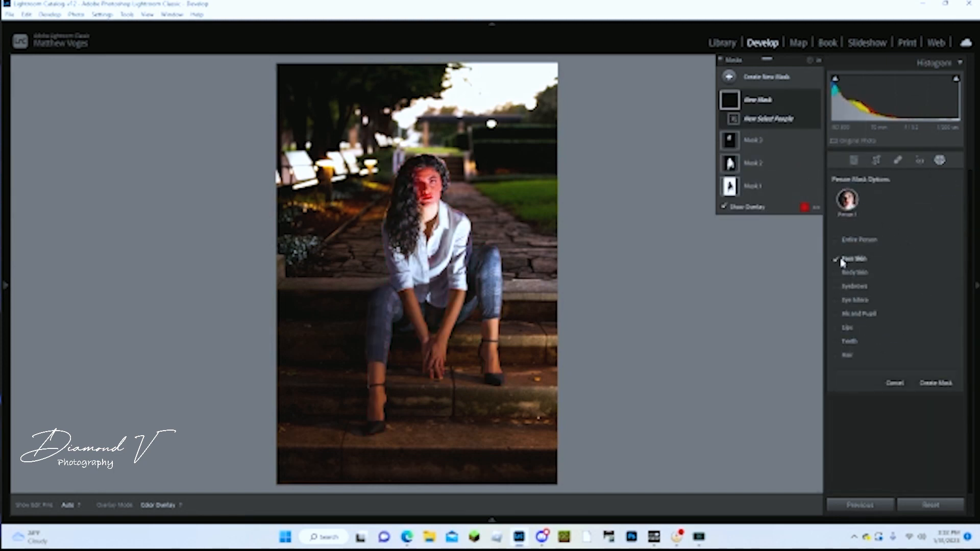
pyautogui.click(932, 384)
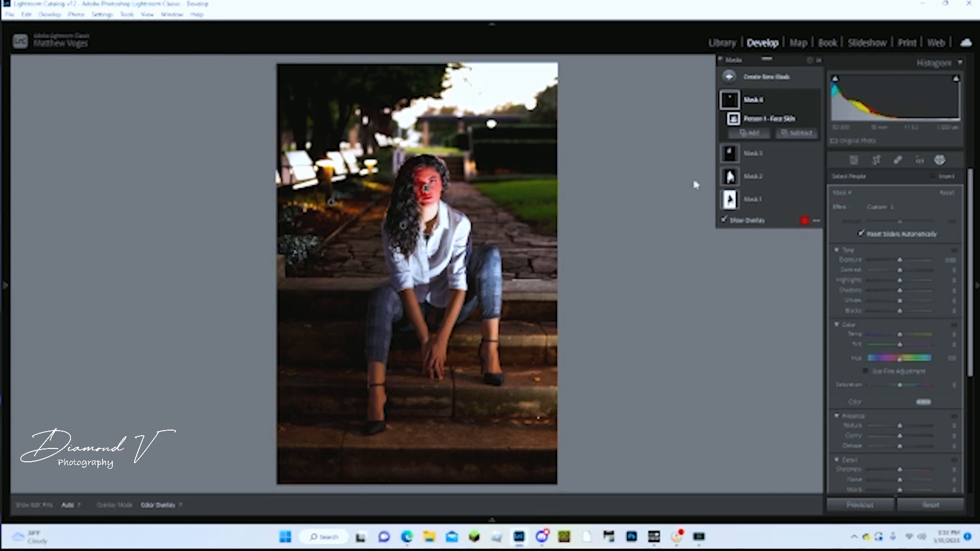
# Subtract the hair areas around the woman's face from the face skin mask with a brush.
pyautogui.click(795, 134)
pyautogui.click(800, 220)
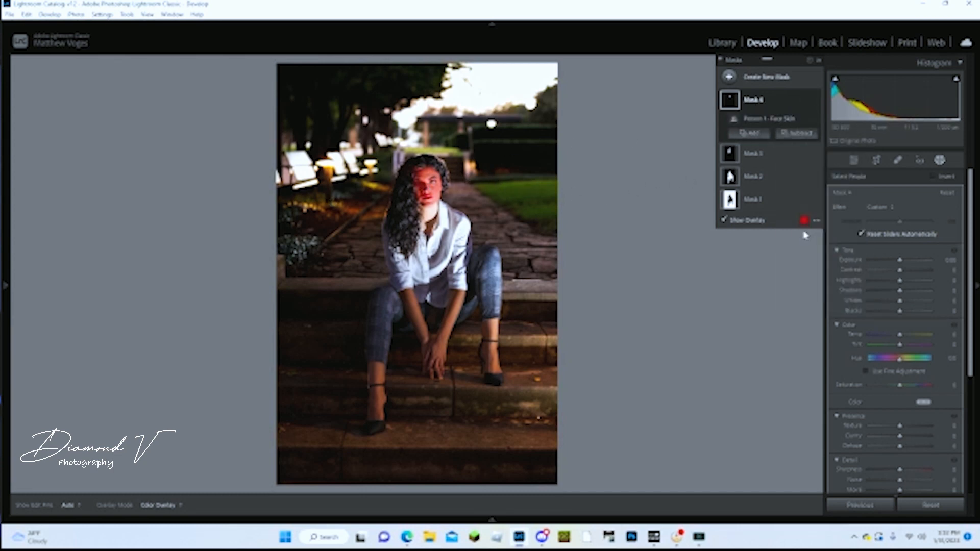
pyautogui.moveTo(412, 164)
pyautogui.mouseDown()
pyautogui.moveTo(396, 177)
pyautogui.moveTo(392, 207)
pyautogui.mouseUp()
pyautogui.moveTo(448, 176)
pyautogui.mouseDown()
pyautogui.moveTo(451, 184)
pyautogui.moveTo(440, 161)
pyautogui.mouseUp()
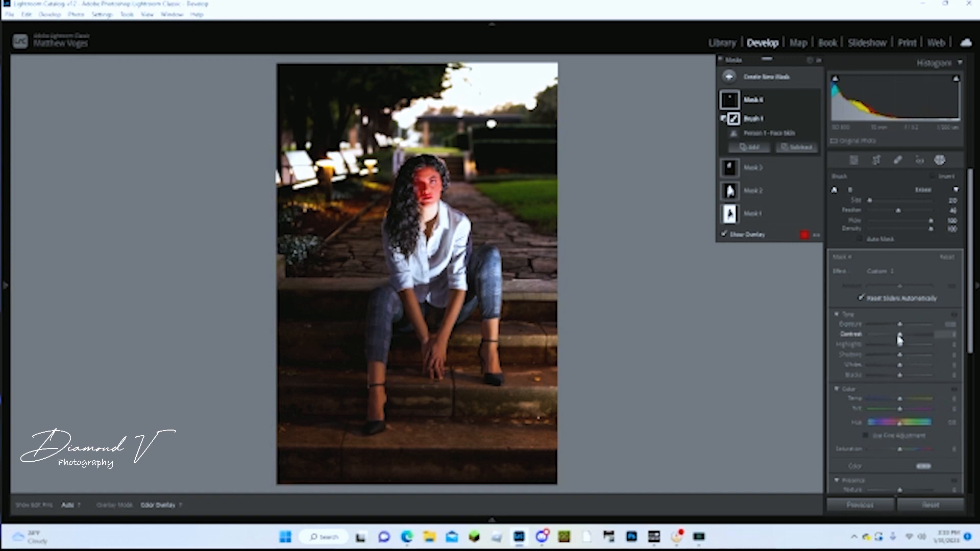
# Set the face skin mask's sharpness to 5 and its texture to 20.
pyautogui.scroll(-3, 901, 424)
pyautogui.click(945, 441)
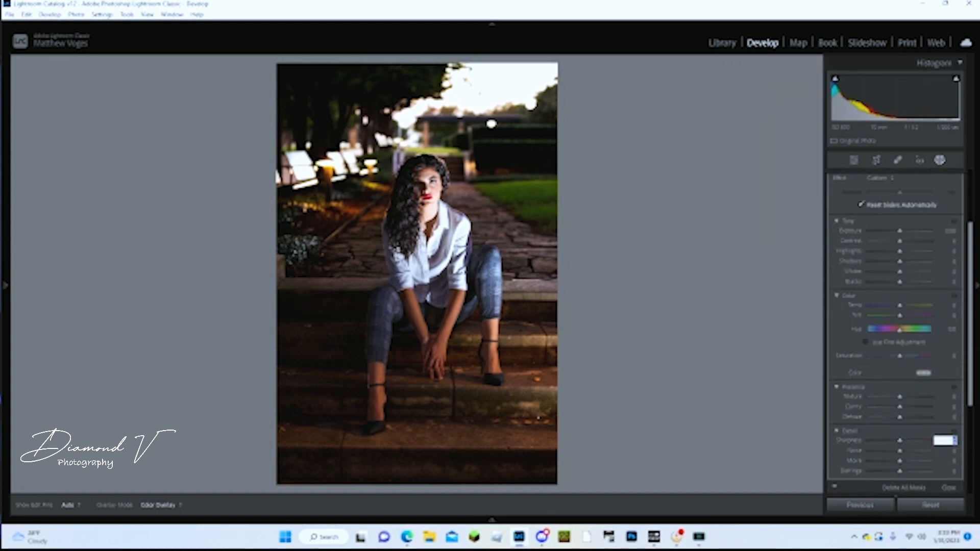
pyautogui.write('5')
pyautogui.press('Return')
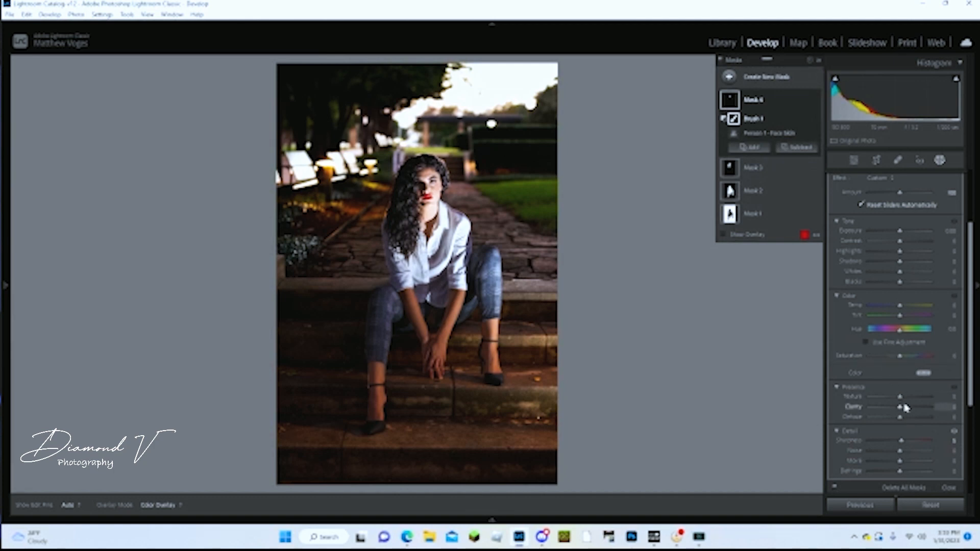
pyautogui.scroll(2, 905, 406)
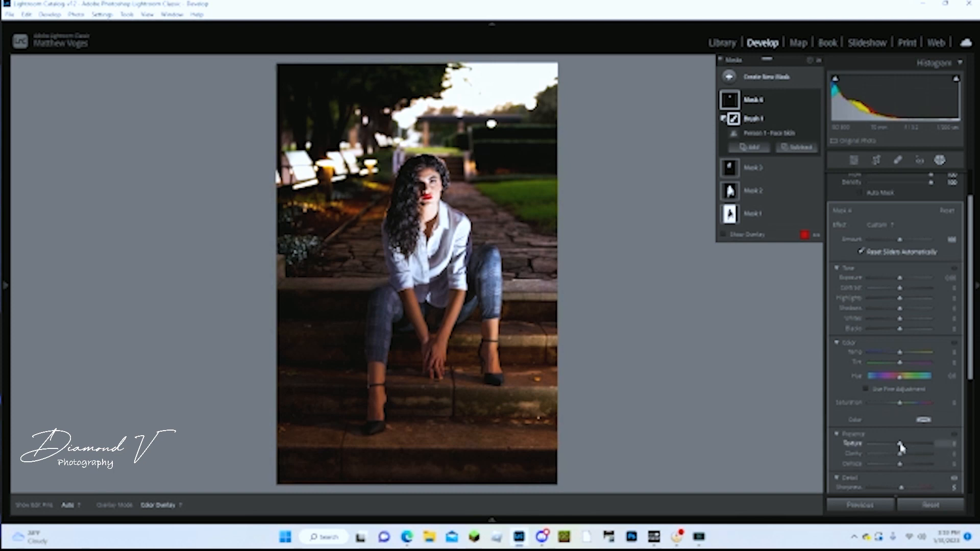
pyautogui.moveTo(899, 445); pyautogui.dragTo(902, 445)
pyautogui.click(952, 444)
# Examine the woman's face up close and compare it with the face skin mask switched off and on.
pyautogui.click(940, 161)
pyautogui.click(375, 190)
pyautogui.moveTo(664, 245); pyautogui.dragTo(399, 300)
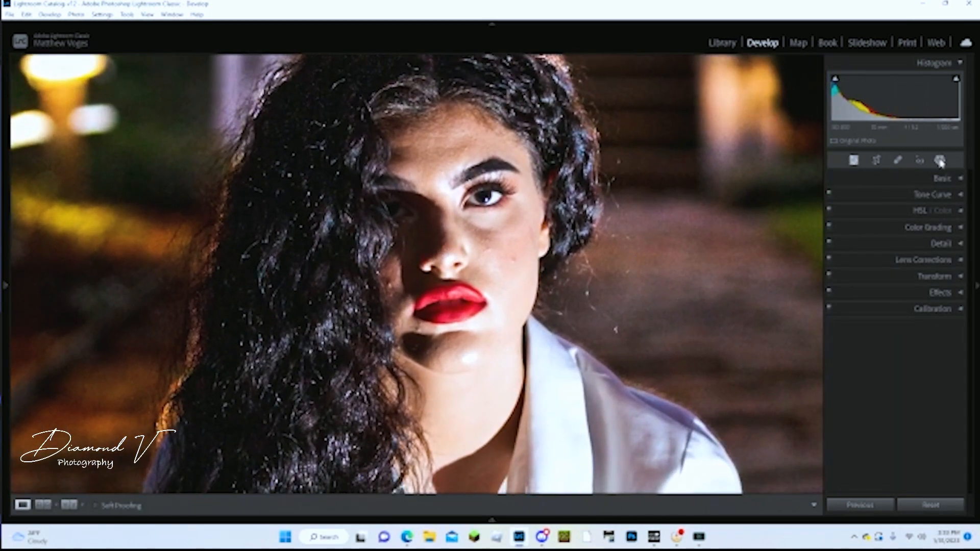
pyautogui.click(939, 160)
pyautogui.click(816, 101)
pyautogui.click(815, 100)
pyautogui.click(815, 101)
pyautogui.click(815, 101)
pyautogui.click(815, 101)
pyautogui.click(815, 101)
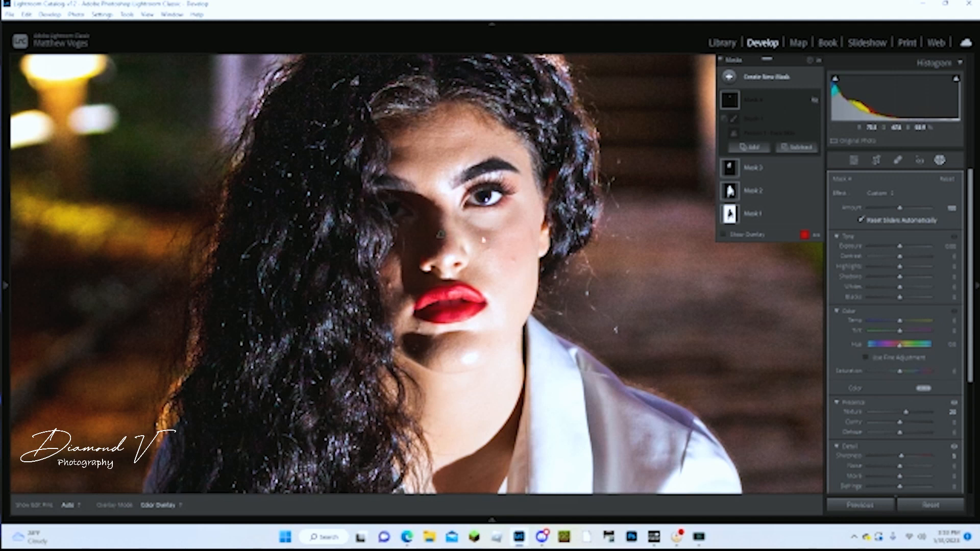
# Toggle the face skin mask off and on to compare its effect on the woman's skin.
pyautogui.click(815, 102)
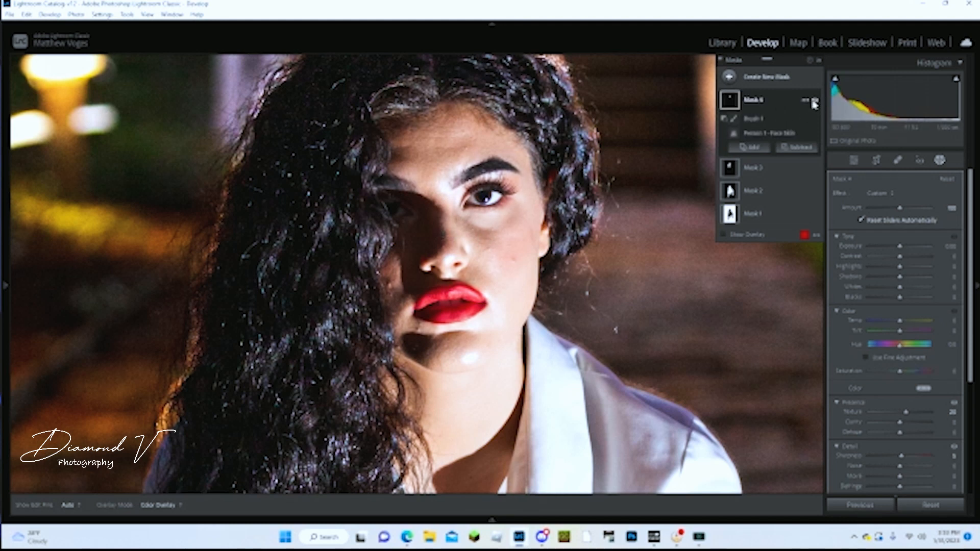
pyautogui.click(815, 101)
pyautogui.click(816, 101)
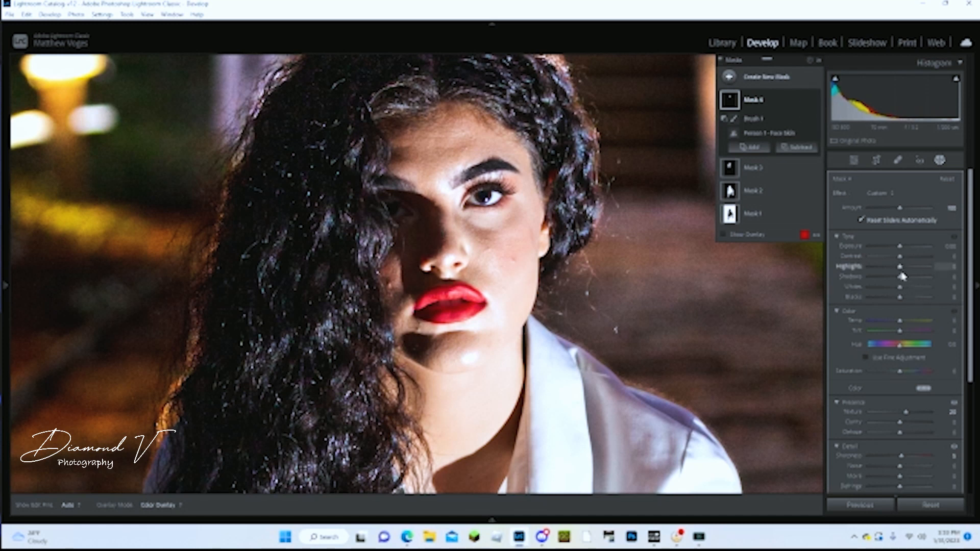
# Set the face skin mask's shadows to 20, whites to about 28 and blacks to 37.
pyautogui.moveTo(903, 277); pyautogui.dragTo(904, 280)
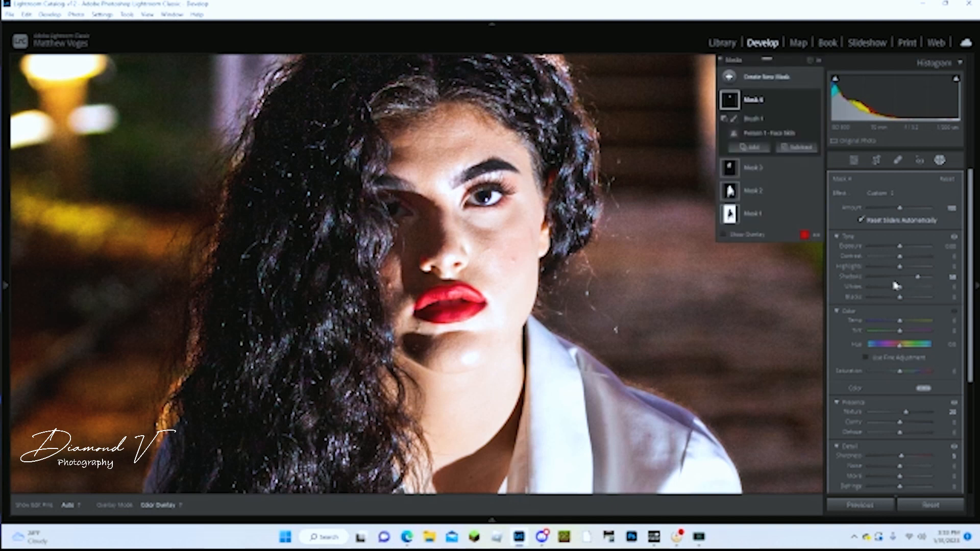
pyautogui.doubleClick(852, 277)
pyautogui.moveTo(900, 288); pyautogui.dragTo(911, 301)
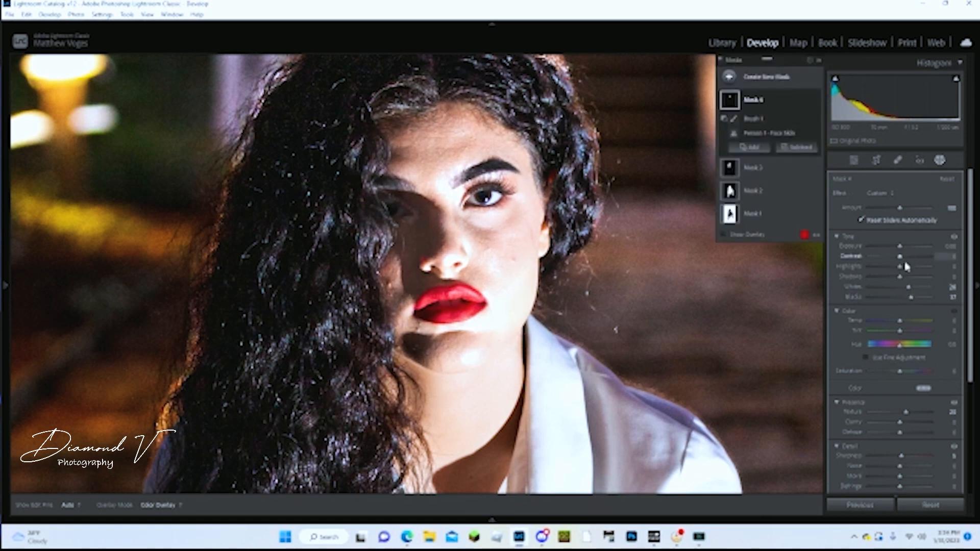
pyautogui.click(953, 276)
pyautogui.press('Return')
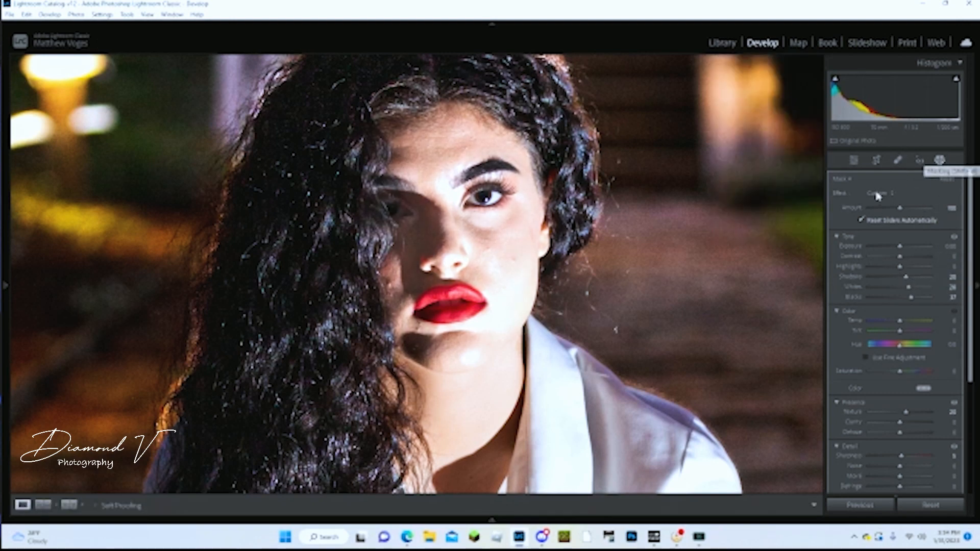
# Check the face against the full photo, and set the face skin mask's blacks and whites to 20.
pyautogui.click(940, 160)
pyautogui.click(412, 228)
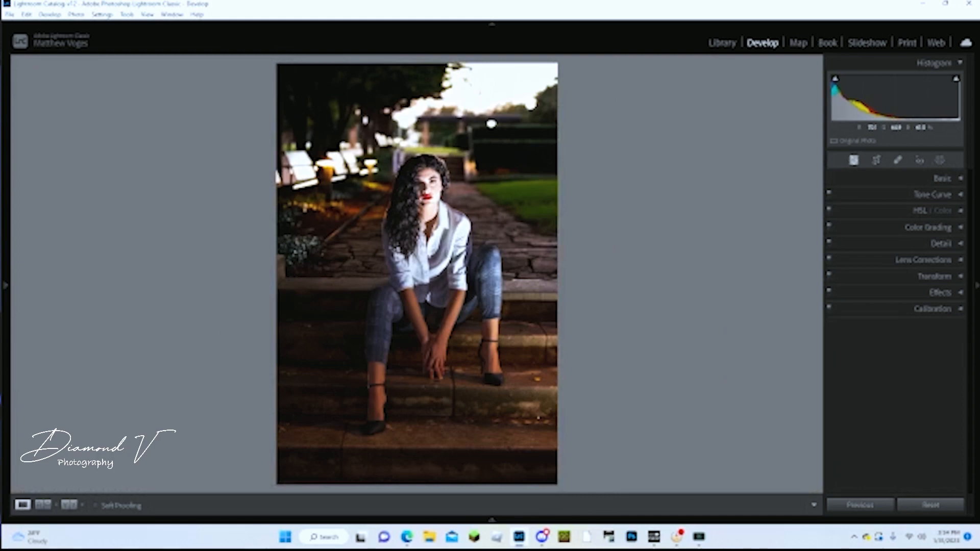
pyautogui.click(420, 183)
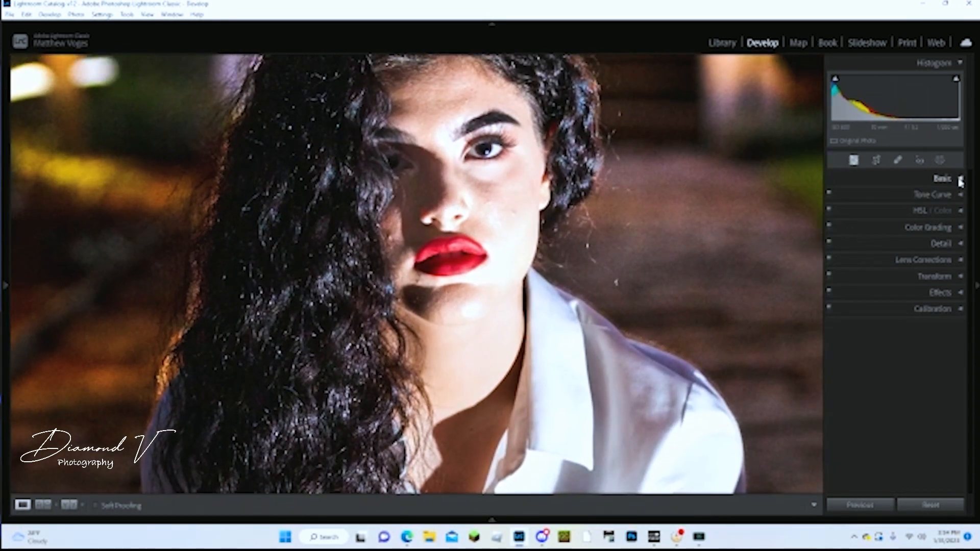
pyautogui.click(940, 160)
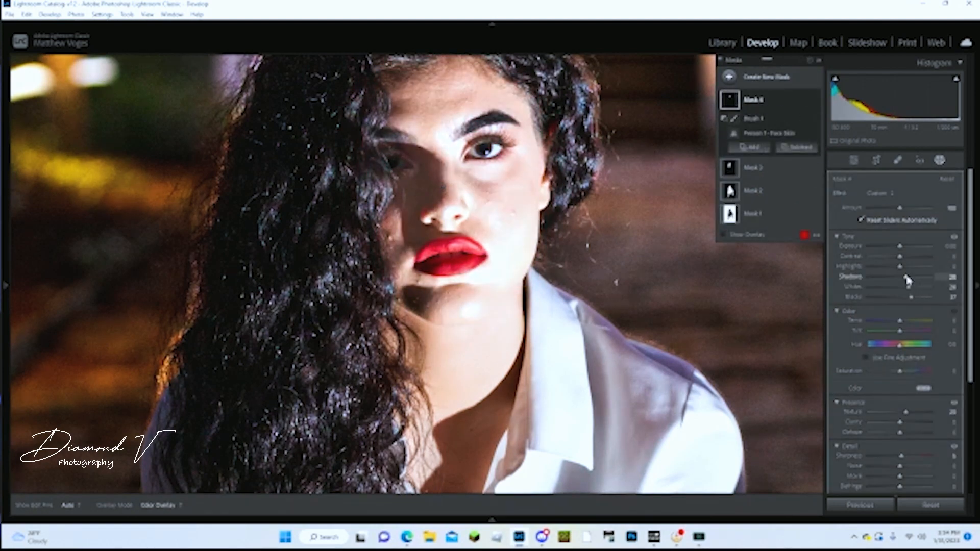
pyautogui.click(947, 297)
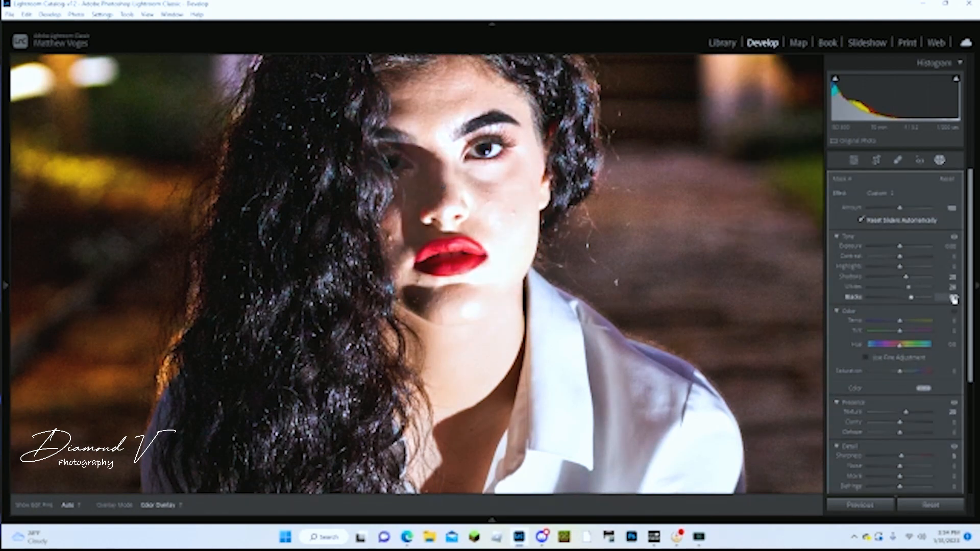
pyautogui.write('20')
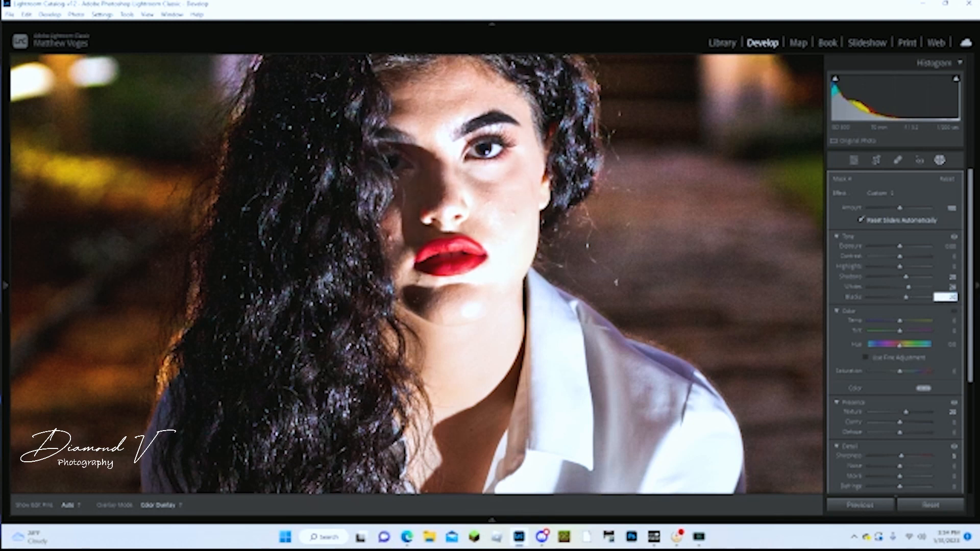
pyautogui.press('Return')
pyautogui.click(949, 288)
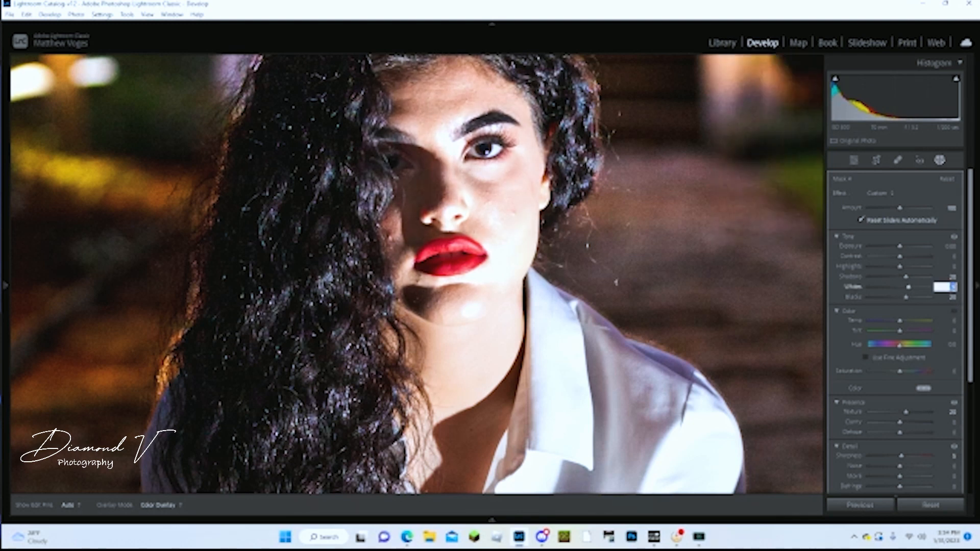
pyautogui.press('Return')
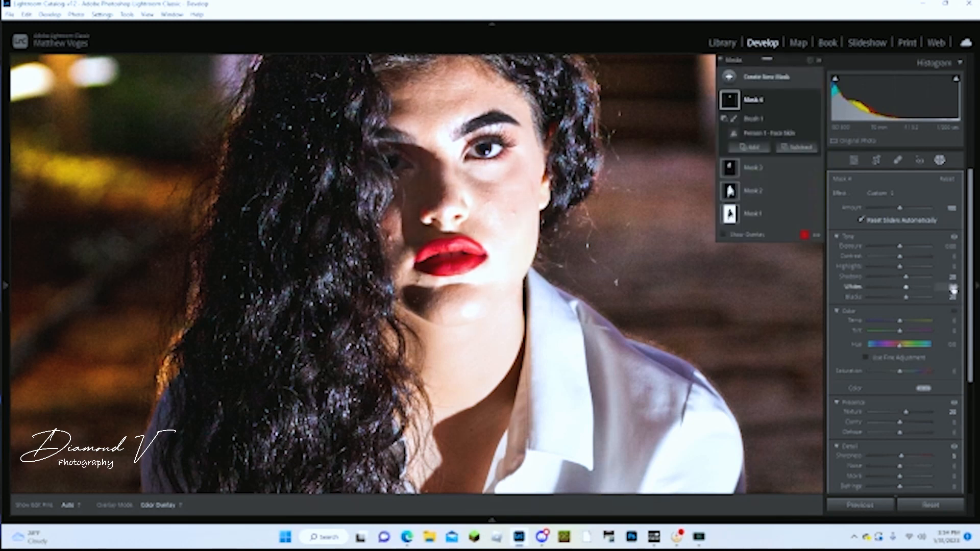
# Recheck the full photo and set the face skin mask's shadows, whites and blacks to 10 each.
pyautogui.click(941, 161)
pyautogui.press('z')
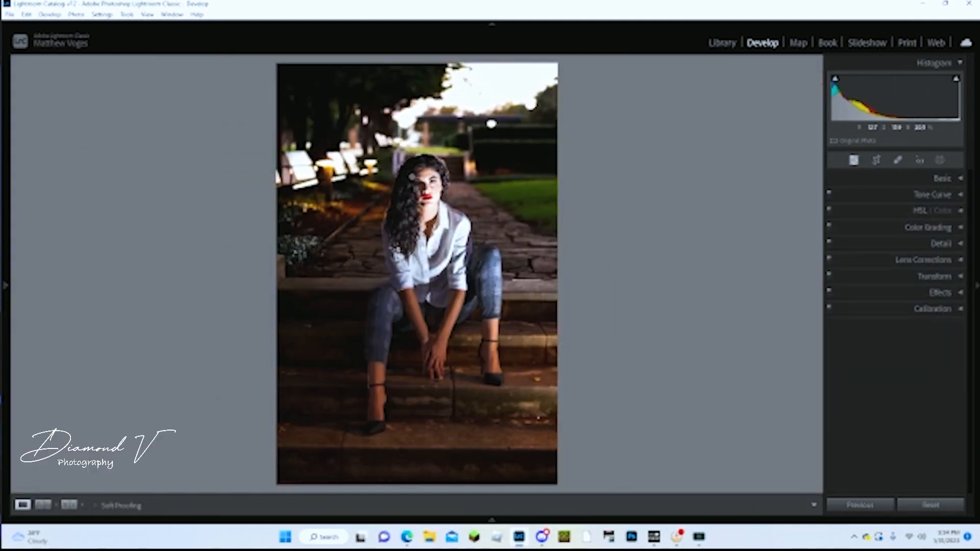
pyautogui.click(419, 184)
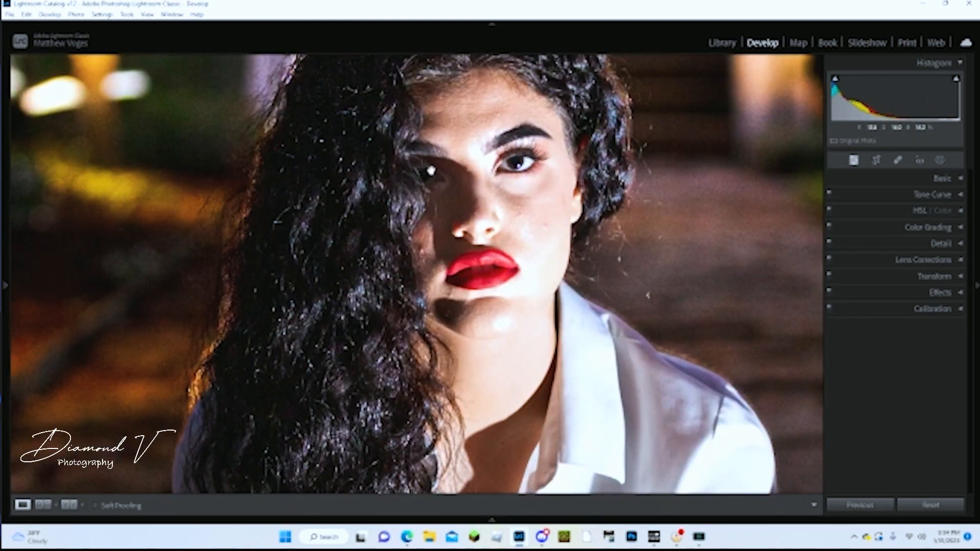
pyautogui.click(941, 161)
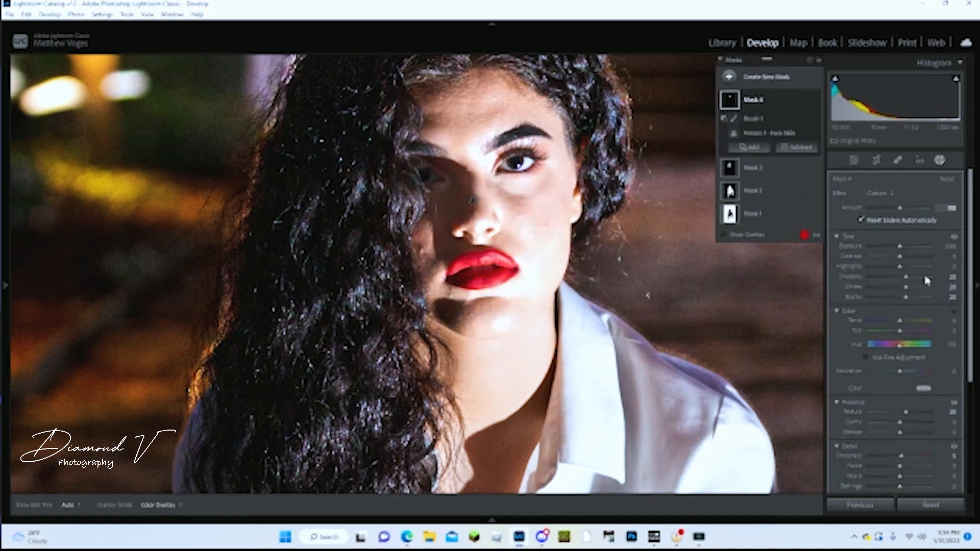
pyautogui.click(953, 276)
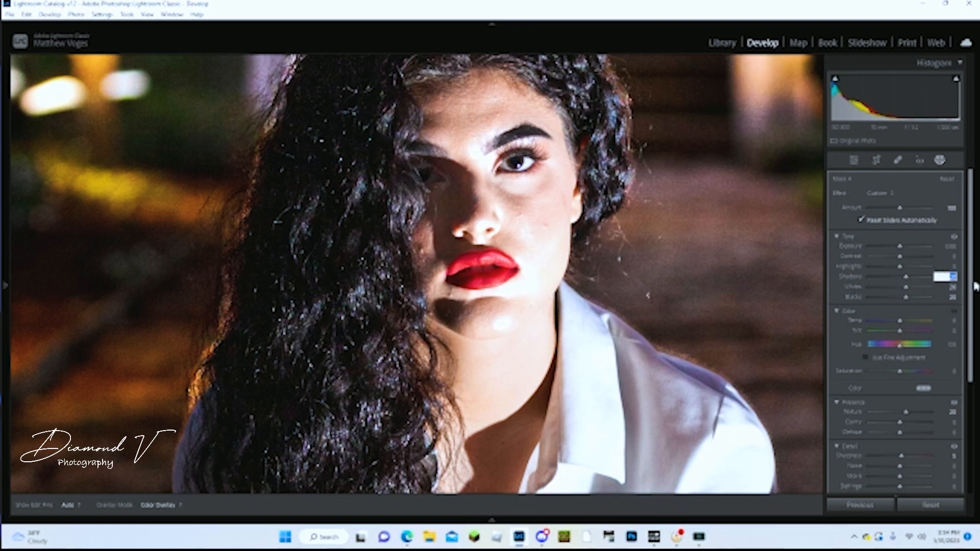
pyautogui.press('Return')
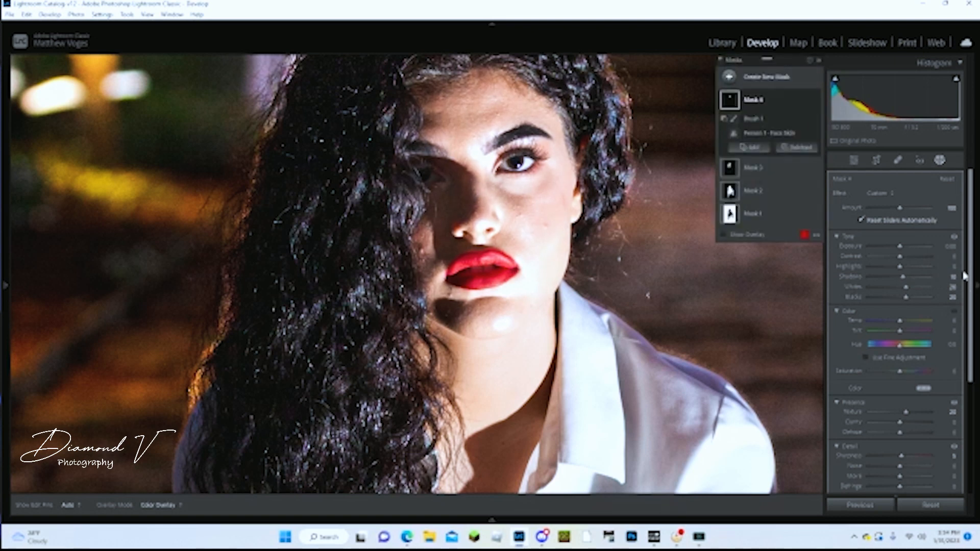
pyautogui.click(953, 287)
pyautogui.write('10')
pyautogui.press('Return')
pyautogui.click(951, 297)
pyautogui.write('10')
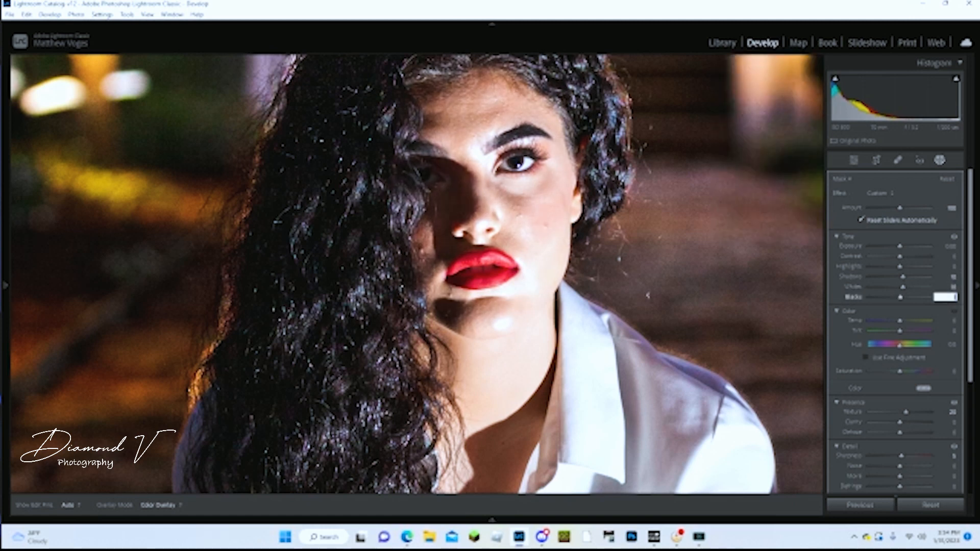
pyautogui.press('Return')
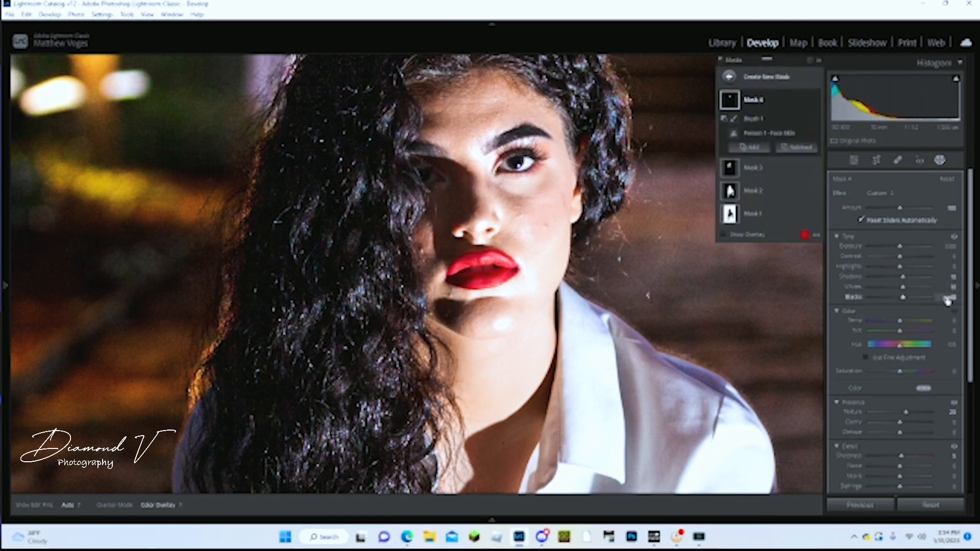
# Create a new people mask covering only the woman's lips.
pyautogui.click(940, 162)
pyautogui.click(650, 227)
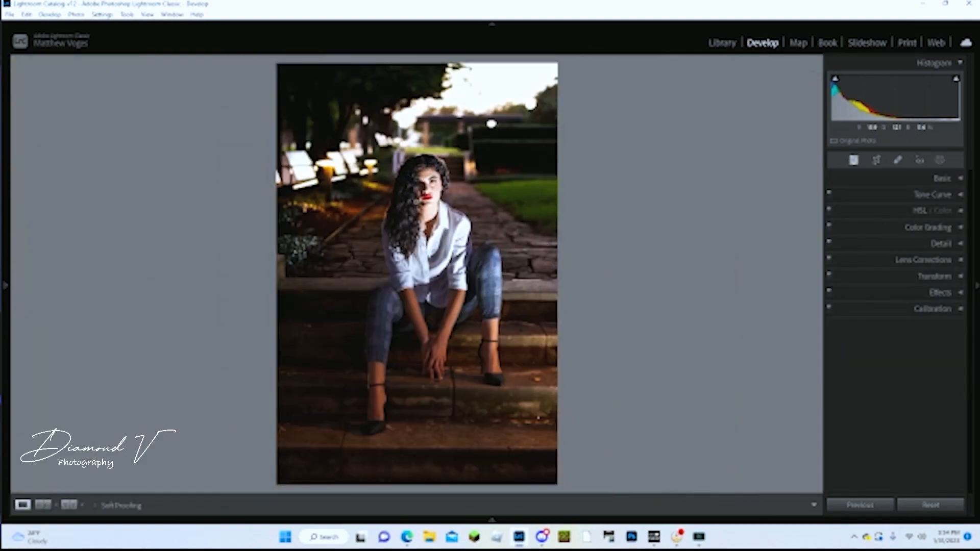
pyautogui.click(417, 199)
pyautogui.moveTo(514, 184); pyautogui.dragTo(471, 210)
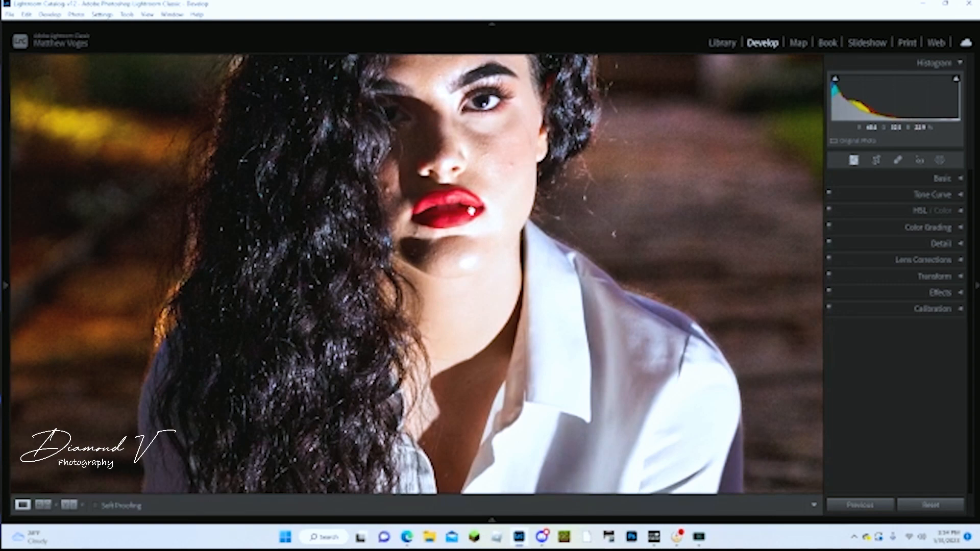
pyautogui.moveTo(484, 195); pyautogui.dragTo(506, 270)
pyautogui.click(940, 160)
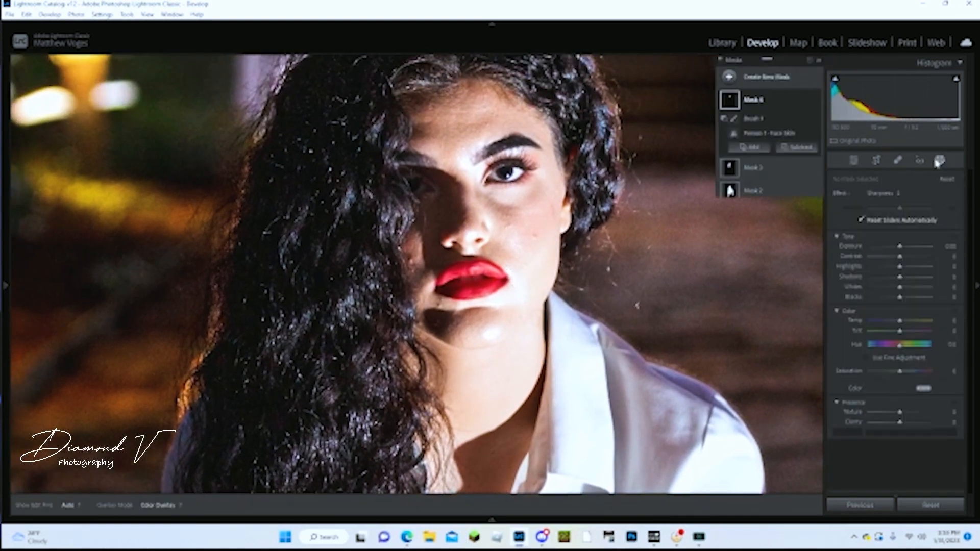
pyautogui.click(730, 76)
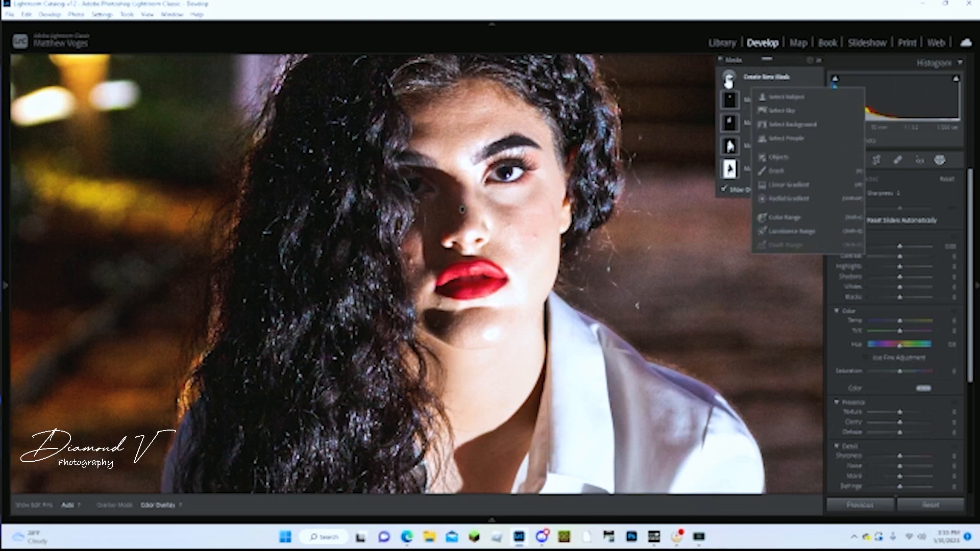
pyautogui.click(775, 140)
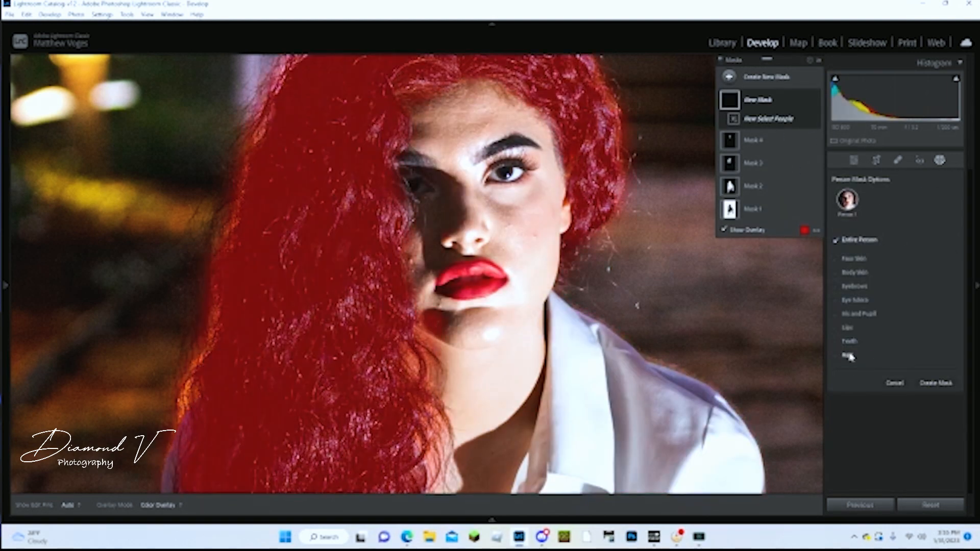
pyautogui.click(835, 328)
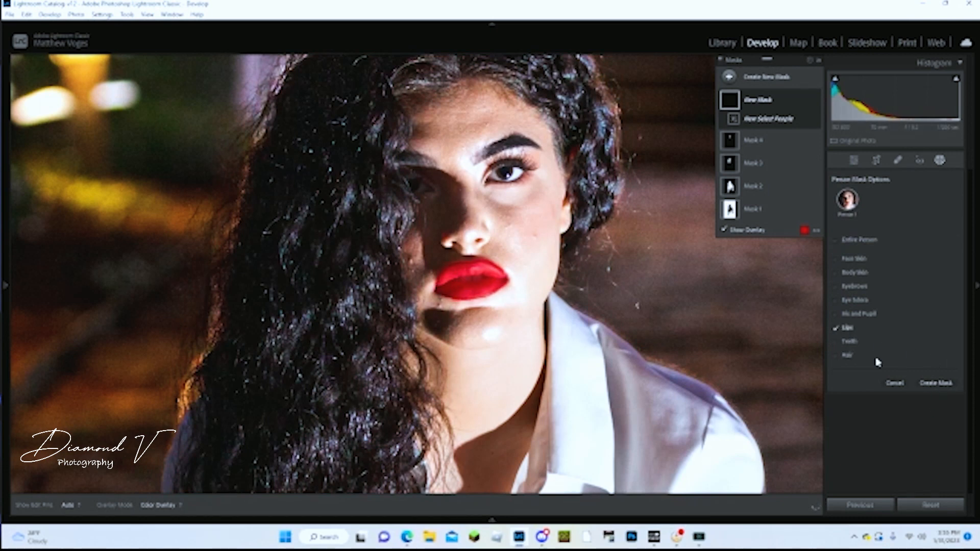
pyautogui.click(937, 384)
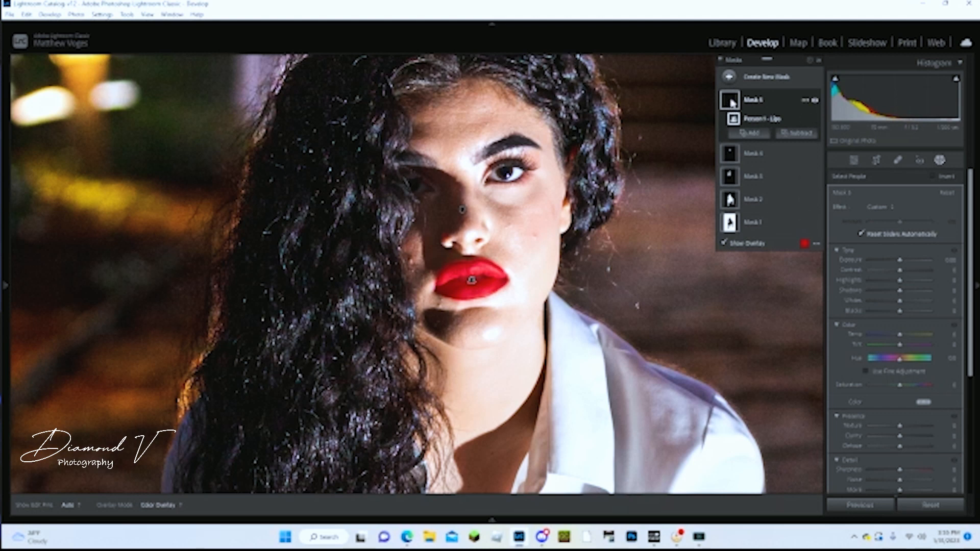
# Set the lips mask's saturation to 20.
pyautogui.click(816, 101)
pyautogui.click(815, 101)
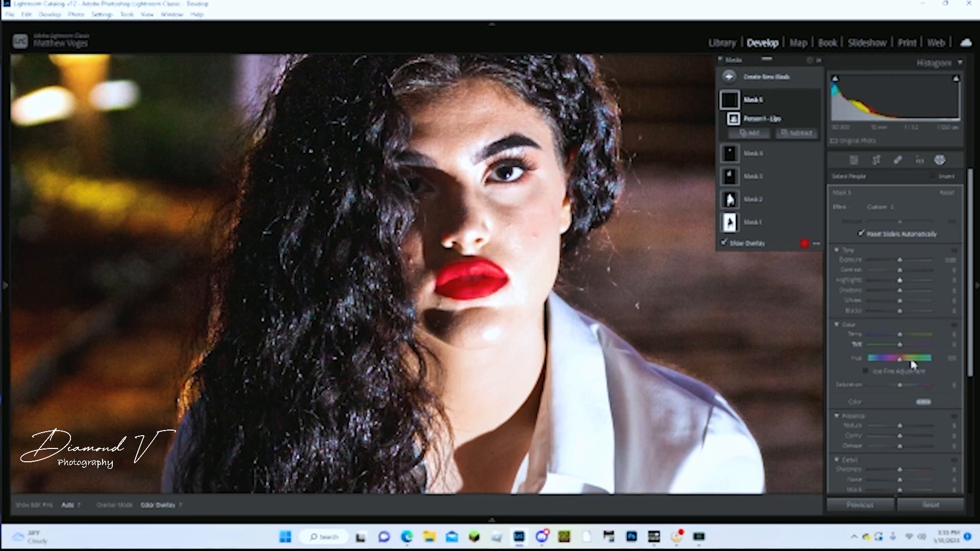
pyautogui.moveTo(903, 389); pyautogui.dragTo(901, 389)
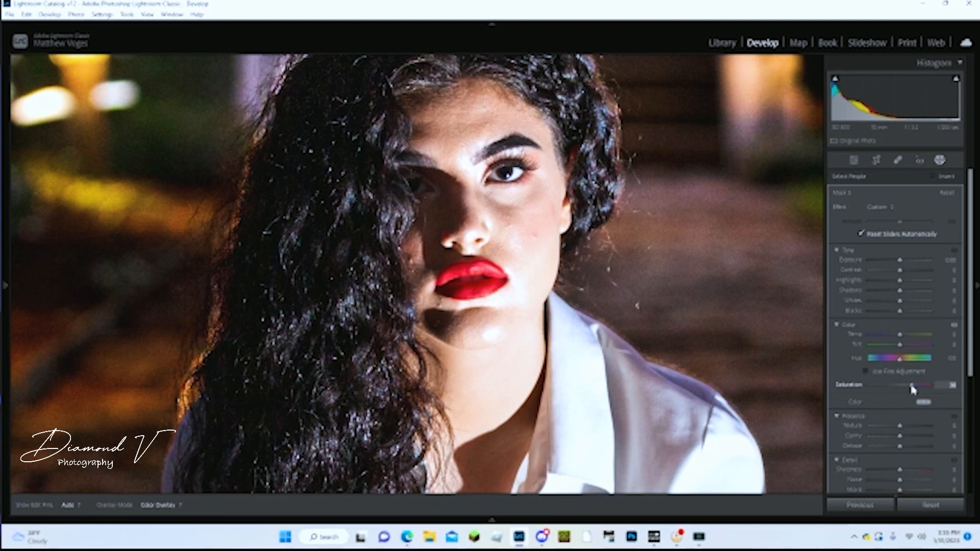
pyautogui.click(953, 387)
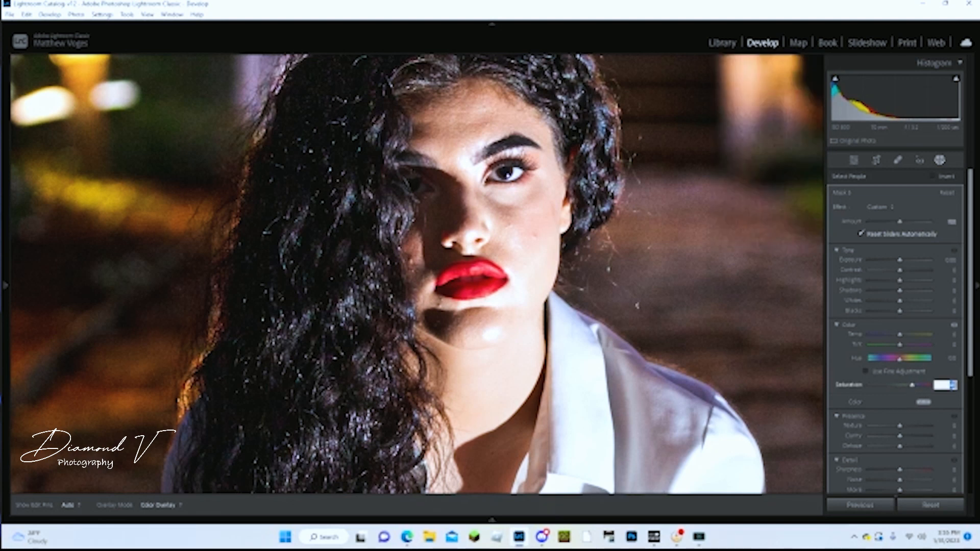
pyautogui.write('20')
pyautogui.press('Return')
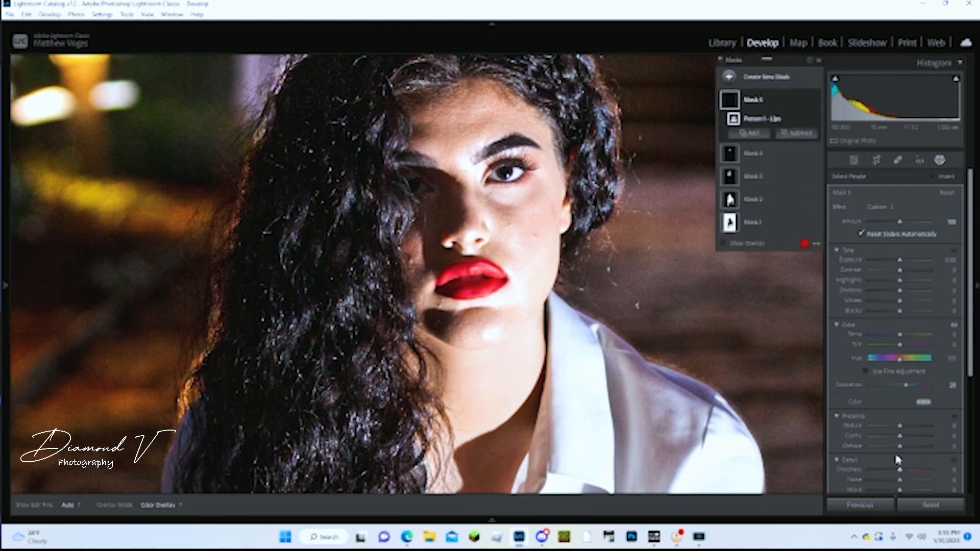
# Set the lips mask's texture to 60.
pyautogui.moveTo(901, 432); pyautogui.dragTo(902, 429)
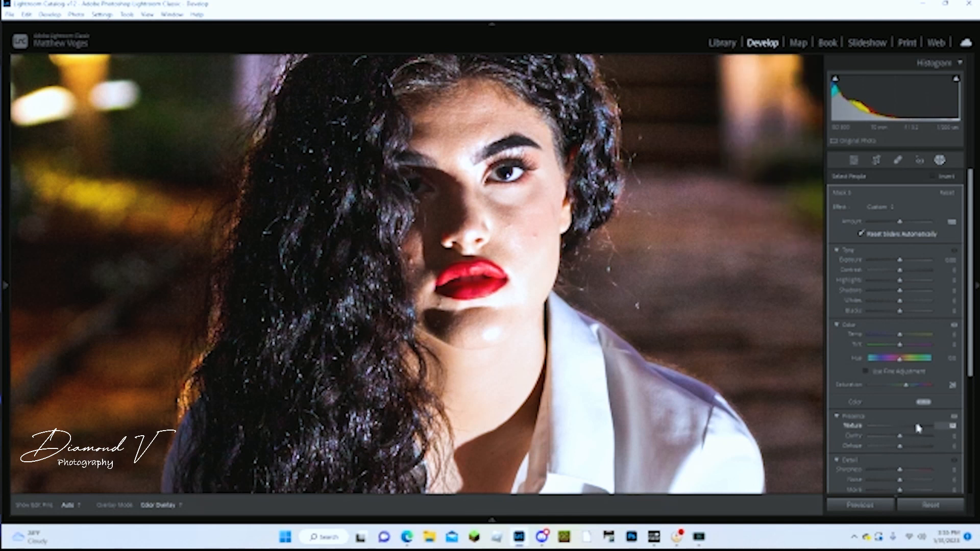
pyautogui.moveTo(918, 428); pyautogui.dragTo(925, 431)
pyautogui.click(947, 428)
pyautogui.press('Return')
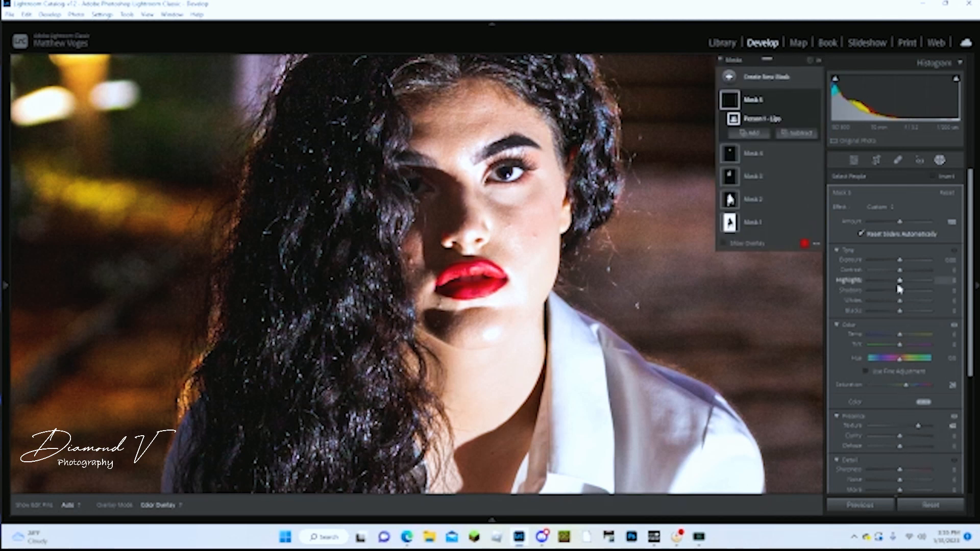
# Set the lips mask's contrast to 5 and its highlights to -5.
pyautogui.click(951, 270)
pyautogui.write('5')
pyautogui.click(953, 280)
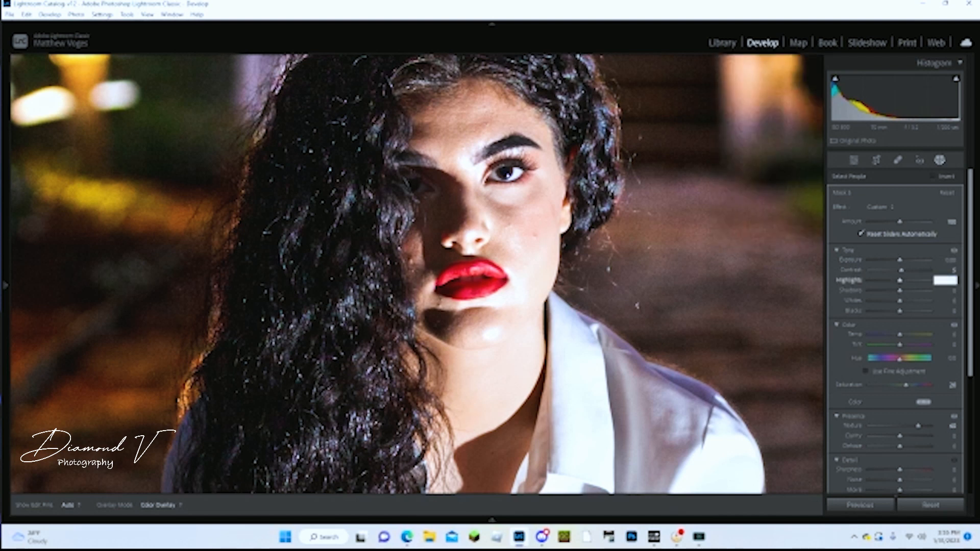
pyautogui.press('Return')
pyautogui.moveTo(818, 105)
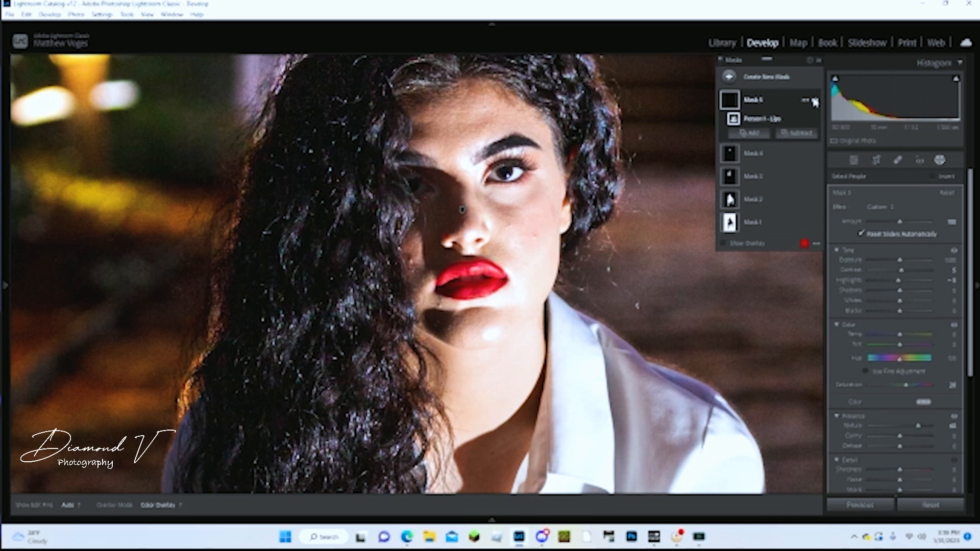
# Brush a new mask over the small spot at the woman's nostril and lower its saturation to about -65.
pyautogui.click(735, 77)
pyautogui.click(781, 172)
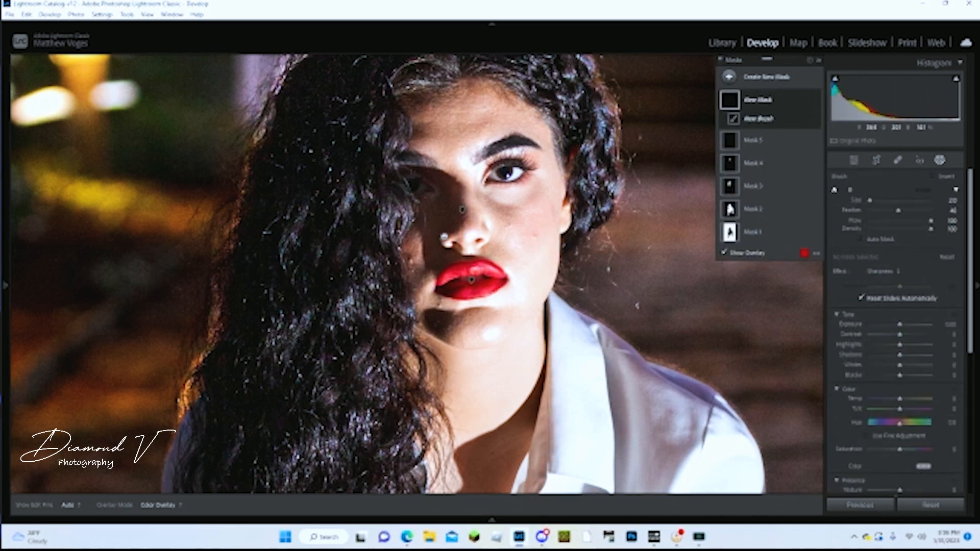
pyautogui.click(444, 237)
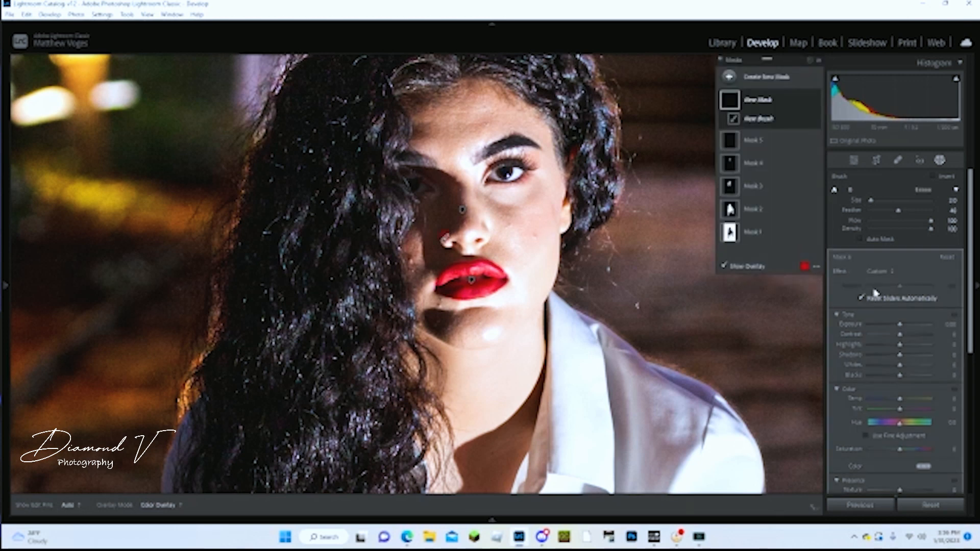
pyautogui.moveTo(902, 450); pyautogui.dragTo(901, 450)
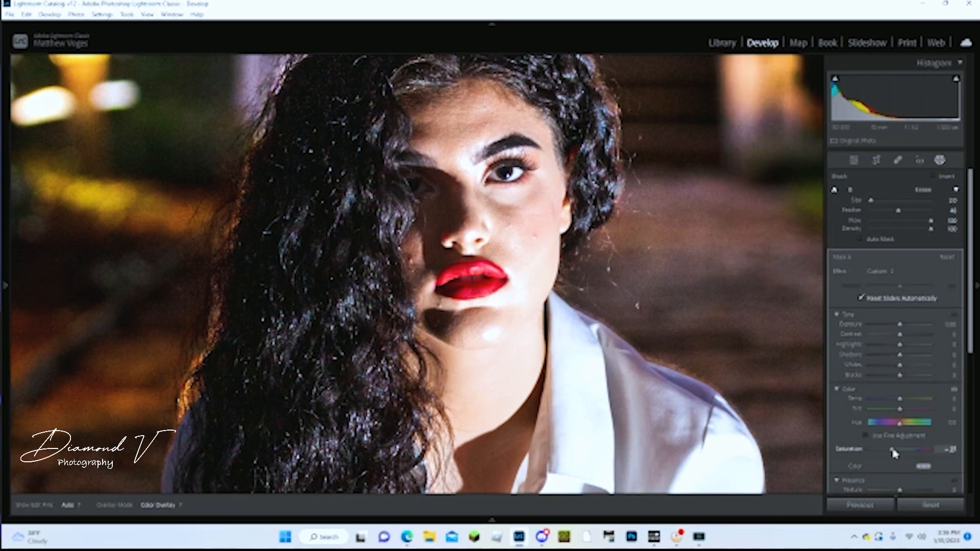
pyautogui.moveTo(893, 450); pyautogui.dragTo(882, 453)
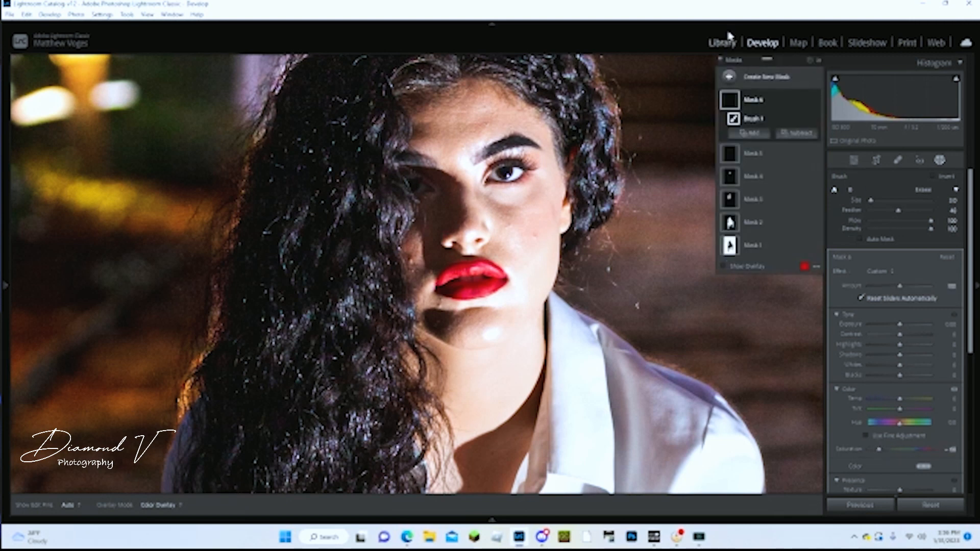
# Create a new people mask covering only the woman's eyebrows.
pyautogui.click(729, 76)
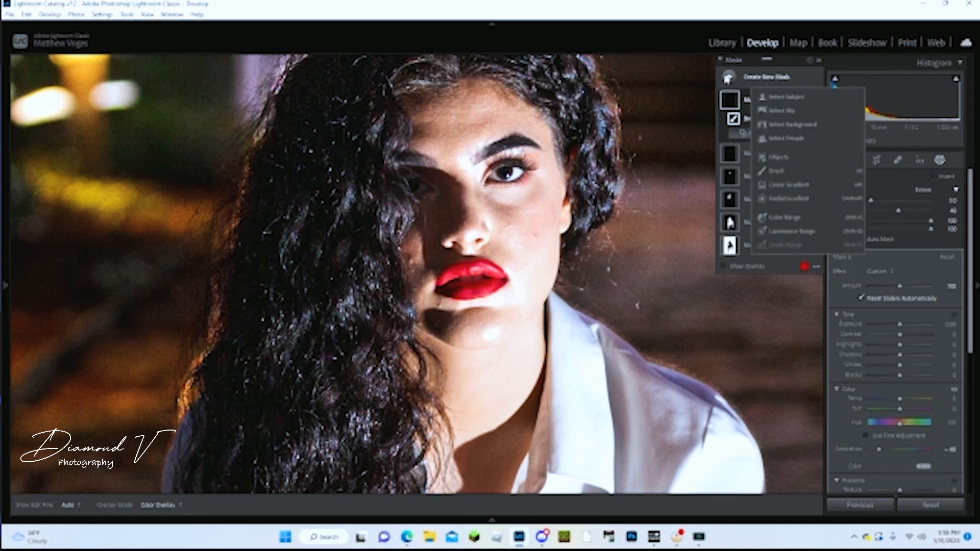
pyautogui.click(786, 137)
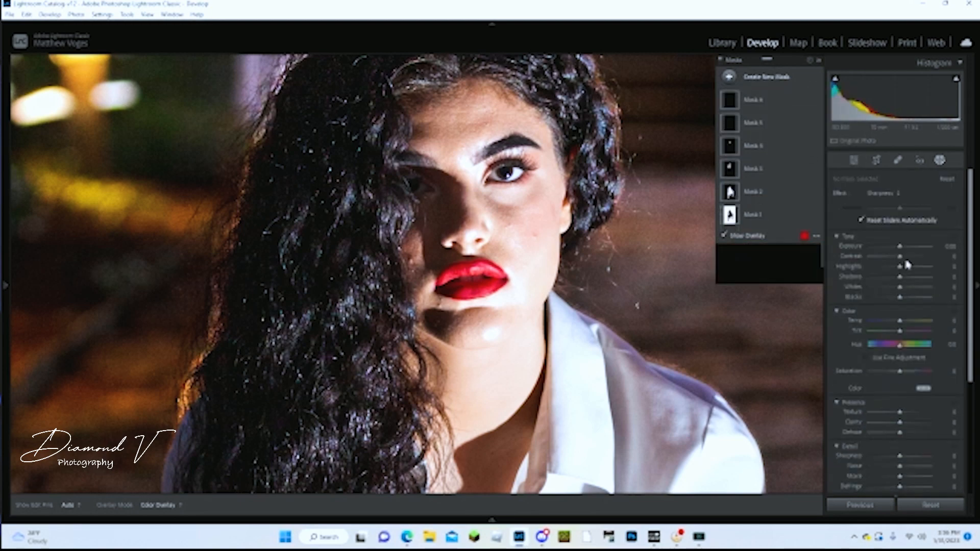
pyautogui.click(851, 202)
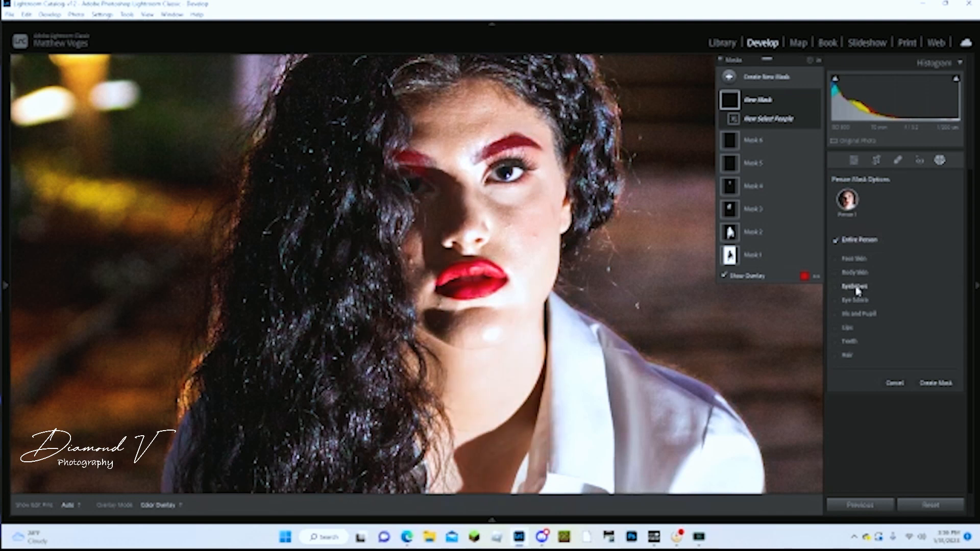
pyautogui.click(836, 286)
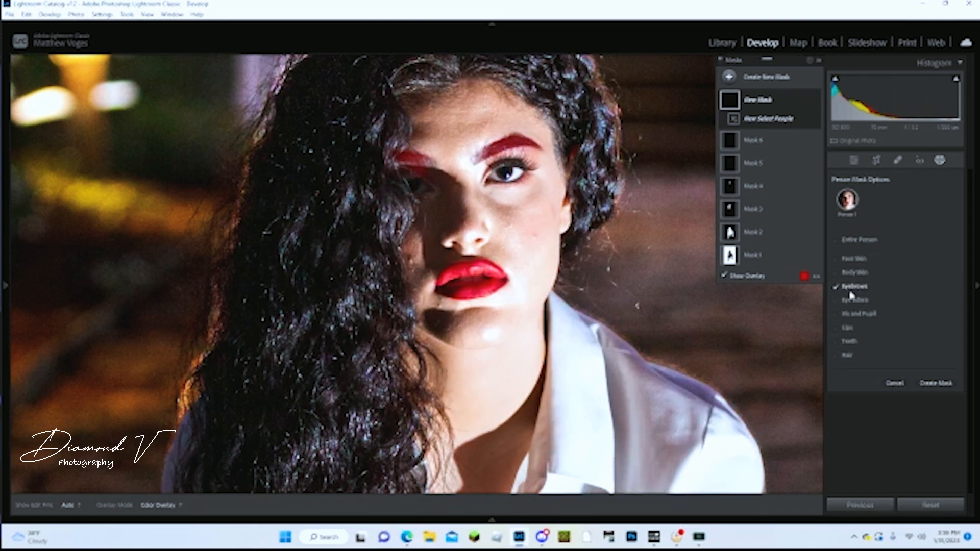
pyautogui.click(937, 383)
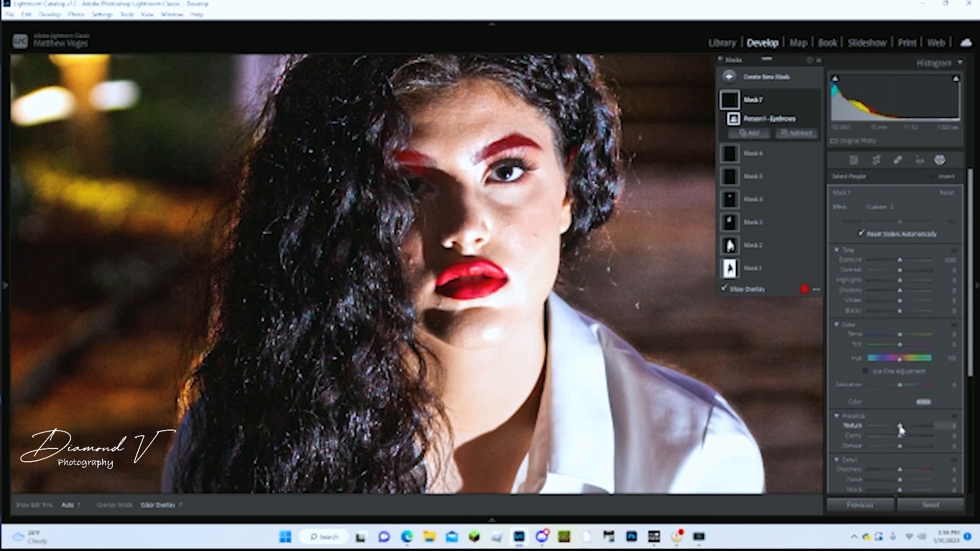
# Set the eyebrows mask's texture to 100, clarity to 20 and sharpness to 5.
pyautogui.moveTo(900, 428); pyautogui.dragTo(914, 429)
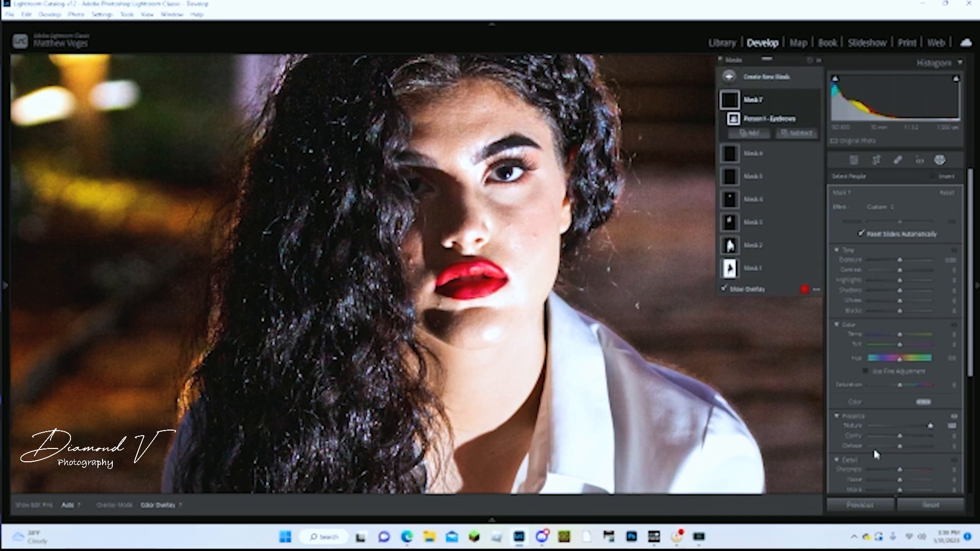
pyautogui.click(945, 436)
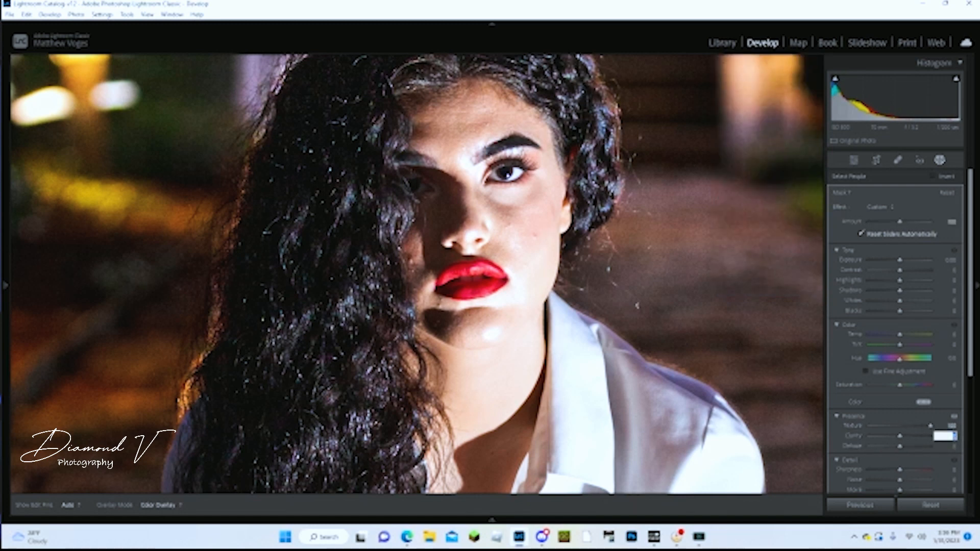
pyautogui.press('Return')
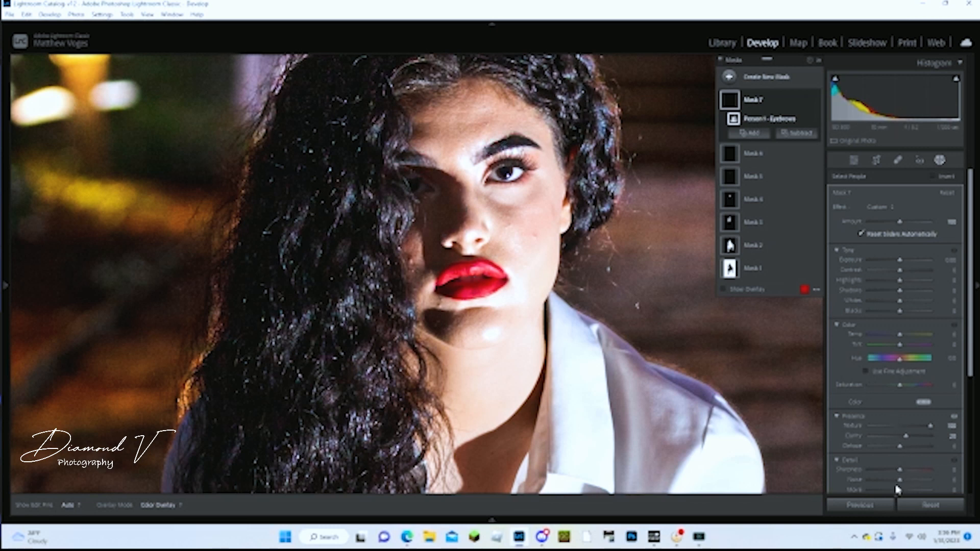
pyautogui.click(946, 469)
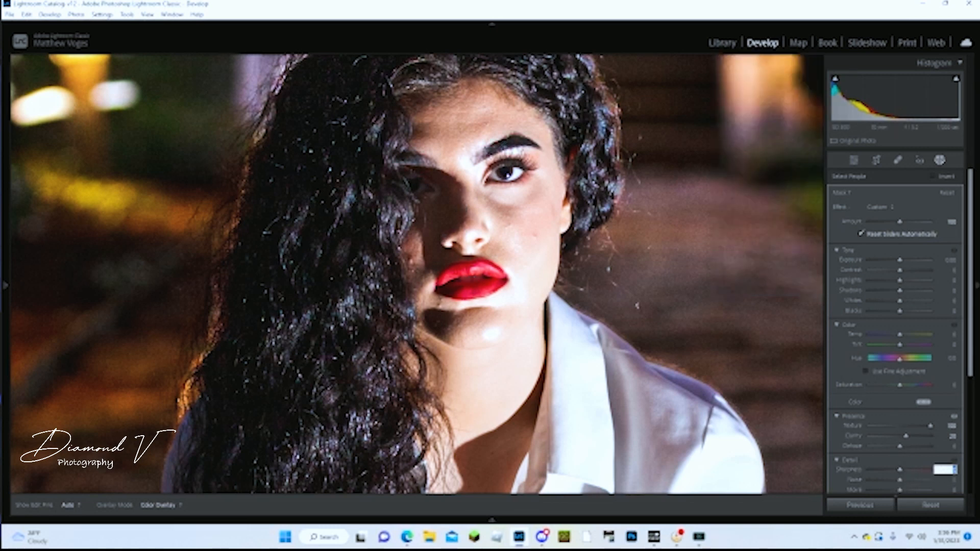
pyautogui.press('Return')
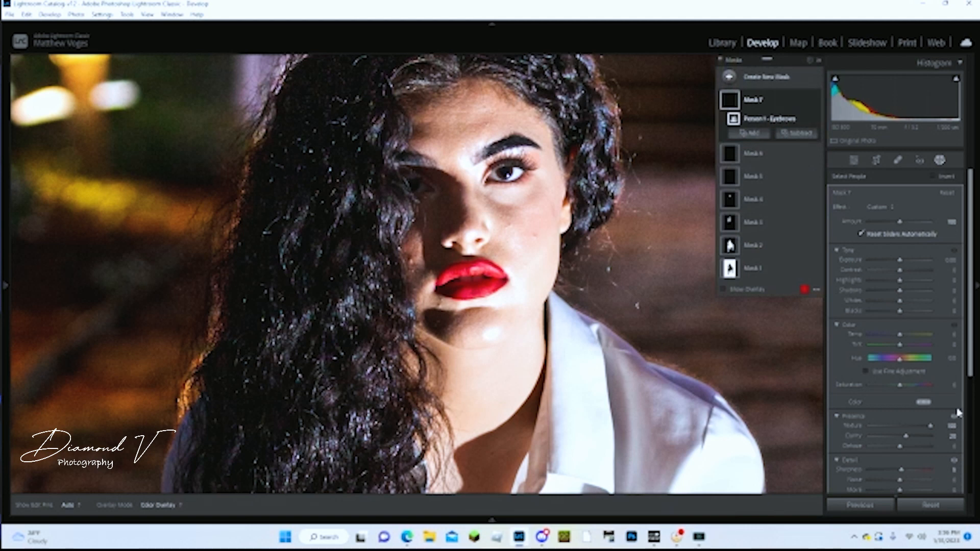
# Create a new people mask covering only the woman's iris and pupil.
pyautogui.click(729, 77)
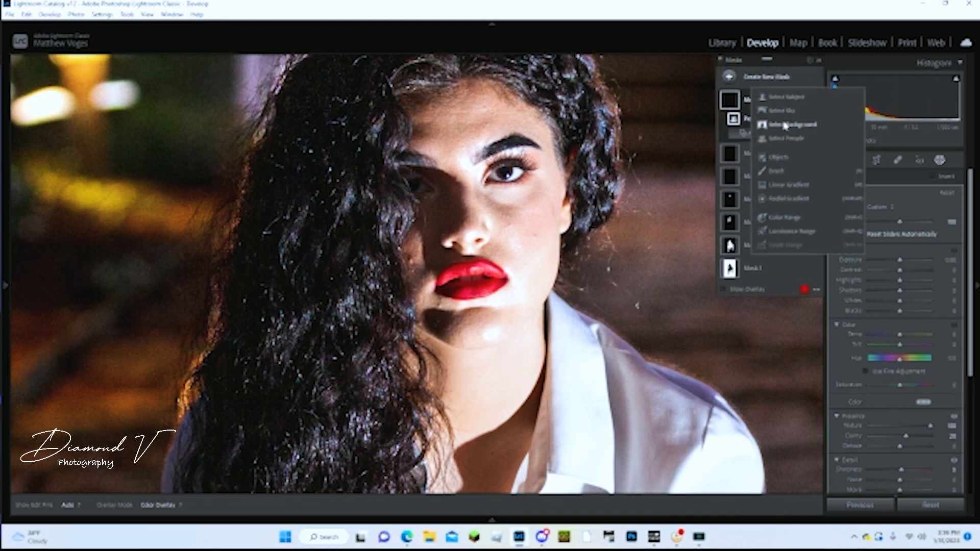
pyautogui.click(787, 138)
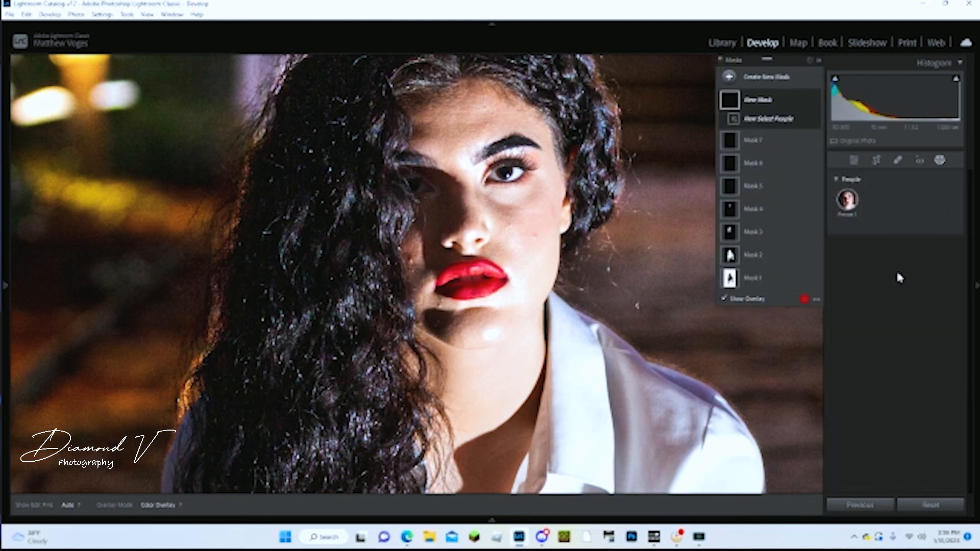
pyautogui.click(848, 200)
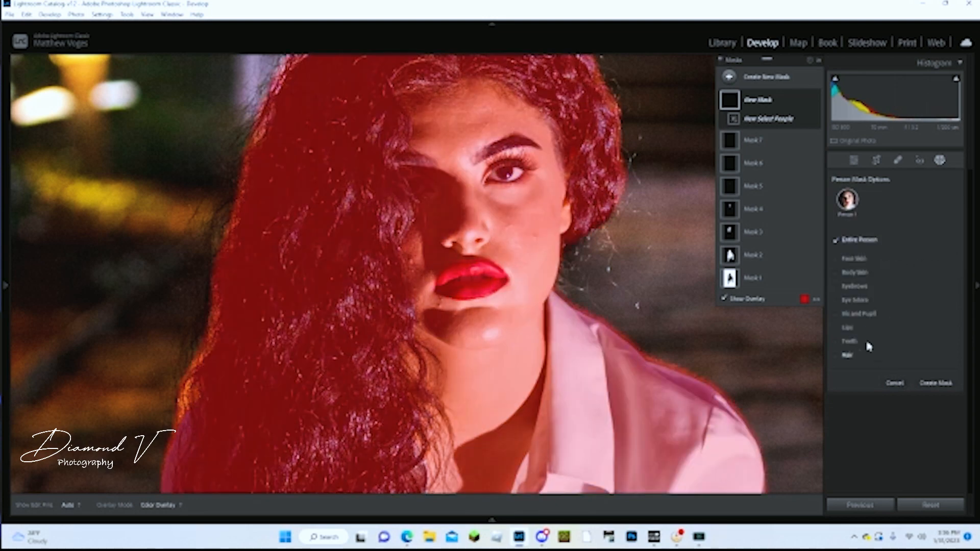
pyautogui.click(855, 315)
pyautogui.click(938, 384)
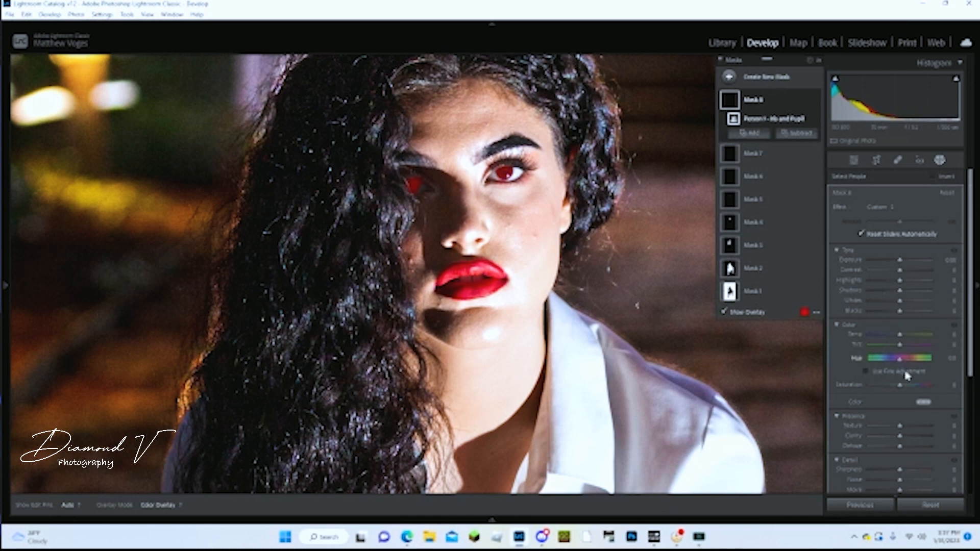
# Set the iris and pupil mask's exposure to 0.10 and compare the photo with the mask off and on.
pyautogui.click(945, 261)
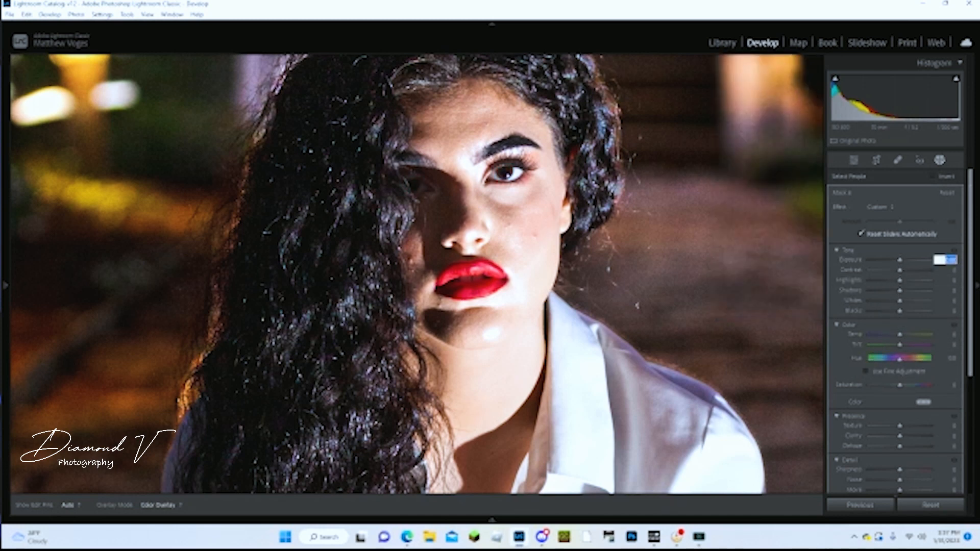
pyautogui.press('Return')
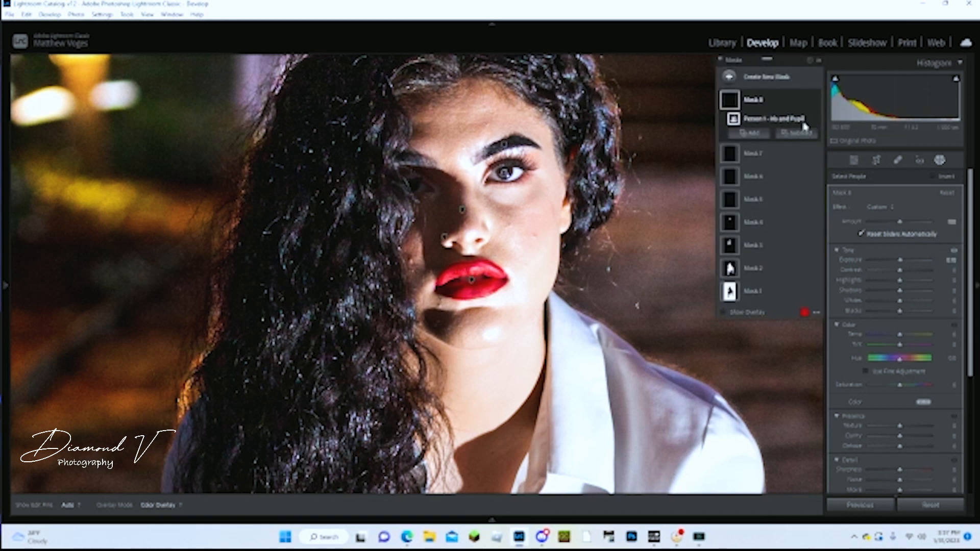
pyautogui.click(814, 101)
pyautogui.click(814, 101)
pyautogui.click(814, 102)
pyautogui.click(815, 102)
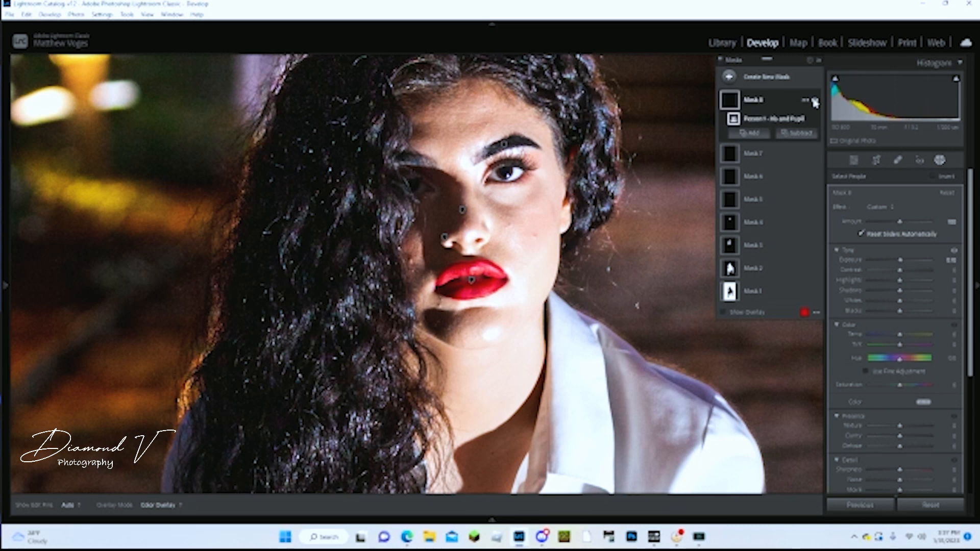
# Set the iris and pupil mask's exposure to 0.20 and its sharpness to 5.
pyautogui.click(951, 260)
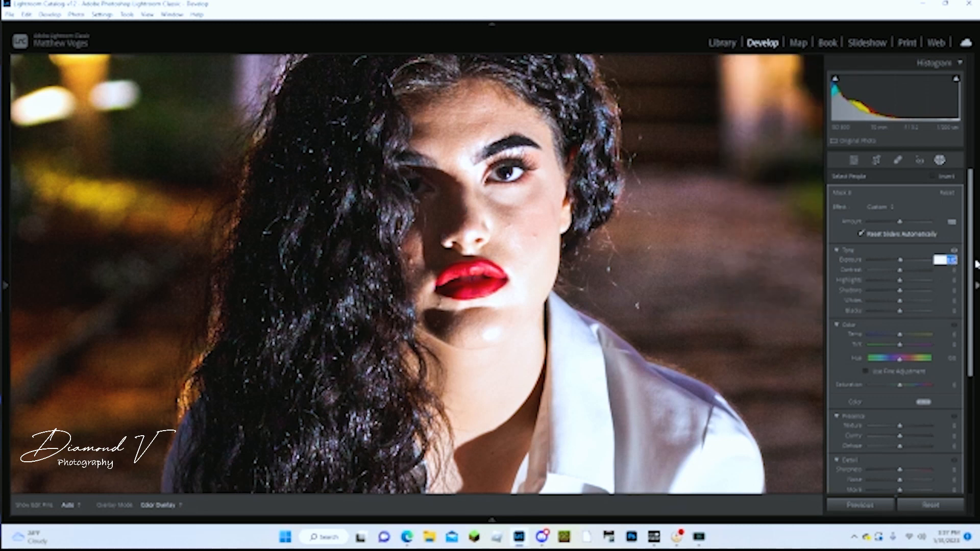
pyautogui.press('BackSpace')
pyautogui.press('Return')
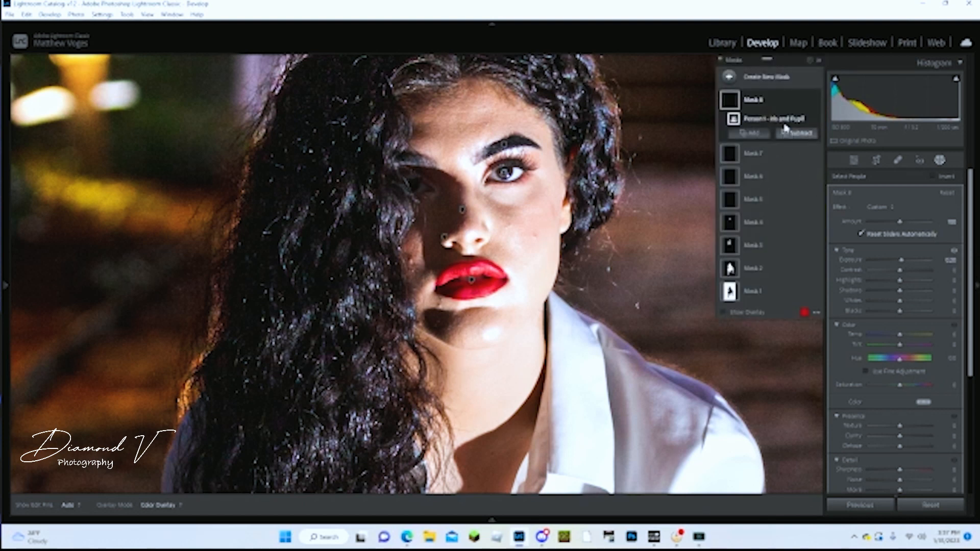
pyautogui.click(815, 101)
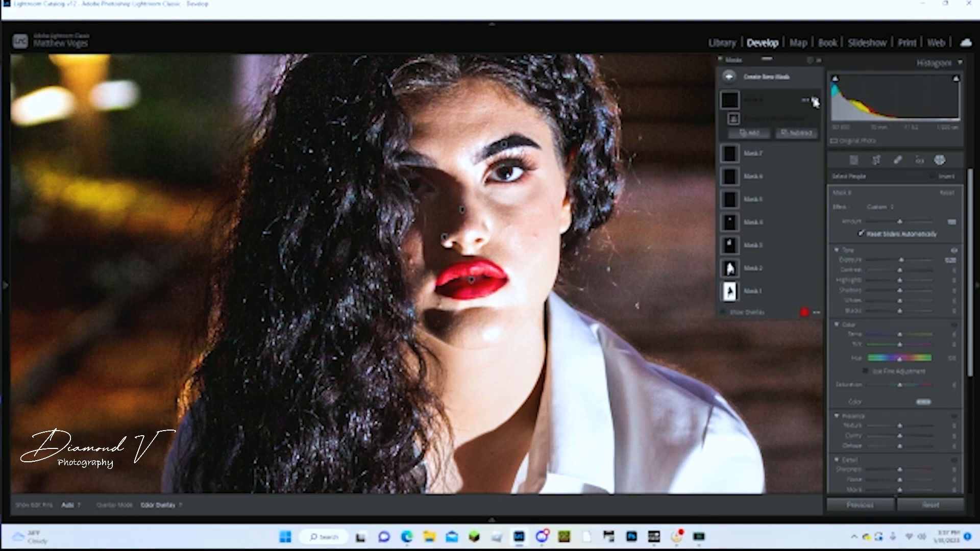
pyautogui.click(815, 102)
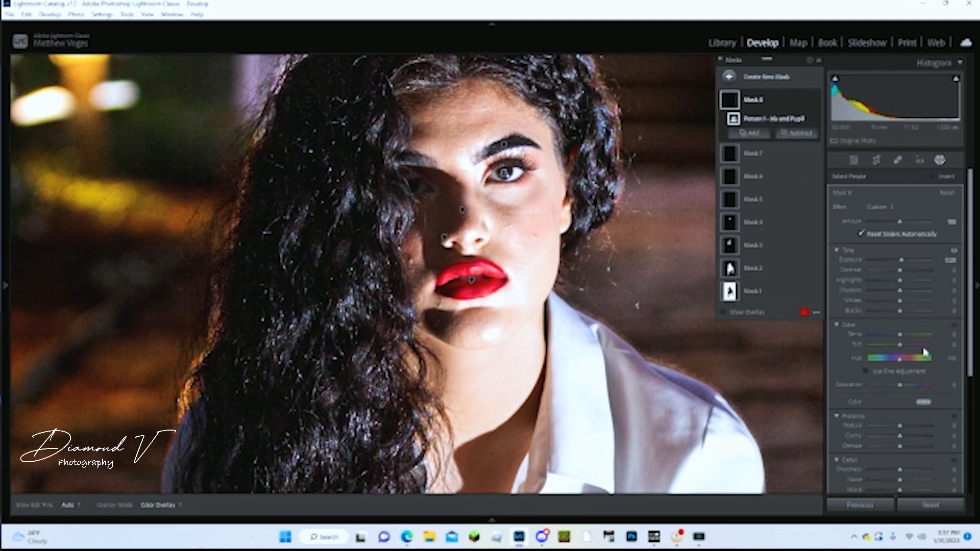
pyautogui.click(952, 470)
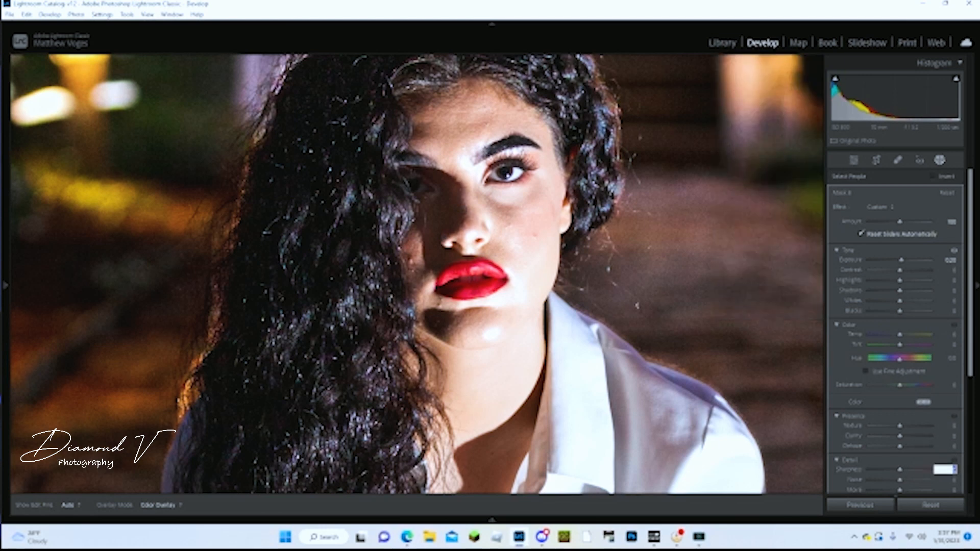
pyautogui.press('Return')
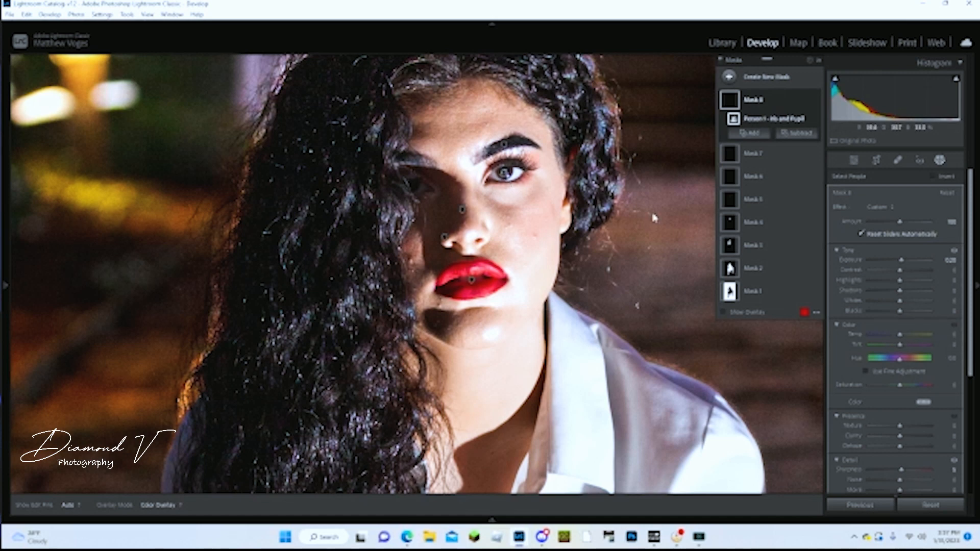
# Create a new people mask covering only the woman's eye sclera.
pyautogui.click(731, 78)
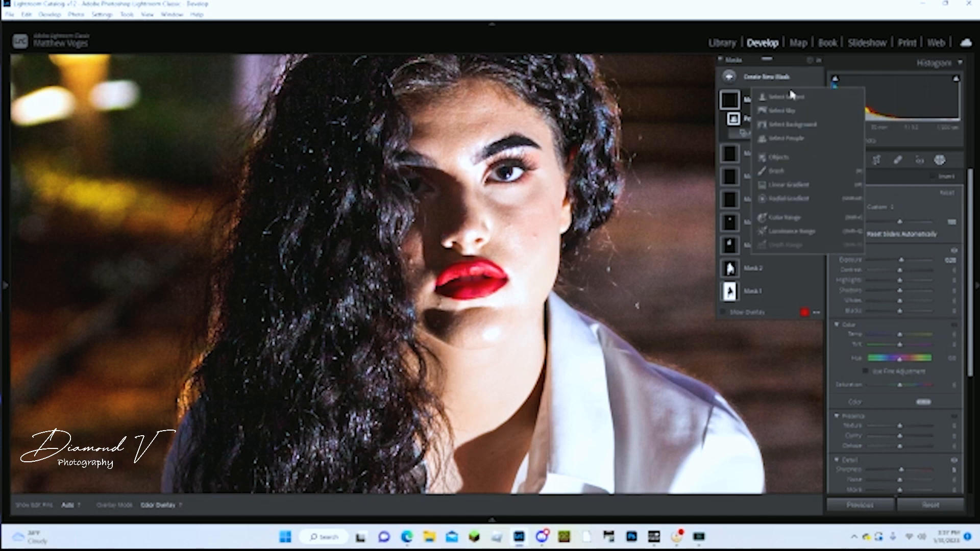
pyautogui.click(786, 139)
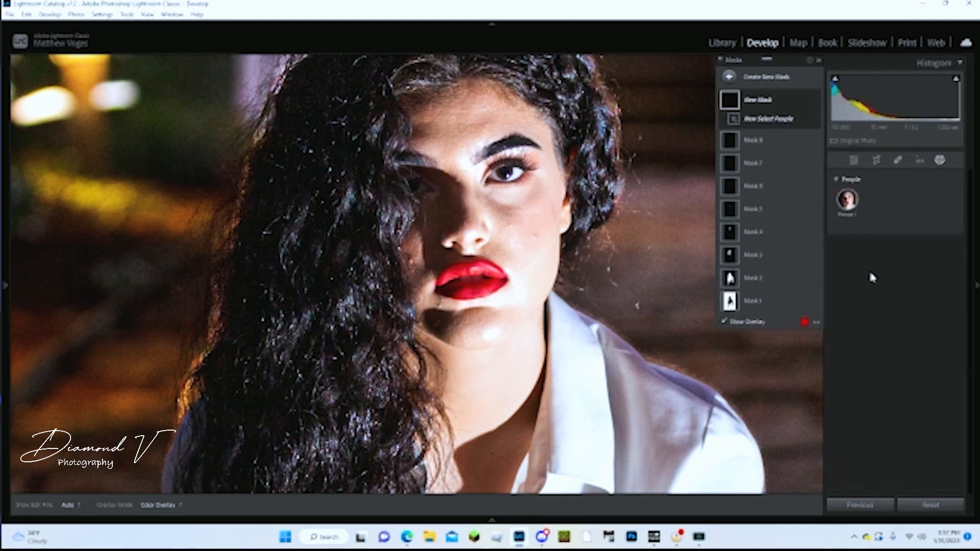
pyautogui.click(848, 202)
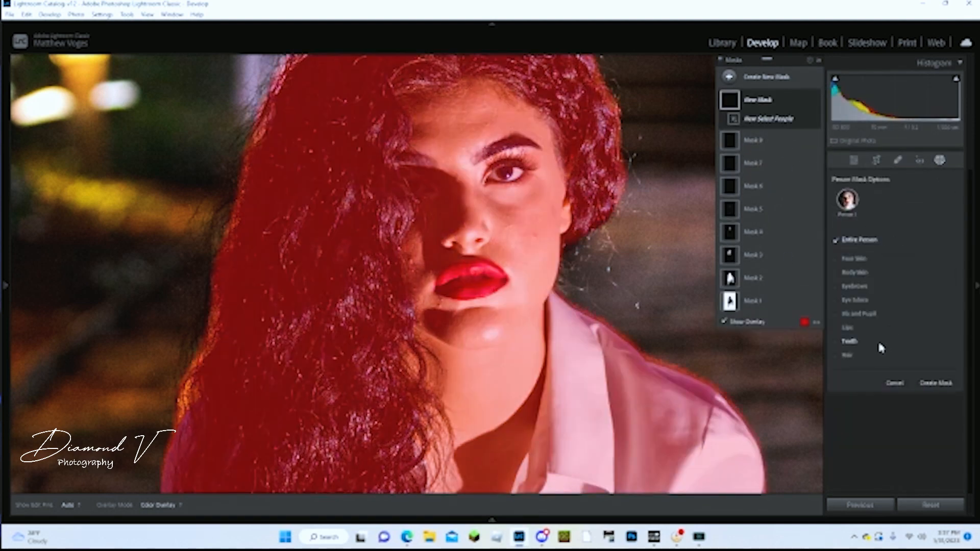
pyautogui.click(837, 301)
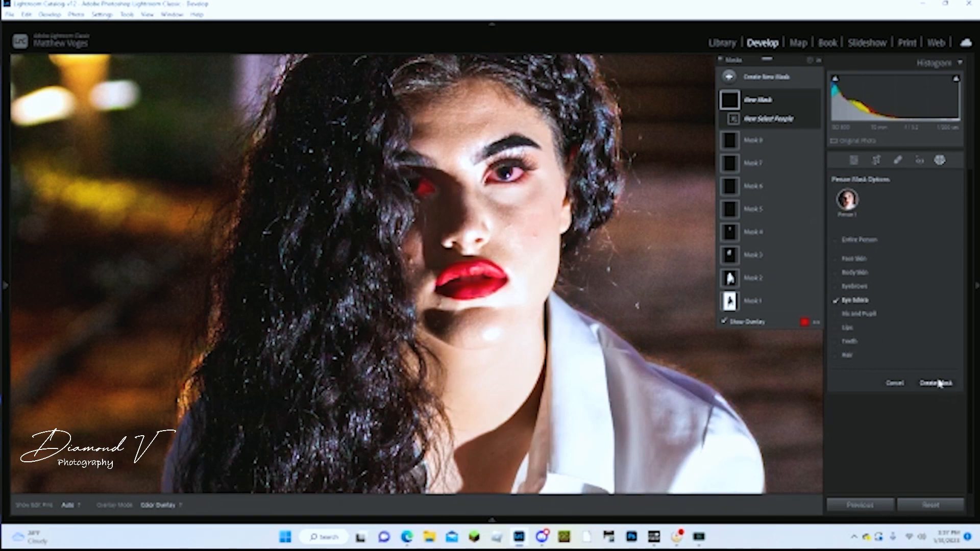
pyautogui.click(937, 383)
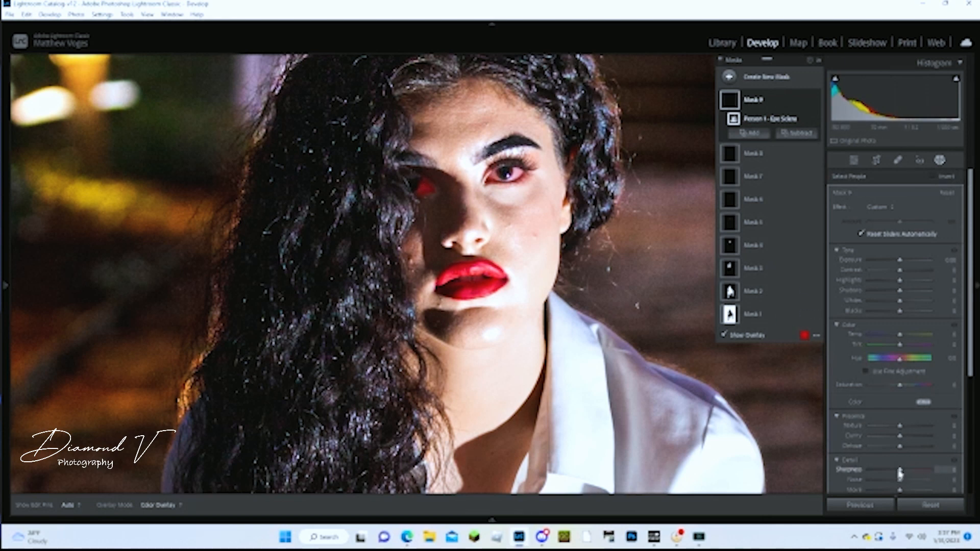
# Set the eye sclera mask's sharpness to 5 and close masking.
pyautogui.click(944, 469)
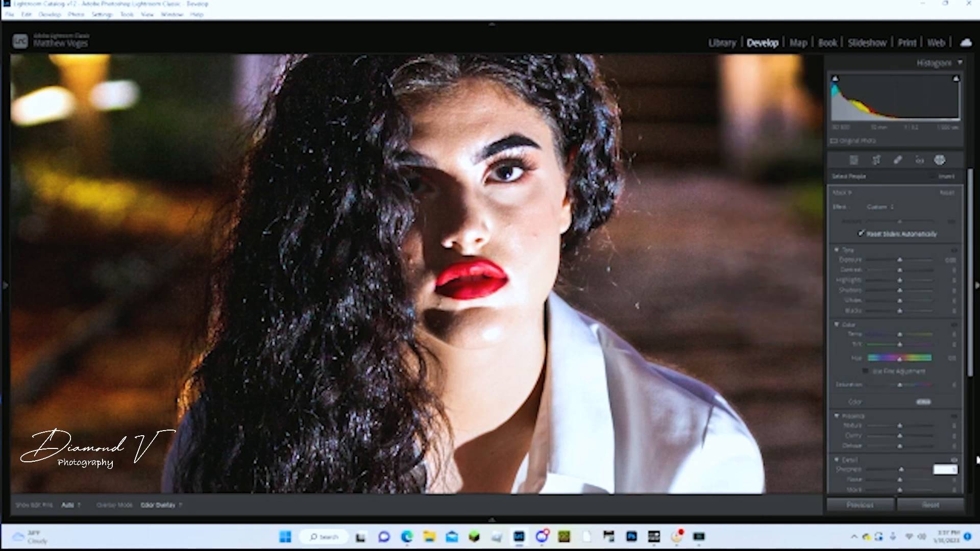
pyautogui.press('Return')
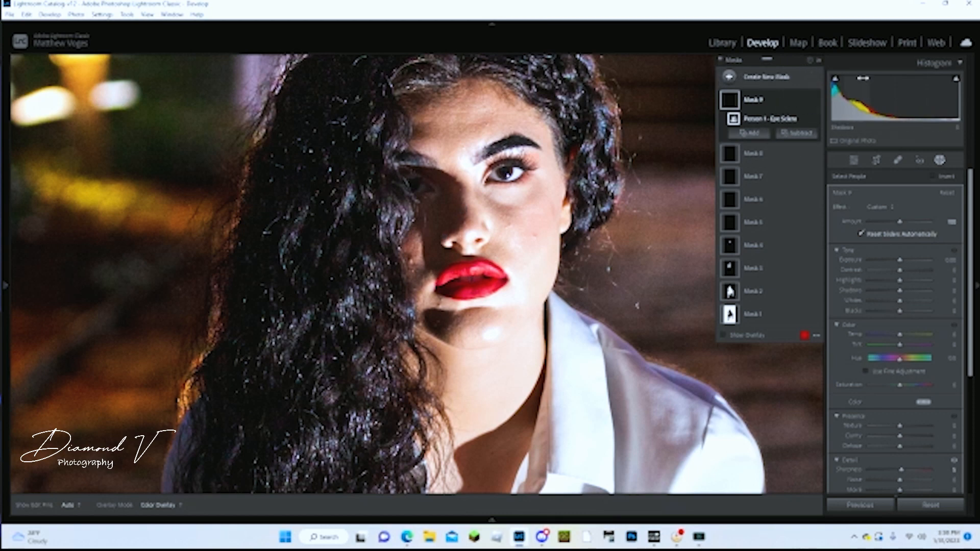
pyautogui.click(940, 161)
pyautogui.click(491, 123)
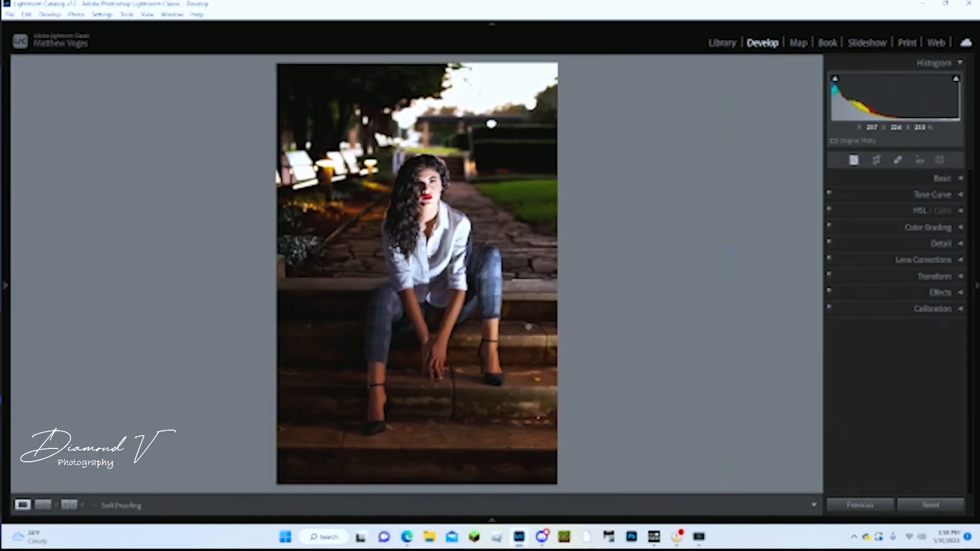
# Compare the full portrait's before and after views twice.
pyautogui.press('\\')
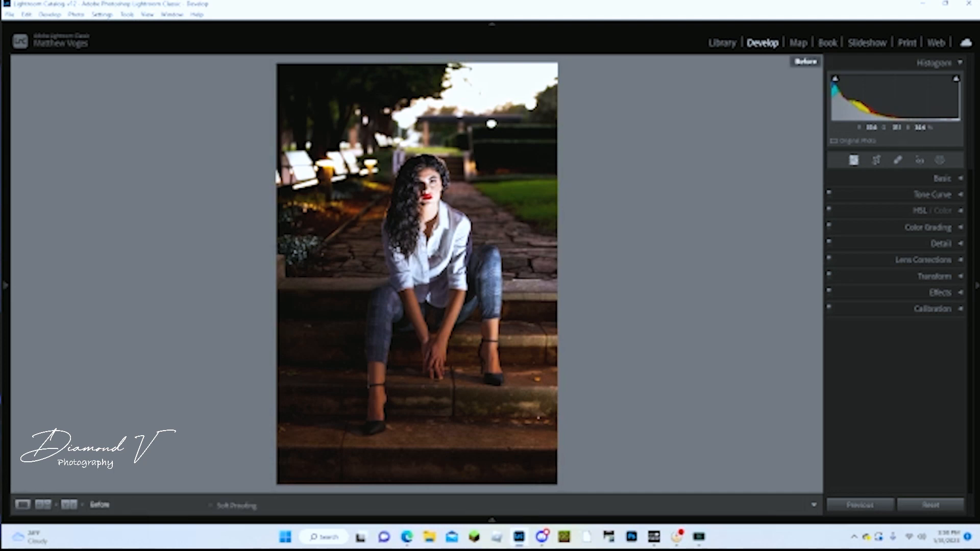
pyautogui.press('\\')
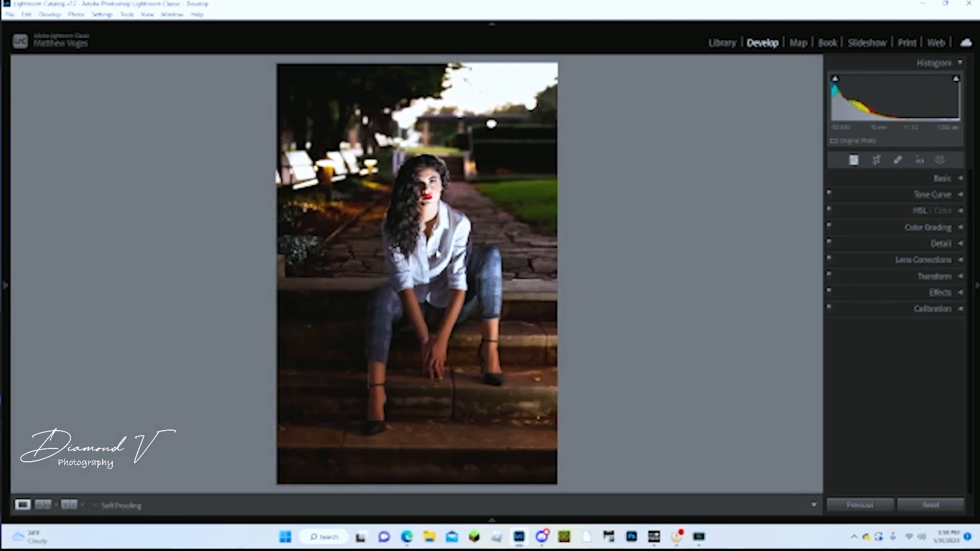
pyautogui.press('\\')
pyautogui.press('\\')
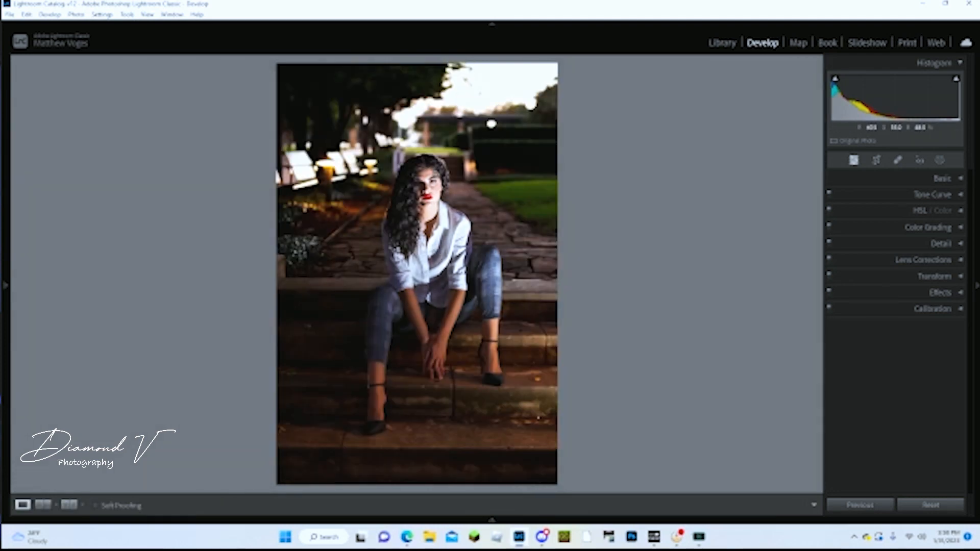
# Reopen masking with the face in close view and add a subtracting brush to the woman's hair mask.
pyautogui.click(439, 174)
pyautogui.moveTo(458, 131); pyautogui.dragTo(467, 218)
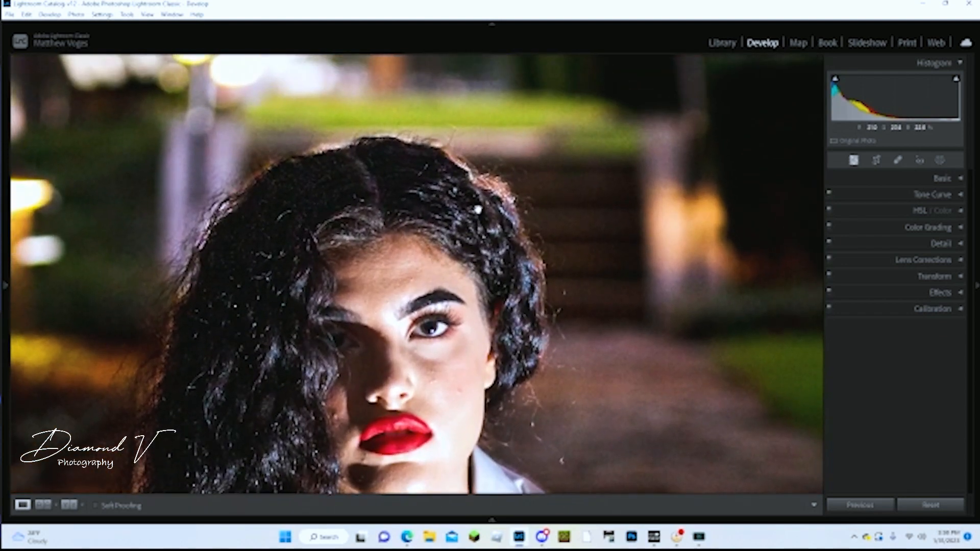
pyautogui.click(941, 161)
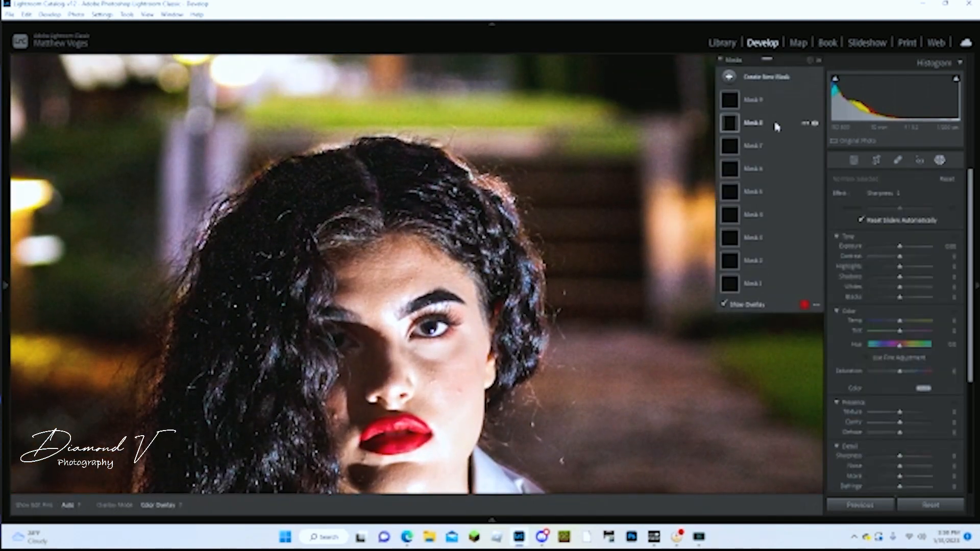
pyautogui.click(730, 238)
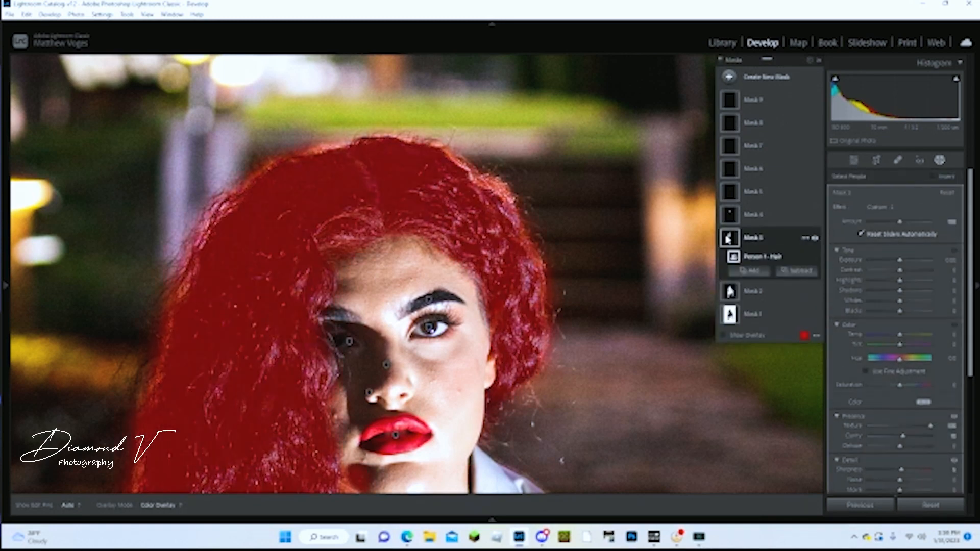
pyautogui.click(799, 272)
pyautogui.click(807, 356)
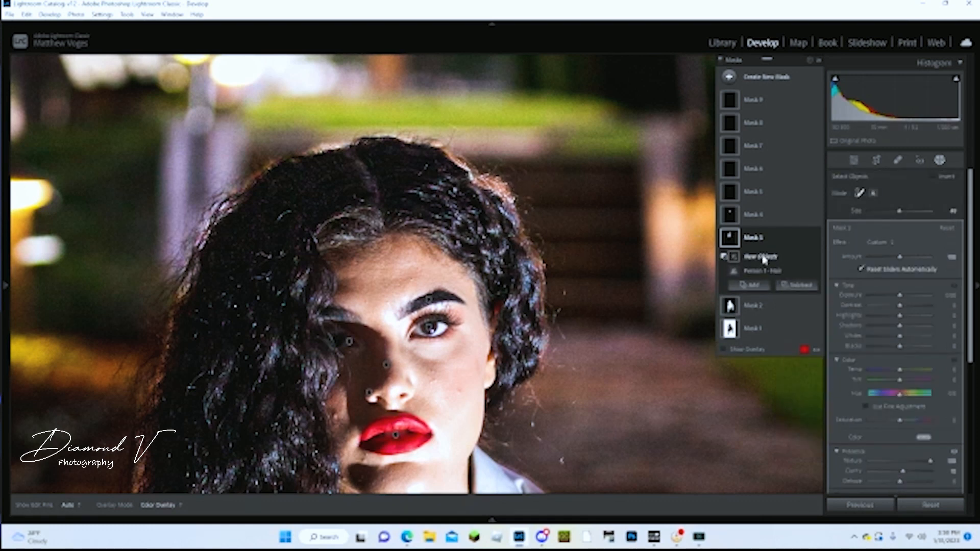
pyautogui.click(799, 285)
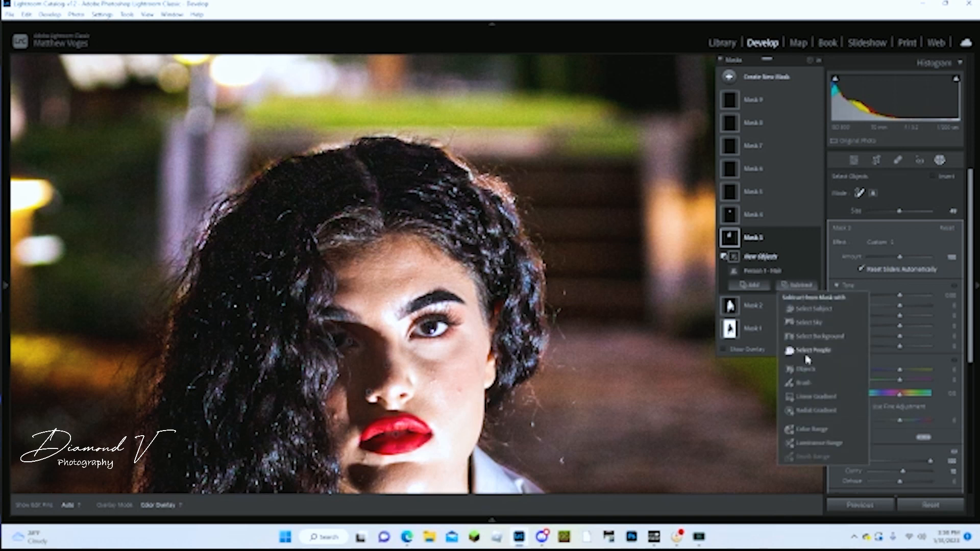
pyautogui.click(805, 384)
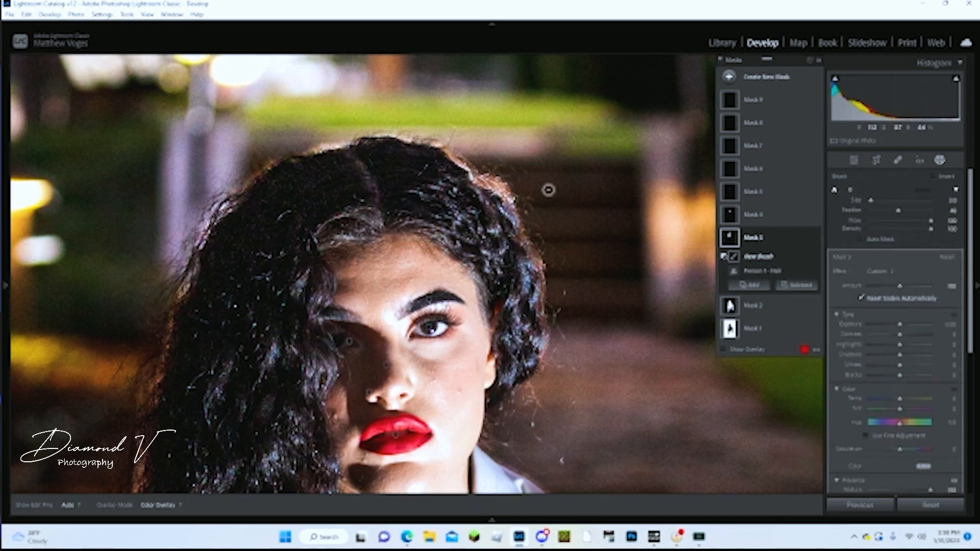
# Brush the background fringe along the top and sides of the hair out of the hair mask, reducing the brush size to 2.0.
pyautogui.press('h')
pyautogui.moveTo(493, 181)
pyautogui.mouseDown()
pyautogui.moveTo(511, 193)
pyautogui.moveTo(505, 188)
pyautogui.mouseUp()
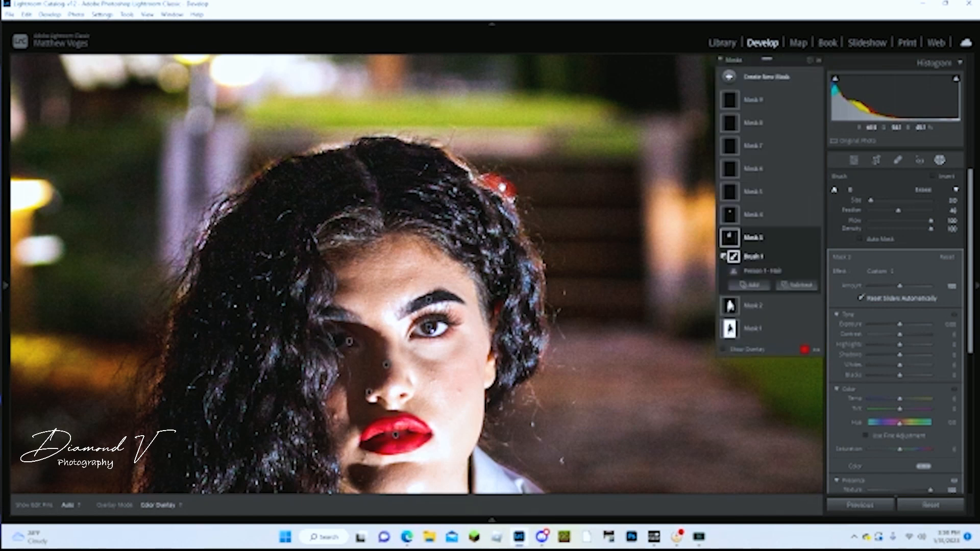
pyautogui.press('h')
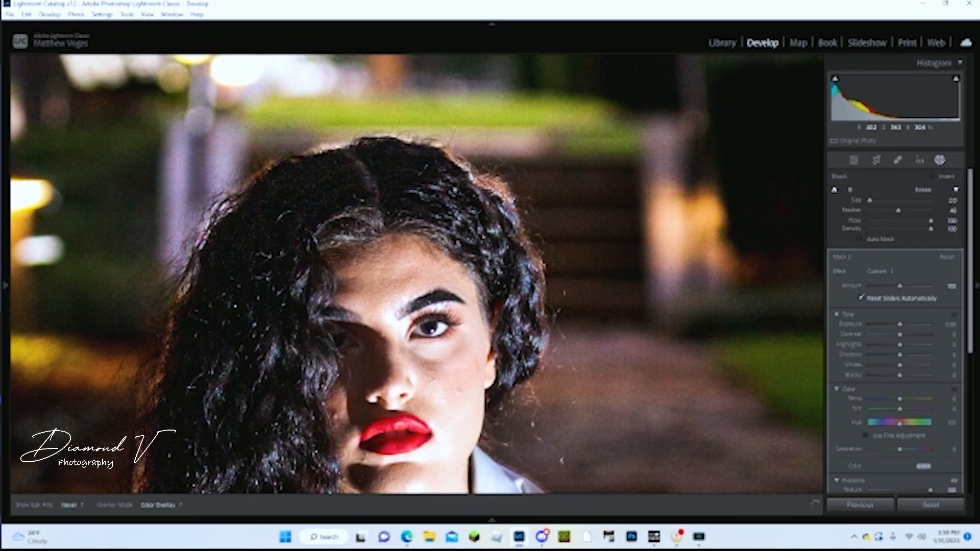
pyautogui.moveTo(469, 164); pyautogui.dragTo(466, 161)
pyautogui.moveTo(353, 143); pyautogui.dragTo(345, 148)
pyautogui.moveTo(319, 147)
pyautogui.mouseDown()
pyautogui.moveTo(271, 157)
pyautogui.moveTo(205, 226)
pyautogui.moveTo(195, 210)
pyautogui.mouseUp()
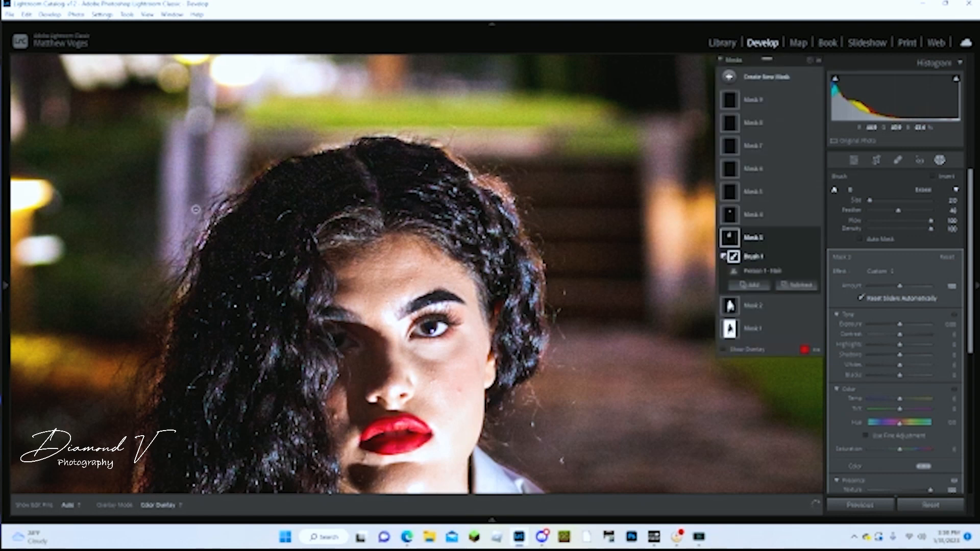
# Set the subtracting brush to size 6.0 and feather 57, and continue erasing the hair mask around the hair's outer edge.
pyautogui.scroll(4, 199, 207)
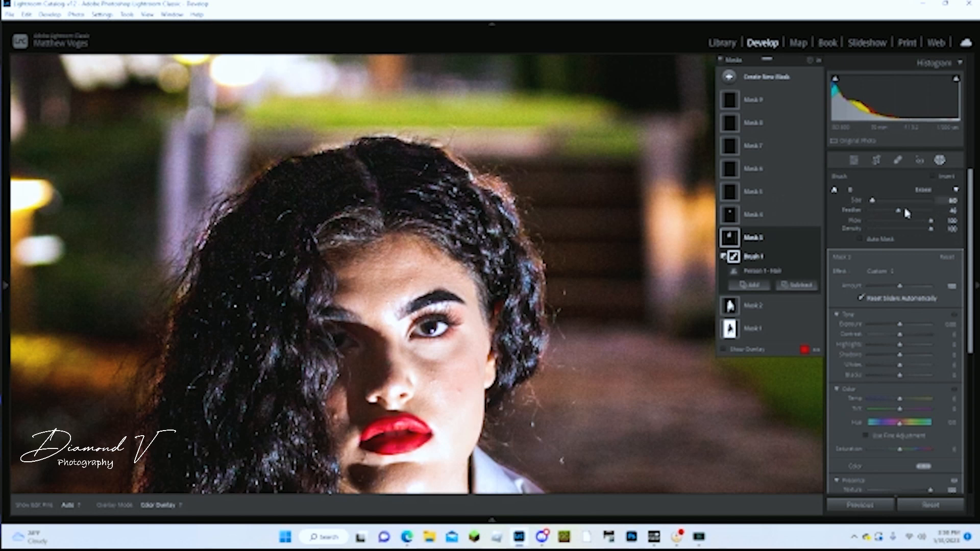
pyautogui.moveTo(238, 175)
pyautogui.mouseDown()
pyautogui.moveTo(193, 225)
pyautogui.moveTo(217, 196)
pyautogui.moveTo(175, 279)
pyautogui.moveTo(217, 200)
pyautogui.moveTo(253, 179)
pyautogui.mouseUp()
pyautogui.moveTo(394, 136)
pyautogui.mouseDown()
pyautogui.moveTo(500, 182)
pyautogui.moveTo(530, 224)
pyautogui.moveTo(551, 352)
pyautogui.moveTo(538, 387)
pyautogui.mouseUp()
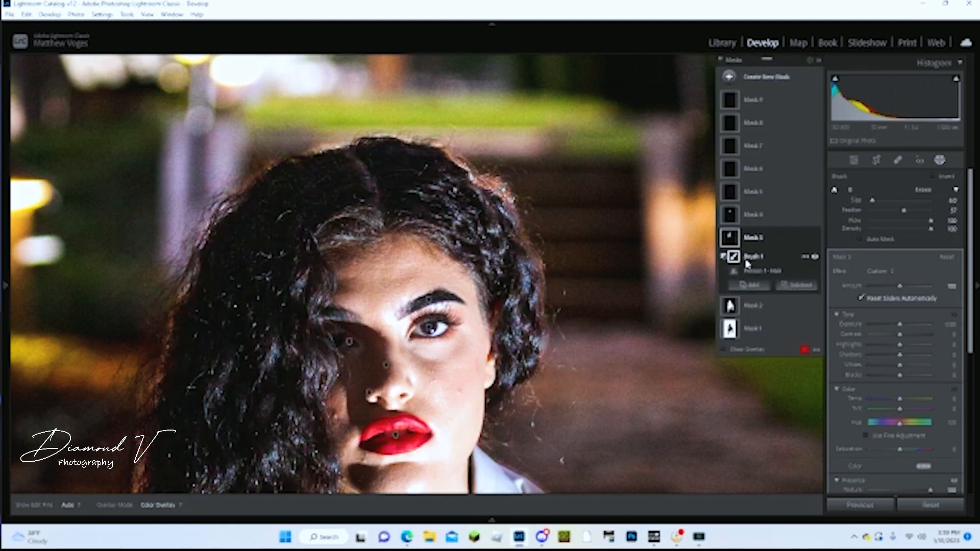
# Add a subtracting brush to the person mask and paint away the halo around the outer edge of the hair.
pyautogui.click(731, 306)
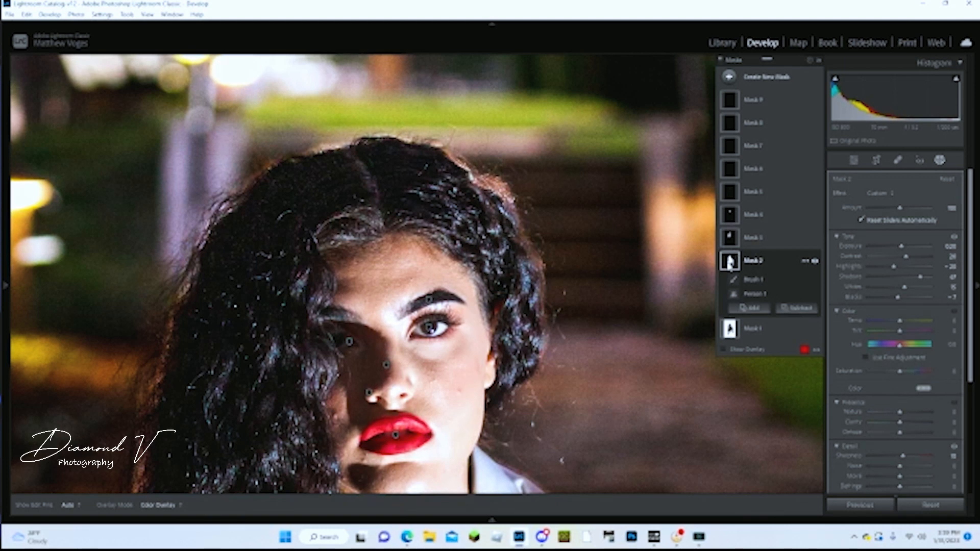
pyautogui.moveTo(730, 261)
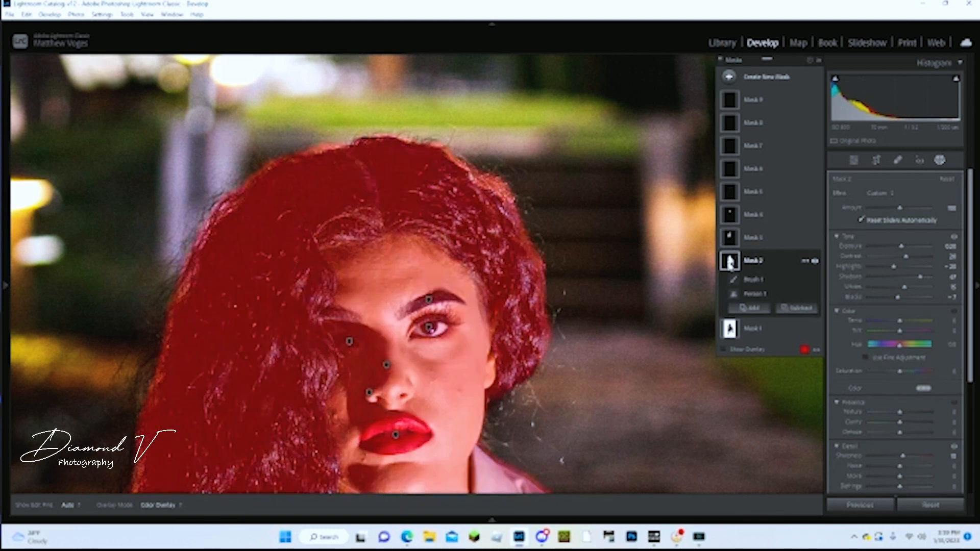
pyautogui.click(800, 308)
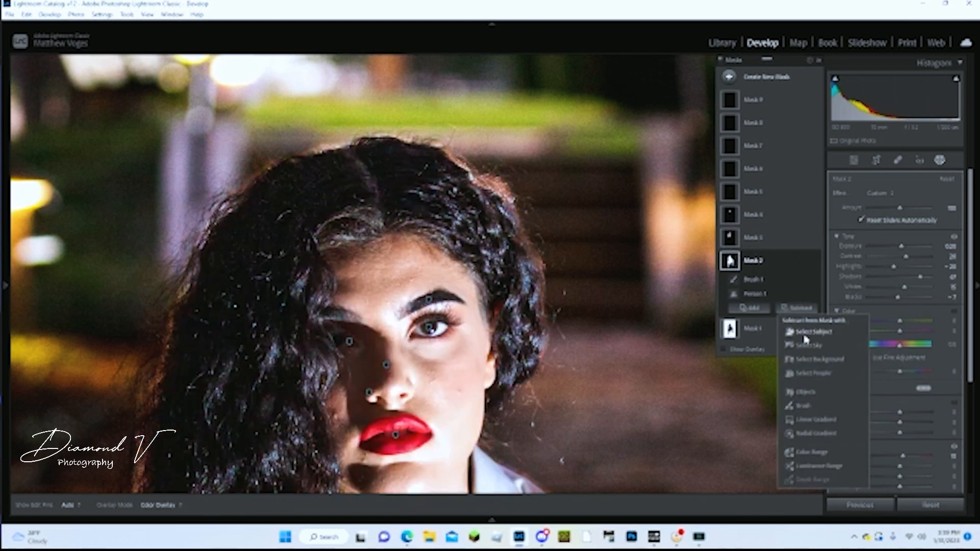
pyautogui.click(799, 406)
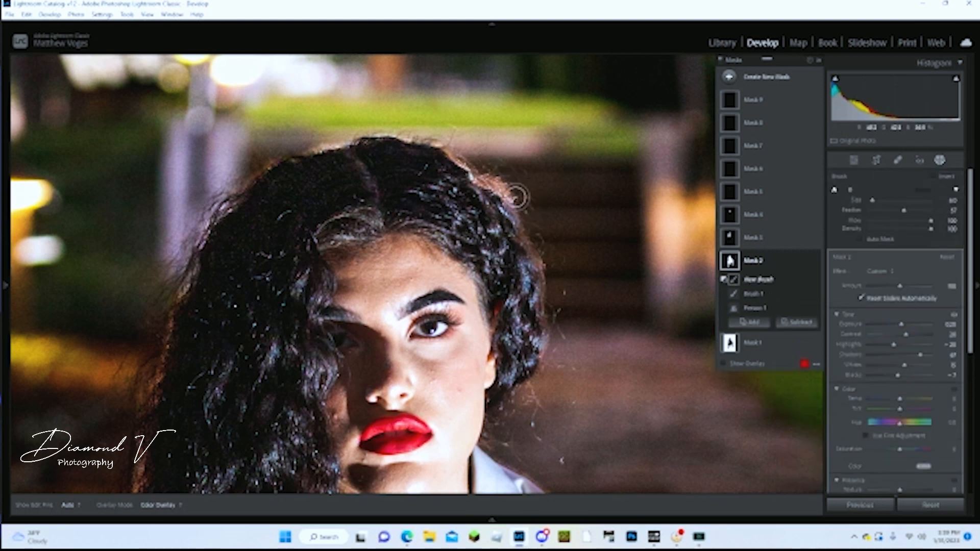
pyautogui.moveTo(507, 187)
pyautogui.mouseDown()
pyautogui.moveTo(524, 207)
pyautogui.moveTo(457, 157)
pyautogui.moveTo(495, 175)
pyautogui.moveTo(556, 259)
pyautogui.mouseUp()
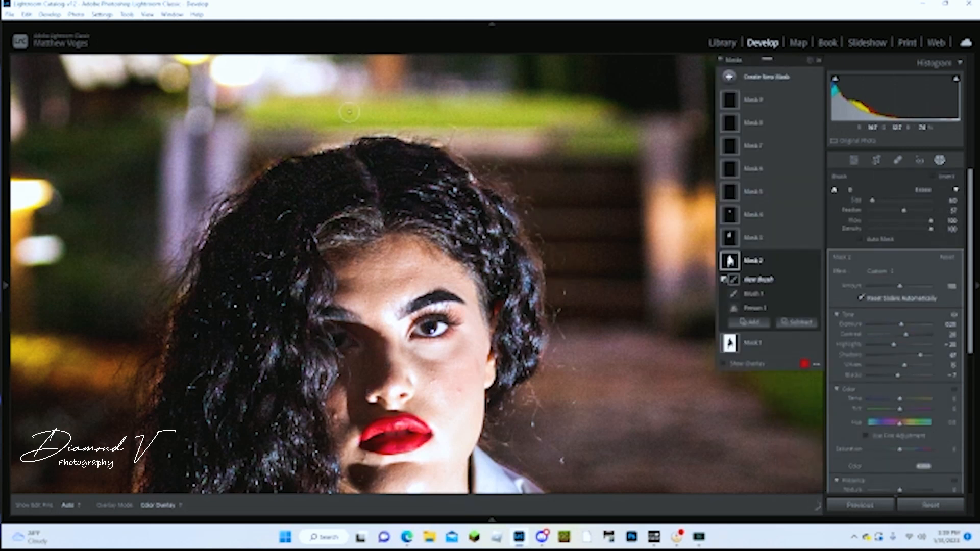
pyautogui.moveTo(443, 143)
pyautogui.mouseDown()
pyautogui.moveTo(369, 124)
pyautogui.moveTo(273, 156)
pyautogui.moveTo(225, 191)
pyautogui.moveTo(177, 262)
pyautogui.moveTo(166, 288)
pyautogui.moveTo(196, 231)
pyautogui.moveTo(142, 364)
pyautogui.moveTo(136, 410)
pyautogui.mouseUp()
pyautogui.moveTo(157, 338)
pyautogui.mouseDown()
pyautogui.moveTo(127, 509)
pyautogui.moveTo(139, 432)
pyautogui.mouseUp()
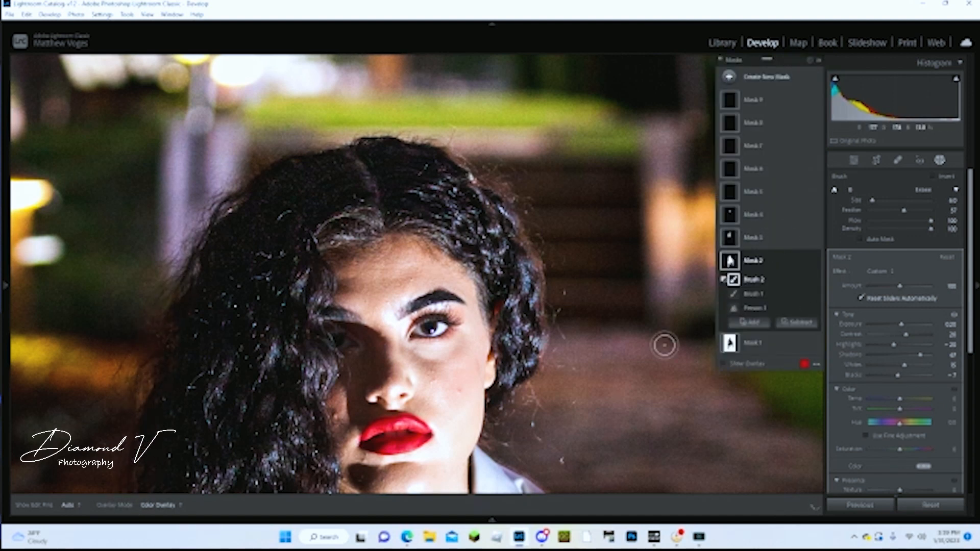
# Reopen the person mask's subtracting brush and erase the fringe beside the long hair and the shirt shoulder.
pyautogui.click(939, 160)
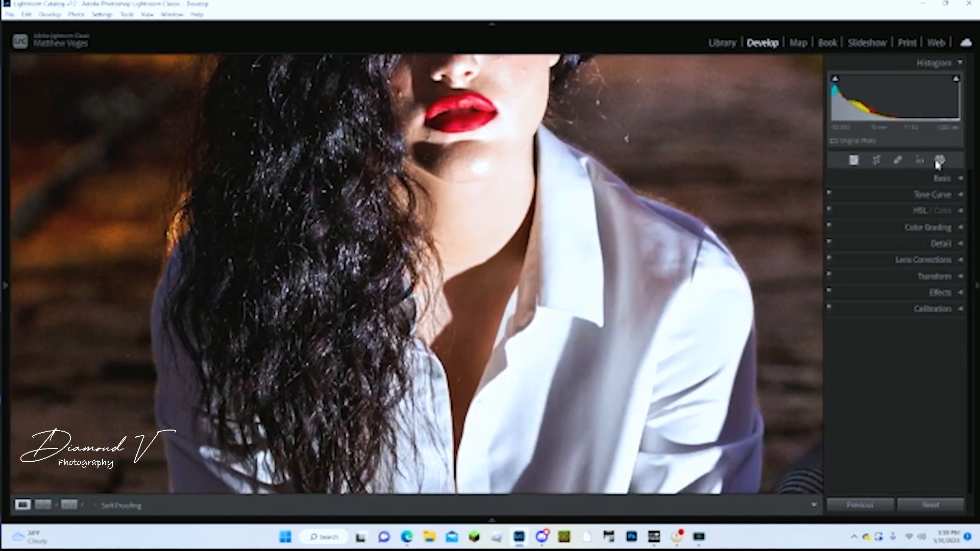
pyautogui.click(939, 160)
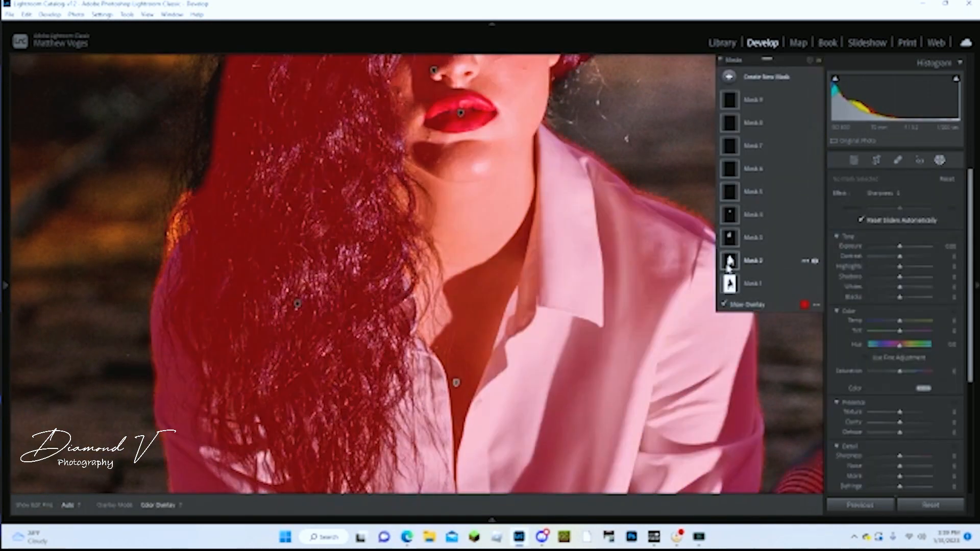
pyautogui.click(730, 262)
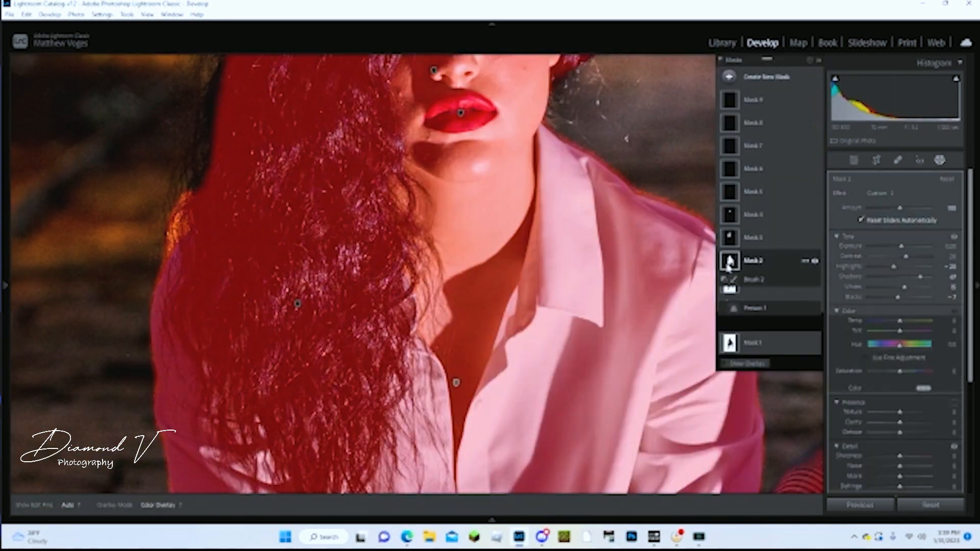
pyautogui.click(751, 280)
pyautogui.moveTo(184, 196); pyautogui.dragTo(150, 292)
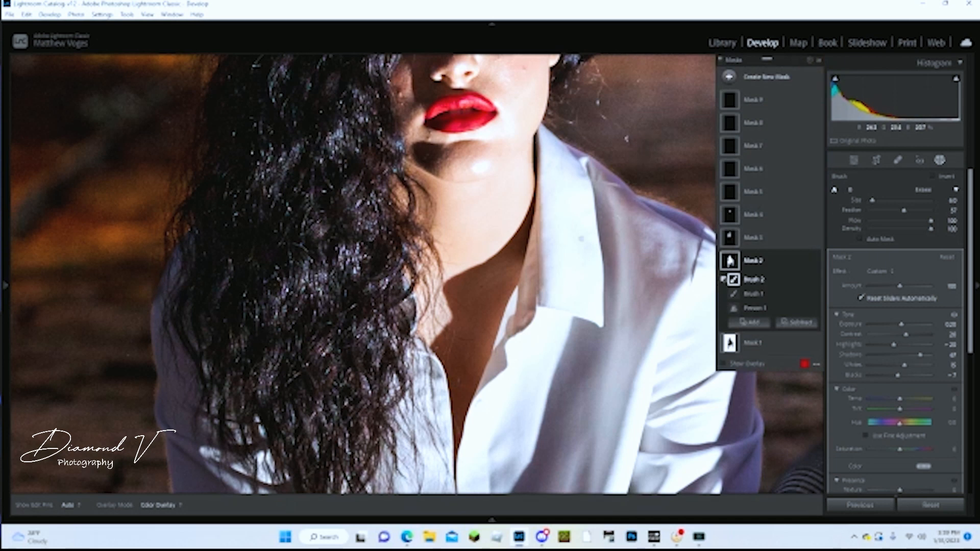
# Restore the shirt shoulder beside the long hair in the person mask with its existing additive brush and a new one, size 2.0.
pyautogui.click(752, 294)
pyautogui.scroll(-4, 179, 263)
pyautogui.moveTo(190, 238); pyautogui.dragTo(183, 253)
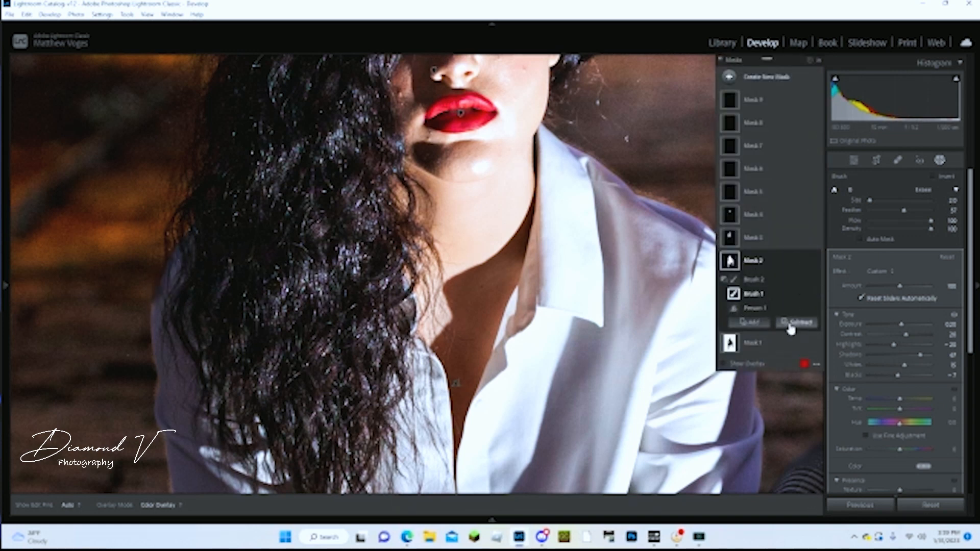
pyautogui.click(750, 322)
pyautogui.click(751, 421)
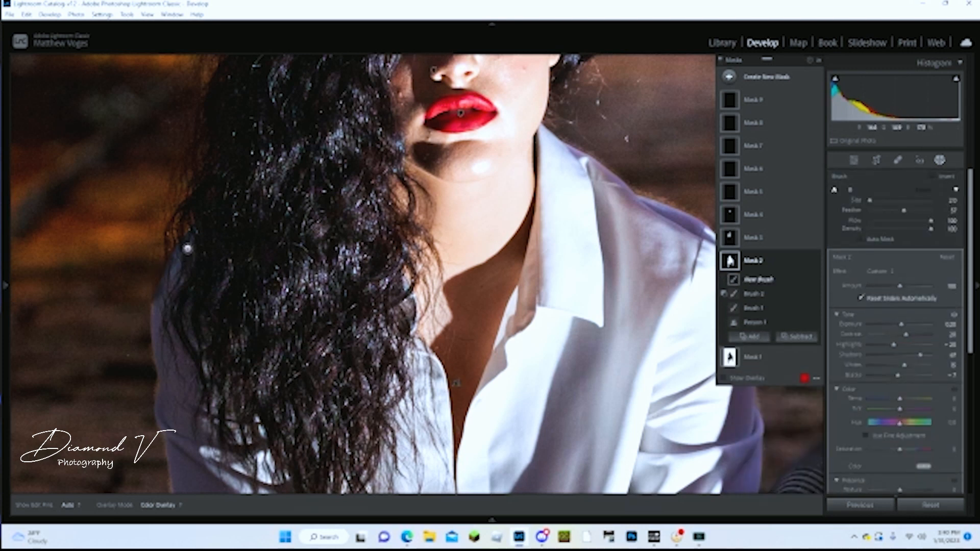
pyautogui.moveTo(185, 250)
pyautogui.mouseDown()
pyautogui.moveTo(172, 261)
pyautogui.moveTo(178, 250)
pyautogui.mouseUp()
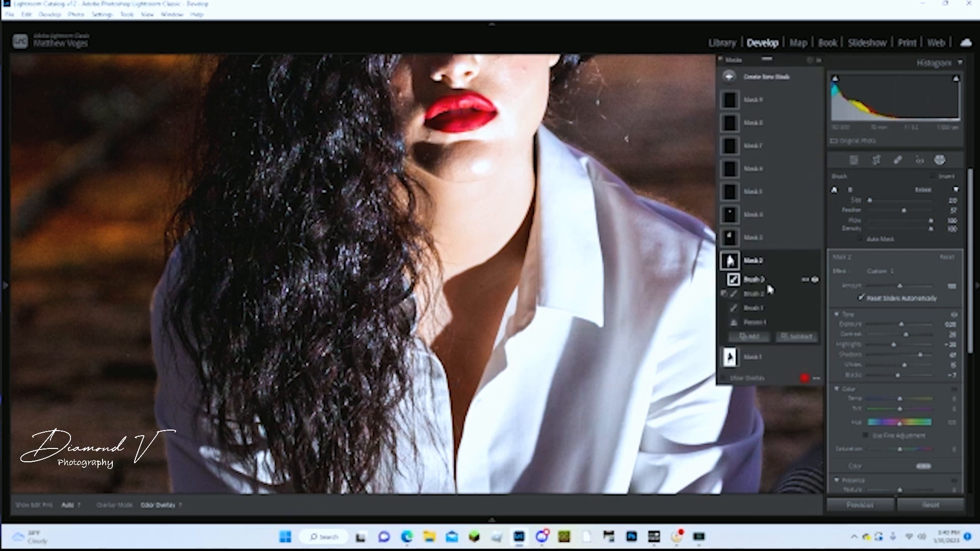
# Refine the shirt shoulder's outer edge with the person mask's subtracting brush at size 2.0 and close masking.
pyautogui.click(754, 295)
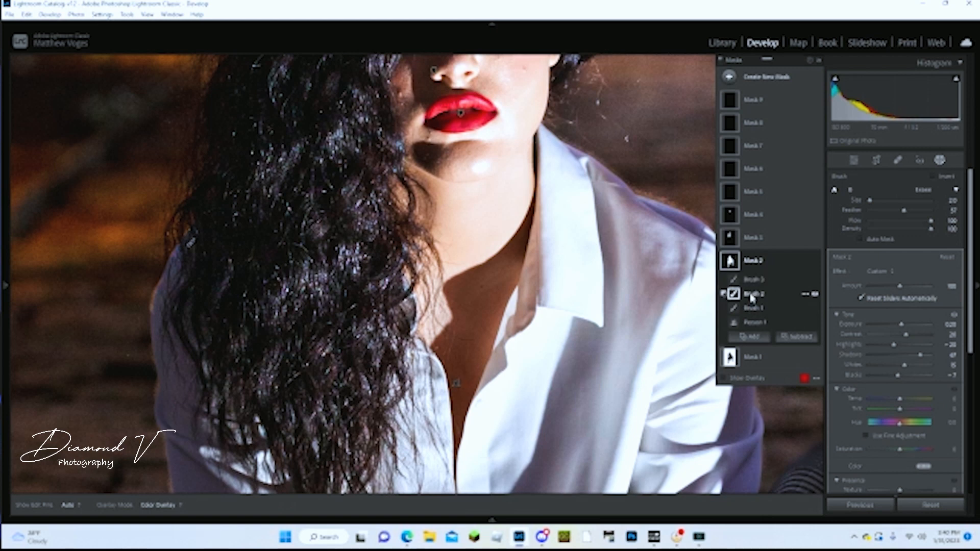
pyautogui.press('h')
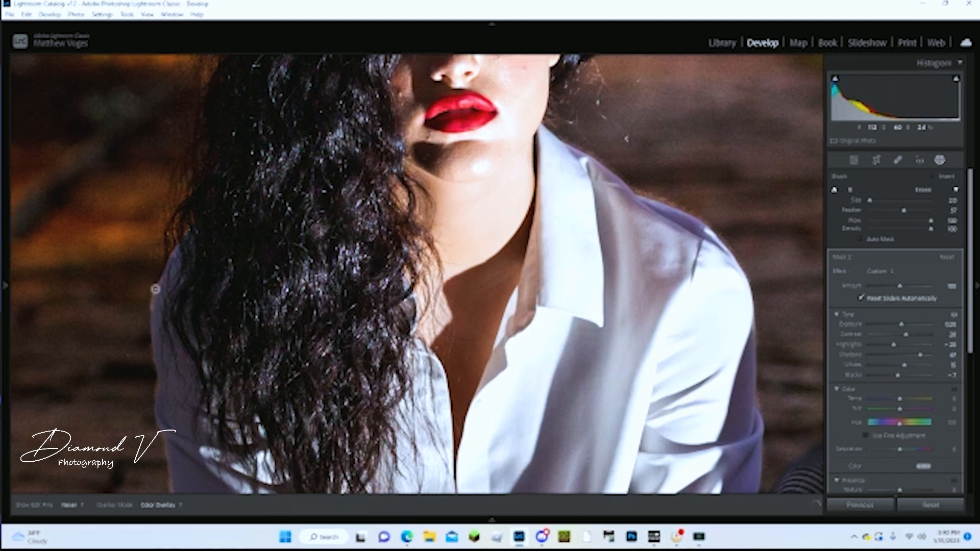
pyautogui.press('h')
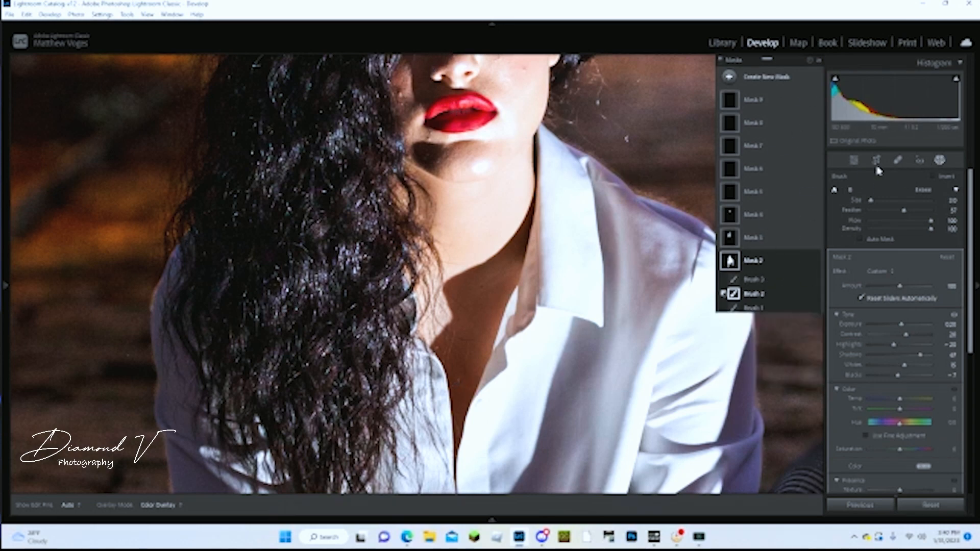
pyautogui.click(940, 161)
pyautogui.moveTo(628, 178); pyautogui.dragTo(596, 417)
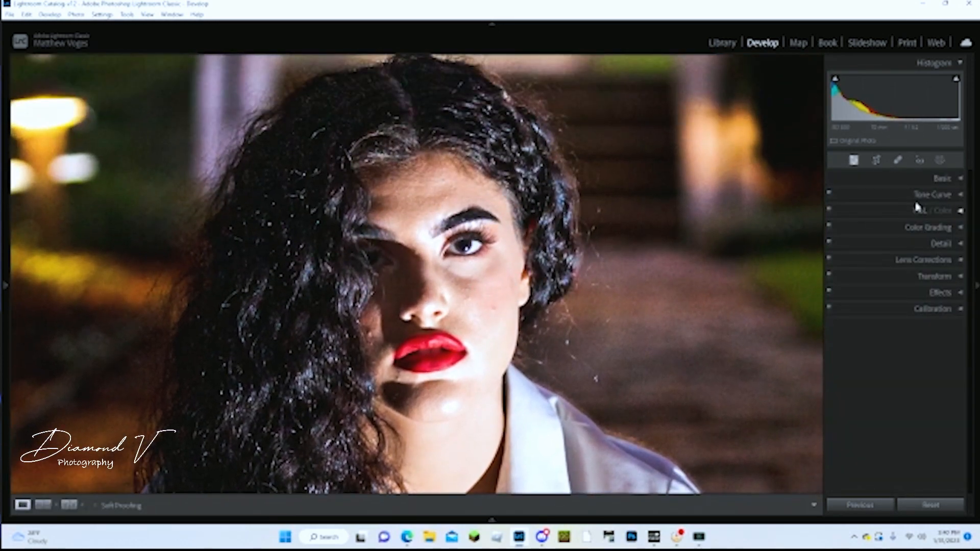
# Add an additive brush to the hair mask, paint along the outer edge of the hair, and close masking.
pyautogui.click(940, 161)
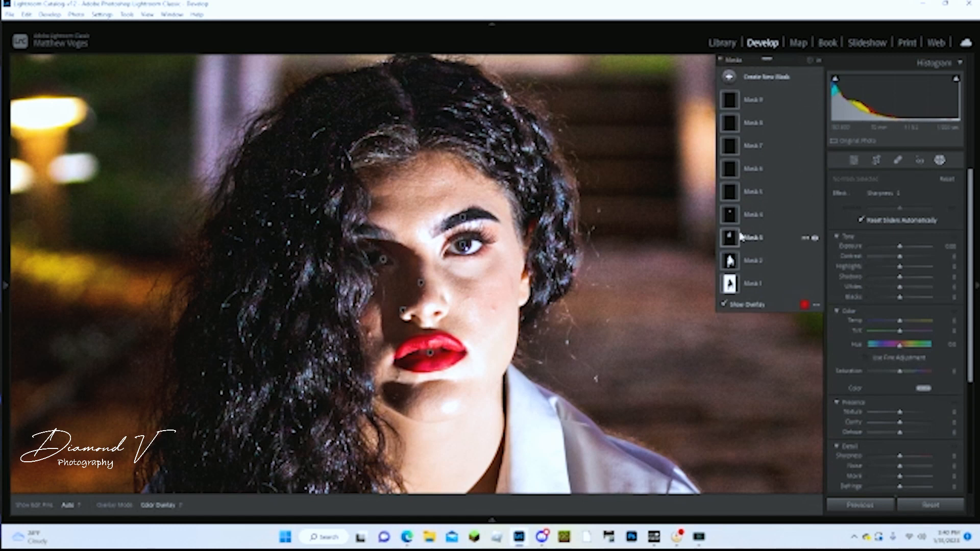
pyautogui.moveTo(732, 240)
pyautogui.click(731, 240)
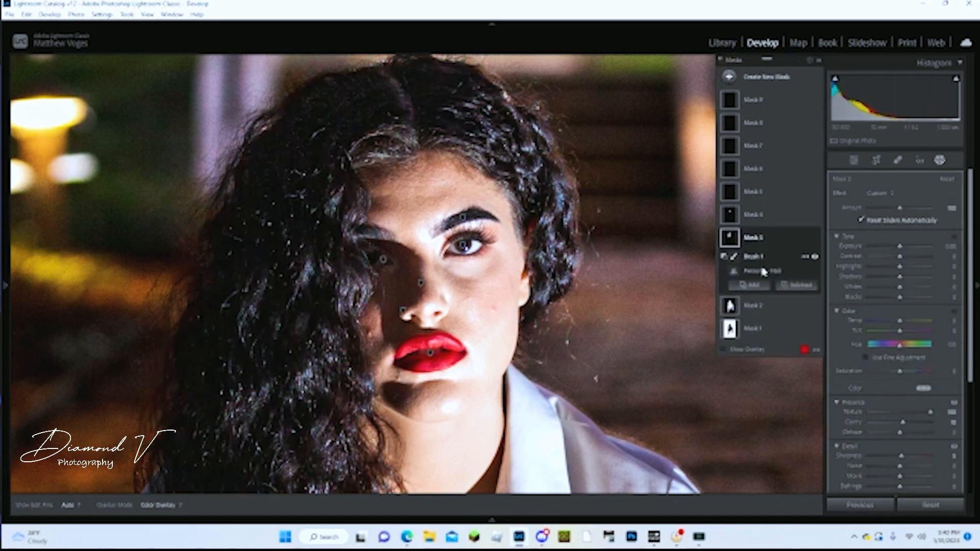
pyautogui.click(749, 285)
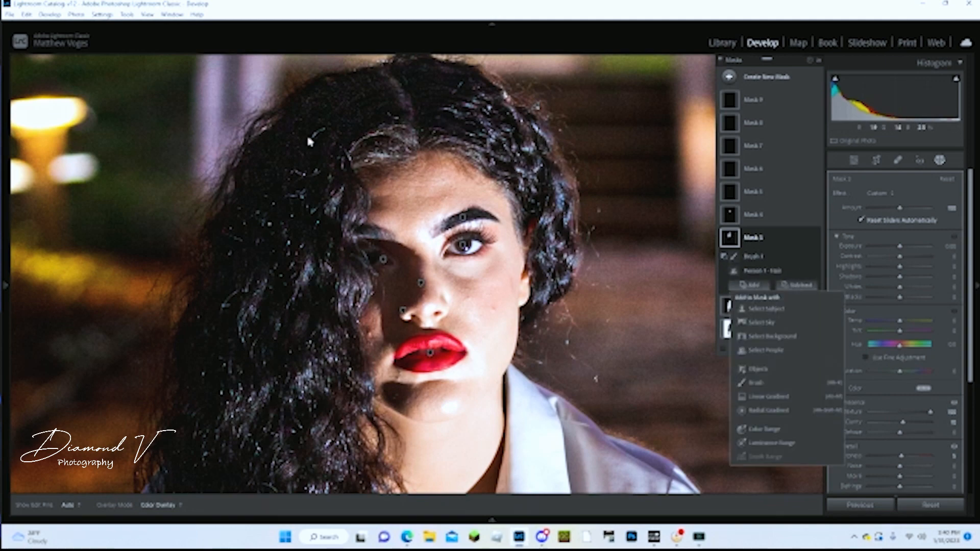
pyautogui.click(756, 383)
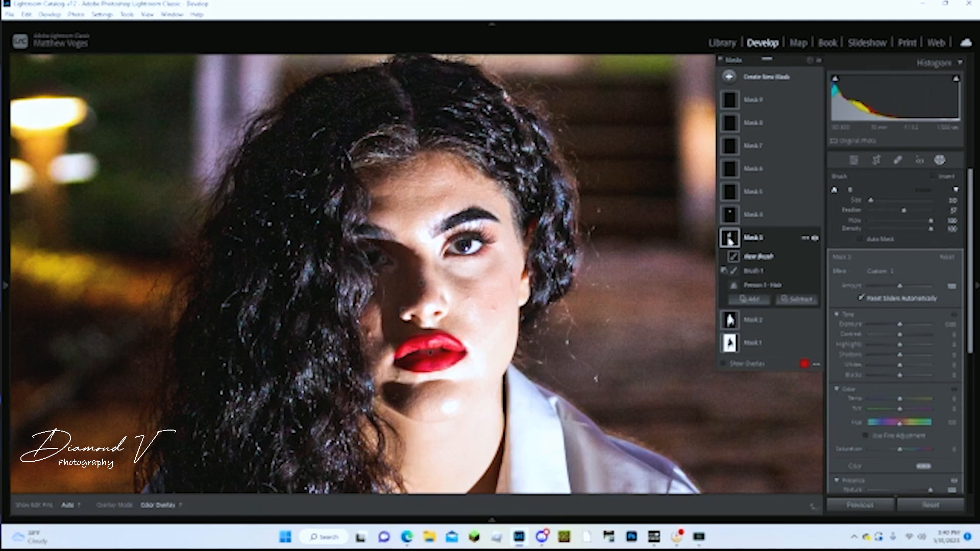
pyautogui.moveTo(731, 239)
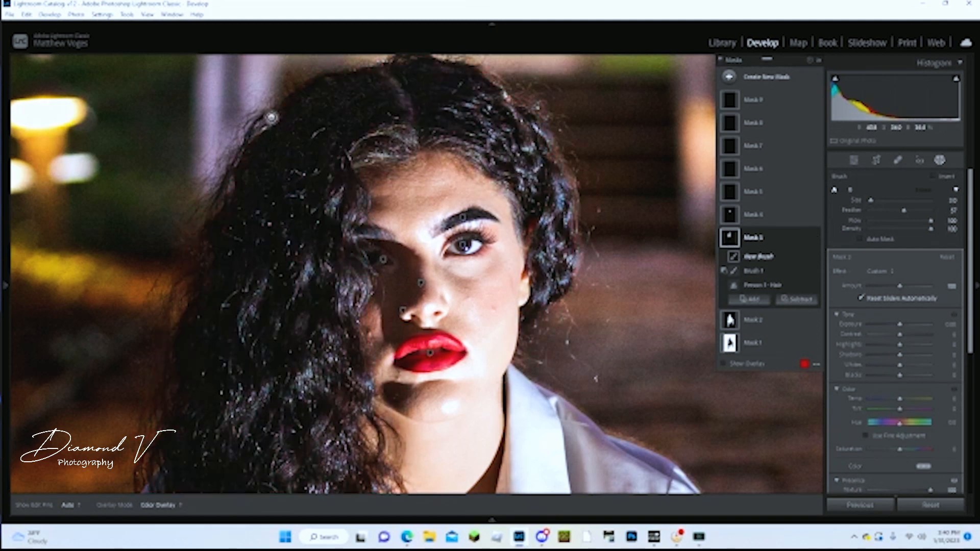
pyautogui.press('h')
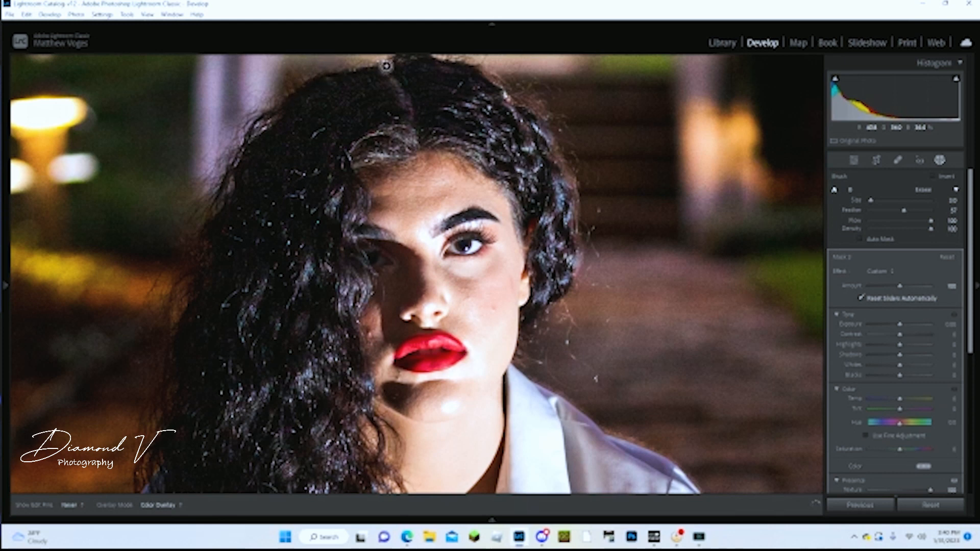
pyautogui.press('h')
pyautogui.press('h')
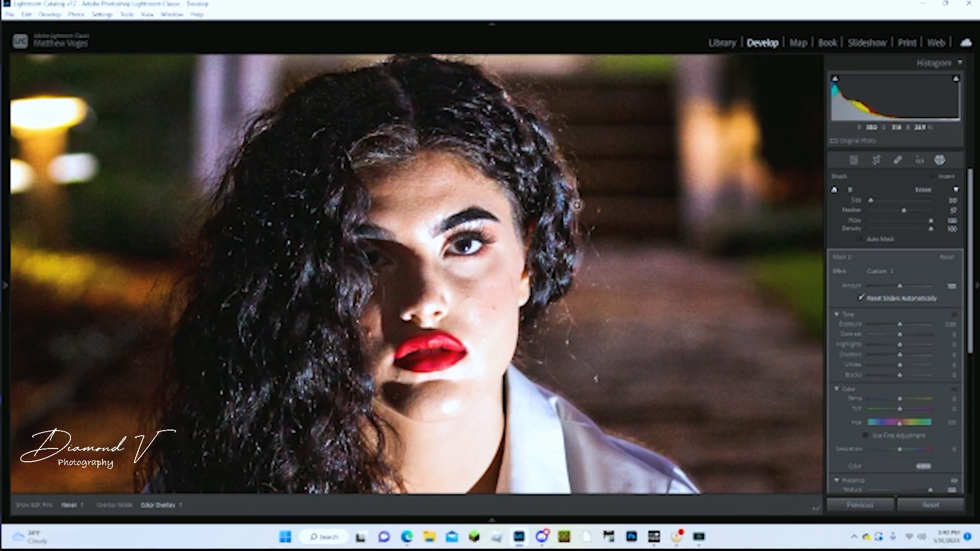
pyautogui.press('h')
pyautogui.press('h')
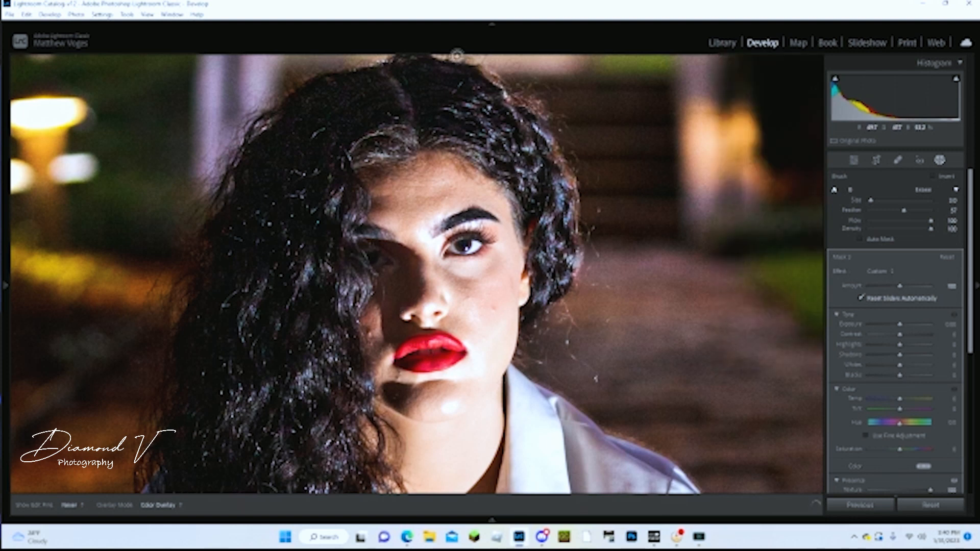
pyautogui.press('h')
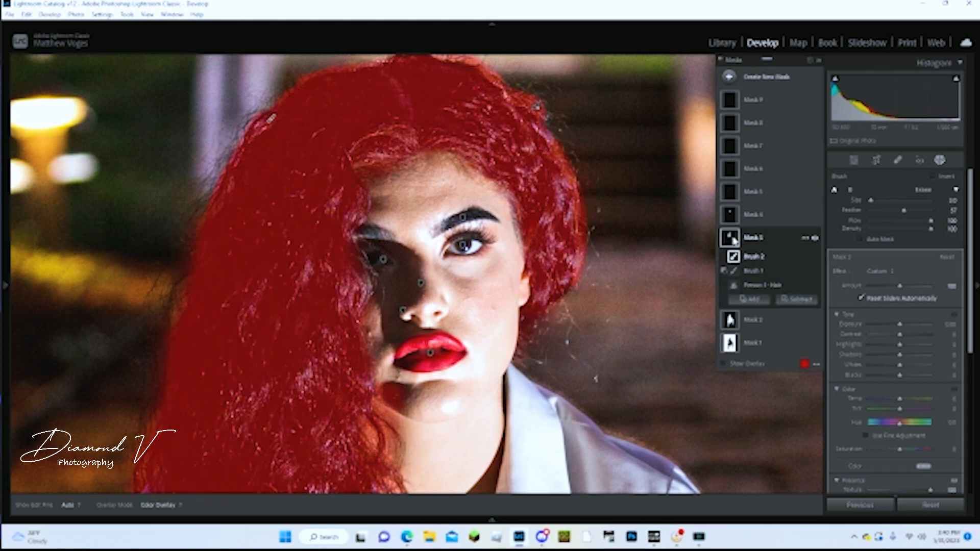
pyautogui.click(940, 160)
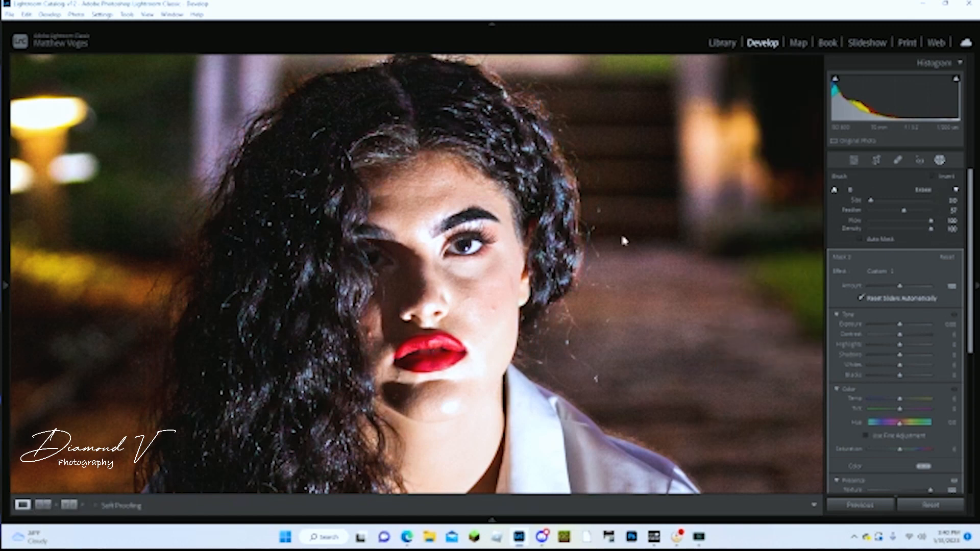
# Compare the whole photo before and after the edits.
pyautogui.click(730, 246)
pyautogui.click(439, 167)
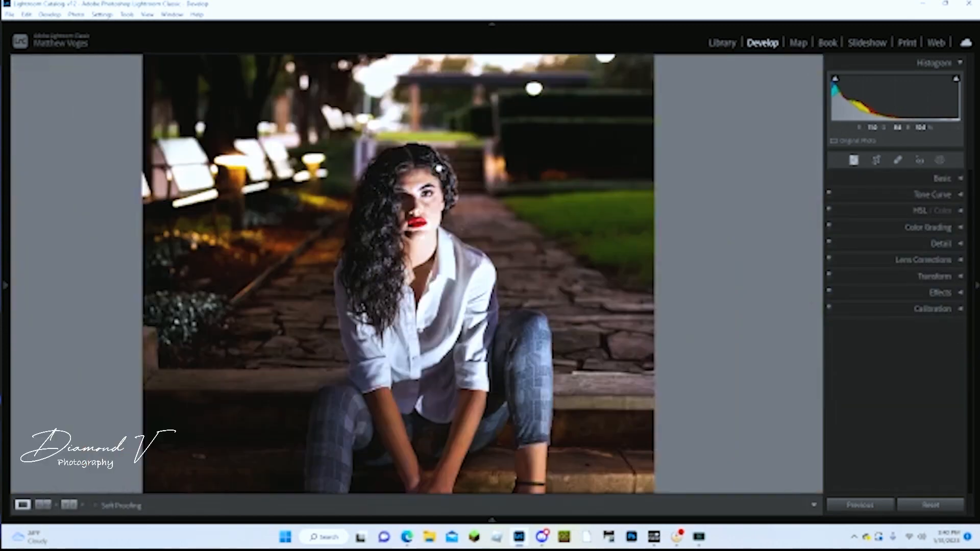
pyautogui.click(461, 148)
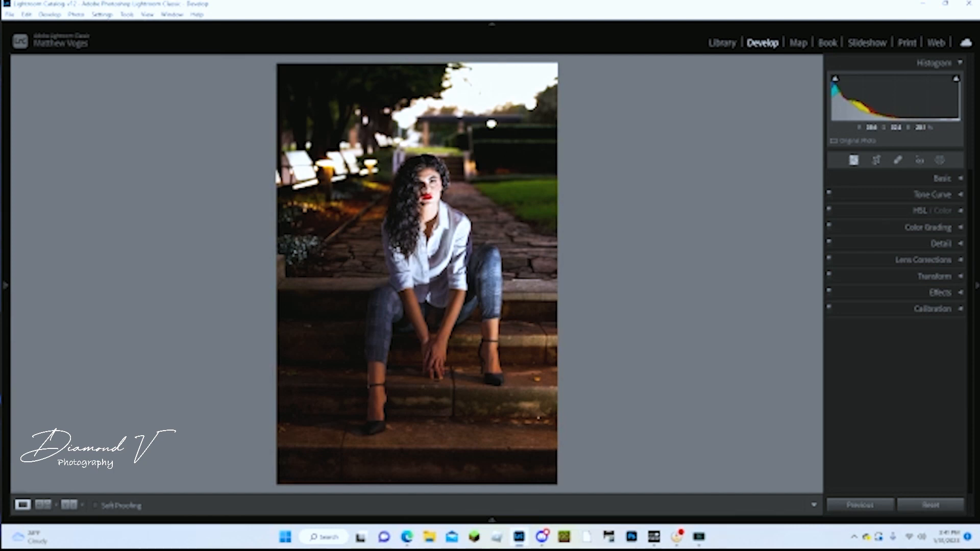
pyautogui.press('\\')
pyautogui.press('\\')
# Create a new people mask covering only Person 1's body skin.
pyautogui.click(939, 161)
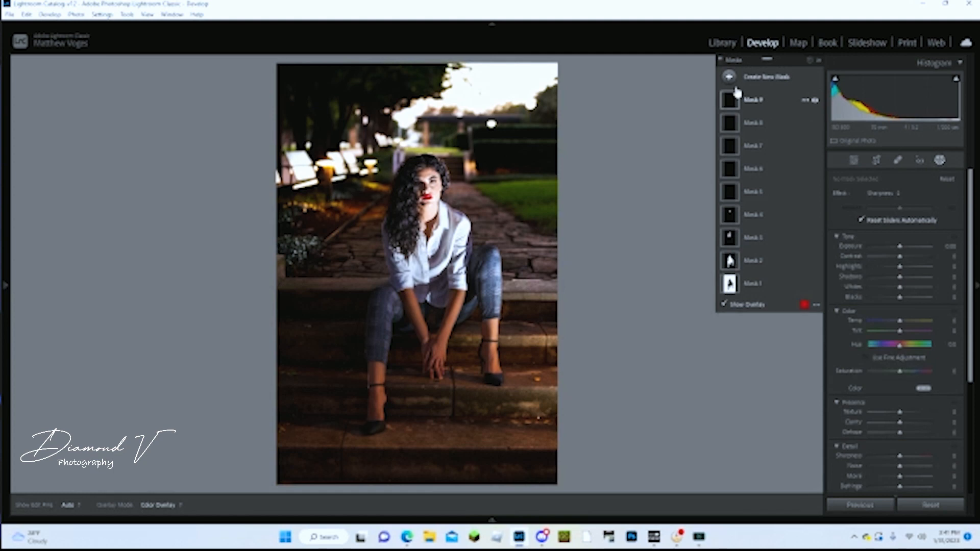
pyautogui.click(729, 78)
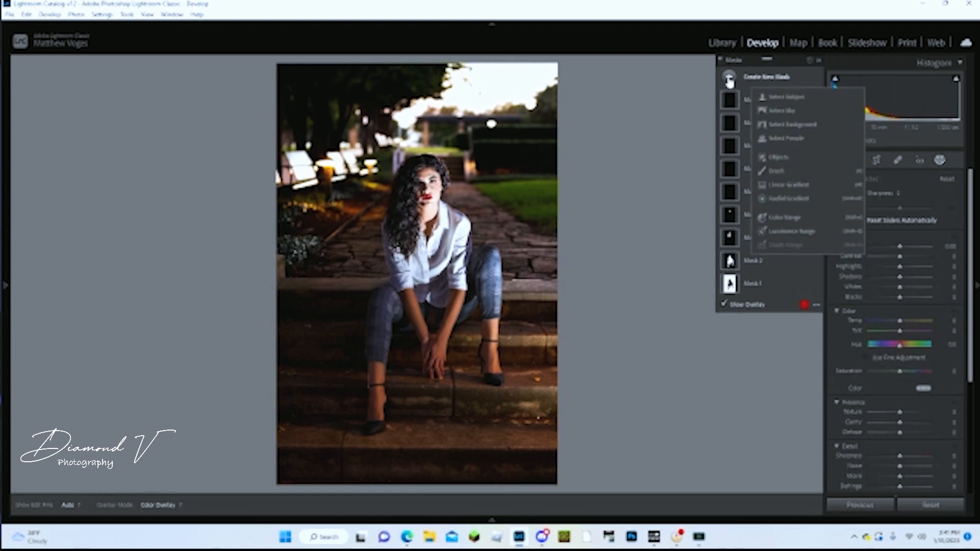
pyautogui.click(787, 139)
pyautogui.click(848, 201)
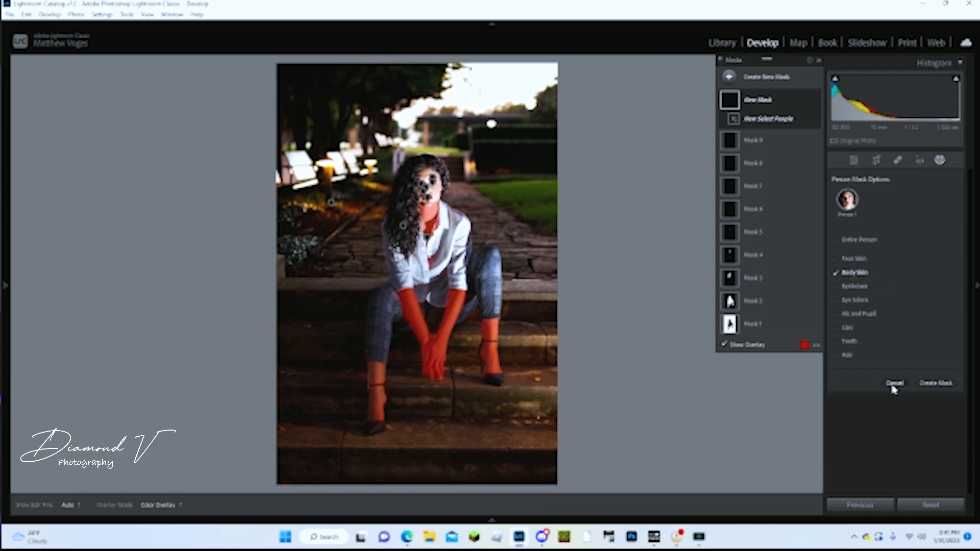
pyautogui.click(944, 384)
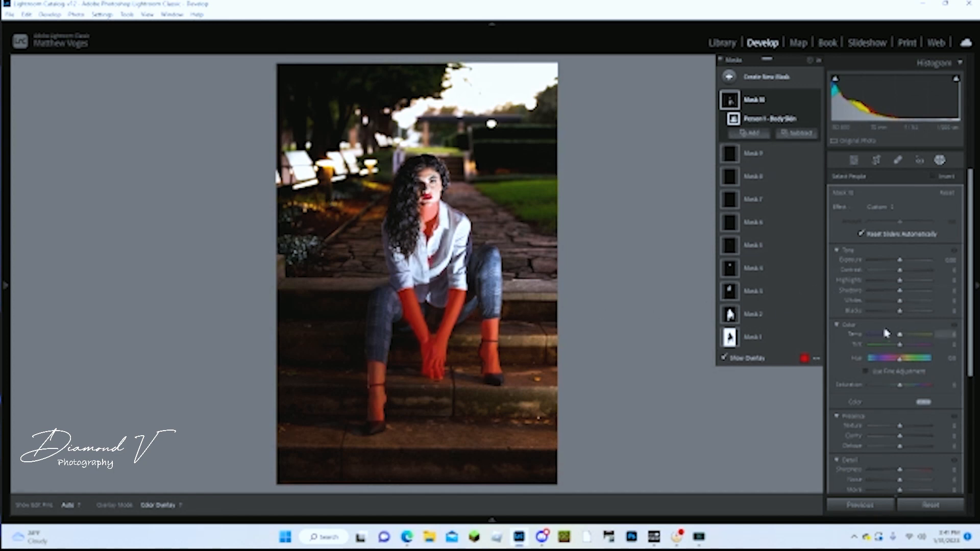
# Add a subtracting brush to the body skin mask and erase the stray coverage on the shirt front and around the clothing.
pyautogui.click(796, 134)
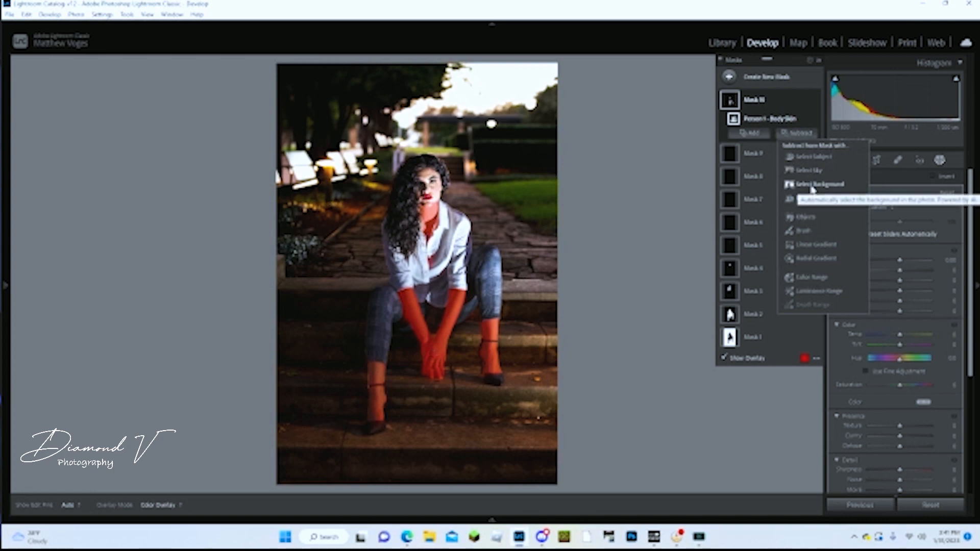
pyautogui.click(807, 230)
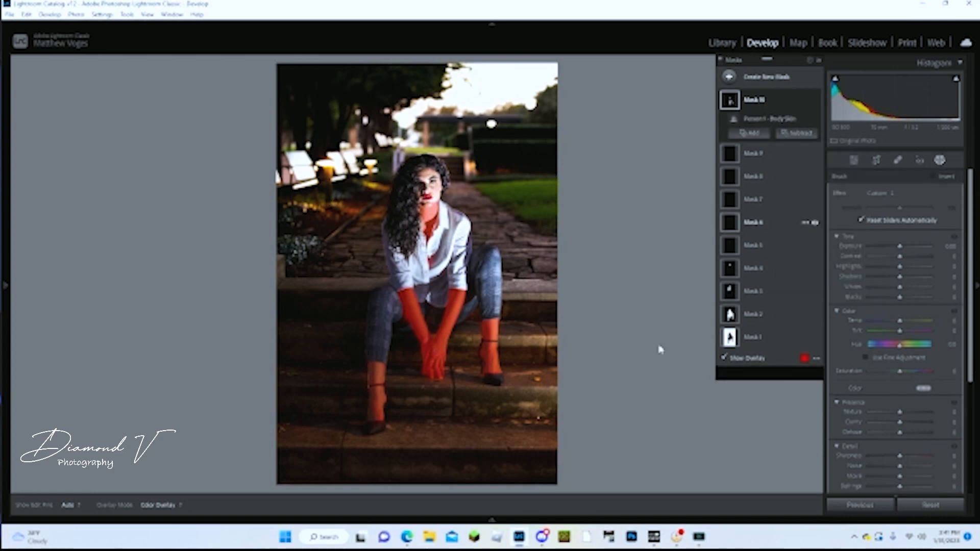
pyautogui.press('h')
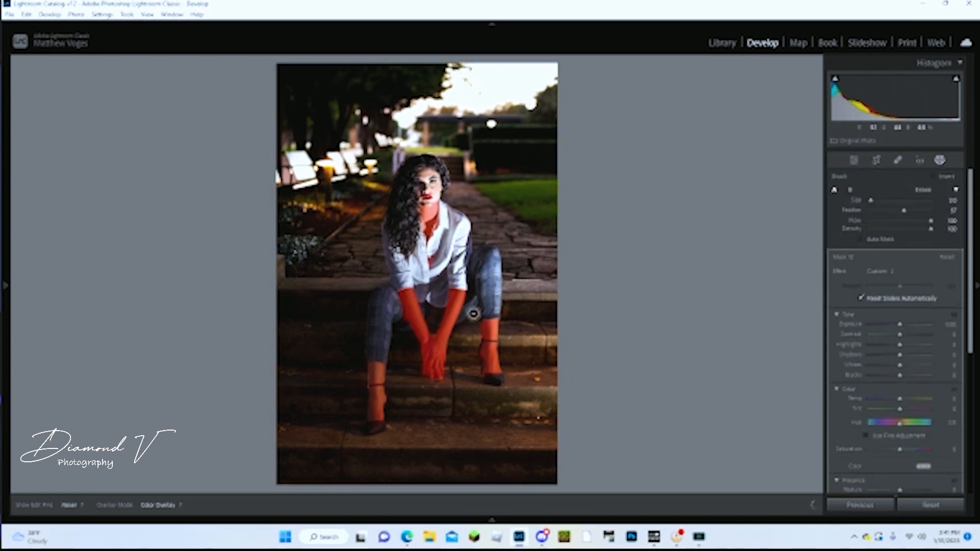
pyautogui.press('h')
pyautogui.moveTo(480, 298)
pyautogui.mouseDown()
pyautogui.moveTo(502, 283)
pyautogui.moveTo(472, 278)
pyautogui.mouseUp()
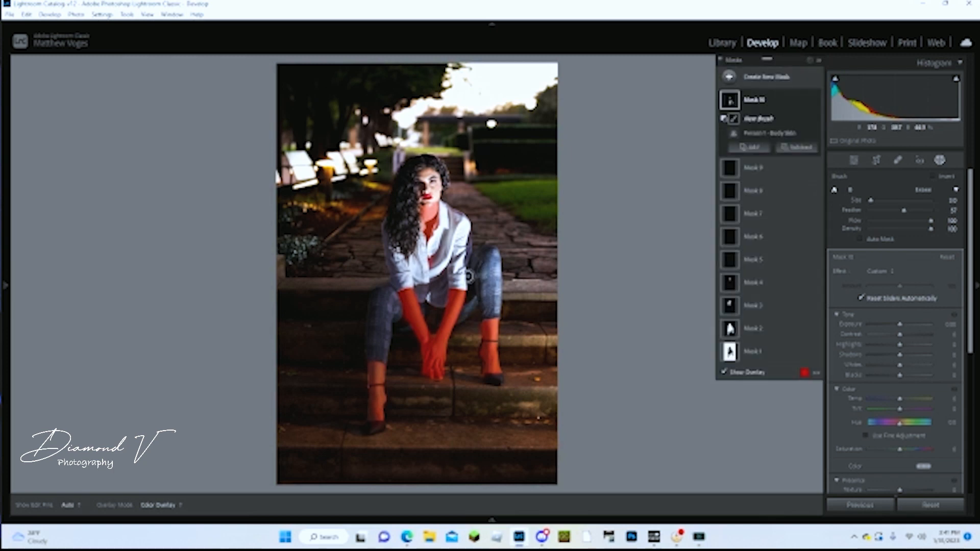
pyautogui.press('h')
pyautogui.press('h')
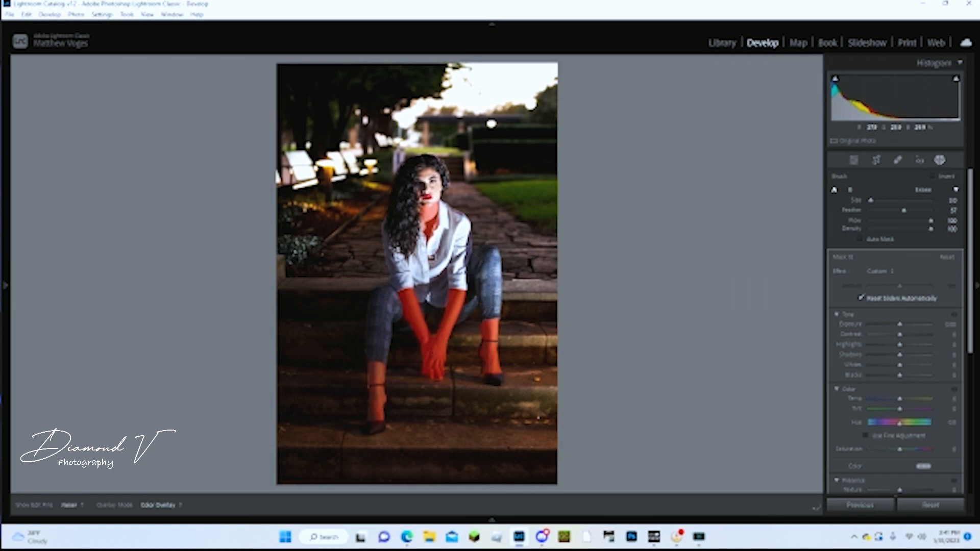
pyautogui.press('h')
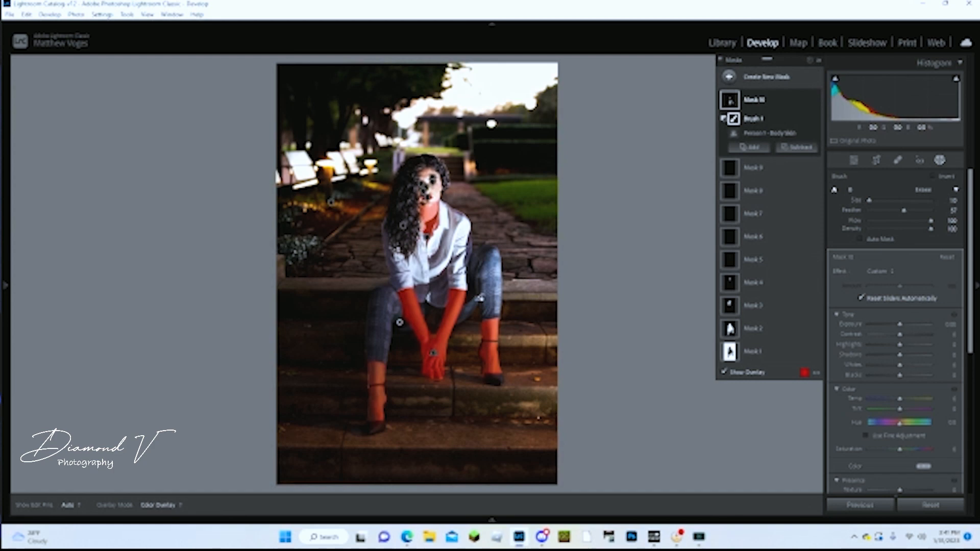
pyautogui.press('h')
pyautogui.press('h')
pyautogui.press('h')
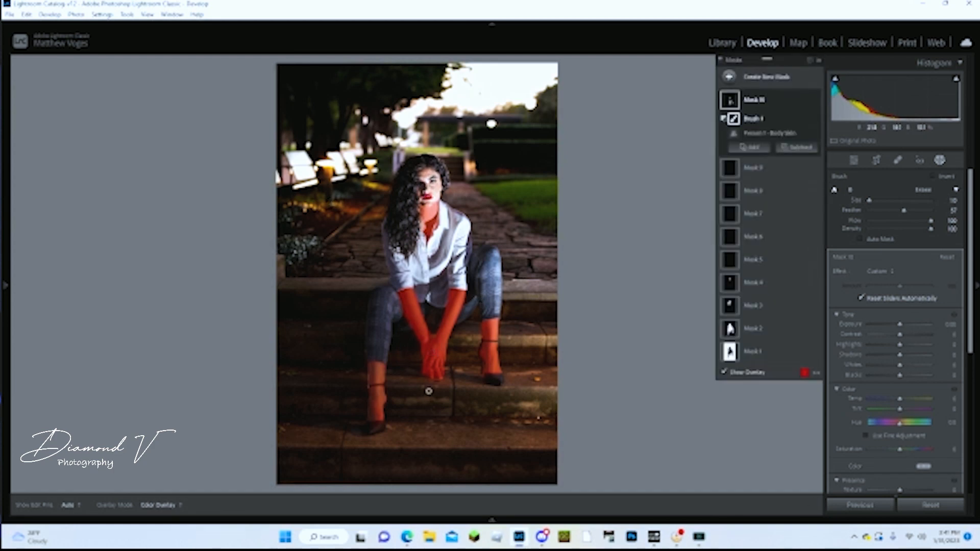
pyautogui.press('h')
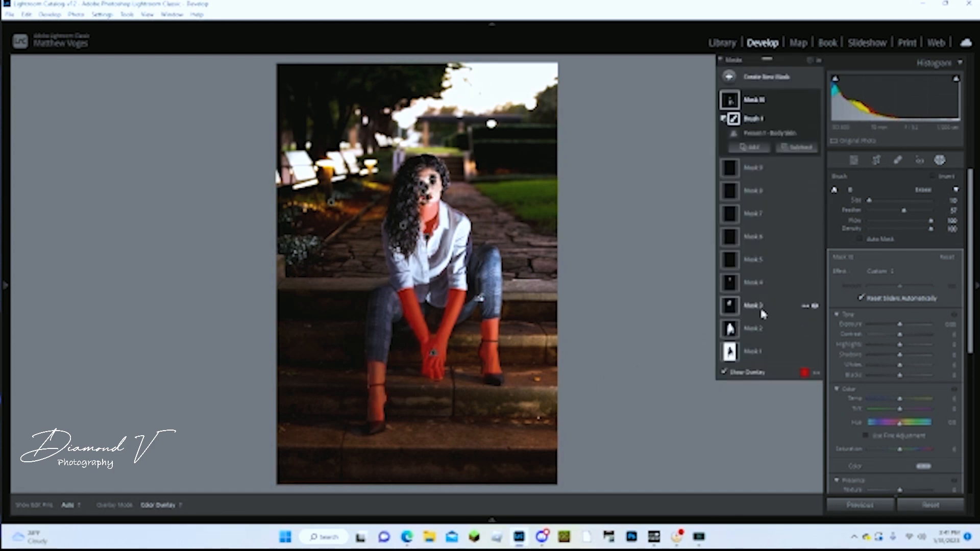
# Raise the body skin mask's exposure slightly and set its sharpness to 5.
pyautogui.moveTo(900, 325); pyautogui.dragTo(904, 328)
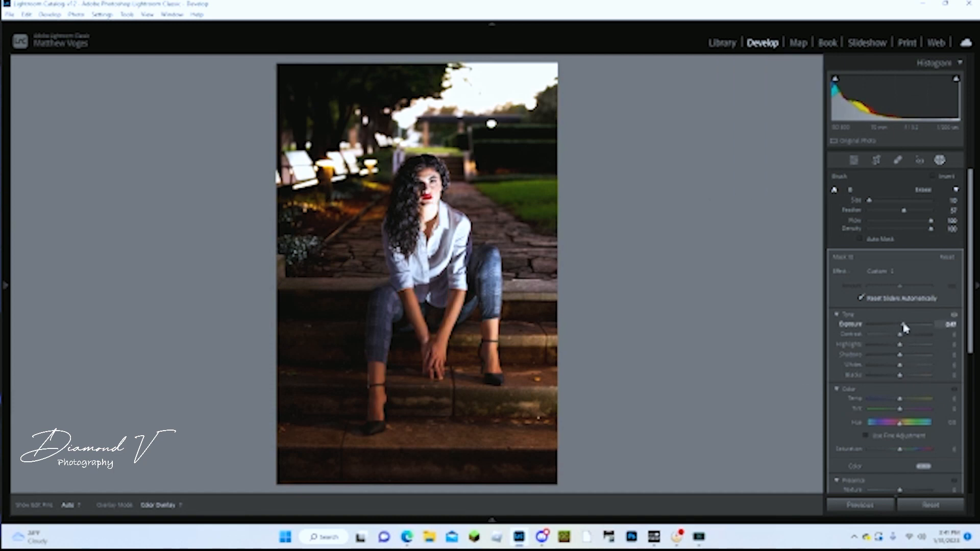
pyautogui.moveTo(904, 325); pyautogui.dragTo(902, 325)
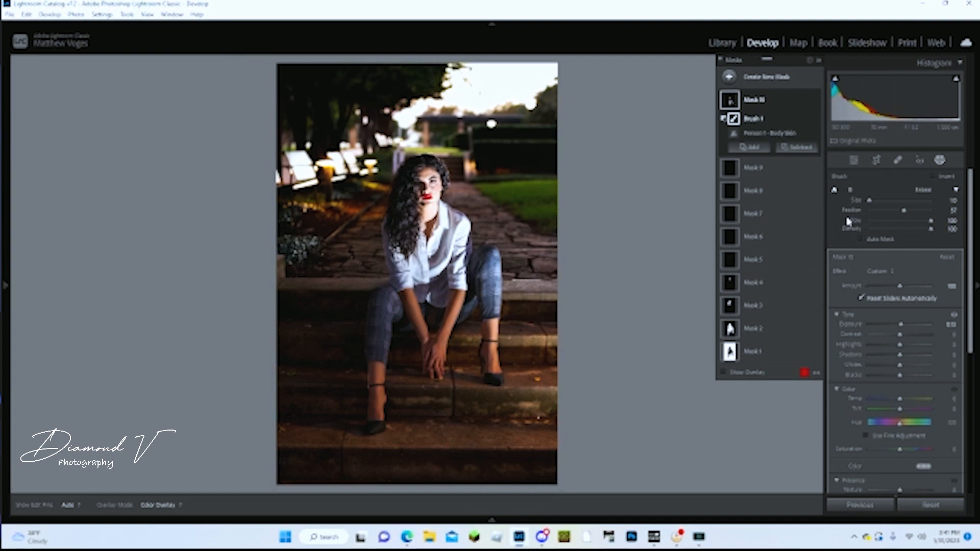
pyautogui.scroll(-1, 908, 460)
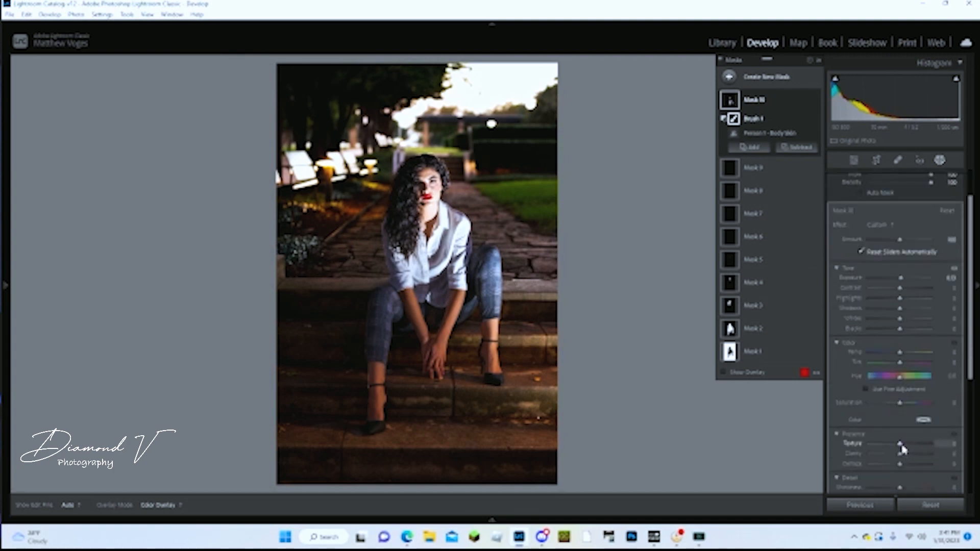
pyautogui.scroll(-1, 891, 461)
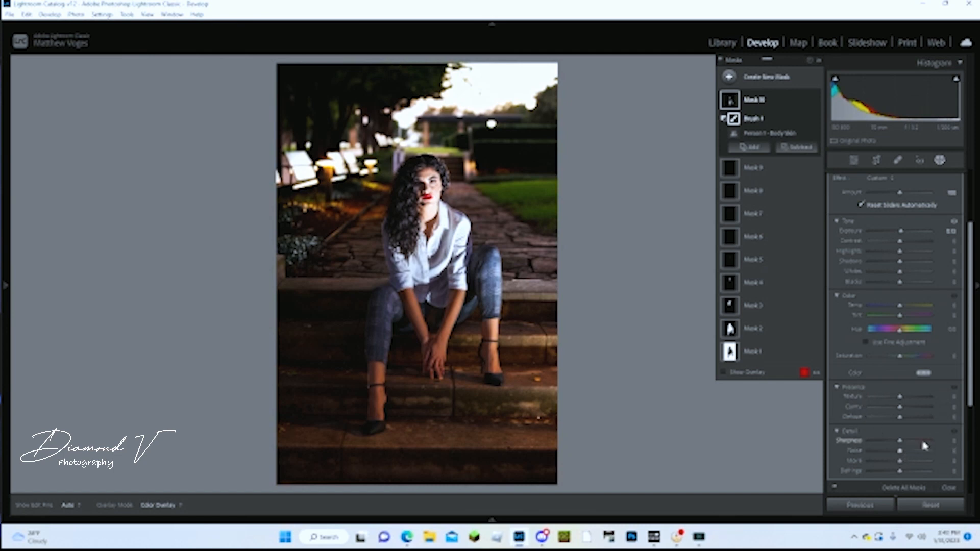
pyautogui.click(946, 440)
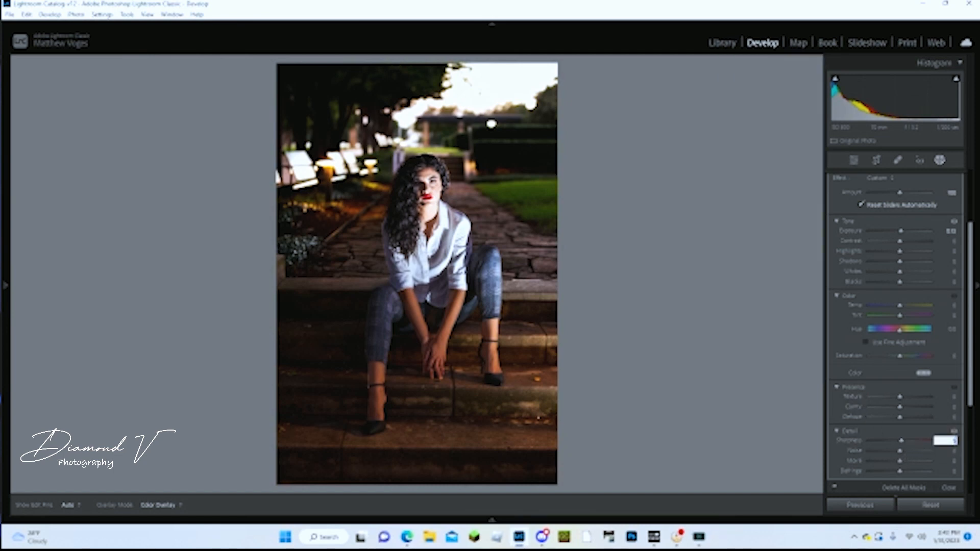
pyautogui.press('Return')
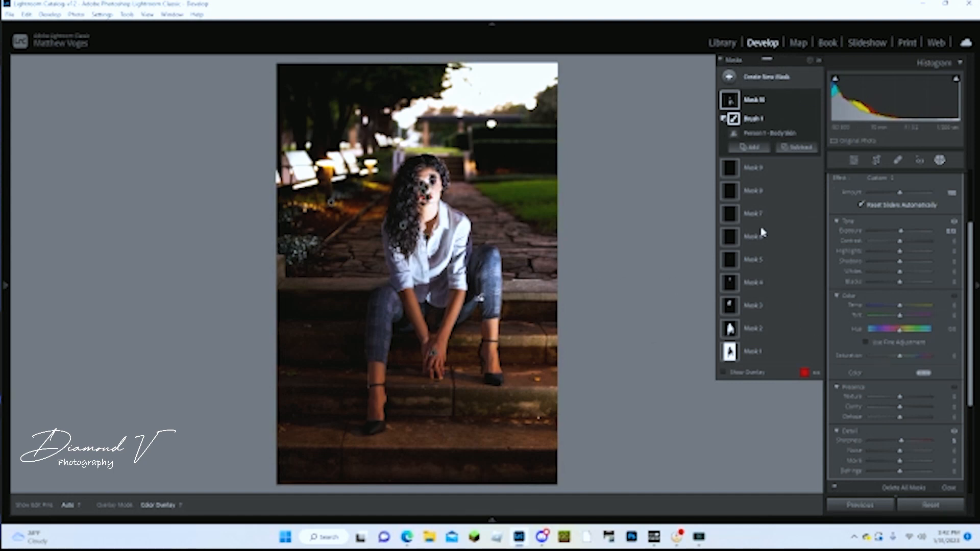
pyautogui.click(735, 79)
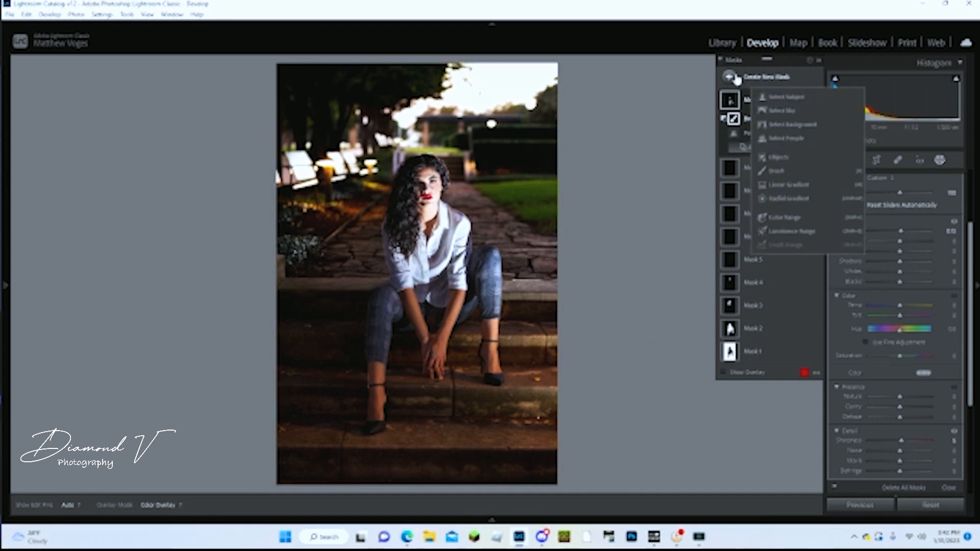
pyautogui.click(785, 138)
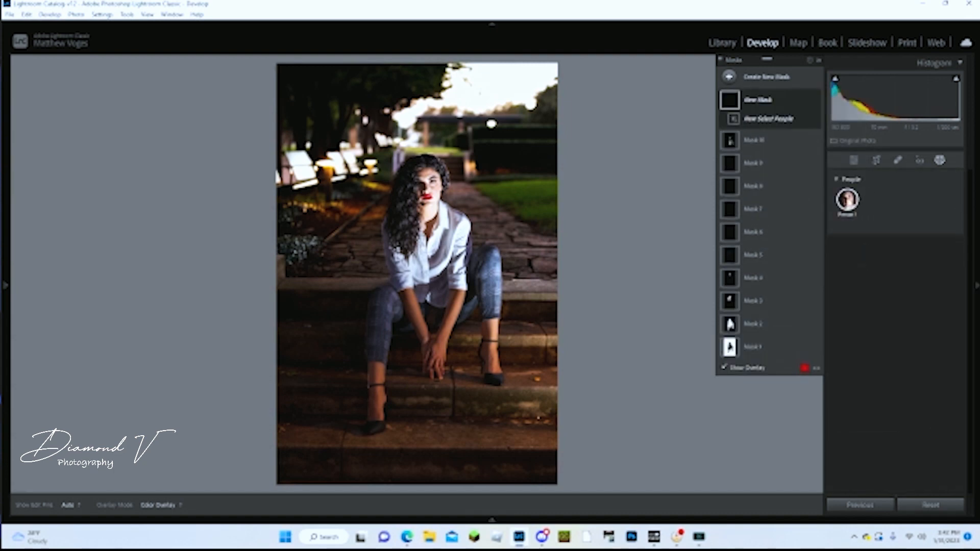
pyautogui.click(846, 199)
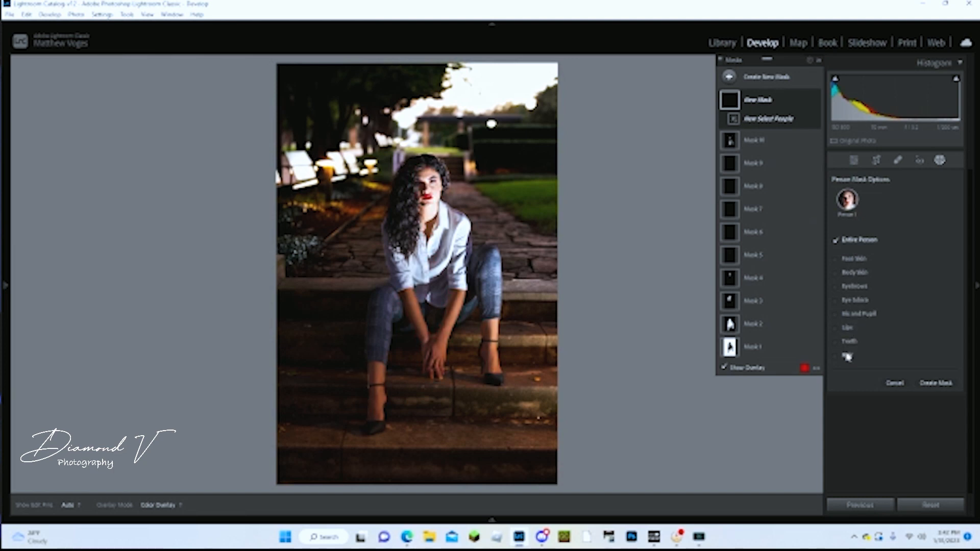
pyautogui.click(895, 383)
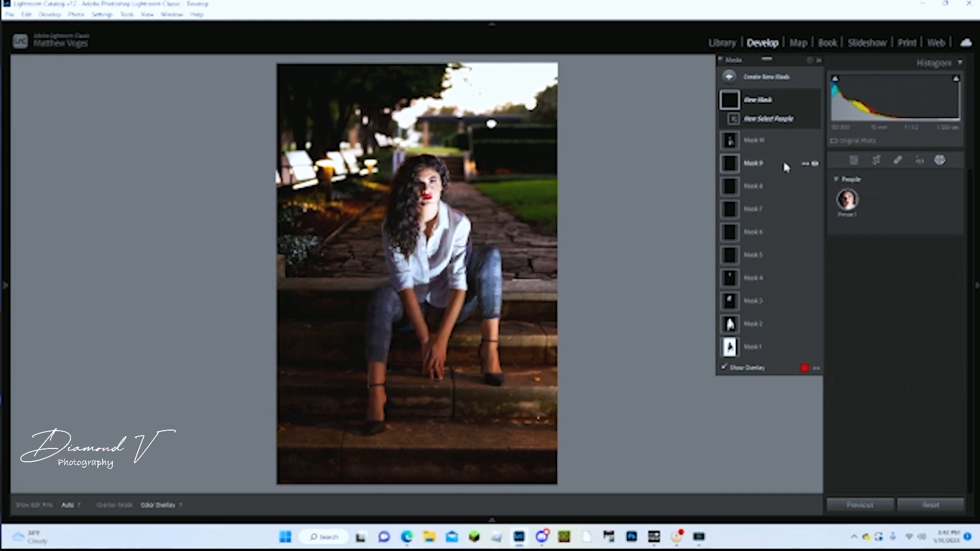
pyautogui.click(730, 77)
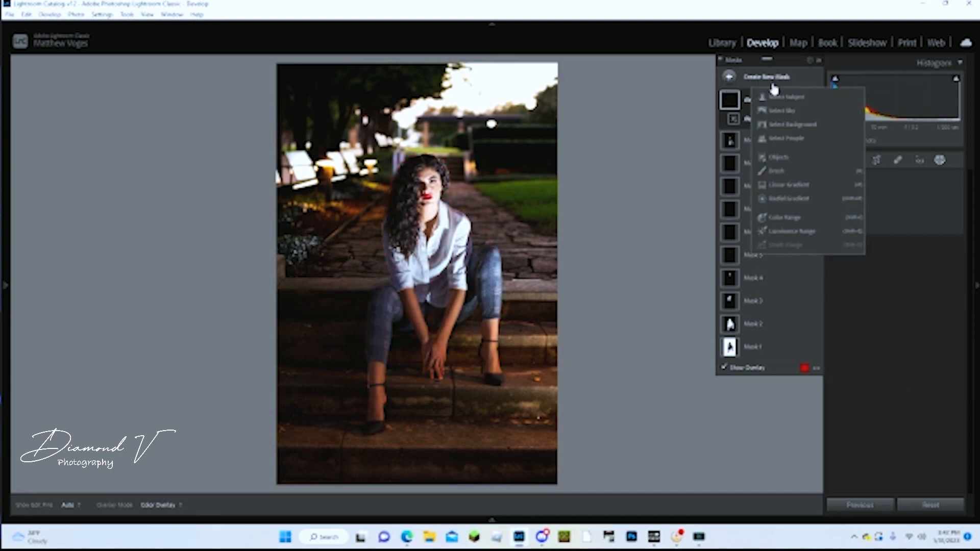
pyautogui.click(774, 172)
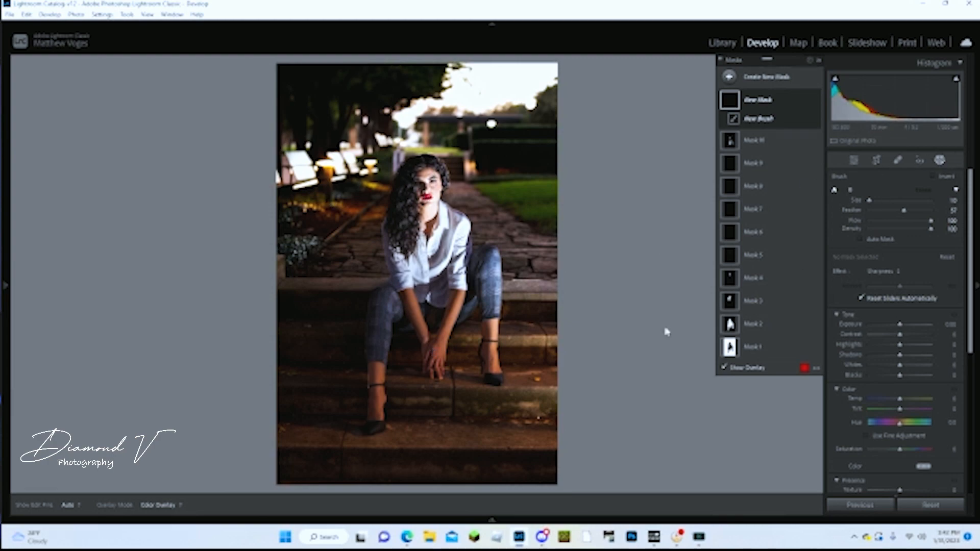
pyautogui.press('k')
# Create a new brush mask and paint along the top of the knee and the outer edge of the near plaid trouser leg.
pyautogui.click(382, 304)
pyautogui.moveTo(461, 289); pyautogui.dragTo(553, 166)
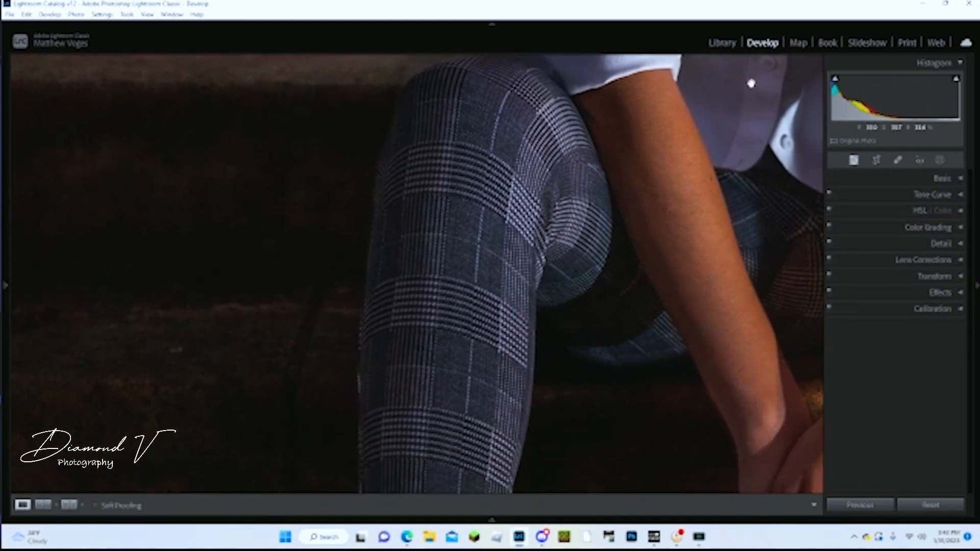
pyautogui.click(940, 161)
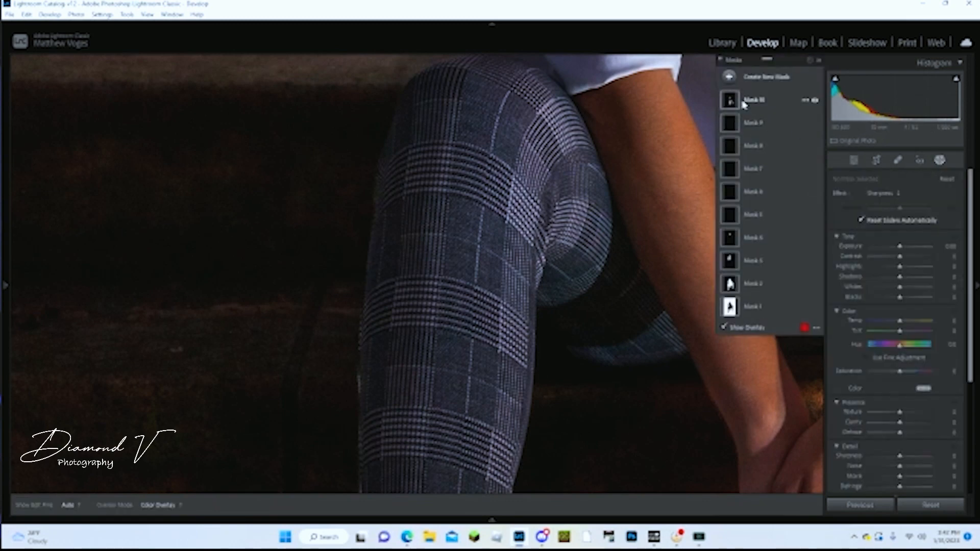
pyautogui.moveTo(739, 105)
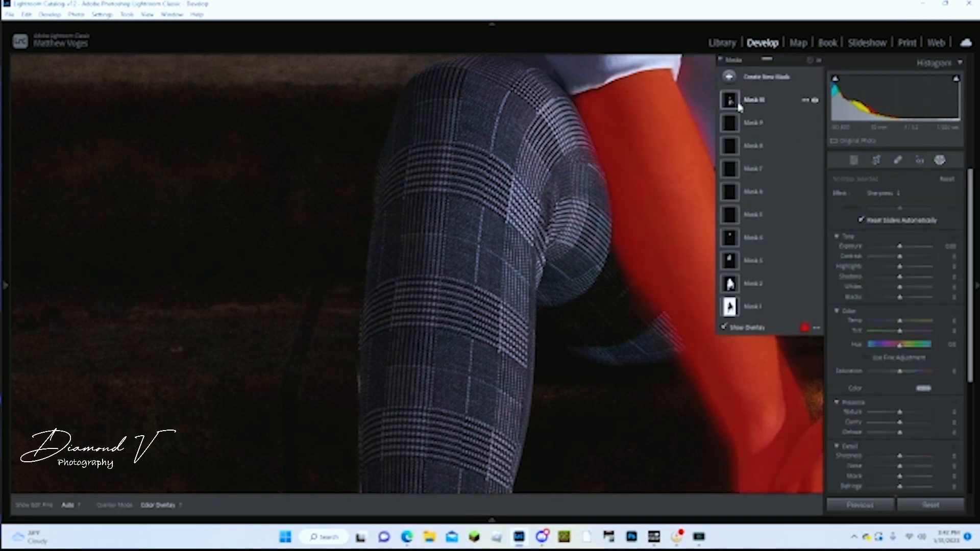
pyautogui.click(729, 76)
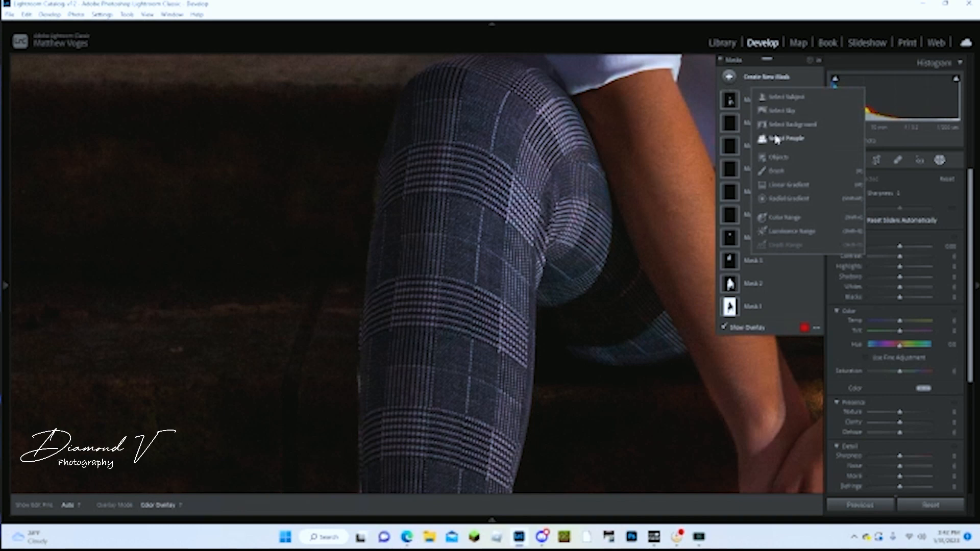
pyautogui.click(776, 170)
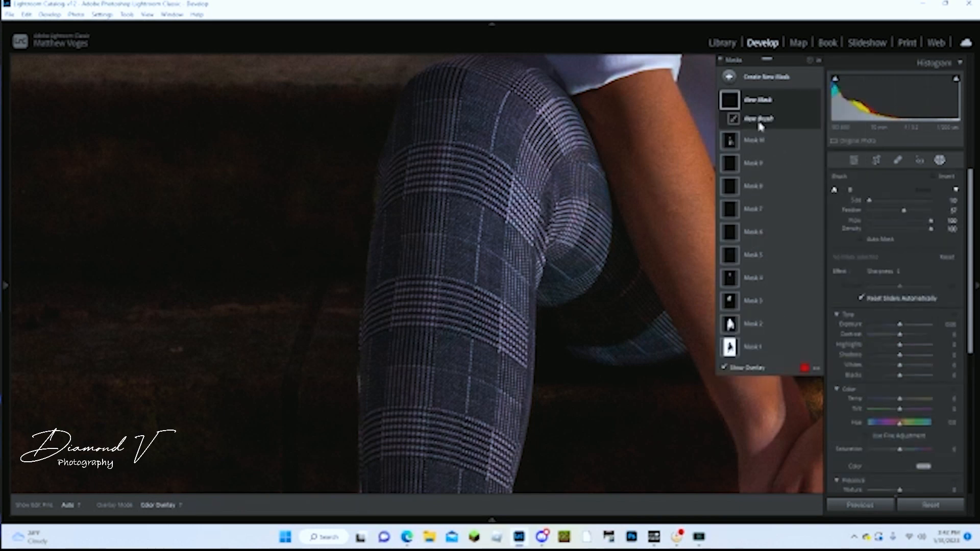
pyautogui.moveTo(472, 131)
pyautogui.mouseDown()
pyautogui.moveTo(480, 111)
pyautogui.moveTo(471, 112)
pyautogui.moveTo(462, 65)
pyautogui.moveTo(411, 97)
pyautogui.moveTo(379, 193)
pyautogui.moveTo(396, 174)
pyautogui.moveTo(385, 182)
pyautogui.moveTo(371, 334)
pyautogui.mouseUp()
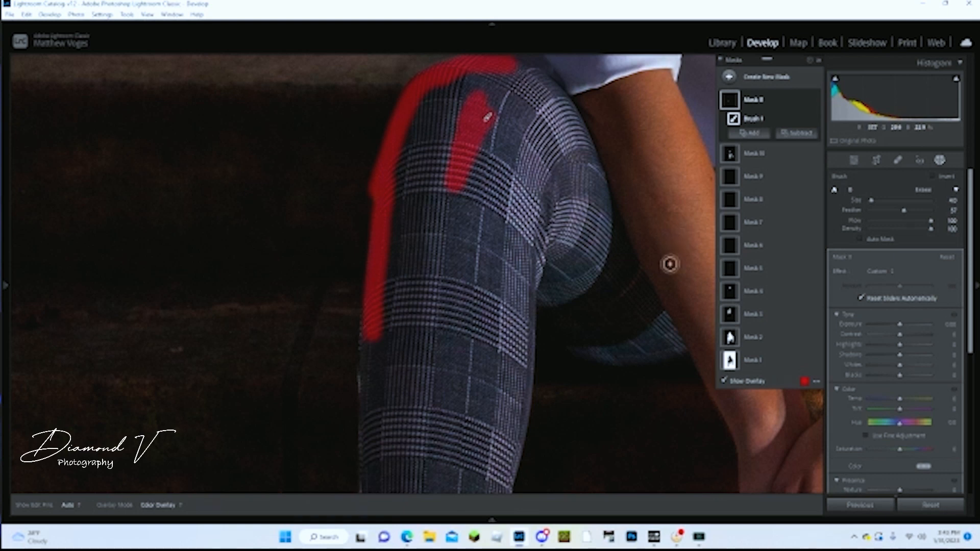
# Extend the brush mask along the underside of the far thigh, beside the forearm and around the inner edge of the knee.
pyautogui.moveTo(544, 300)
pyautogui.mouseDown()
pyautogui.moveTo(544, 304)
pyautogui.moveTo(581, 353)
pyautogui.moveTo(677, 357)
pyautogui.mouseUp()
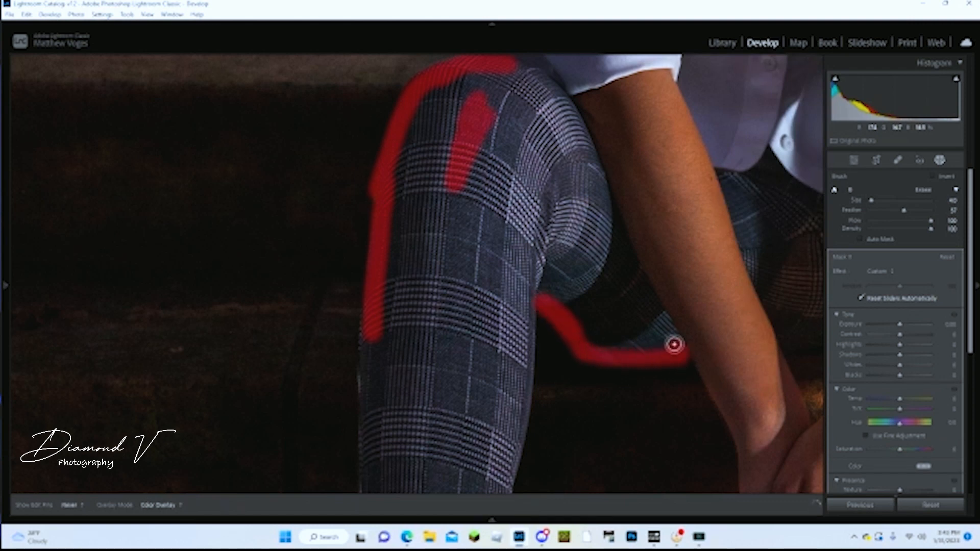
pyautogui.moveTo(672, 337); pyautogui.dragTo(636, 284)
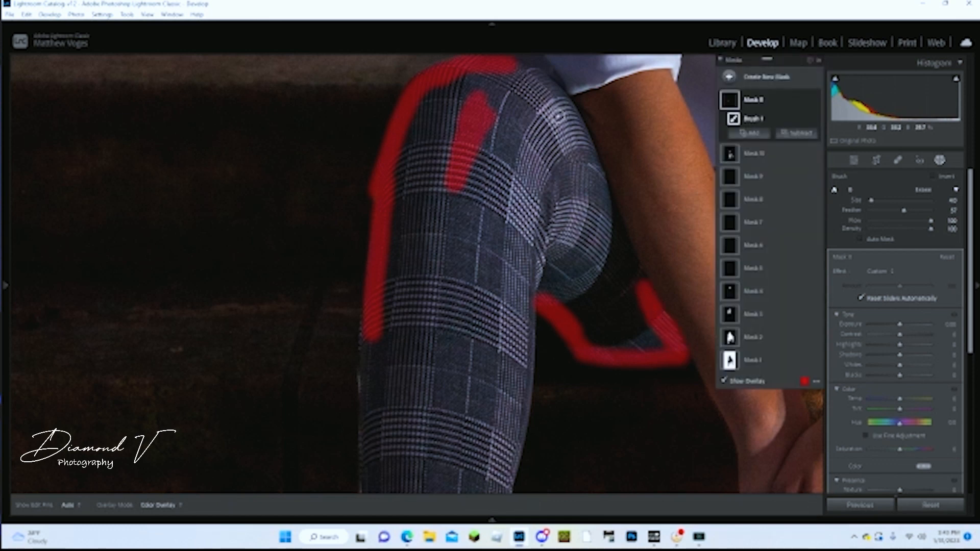
pyautogui.moveTo(635, 285)
pyautogui.mouseDown()
pyautogui.moveTo(636, 272)
pyautogui.moveTo(616, 249)
pyautogui.mouseUp()
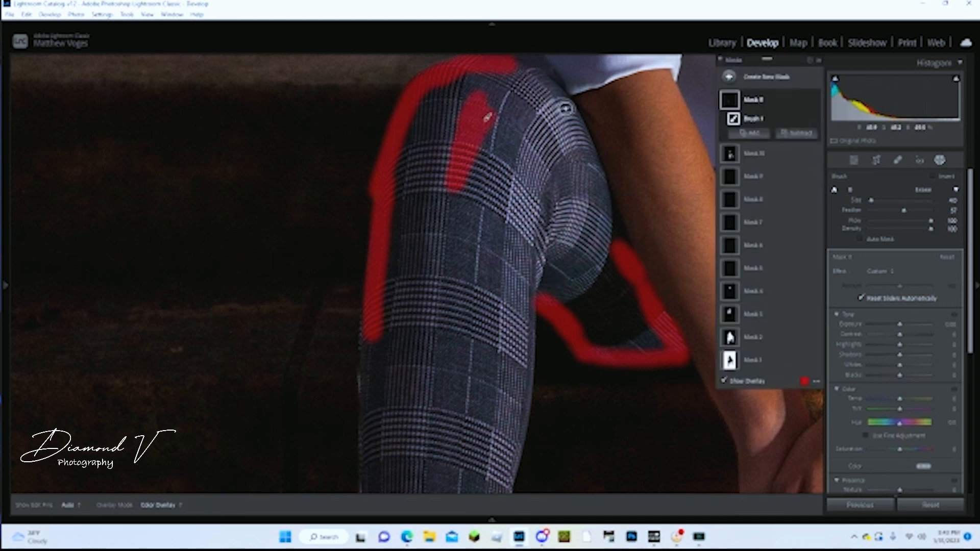
pyautogui.press('h')
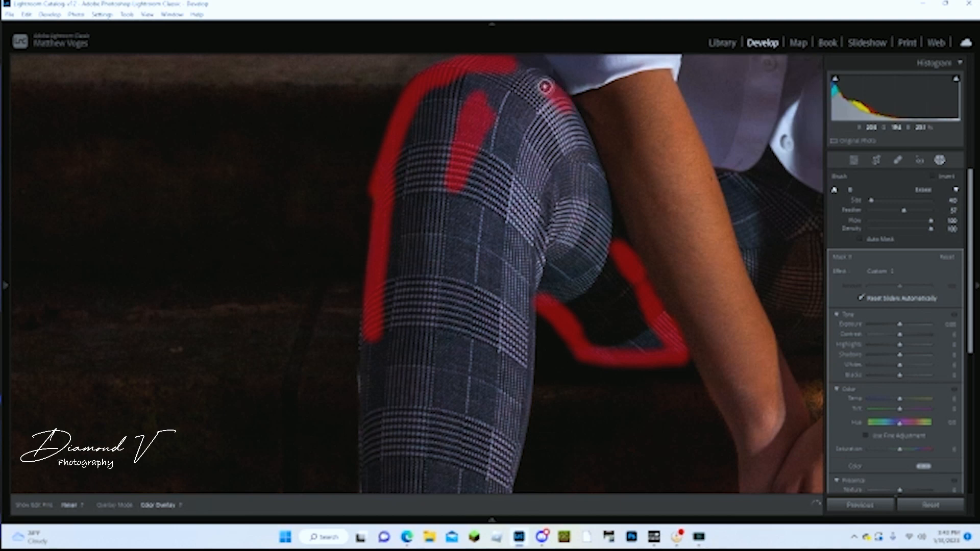
pyautogui.moveTo(511, 68); pyautogui.dragTo(507, 66)
pyautogui.moveTo(568, 109); pyautogui.dragTo(582, 129)
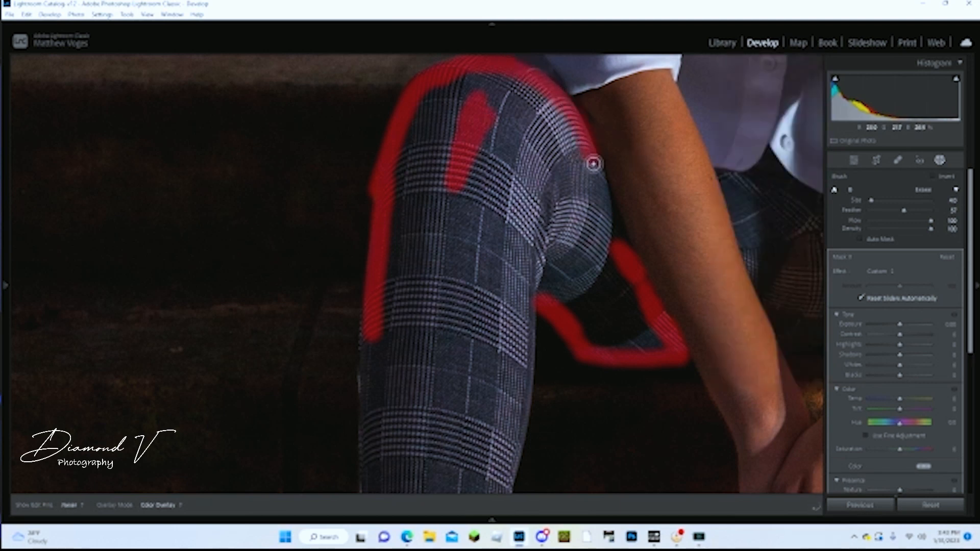
pyautogui.moveTo(598, 180)
pyautogui.mouseDown()
pyautogui.moveTo(630, 225)
pyautogui.moveTo(616, 234)
pyautogui.moveTo(620, 242)
pyautogui.moveTo(590, 182)
pyautogui.mouseUp()
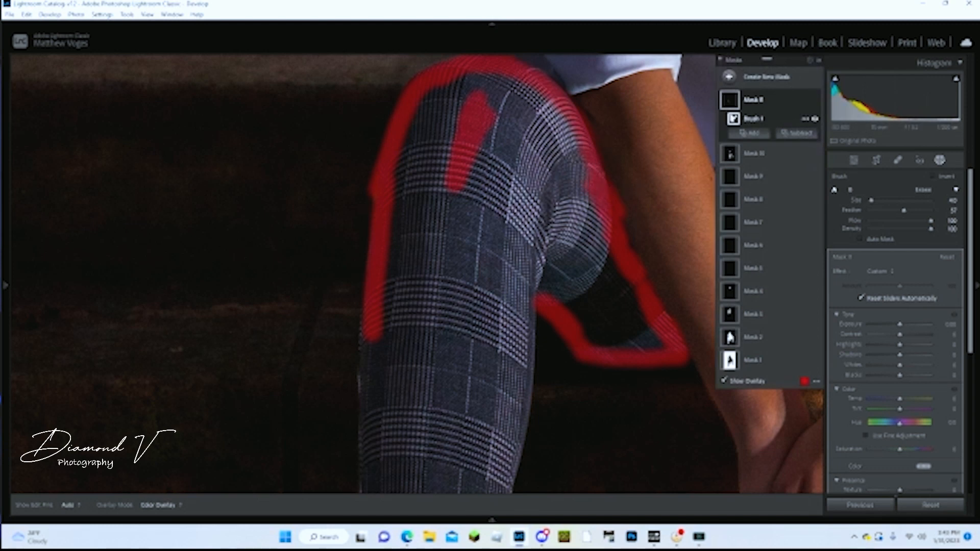
# Add a subtracting brush to the trouser mask and erase the spill on the forearm beside the knee.
pyautogui.click(796, 133)
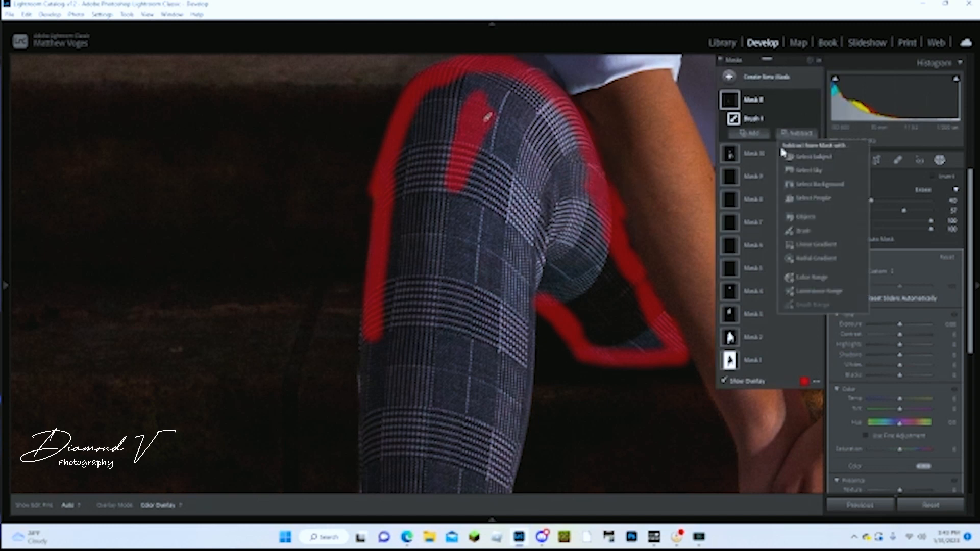
pyautogui.click(803, 230)
pyautogui.moveTo(638, 221)
pyautogui.mouseDown()
pyautogui.moveTo(614, 186)
pyautogui.moveTo(631, 219)
pyautogui.moveTo(624, 209)
pyautogui.mouseUp()
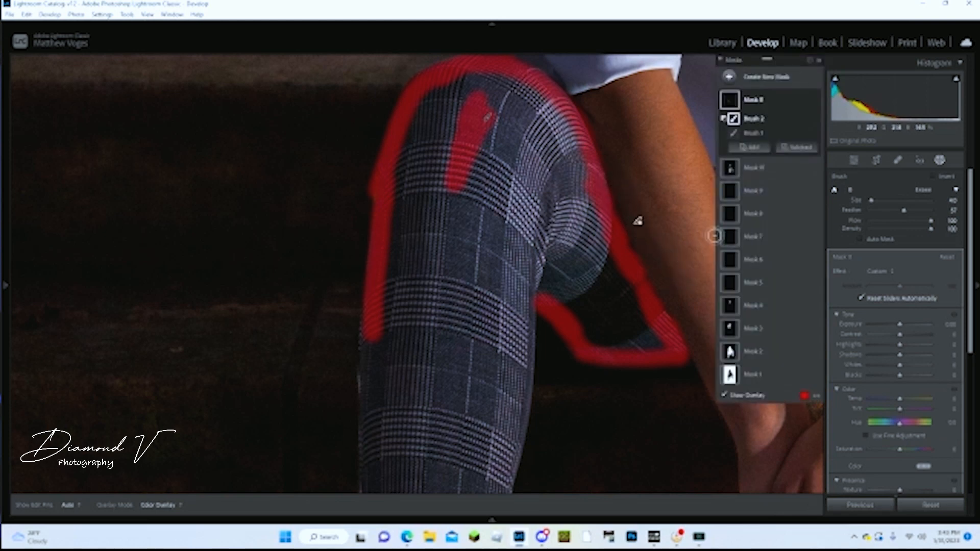
# Using the mask's original brush, paint the area below the knee bend and the inner edge of the calf.
pyautogui.doubleClick(751, 134)
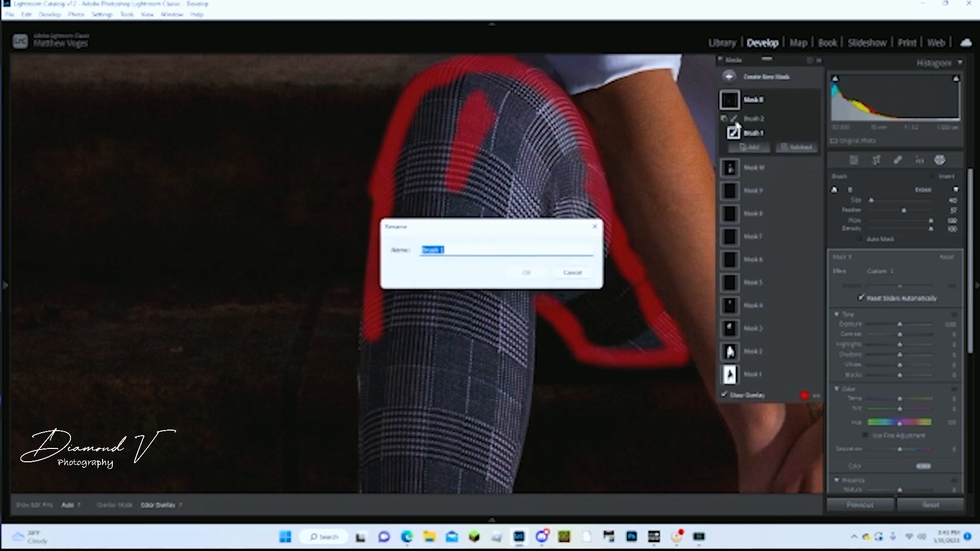
pyautogui.click(568, 275)
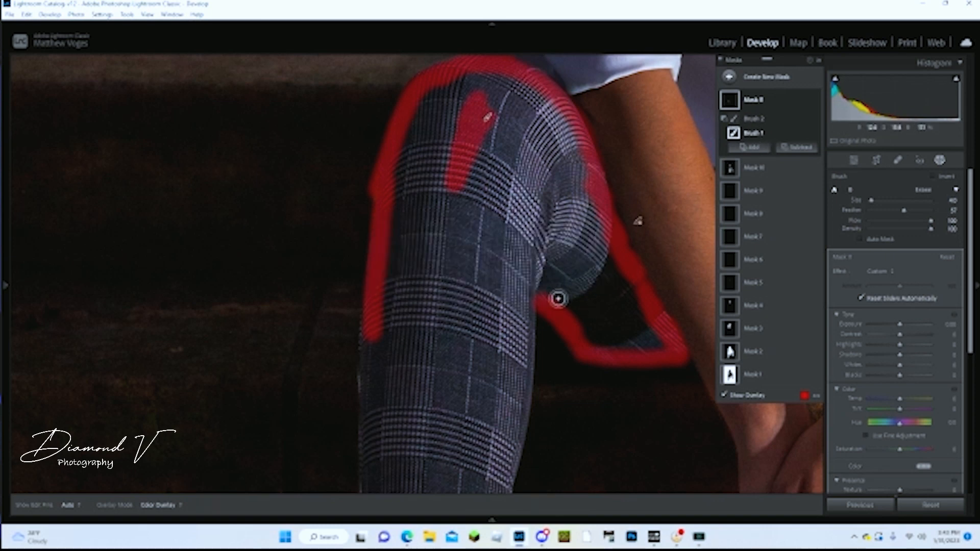
pyautogui.moveTo(539, 271)
pyautogui.mouseDown()
pyautogui.moveTo(569, 285)
pyautogui.moveTo(556, 294)
pyautogui.moveTo(537, 286)
pyautogui.moveTo(590, 306)
pyautogui.moveTo(563, 305)
pyautogui.moveTo(583, 306)
pyautogui.mouseUp()
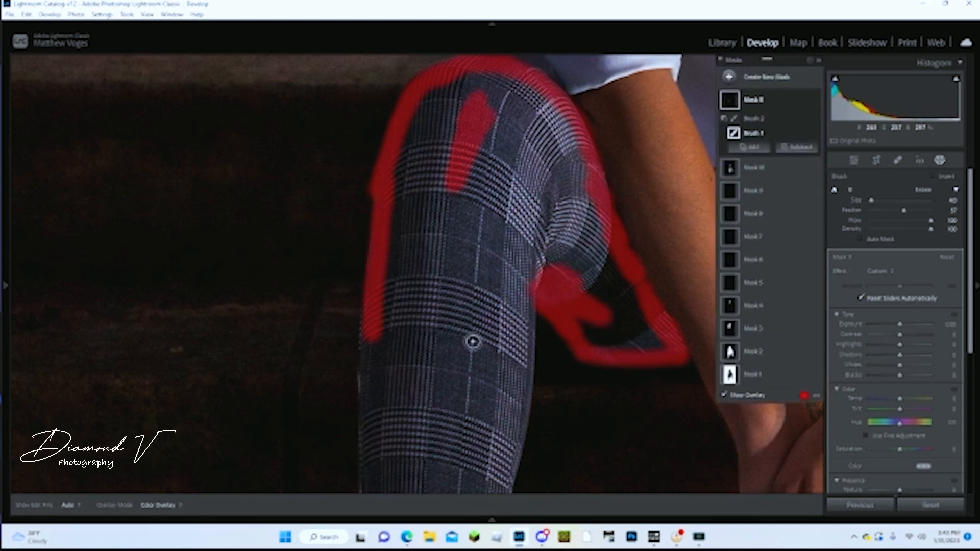
pyautogui.moveTo(512, 464); pyautogui.dragTo(511, 463)
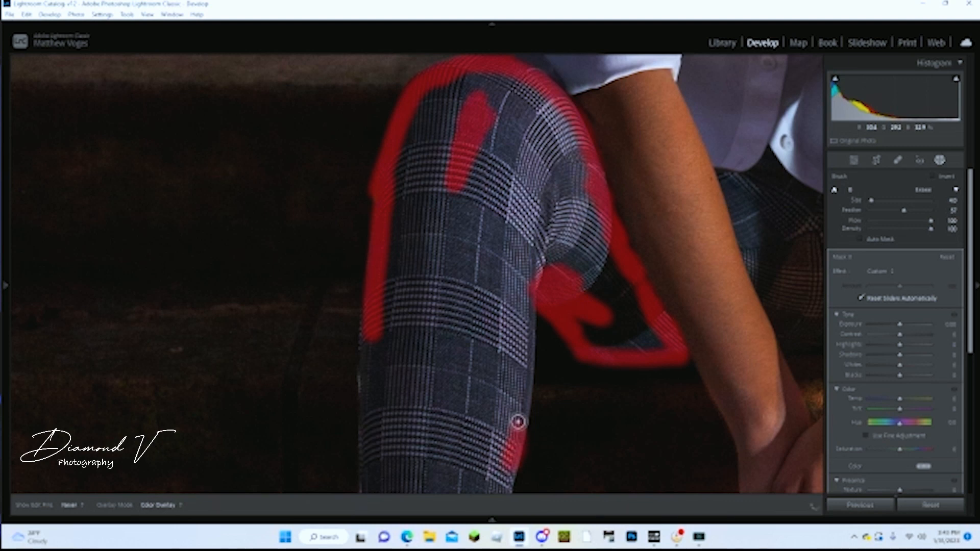
pyautogui.moveTo(520, 420)
pyautogui.mouseDown()
pyautogui.moveTo(516, 431)
pyautogui.moveTo(521, 399)
pyautogui.mouseUp()
pyautogui.moveTo(530, 293); pyautogui.dragTo(527, 395)
# Erase the mask spill along the inner calf edge with a smaller subtracting brush.
pyautogui.click(754, 119)
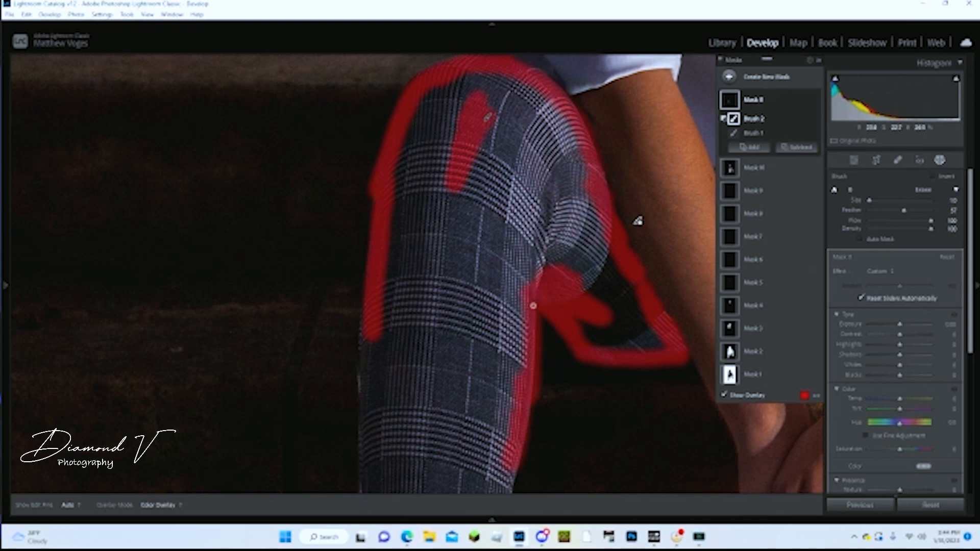
pyautogui.moveTo(534, 327); pyautogui.dragTo(538, 322)
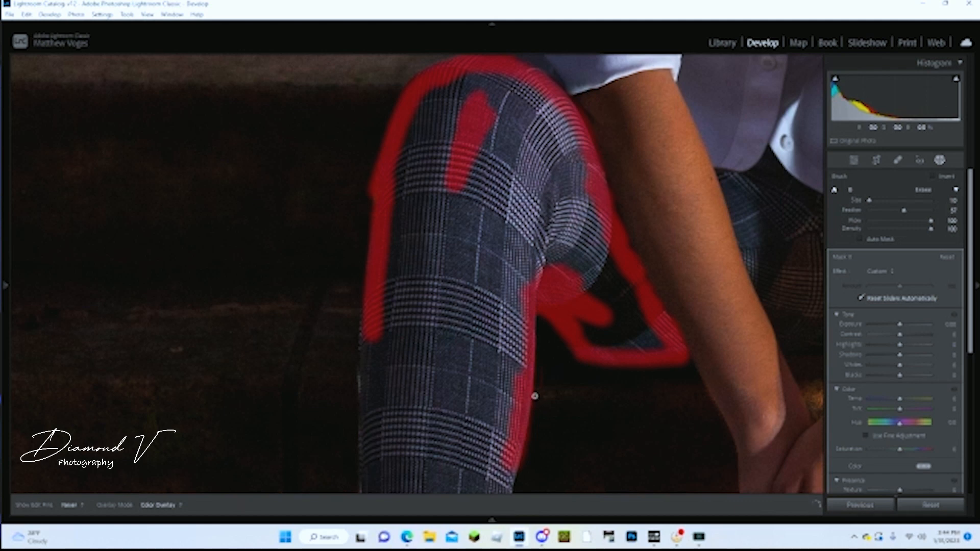
pyautogui.press('h')
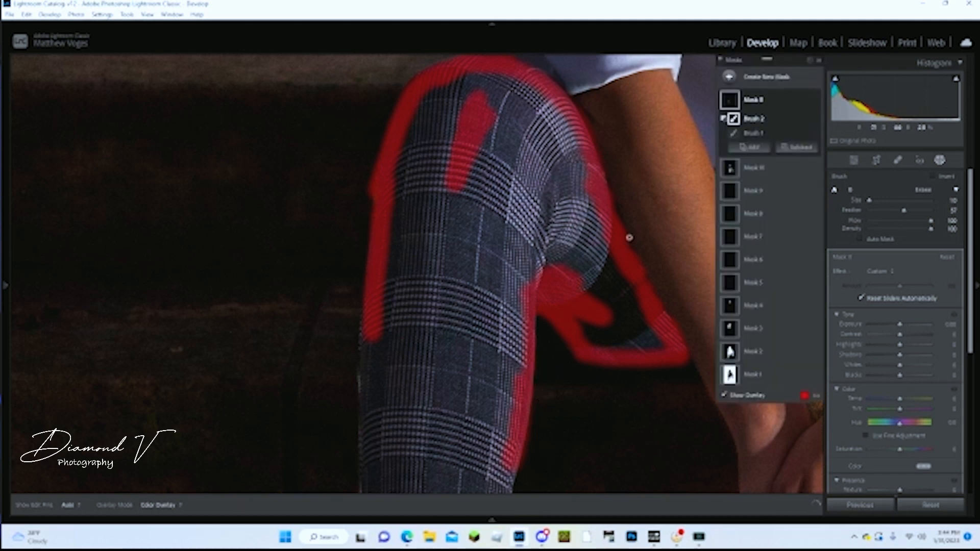
# Complete the painted outline across the bottom of the visible trouser leg and down its lower outer edge.
pyautogui.click(757, 134)
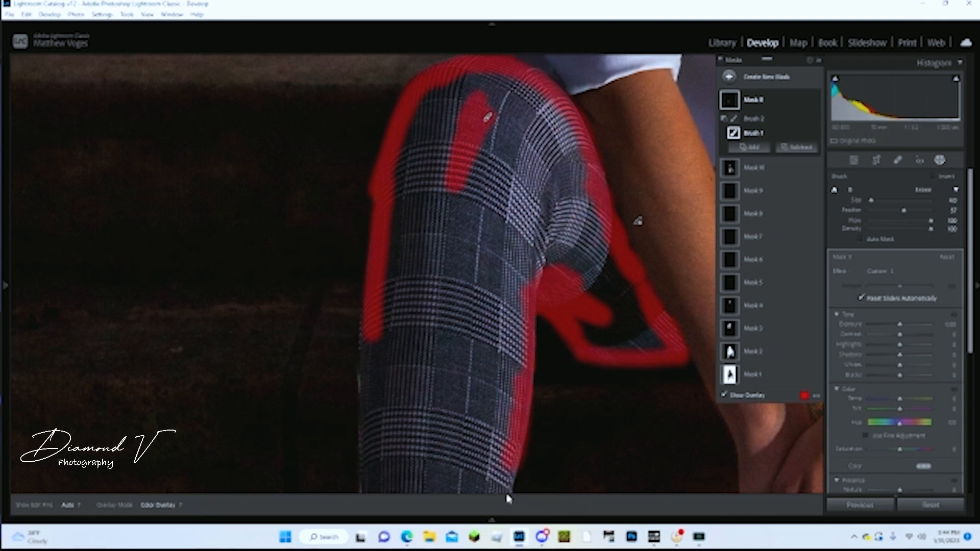
pyautogui.press('h')
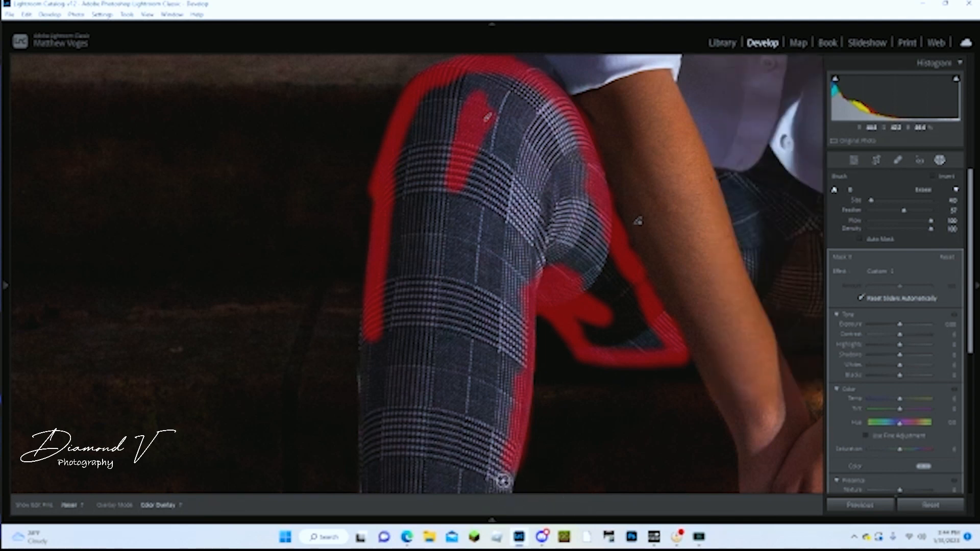
pyautogui.moveTo(507, 471)
pyautogui.mouseDown()
pyautogui.moveTo(496, 492)
pyautogui.moveTo(366, 492)
pyautogui.mouseUp()
pyautogui.moveTo(370, 330)
pyautogui.mouseDown()
pyautogui.moveTo(373, 424)
pyautogui.moveTo(369, 415)
pyautogui.mouseUp()
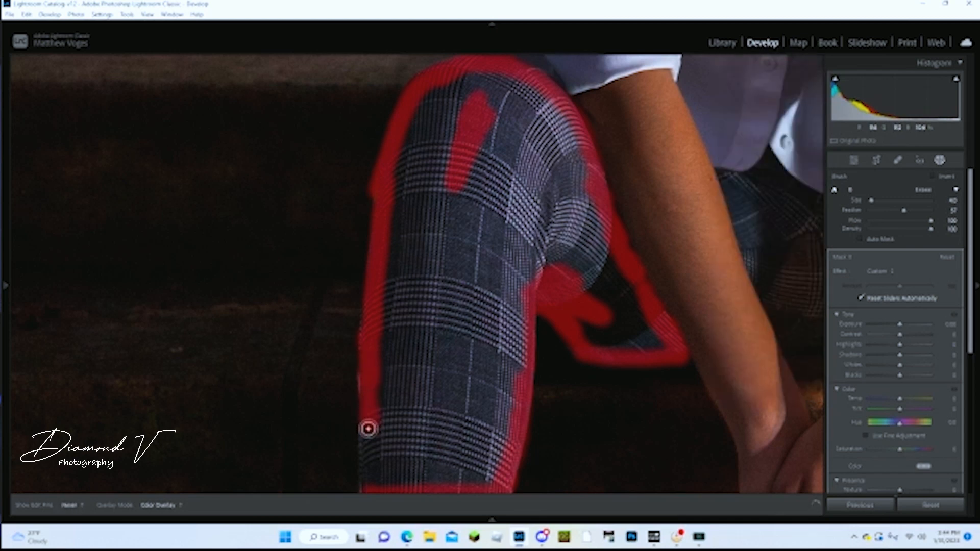
pyautogui.moveTo(370, 467); pyautogui.dragTo(372, 488)
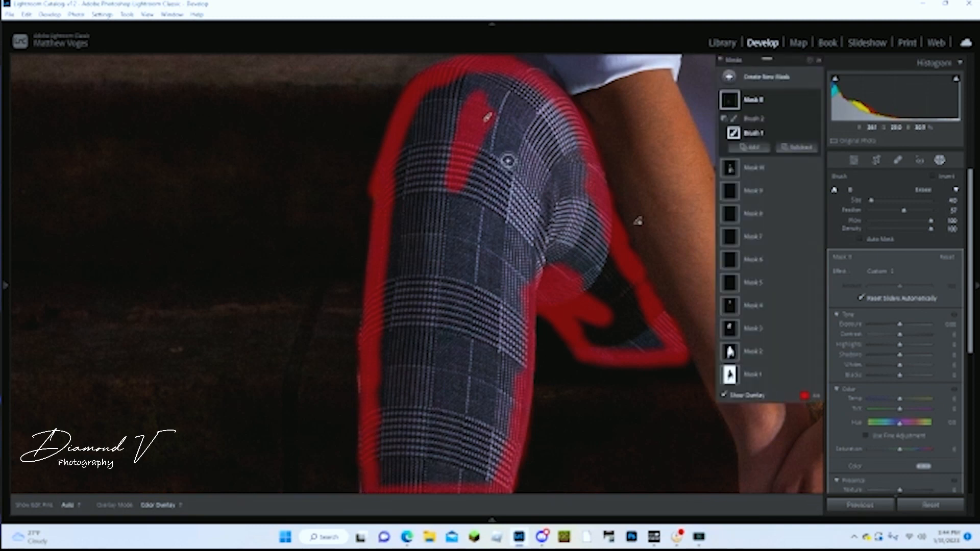
# Fill the inside of the trouser outline with a larger, less feathered brush and erase the overspill on the forearm.
pyautogui.scroll(6, 508, 161)
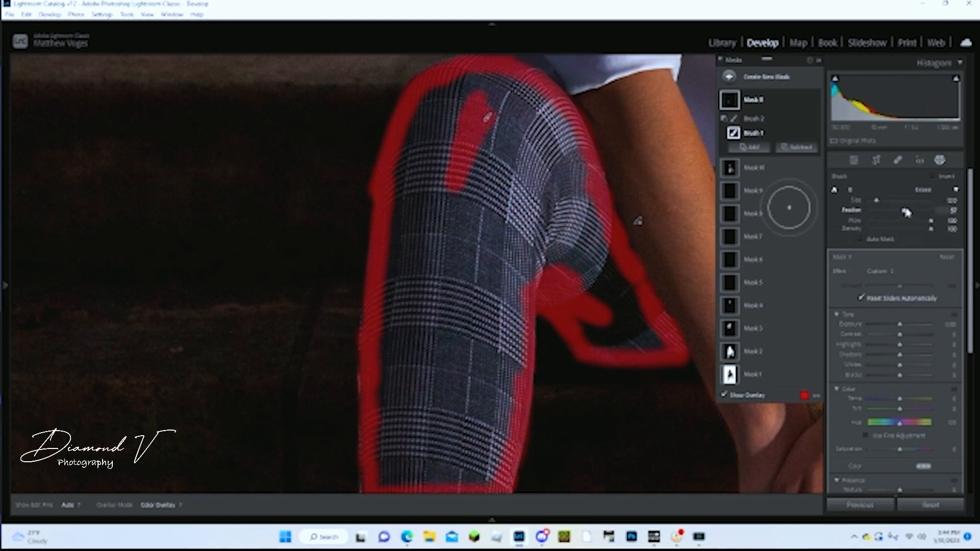
pyautogui.moveTo(883, 216); pyautogui.dragTo(882, 217)
pyautogui.moveTo(513, 118)
pyautogui.mouseDown()
pyautogui.moveTo(489, 121)
pyautogui.moveTo(495, 114)
pyautogui.mouseUp()
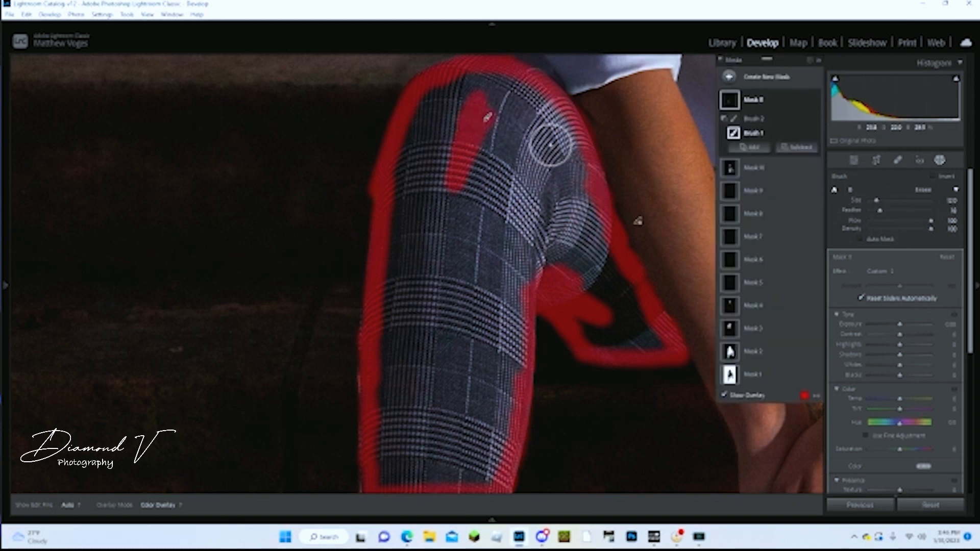
pyautogui.moveTo(536, 147)
pyautogui.mouseDown()
pyautogui.moveTo(489, 102)
pyautogui.moveTo(500, 88)
pyautogui.moveTo(457, 94)
pyautogui.moveTo(430, 134)
pyautogui.moveTo(441, 101)
pyautogui.moveTo(416, 163)
pyautogui.moveTo(415, 224)
pyautogui.moveTo(456, 124)
pyautogui.moveTo(554, 142)
pyautogui.moveTo(581, 172)
pyautogui.moveTo(521, 123)
pyautogui.moveTo(548, 126)
pyautogui.moveTo(509, 100)
pyautogui.moveTo(550, 115)
pyautogui.moveTo(569, 146)
pyautogui.moveTo(508, 88)
pyautogui.moveTo(557, 177)
pyautogui.moveTo(634, 258)
pyautogui.moveTo(612, 275)
pyautogui.moveTo(652, 336)
pyautogui.moveTo(589, 340)
pyautogui.moveTo(623, 336)
pyautogui.moveTo(620, 317)
pyautogui.moveTo(578, 272)
pyautogui.moveTo(623, 317)
pyautogui.moveTo(585, 322)
pyautogui.moveTo(536, 272)
pyautogui.moveTo(609, 279)
pyautogui.moveTo(626, 299)
pyautogui.moveTo(607, 268)
pyautogui.moveTo(519, 210)
pyautogui.moveTo(552, 256)
pyautogui.moveTo(527, 230)
pyautogui.moveTo(547, 214)
pyautogui.moveTo(483, 157)
pyautogui.moveTo(456, 374)
pyautogui.moveTo(493, 235)
pyautogui.moveTo(492, 348)
pyautogui.moveTo(509, 283)
pyautogui.moveTo(514, 312)
pyautogui.moveTo(489, 452)
pyautogui.moveTo(431, 477)
pyautogui.moveTo(383, 447)
pyautogui.moveTo(381, 353)
pyautogui.moveTo(411, 175)
pyautogui.moveTo(453, 175)
pyautogui.moveTo(448, 294)
pyautogui.moveTo(434, 332)
pyautogui.moveTo(427, 305)
pyautogui.moveTo(412, 409)
pyautogui.moveTo(458, 438)
pyautogui.moveTo(443, 420)
pyautogui.mouseUp()
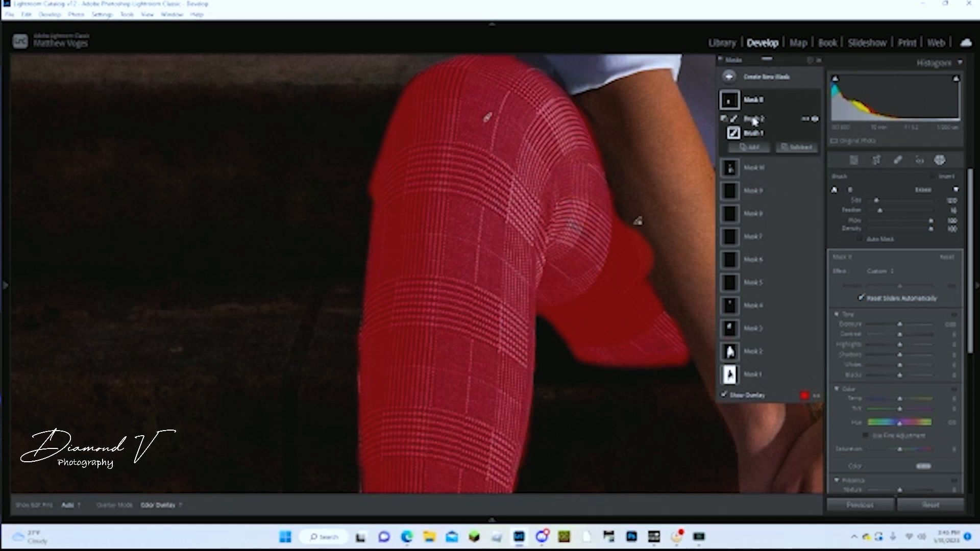
pyautogui.press('h')
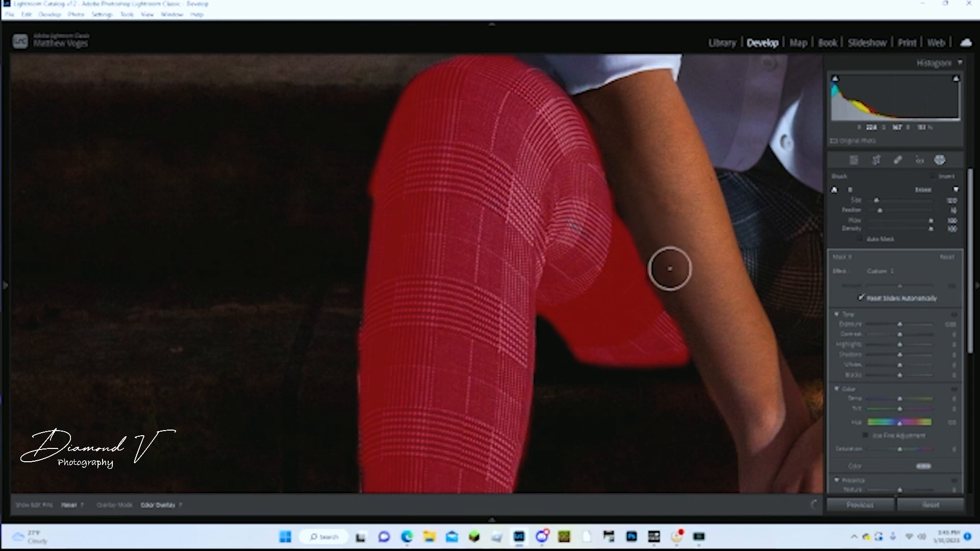
pyautogui.press('h')
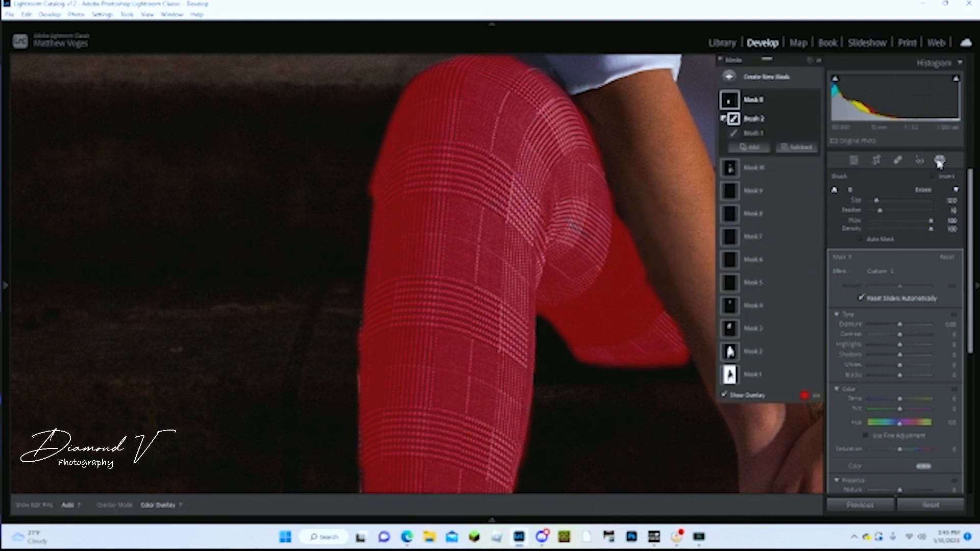
# Outline the side edges and hem of the lower trouser cuff using the trouser mask's original brush at a smaller size with feather 54.
pyautogui.click(940, 163)
pyautogui.moveTo(532, 328); pyautogui.dragTo(517, 61)
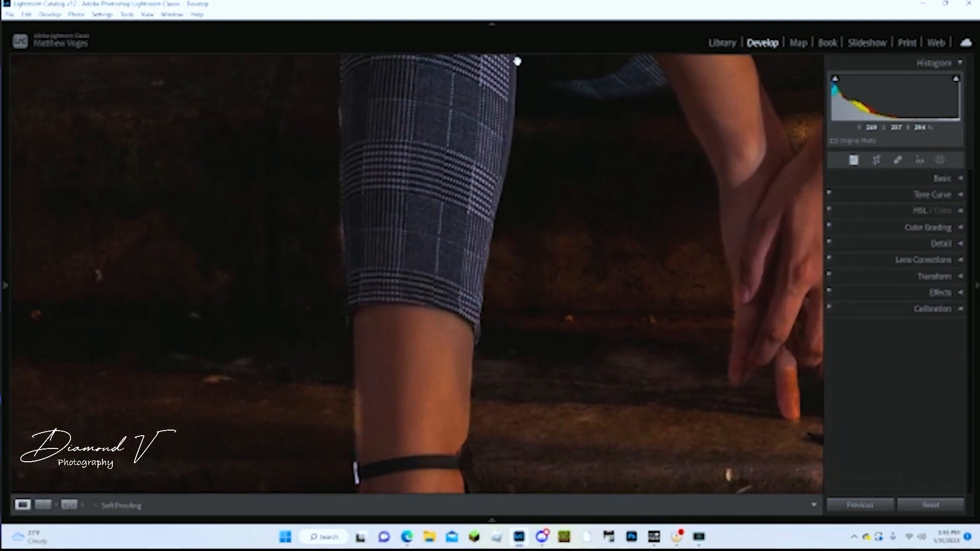
pyautogui.click(940, 160)
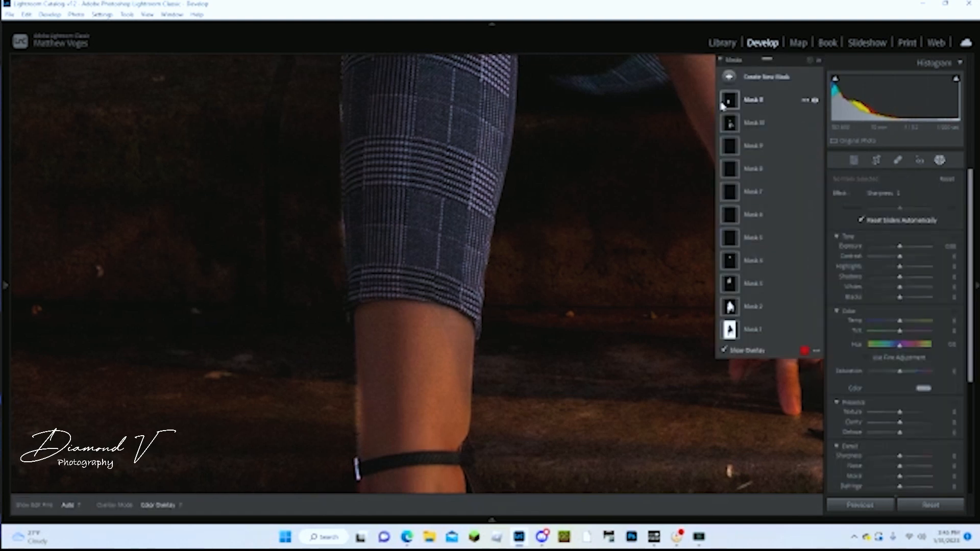
pyautogui.click(732, 102)
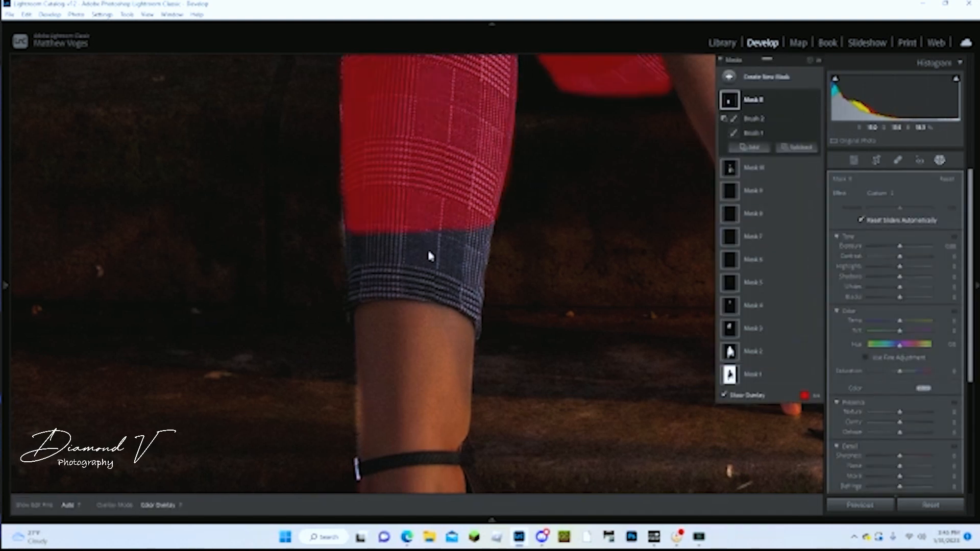
pyautogui.click(735, 134)
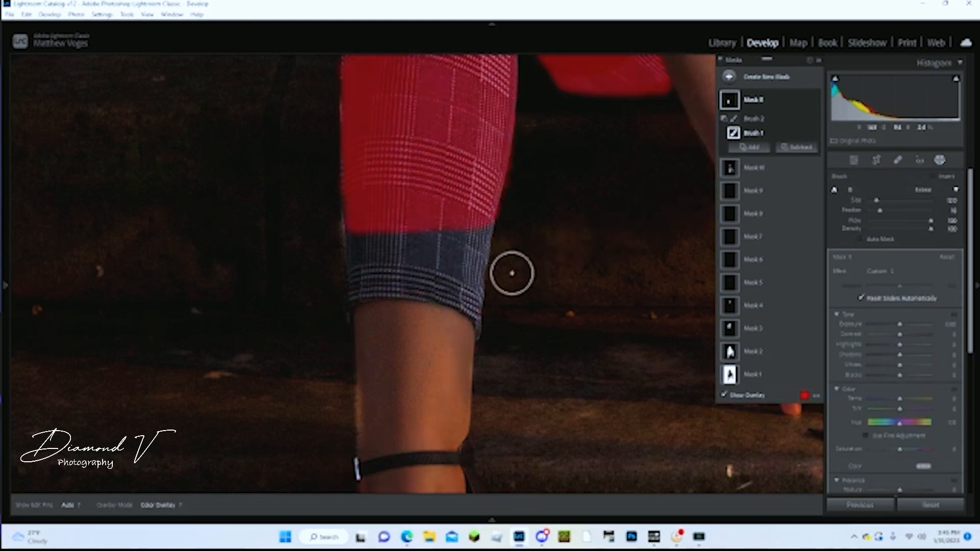
pyautogui.scroll(-4, 514, 268)
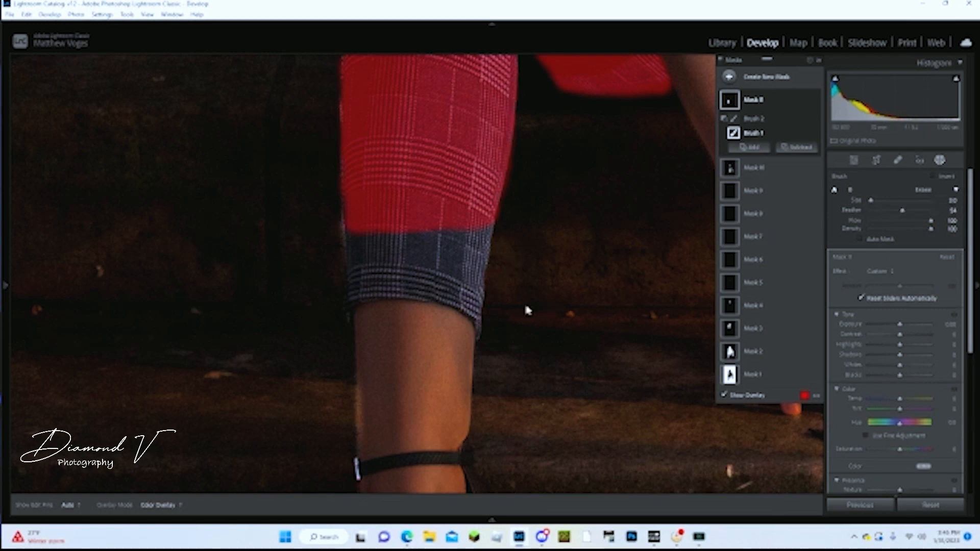
pyautogui.press('h')
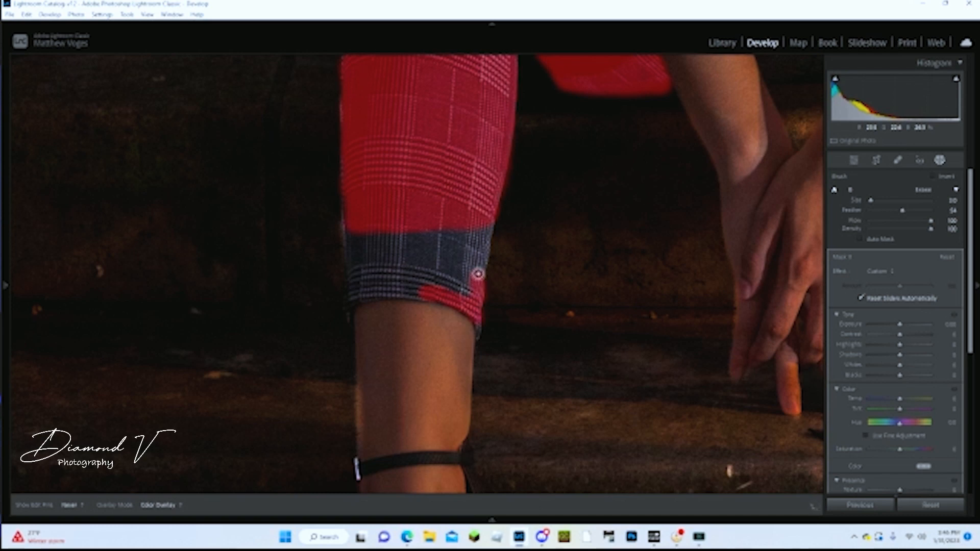
pyautogui.moveTo(488, 226); pyautogui.dragTo(486, 226)
pyautogui.moveTo(351, 227); pyautogui.dragTo(354, 277)
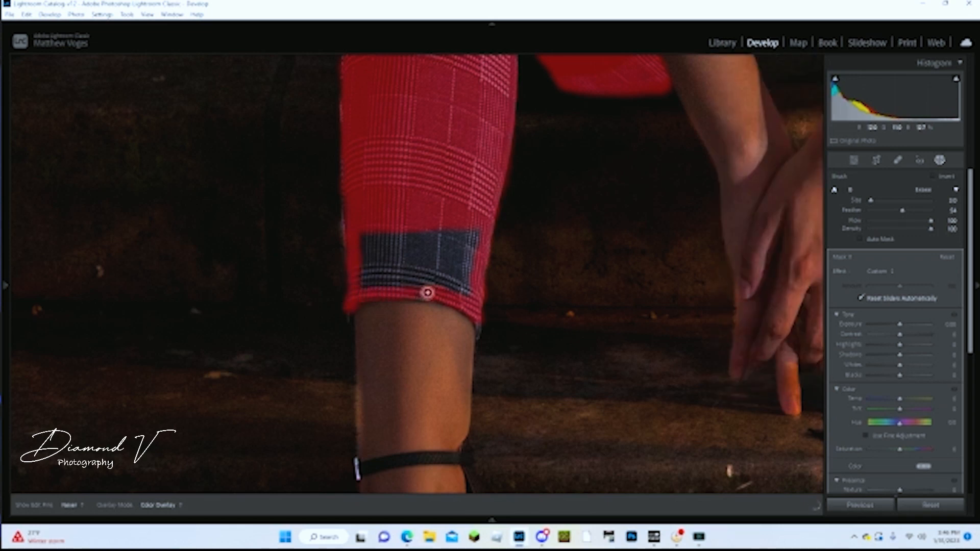
pyautogui.moveTo(425, 291); pyautogui.dragTo(432, 289)
pyautogui.moveTo(482, 322); pyautogui.dragTo(482, 324)
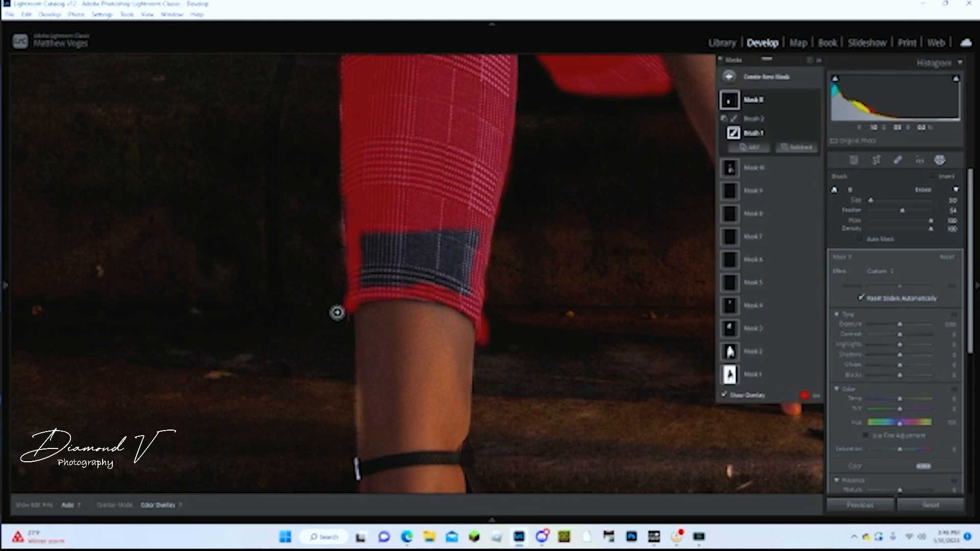
pyautogui.press('h')
# Erase the mask spill around both lower corners of the trouser cuff with the subtracting brush.
pyautogui.press('h')
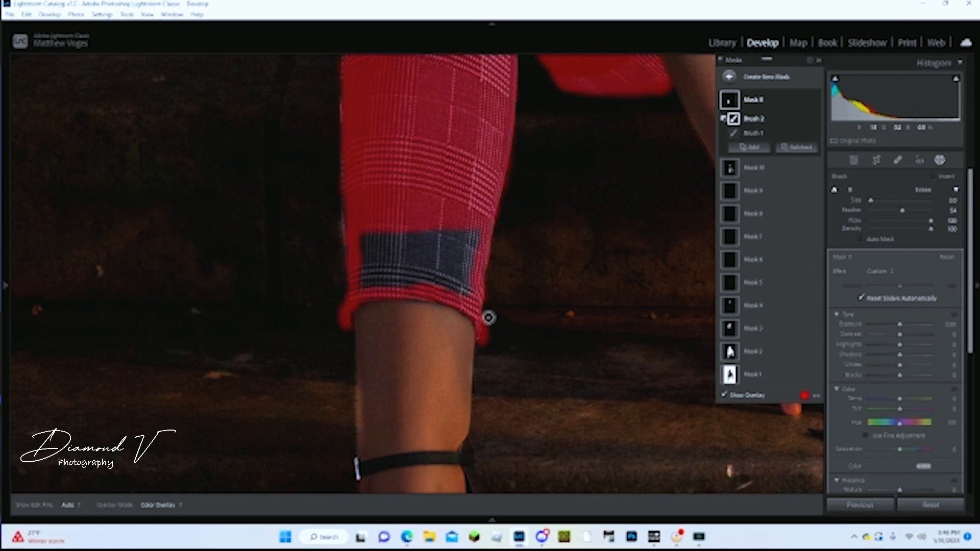
pyautogui.press('h')
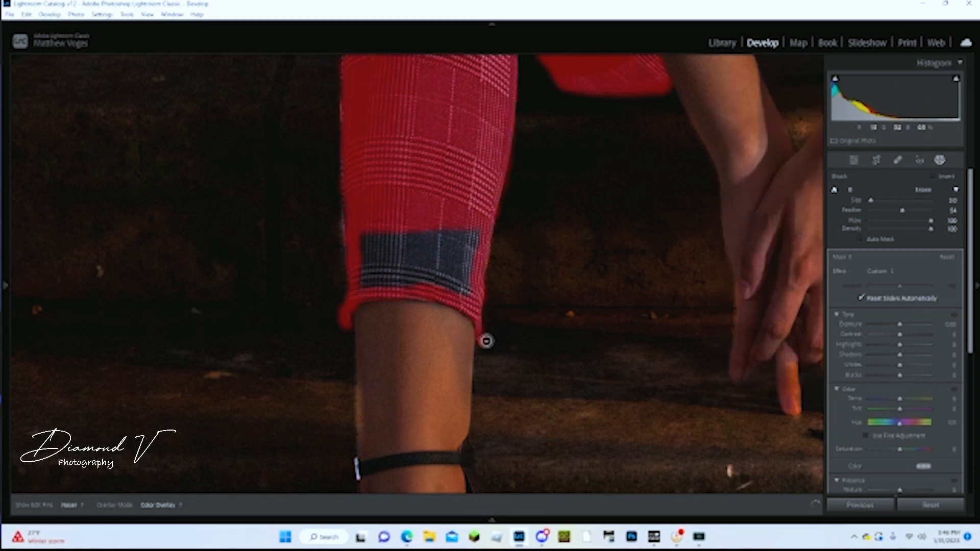
pyautogui.press('h')
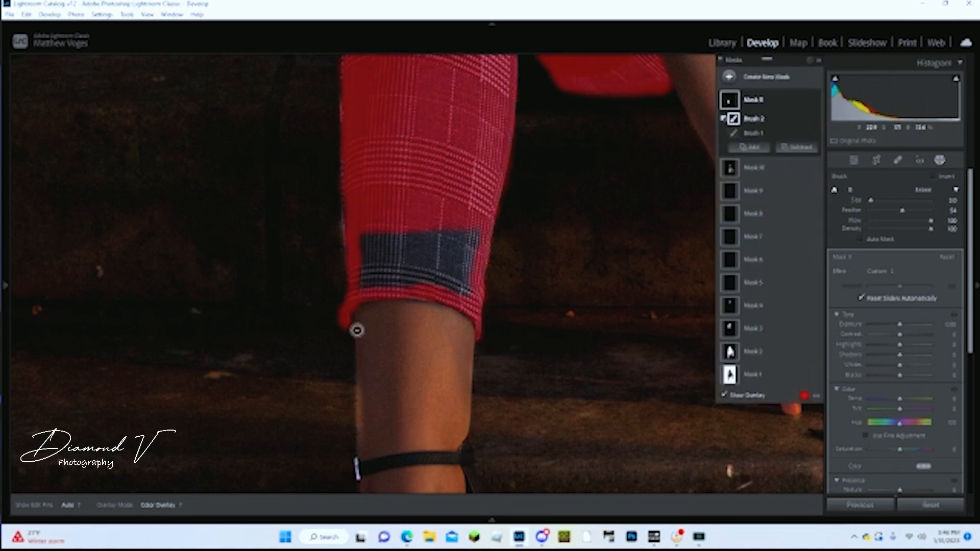
pyautogui.press('h')
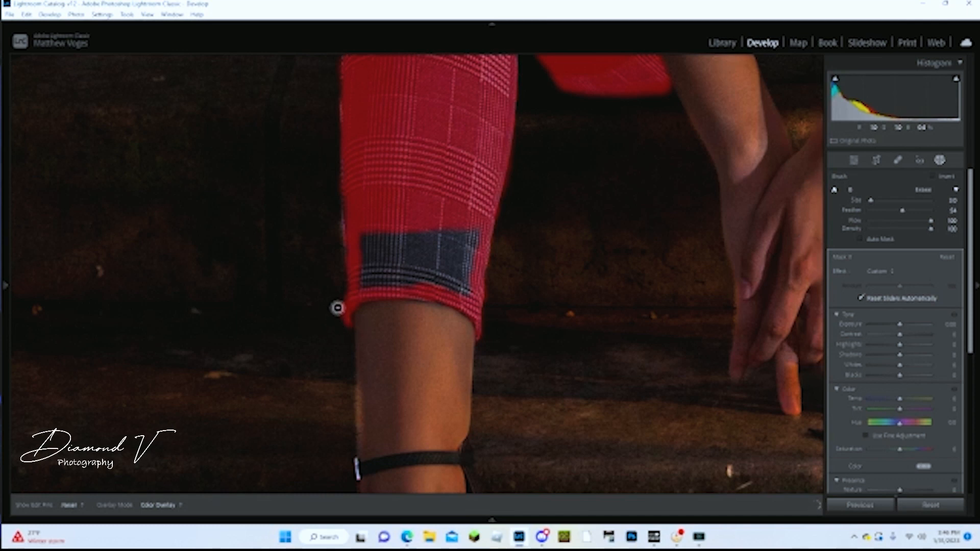
pyautogui.press('h')
pyautogui.press('h')
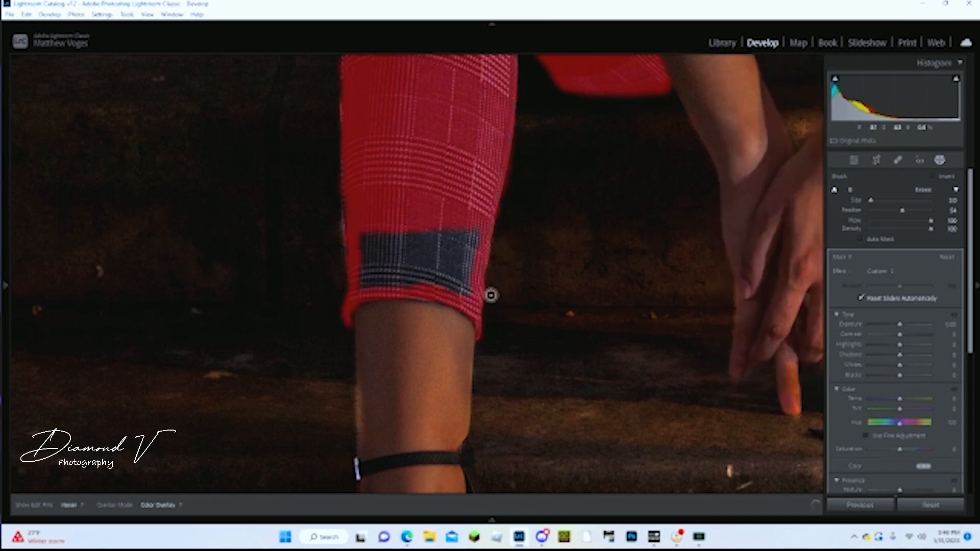
pyautogui.press('h')
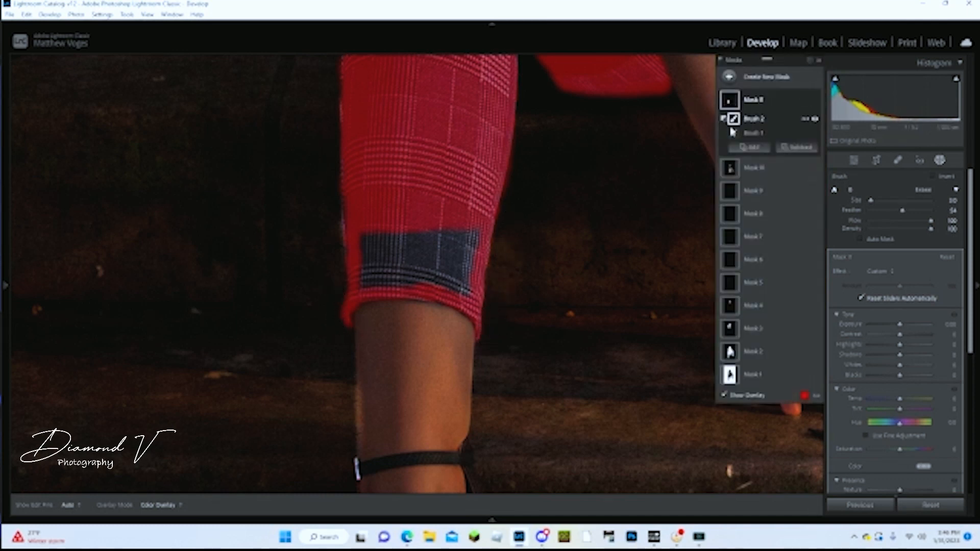
# Try to fill the unpainted centre of the trouser cuff with a larger brush.
pyautogui.scroll(5, 708, 130)
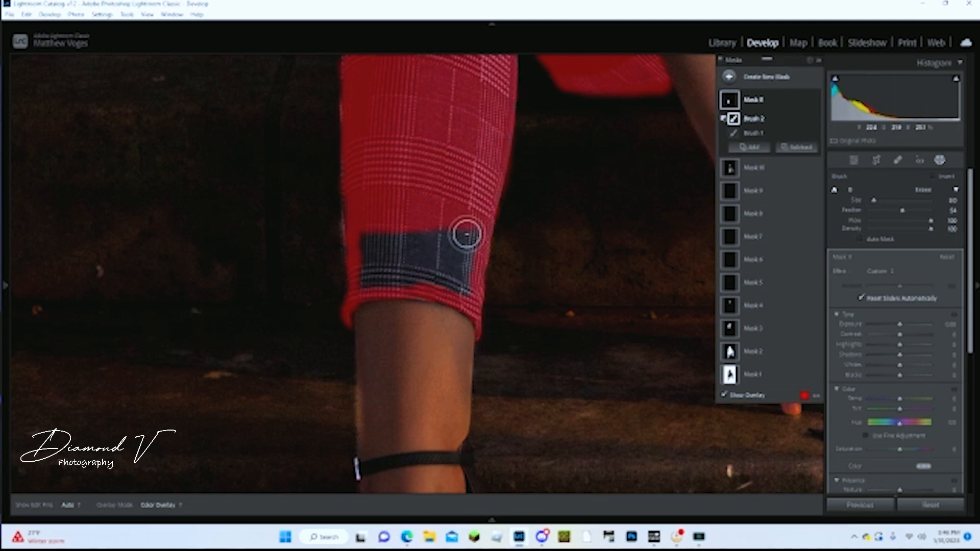
pyautogui.press('h')
pyautogui.press('h')
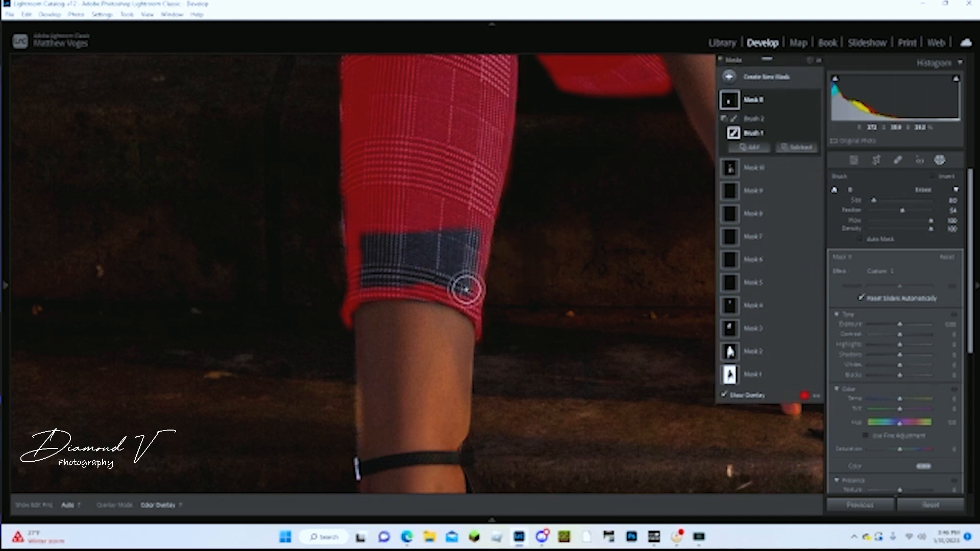
pyautogui.press('h')
pyautogui.moveTo(466, 242)
pyautogui.mouseDown()
pyautogui.moveTo(466, 265)
pyautogui.moveTo(462, 232)
pyautogui.moveTo(468, 252)
pyautogui.moveTo(433, 250)
pyautogui.mouseUp()
pyautogui.press('h')
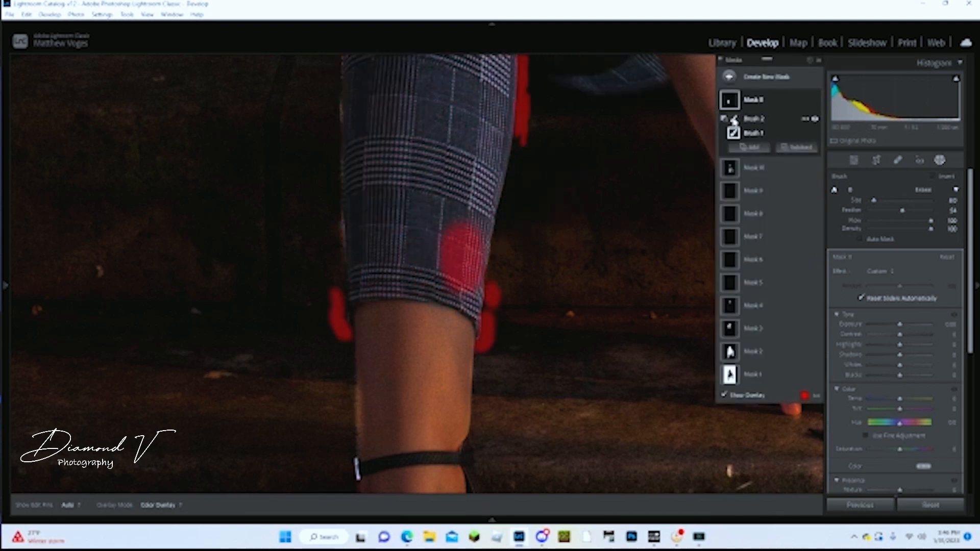
pyautogui.press('h')
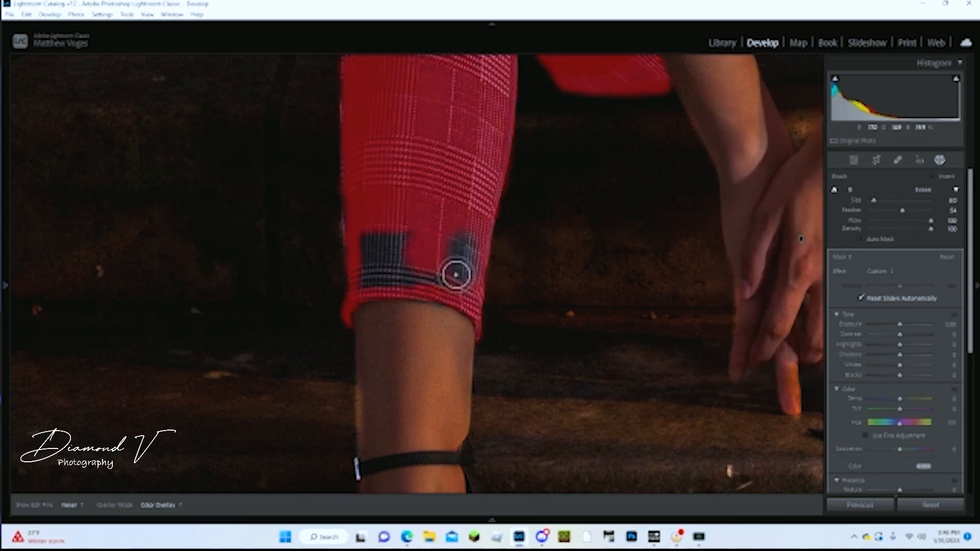
pyautogui.moveTo(418, 282)
pyautogui.mouseDown()
pyautogui.moveTo(378, 281)
pyautogui.moveTo(365, 267)
pyautogui.moveTo(379, 228)
pyautogui.moveTo(396, 256)
pyautogui.moveTo(451, 217)
pyautogui.moveTo(468, 91)
pyautogui.mouseUp()
pyautogui.press('h')
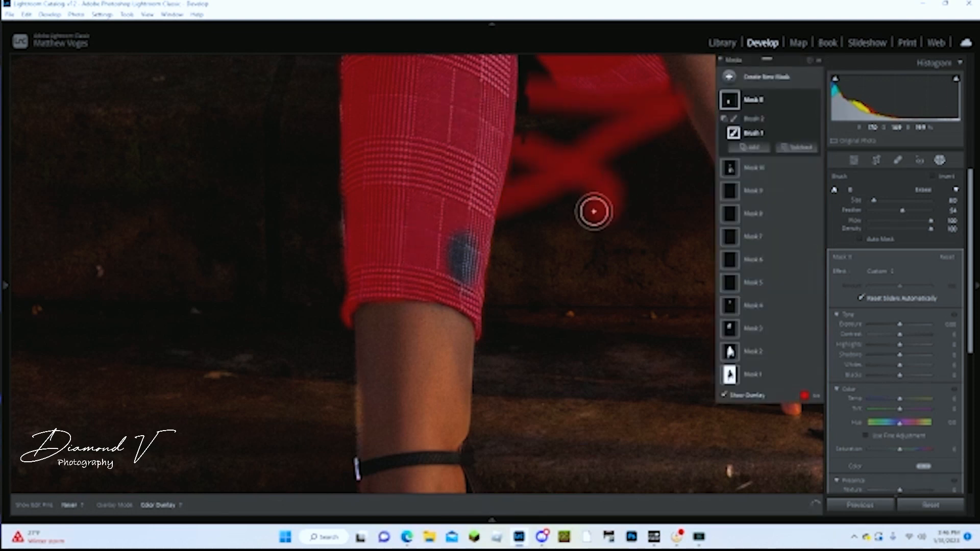
# Undo the recent fill strokes and the mistaken subtracting stroke on the trouser cuff.
pyautogui.click(47, 14)
pyautogui.click(30, 27)
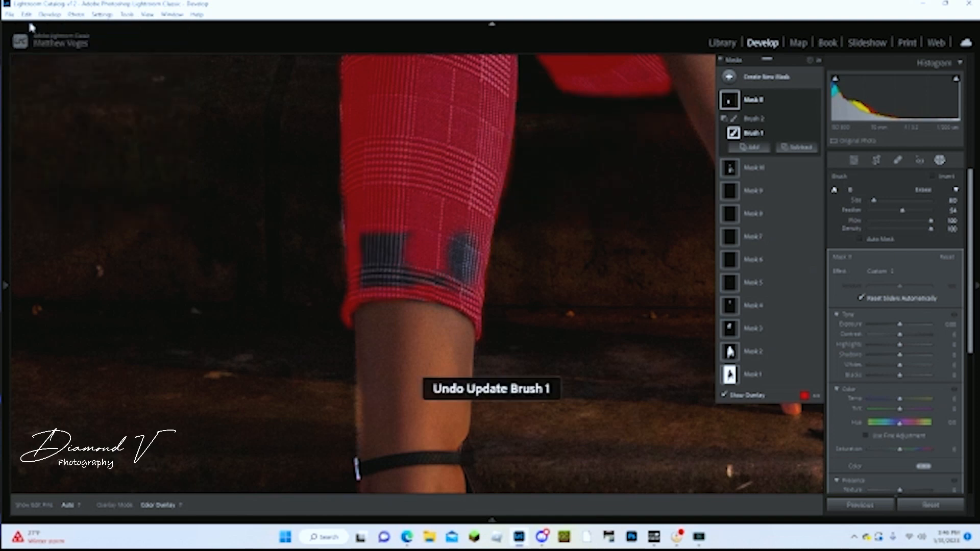
pyautogui.click(26, 14)
pyautogui.click(33, 28)
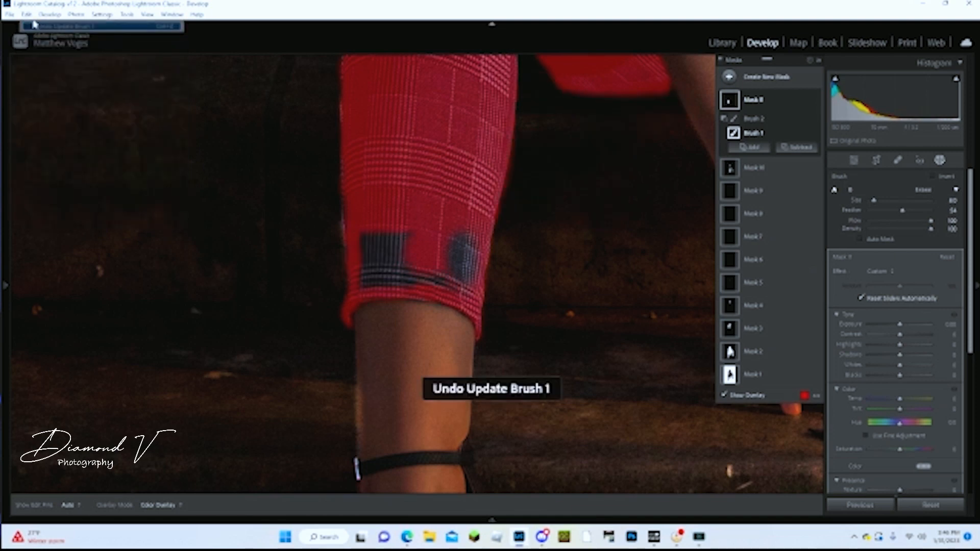
pyautogui.click(28, 15)
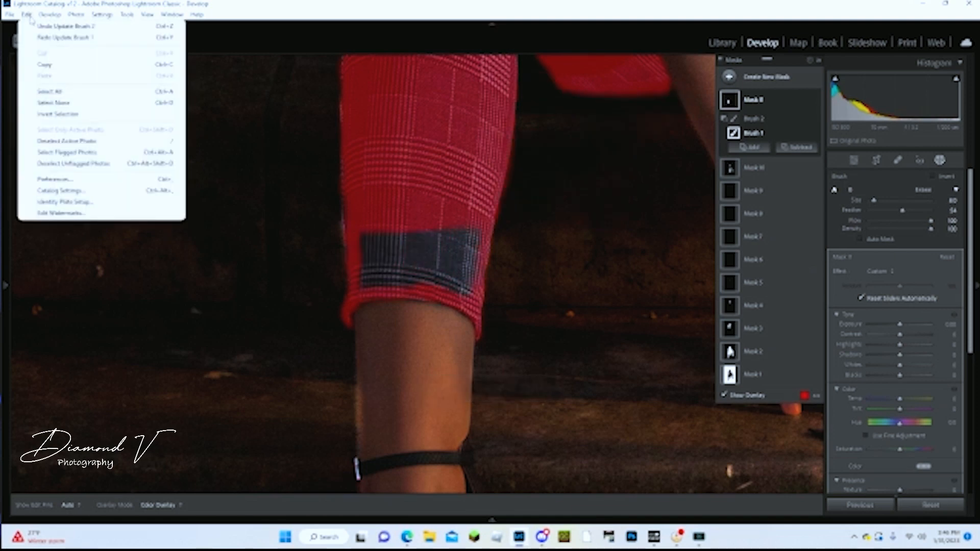
pyautogui.click(39, 27)
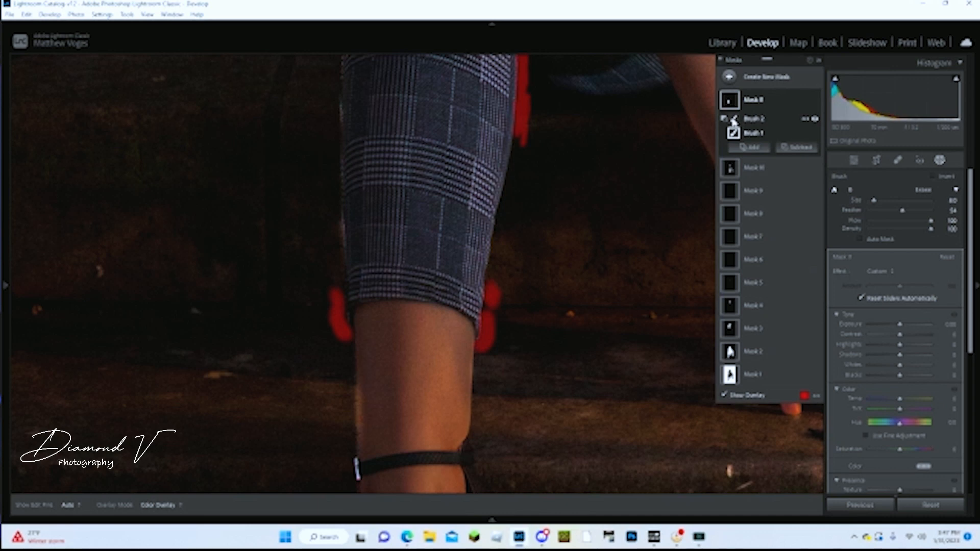
# Fill the unpainted centre of the trouser cuff using the mask's original brush.
pyautogui.click(753, 120)
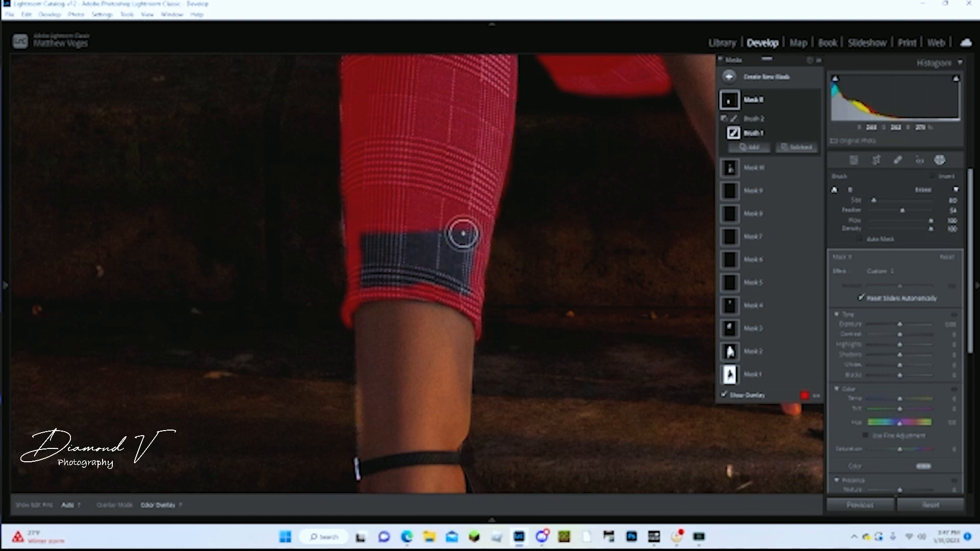
pyautogui.press('h')
pyautogui.moveTo(464, 239)
pyautogui.mouseDown()
pyautogui.moveTo(464, 289)
pyautogui.moveTo(375, 277)
pyautogui.moveTo(369, 234)
pyautogui.moveTo(366, 283)
pyautogui.moveTo(441, 254)
pyautogui.moveTo(425, 244)
pyautogui.moveTo(390, 249)
pyautogui.moveTo(401, 214)
pyautogui.mouseUp()
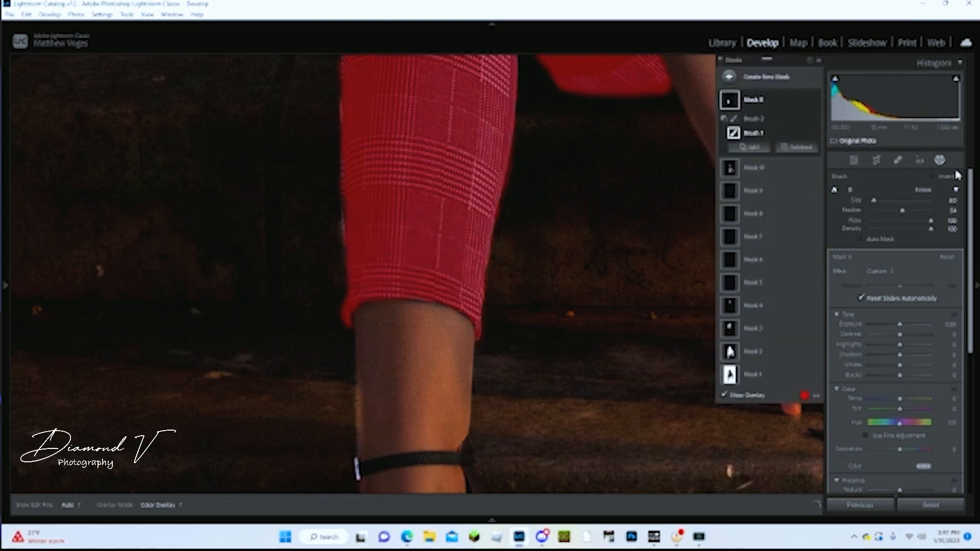
# Set the trouser mask's Texture to 100 and Clarity to 20, and compare the leg with the mask off and on.
pyautogui.click(939, 161)
pyautogui.moveTo(639, 180); pyautogui.dragTo(616, 339)
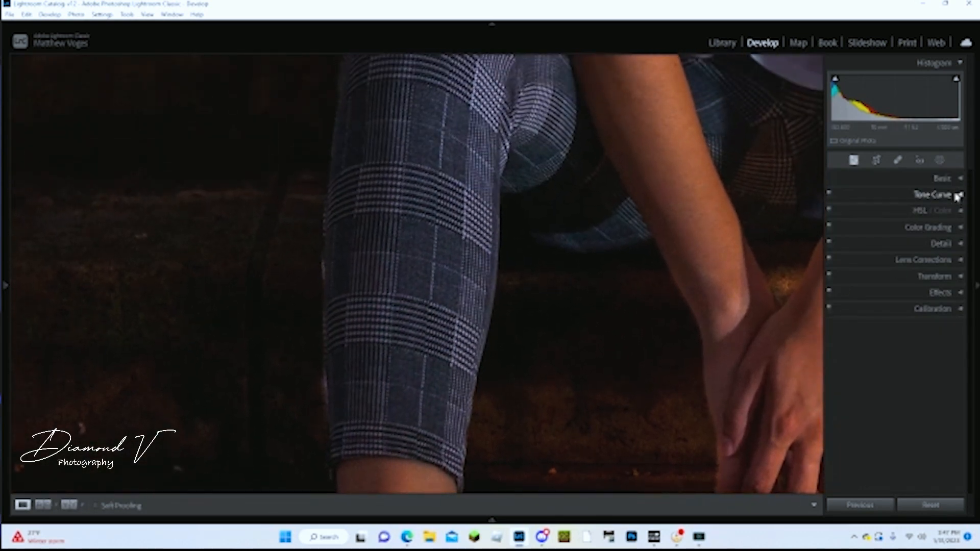
pyautogui.click(941, 162)
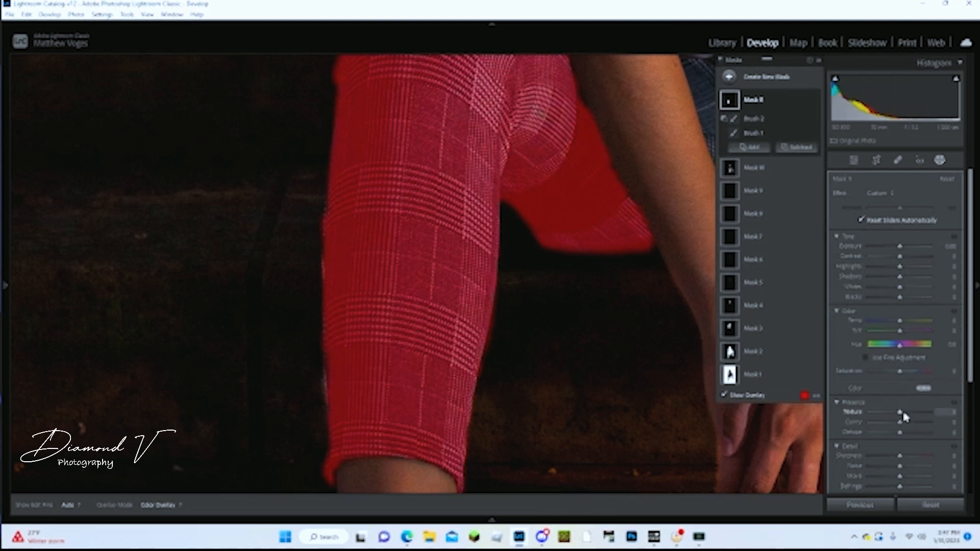
pyautogui.moveTo(901, 416); pyautogui.dragTo(947, 408)
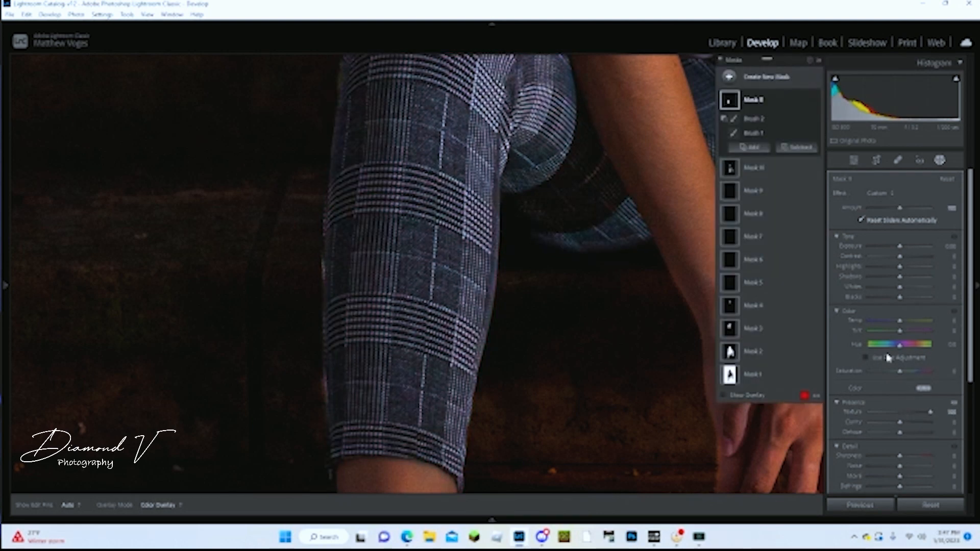
pyautogui.click(952, 424)
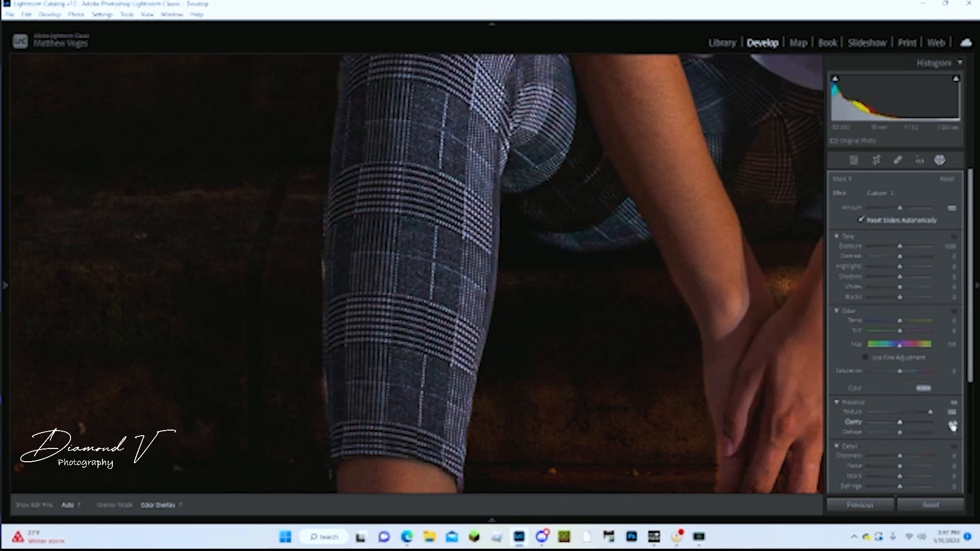
pyautogui.press('Return')
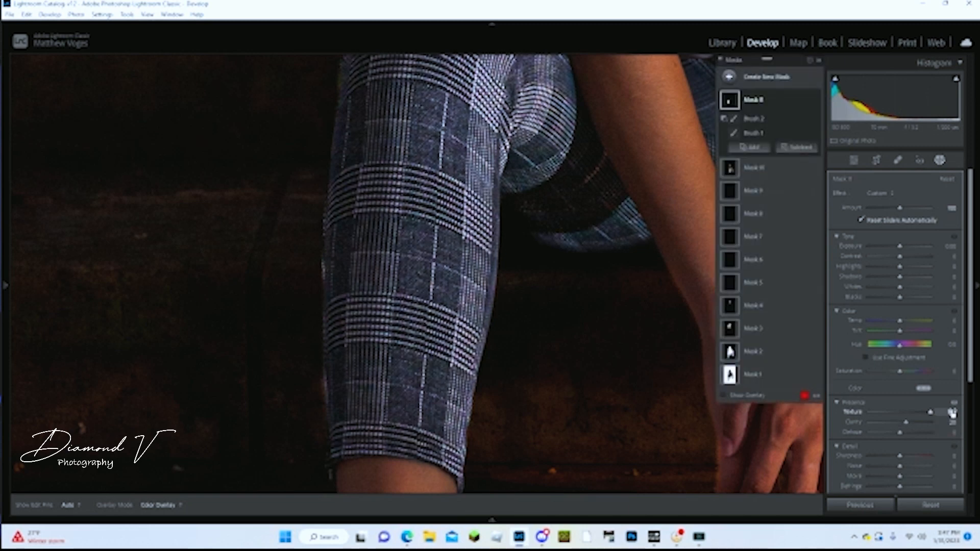
pyautogui.click(816, 102)
pyautogui.click(815, 101)
# Add the lower part of the other trouser leg to the same mask with its original brush, and undo the last edit.
pyautogui.click(935, 162)
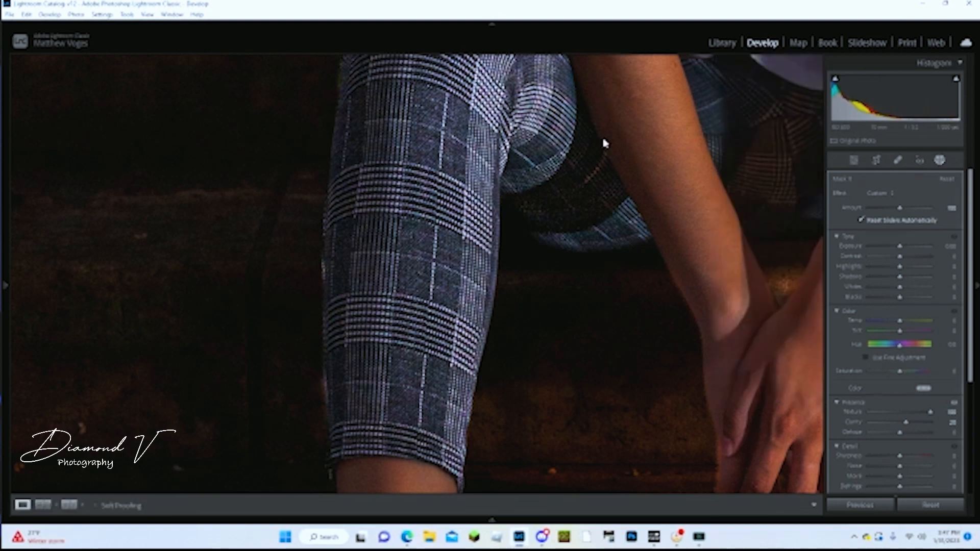
pyautogui.moveTo(691, 144); pyautogui.dragTo(377, 155)
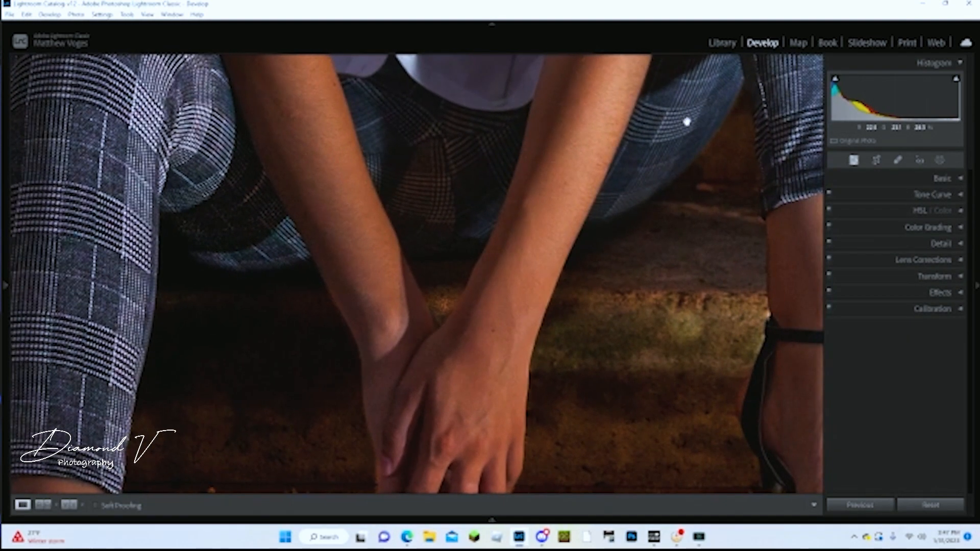
pyautogui.click(941, 162)
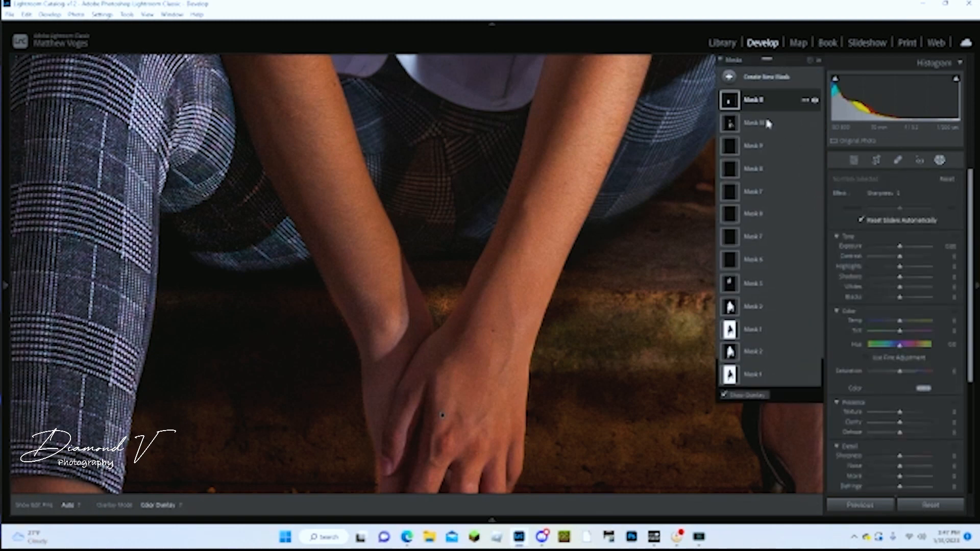
pyautogui.click(766, 102)
pyautogui.click(755, 134)
pyautogui.moveTo(386, 82)
pyautogui.mouseDown()
pyautogui.moveTo(403, 192)
pyautogui.moveTo(464, 149)
pyautogui.moveTo(487, 190)
pyautogui.moveTo(497, 179)
pyautogui.mouseUp()
pyautogui.moveTo(360, 96); pyautogui.dragTo(377, 118)
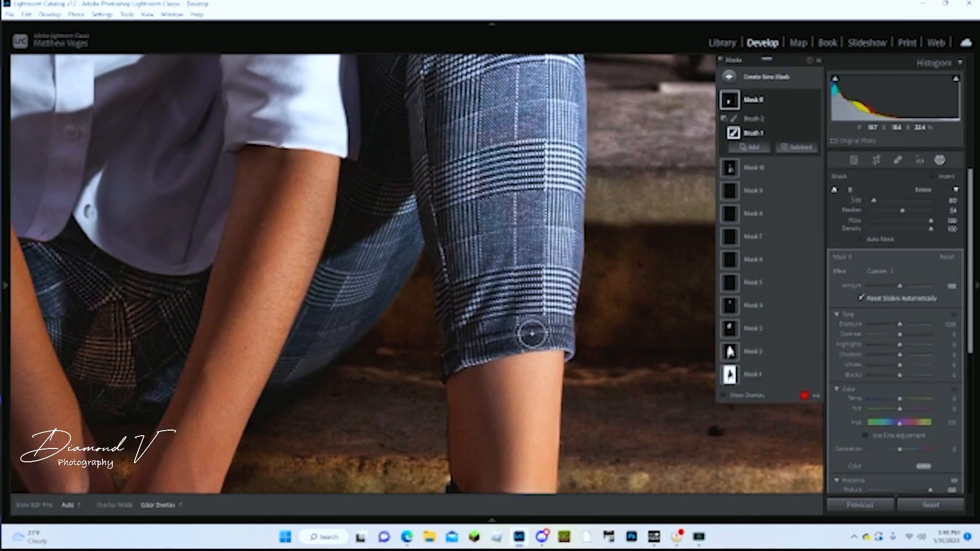
pyautogui.moveTo(532, 334)
pyautogui.mouseDown()
pyautogui.moveTo(446, 354)
pyautogui.moveTo(521, 276)
pyautogui.moveTo(424, 235)
pyautogui.moveTo(306, 326)
pyautogui.moveTo(341, 252)
pyautogui.moveTo(426, 191)
pyautogui.mouseUp()
pyautogui.moveTo(574, 72)
pyautogui.mouseDown()
pyautogui.moveTo(580, 239)
pyautogui.moveTo(469, 122)
pyautogui.moveTo(373, 163)
pyautogui.moveTo(433, 108)
pyautogui.moveTo(389, 195)
pyautogui.mouseUp()
pyautogui.moveTo(549, 138)
pyautogui.mouseDown()
pyautogui.moveTo(485, 248)
pyautogui.moveTo(462, 261)
pyautogui.mouseUp()
pyautogui.click(26, 14)
pyautogui.click(46, 25)
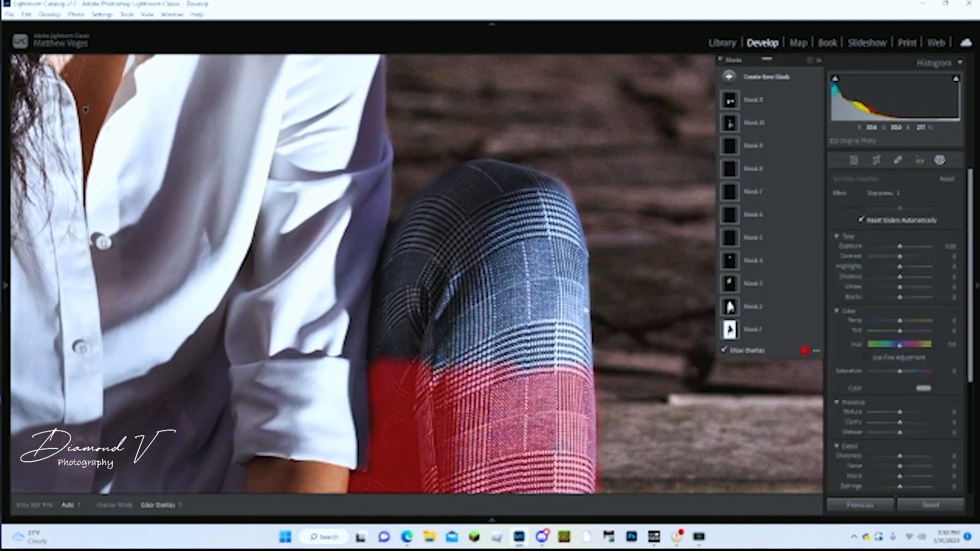
# Fill the knee and the unpainted upper part of the second trouser leg in the trouser mask.
pyautogui.moveTo(464, 180)
pyautogui.mouseDown()
pyautogui.moveTo(396, 295)
pyautogui.moveTo(497, 245)
pyautogui.moveTo(577, 265)
pyautogui.moveTo(454, 352)
pyautogui.mouseUp()
pyautogui.moveTo(571, 327); pyautogui.dragTo(498, 370)
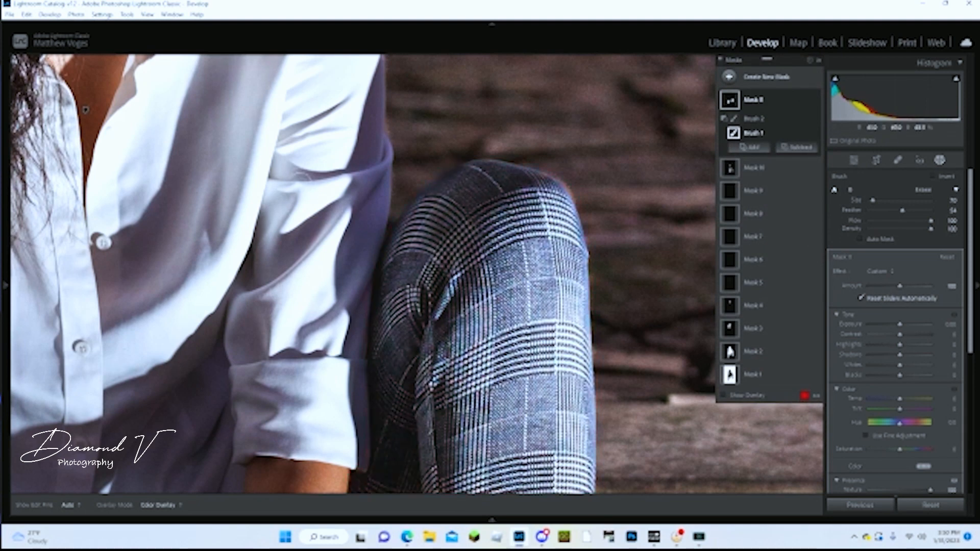
# Try to add the trouser area between the shirt front and the rolled sleeve to the trouser mask.
pyautogui.moveTo(213, 328)
pyautogui.mouseDown()
pyautogui.moveTo(180, 396)
pyautogui.moveTo(160, 419)
pyautogui.moveTo(160, 404)
pyautogui.moveTo(221, 343)
pyautogui.moveTo(129, 433)
pyautogui.moveTo(188, 369)
pyautogui.moveTo(151, 416)
pyautogui.moveTo(129, 478)
pyautogui.moveTo(134, 454)
pyautogui.moveTo(214, 355)
pyautogui.moveTo(207, 381)
pyautogui.moveTo(220, 373)
pyautogui.moveTo(209, 363)
pyautogui.moveTo(226, 460)
pyautogui.moveTo(229, 416)
pyautogui.moveTo(143, 494)
pyautogui.moveTo(203, 474)
pyautogui.moveTo(213, 449)
pyautogui.mouseUp()
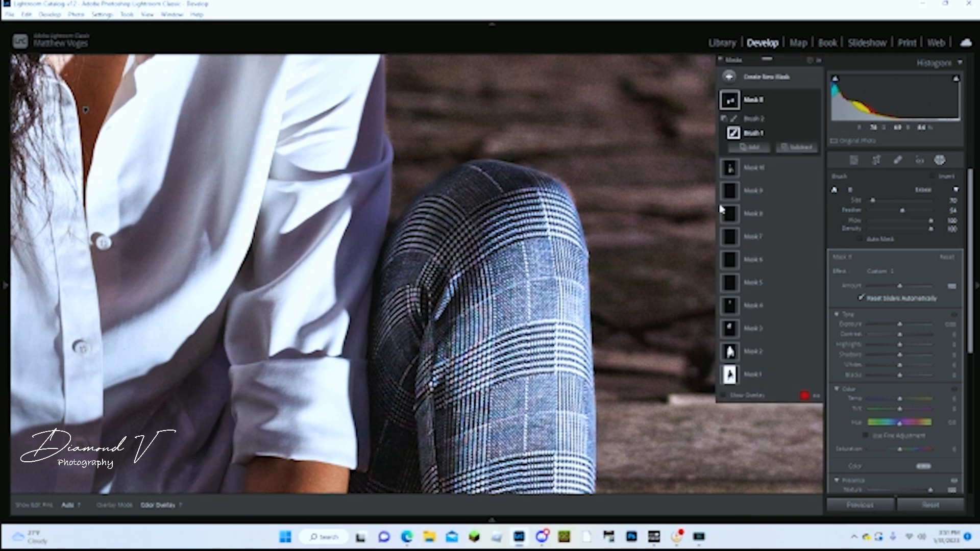
pyautogui.moveTo(735, 103)
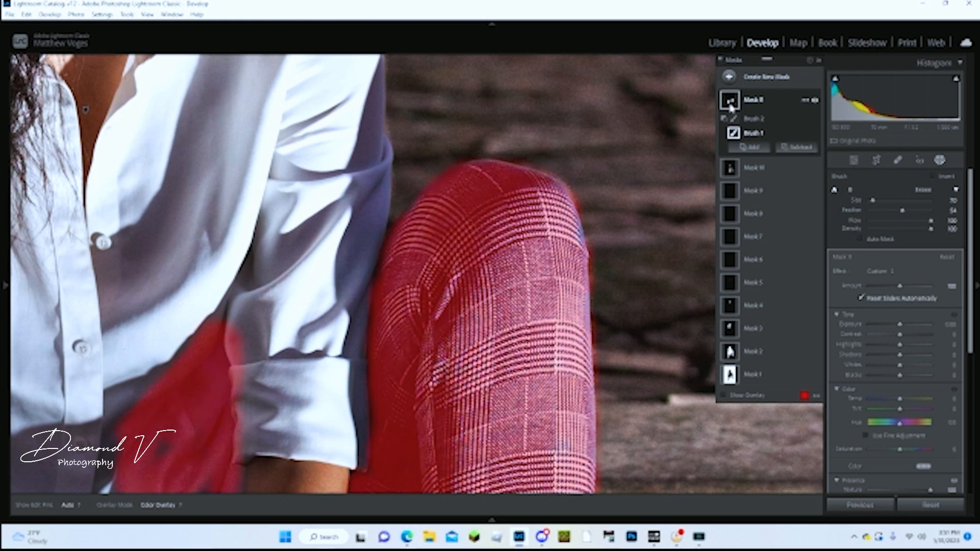
pyautogui.moveTo(163, 444)
pyautogui.mouseDown()
pyautogui.moveTo(164, 473)
pyautogui.moveTo(181, 487)
pyautogui.mouseUp()
pyautogui.moveTo(732, 103)
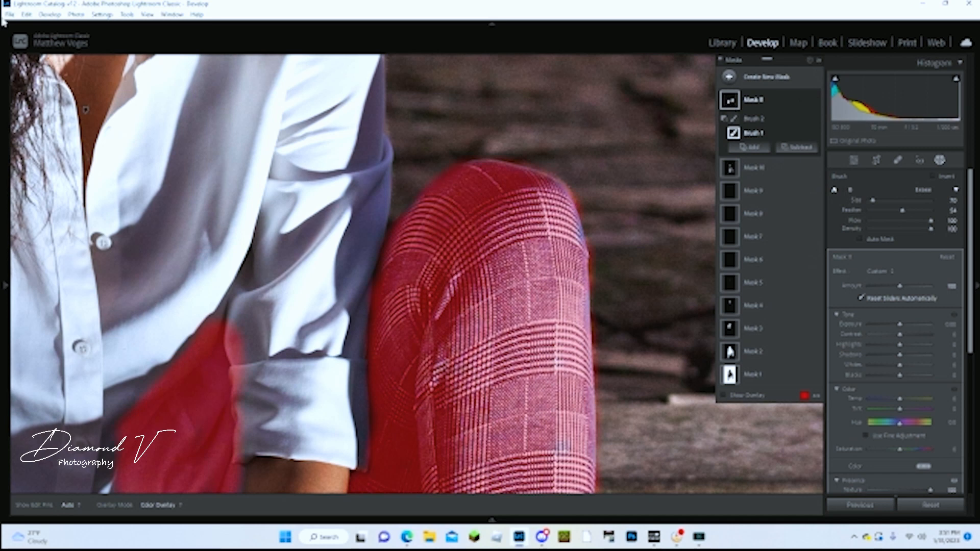
# Undo the brush strokes beside the rolled sleeve and check the trouser mask's coverage.
pyautogui.click(26, 14)
pyautogui.click(38, 28)
pyautogui.click(26, 15)
pyautogui.click(33, 28)
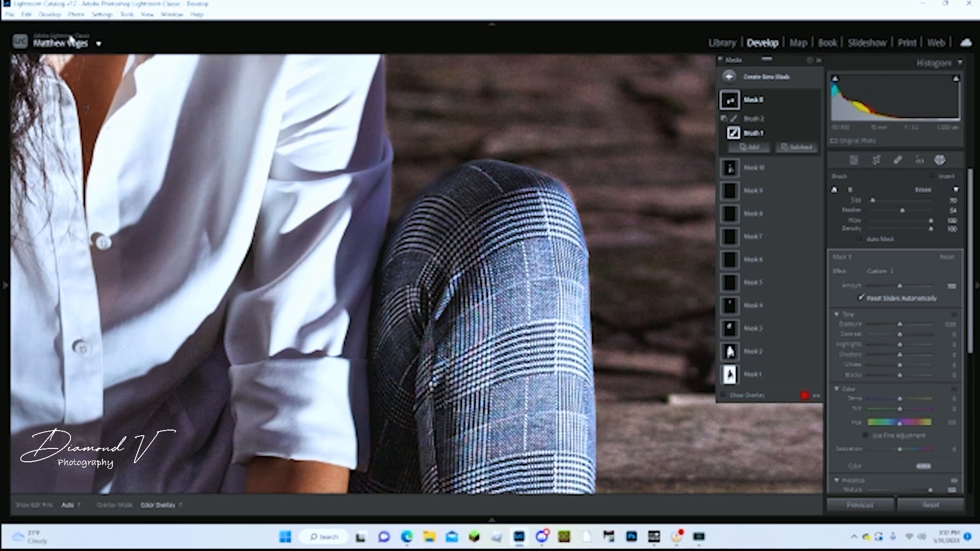
pyautogui.click(28, 15)
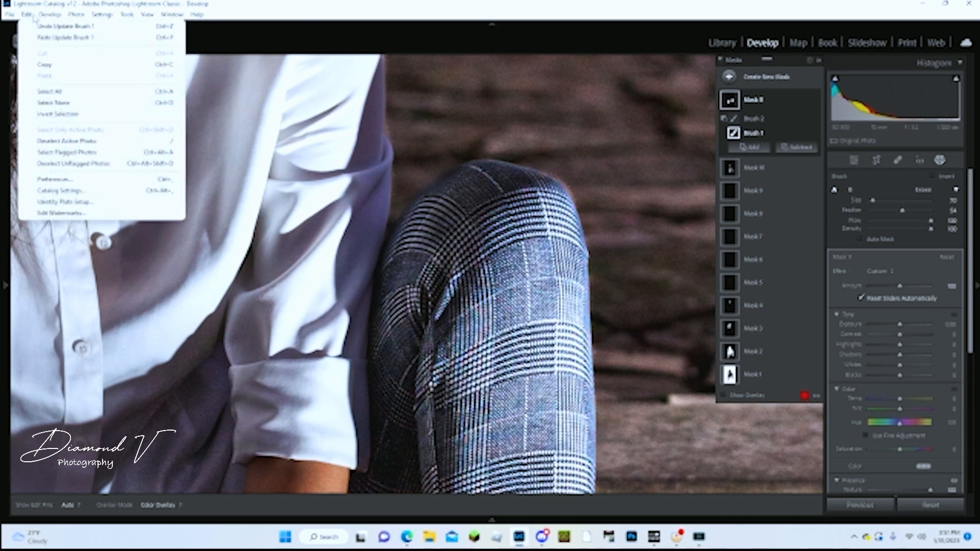
pyautogui.click(35, 29)
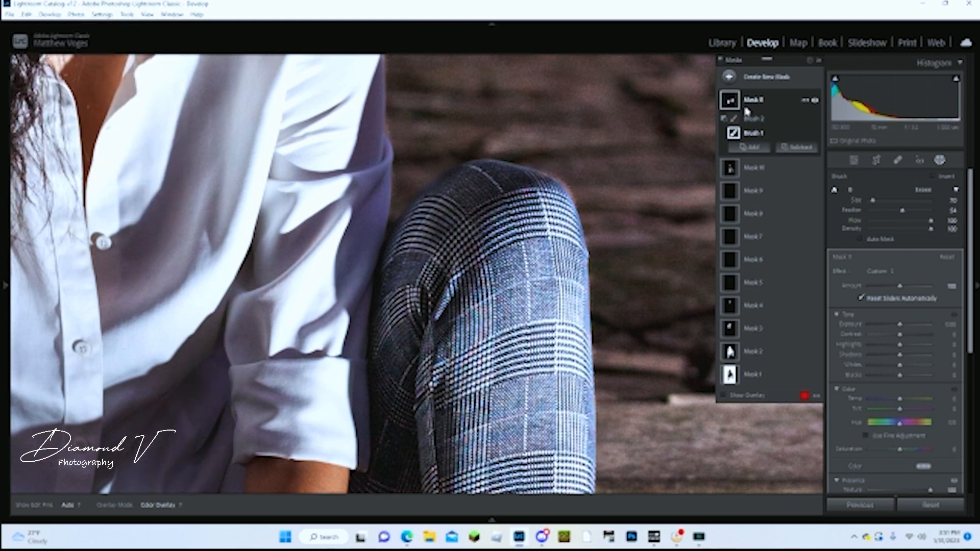
pyautogui.moveTo(731, 104)
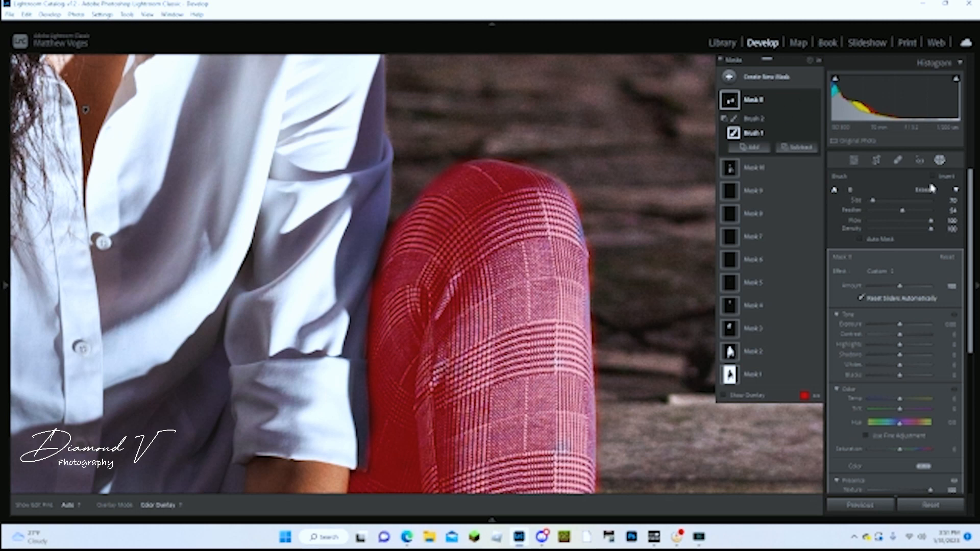
# Leave masking, show the whole photo and compare the edited portrait with its original state.
pyautogui.click(940, 160)
pyautogui.click(442, 240)
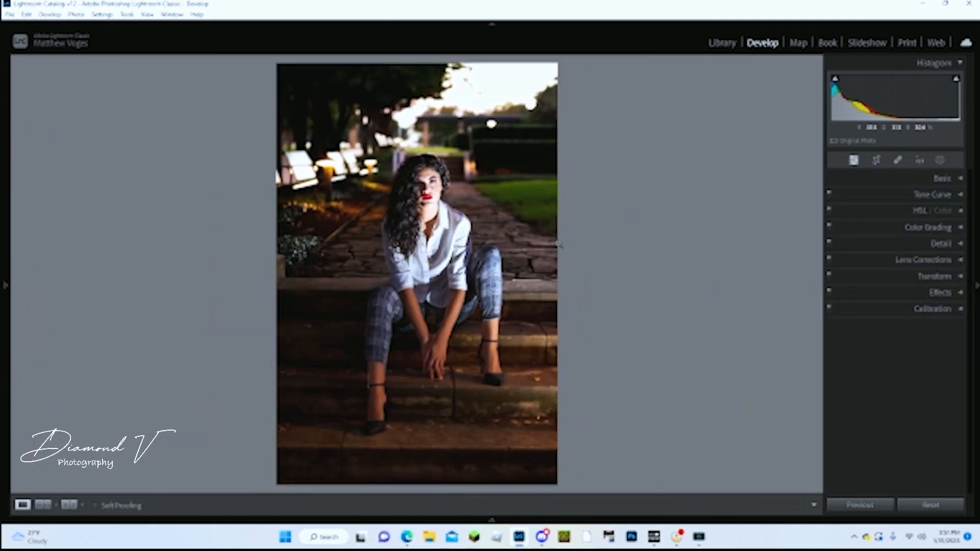
pyautogui.press('\\')
pyautogui.press('\\')
pyautogui.press('\\')
pyautogui.press('\\')
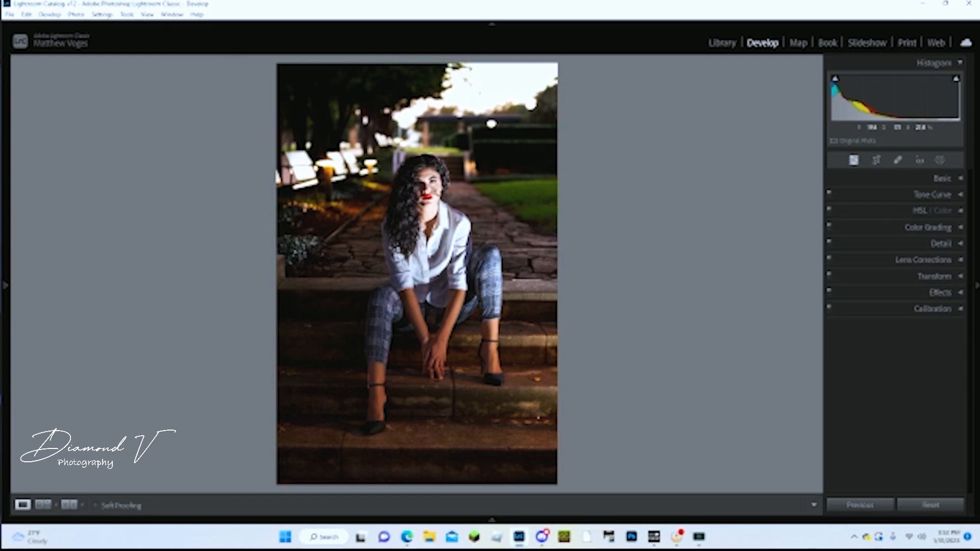
# Inspect the portrait up close, from the face down to the legs, and return to the whole photo.
pyautogui.click(431, 192)
pyautogui.moveTo(446, 227); pyautogui.dragTo(456, 89)
pyautogui.moveTo(436, 166); pyautogui.dragTo(444, 63)
pyautogui.moveTo(339, 399); pyautogui.dragTo(371, 402)
pyautogui.moveTo(524, 160); pyautogui.dragTo(499, 302)
pyautogui.click(499, 302)
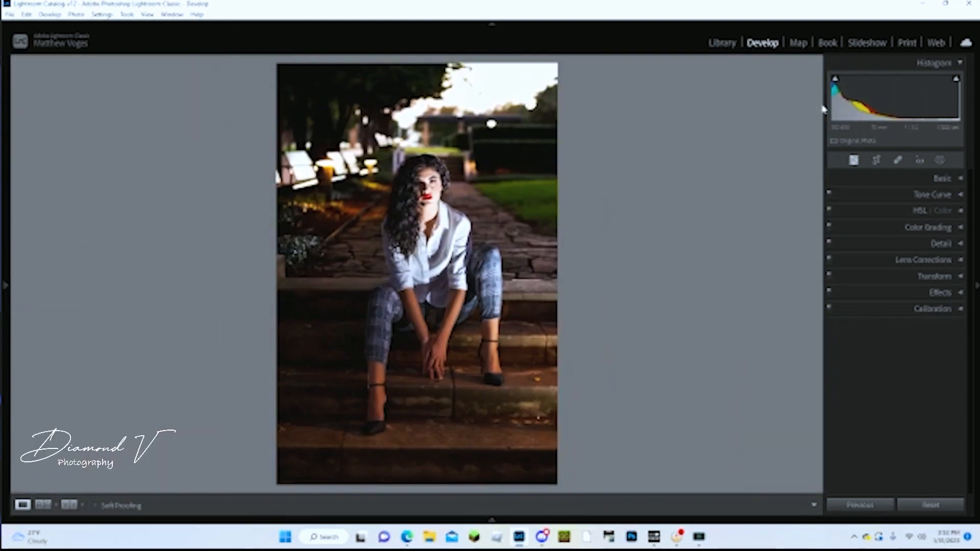
pyautogui.click(940, 161)
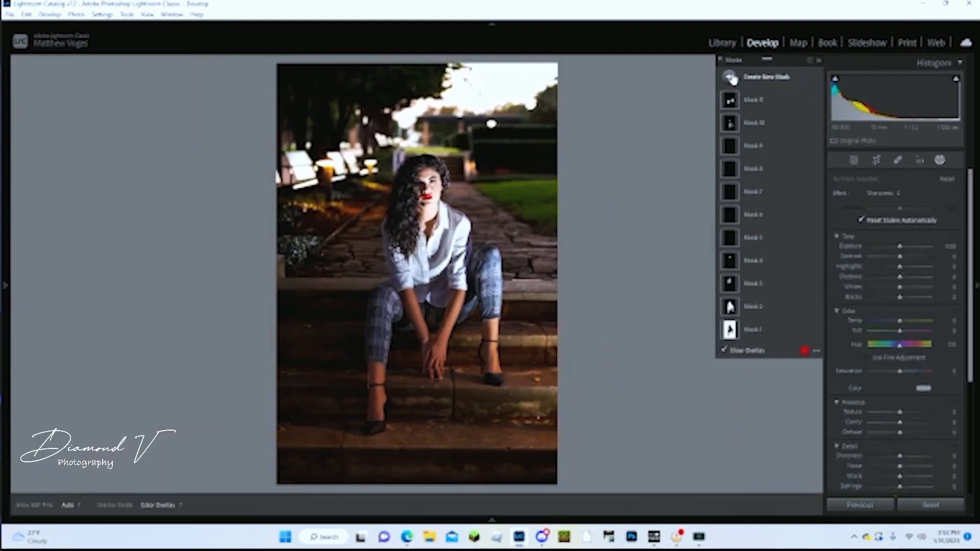
pyautogui.click(729, 76)
pyautogui.click(774, 172)
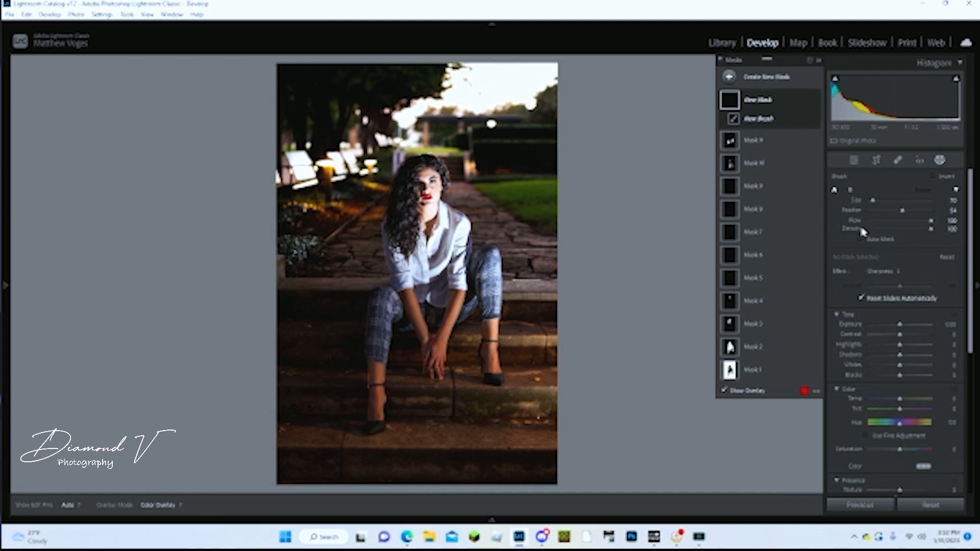
pyautogui.scroll(-3, 445, 245)
pyautogui.scroll(-2, 451, 218)
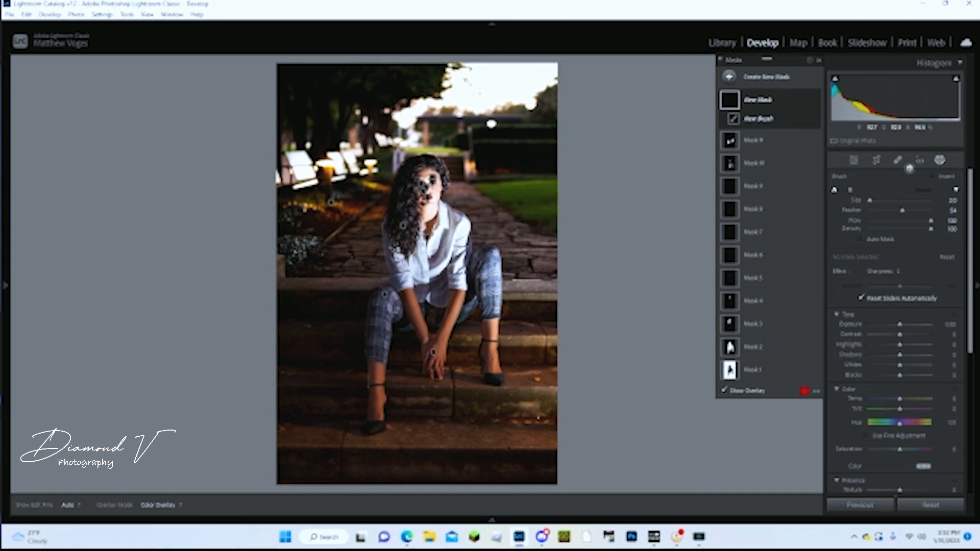
pyautogui.click(940, 160)
# Create a new brush mask for the white shirt with a close view of the collar and shoulder.
pyautogui.click(449, 220)
pyautogui.moveTo(437, 190); pyautogui.dragTo(380, 204)
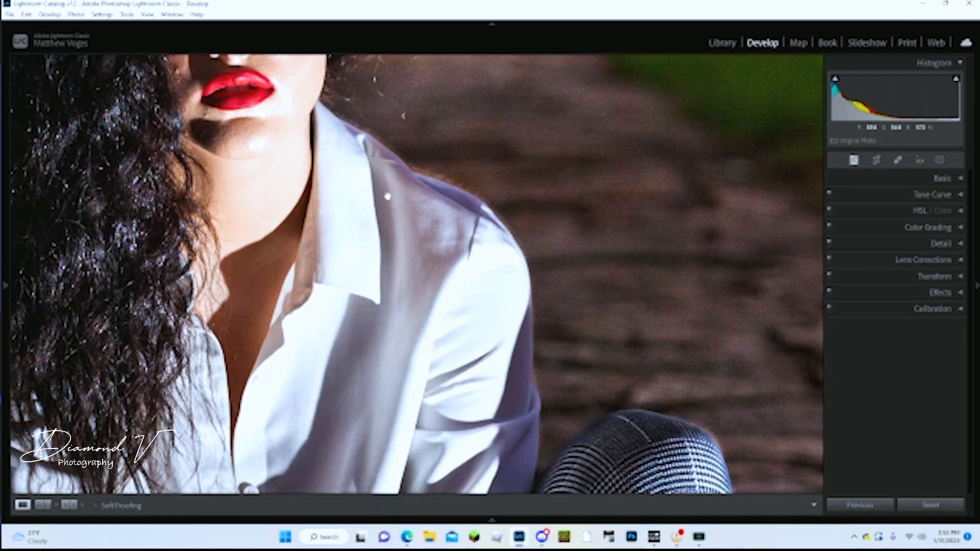
pyautogui.click(941, 161)
pyautogui.click(729, 76)
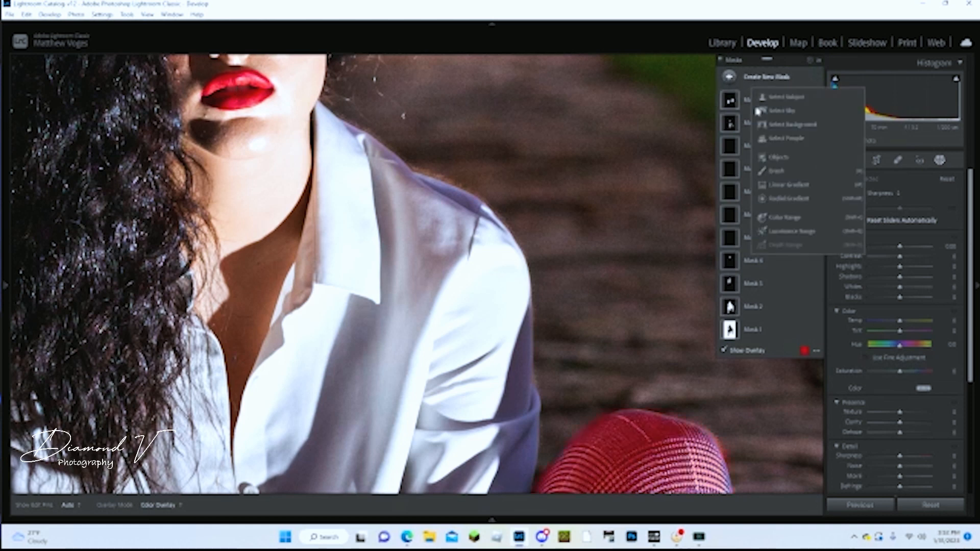
pyautogui.click(771, 173)
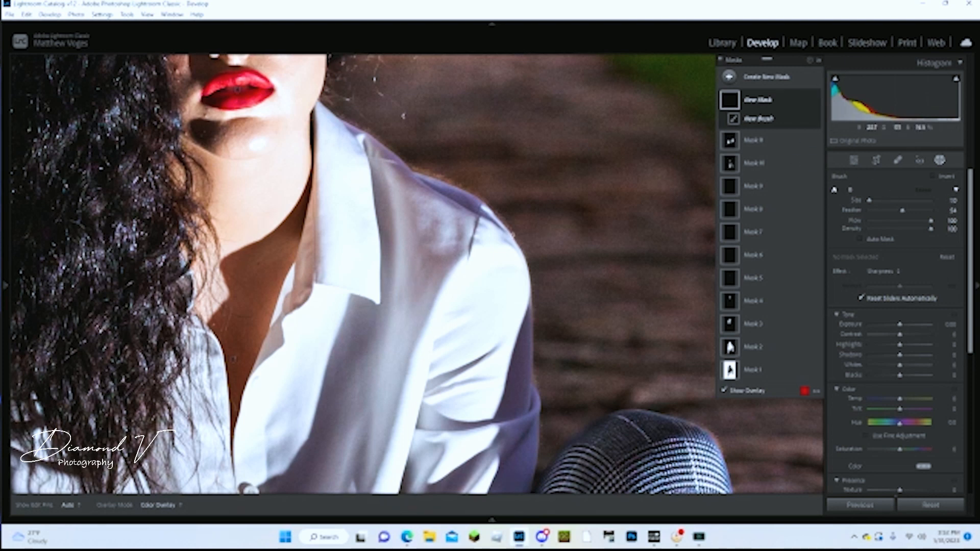
pyautogui.press('h')
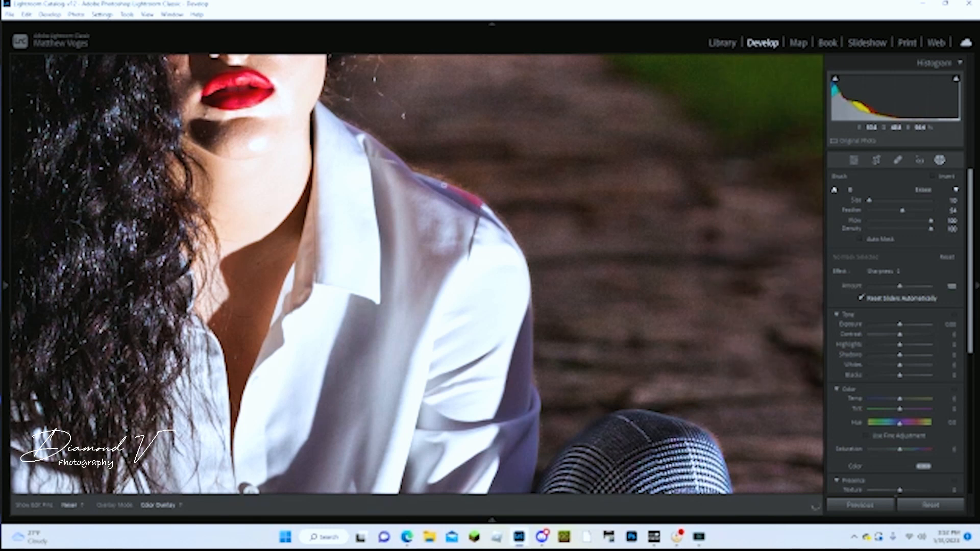
# Paint the shirt mask's outline along the shoulder edge, over the collar top and down the collar's inner edge.
pyautogui.moveTo(411, 174); pyautogui.dragTo(377, 143)
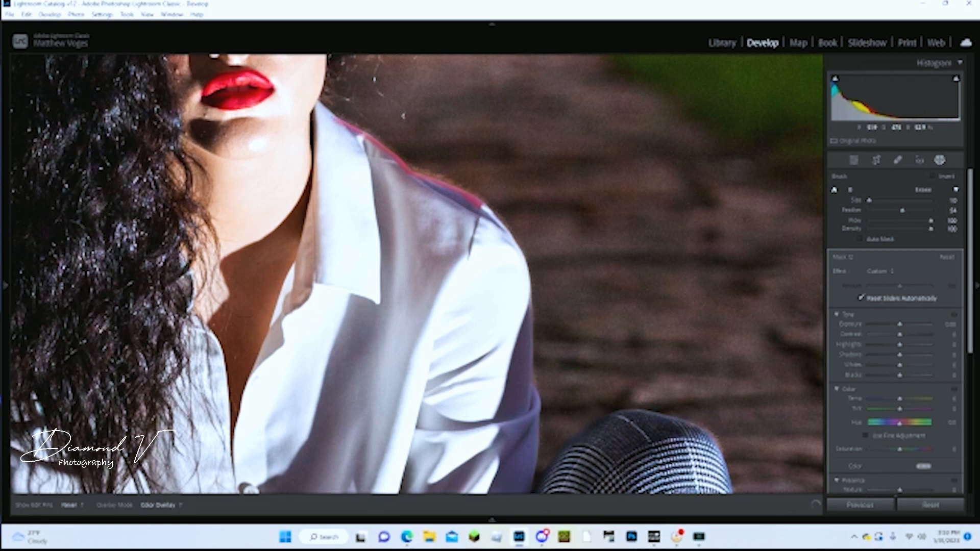
pyautogui.moveTo(334, 118); pyautogui.dragTo(327, 112)
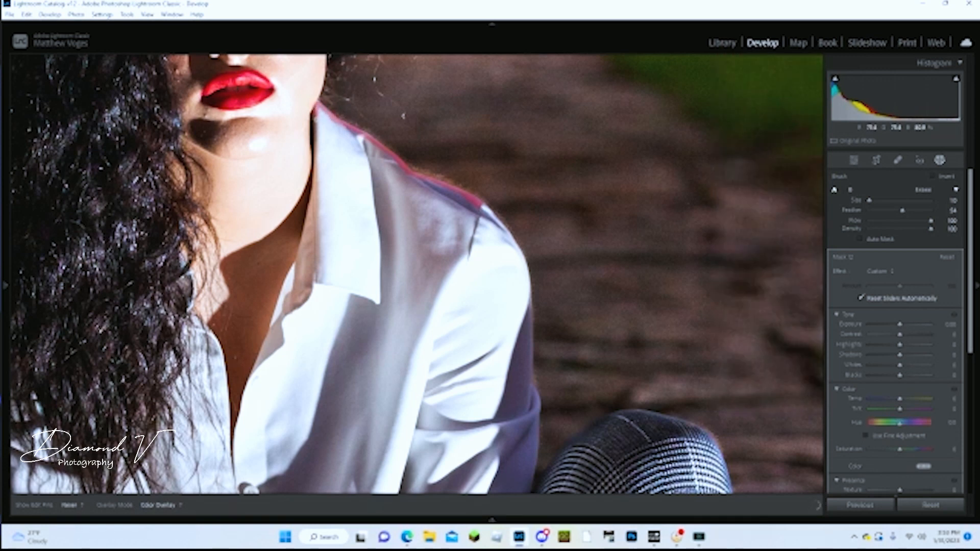
pyautogui.moveTo(322, 115); pyautogui.dragTo(314, 125)
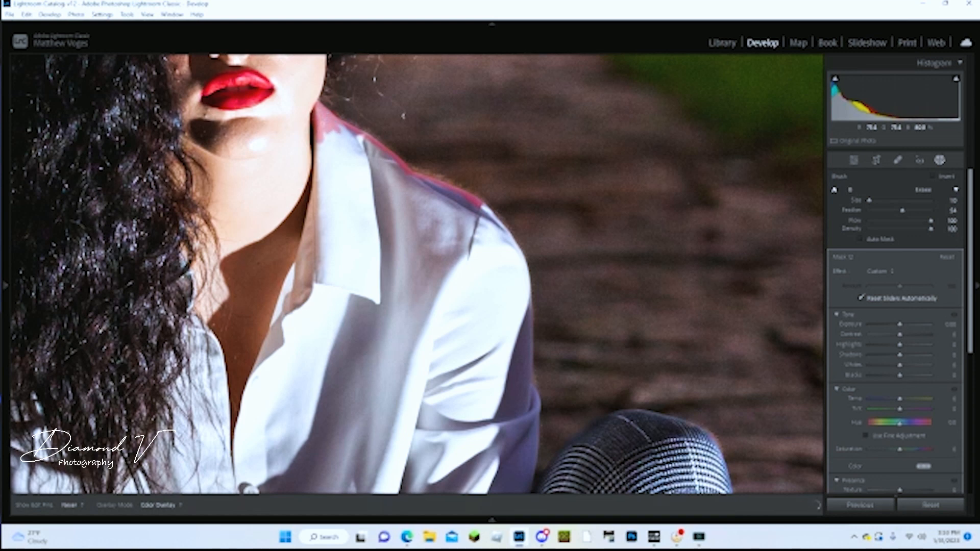
pyautogui.moveTo(321, 136); pyautogui.dragTo(322, 135)
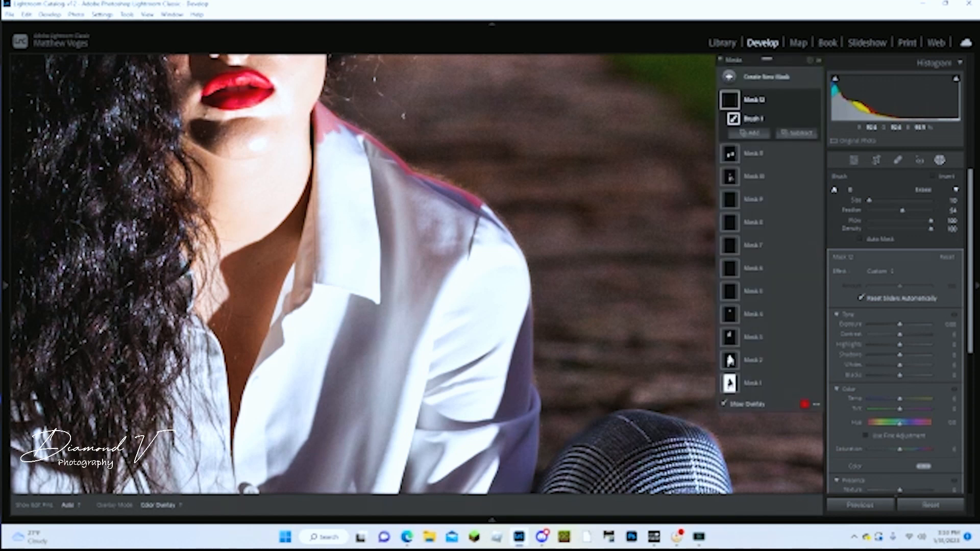
pyautogui.click(319, 139)
pyautogui.moveTo(318, 141); pyautogui.dragTo(315, 186)
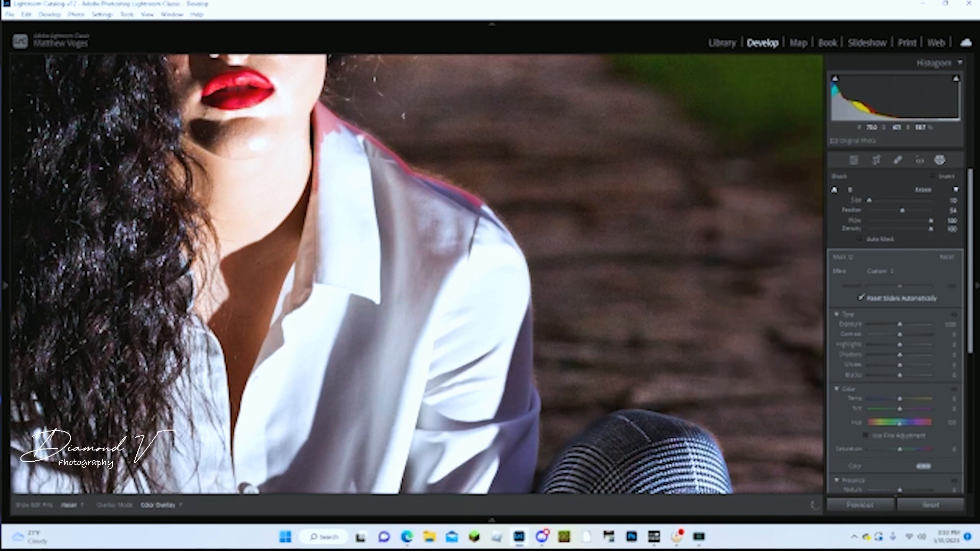
pyautogui.moveTo(314, 197); pyautogui.dragTo(310, 224)
pyautogui.click(311, 216)
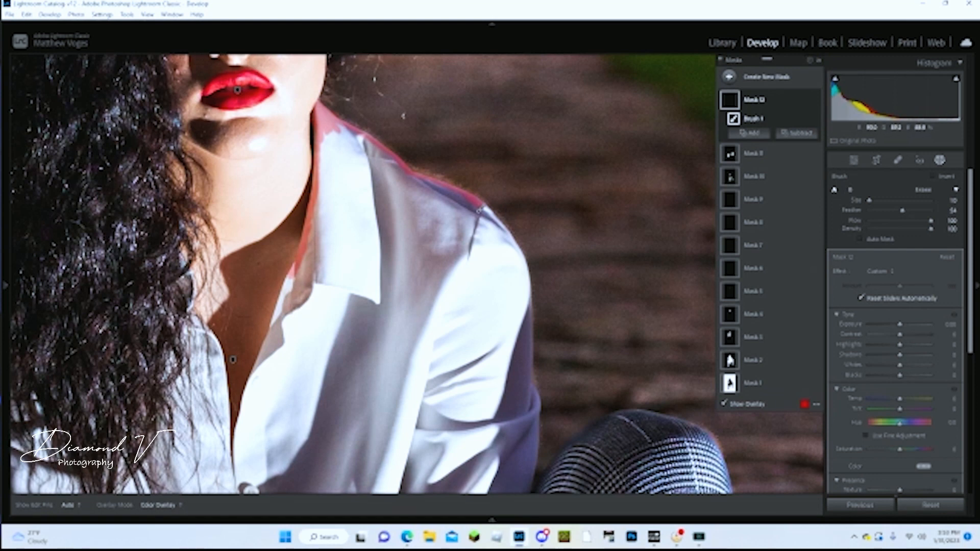
# Continue the shirt mask's outline down the open neckline edge toward the lower button.
pyautogui.press('h')
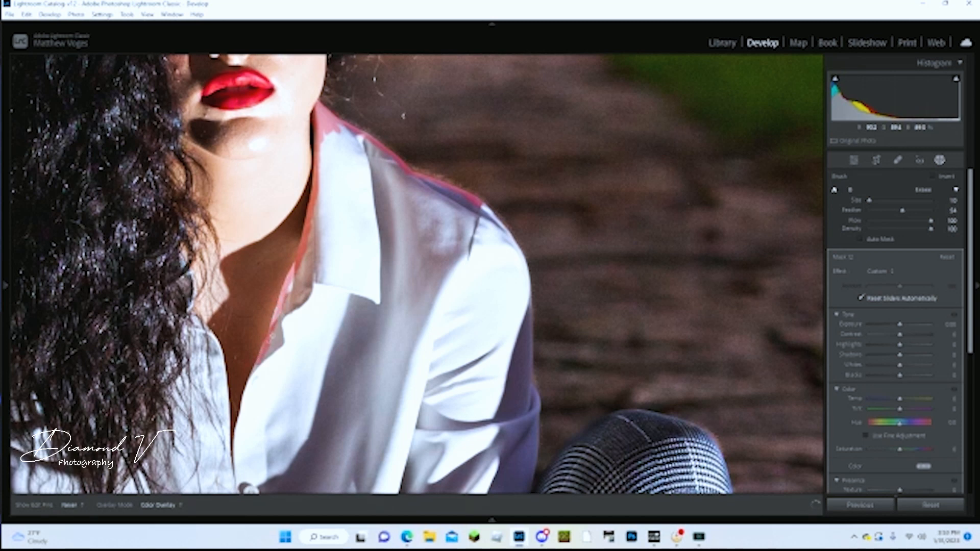
pyautogui.moveTo(274, 332)
pyautogui.mouseDown()
pyautogui.moveTo(295, 286)
pyautogui.moveTo(264, 349)
pyautogui.mouseUp()
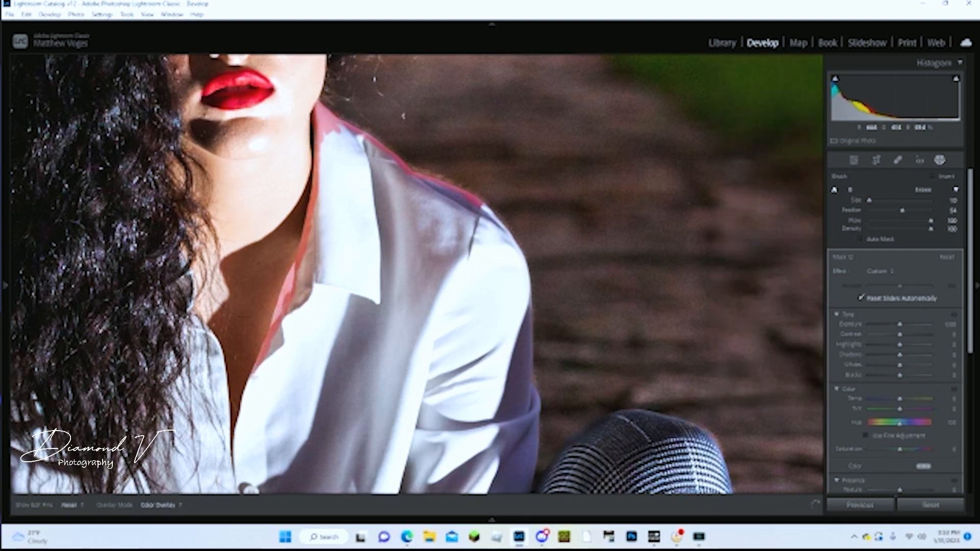
pyautogui.moveTo(251, 379); pyautogui.dragTo(245, 410)
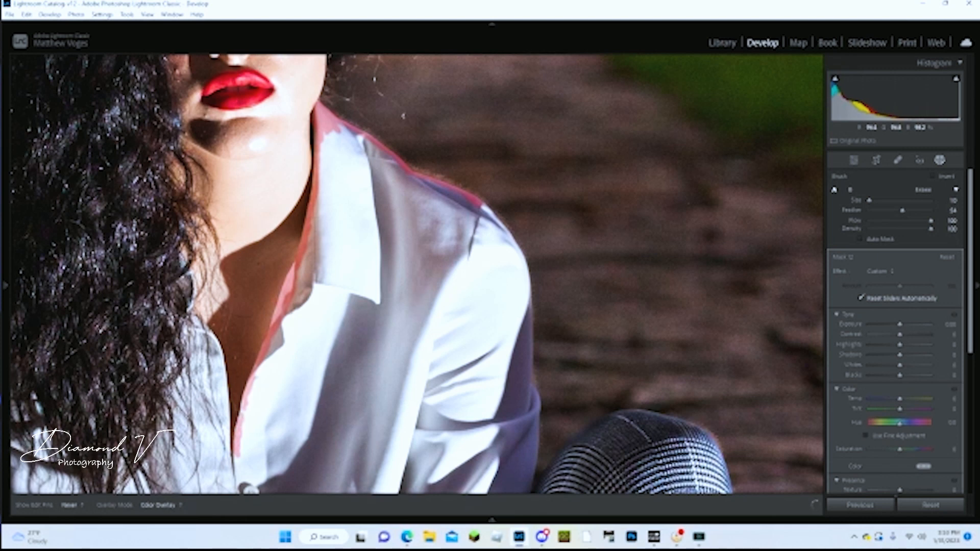
pyautogui.moveTo(242, 400); pyautogui.dragTo(240, 410)
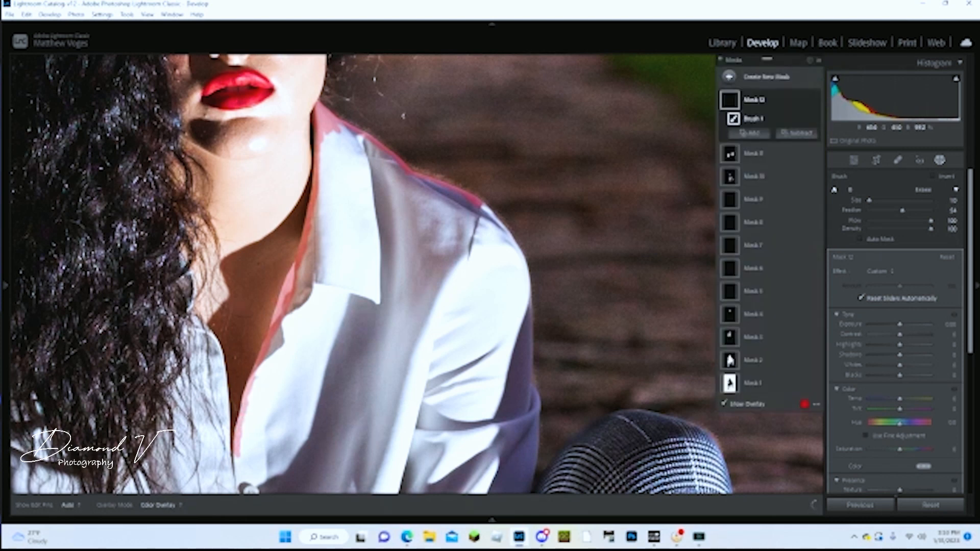
# Enlarge the brush and fill the collar, upper shoulder and shirt front inside the painted outline.
pyautogui.scroll(1, 266, 408)
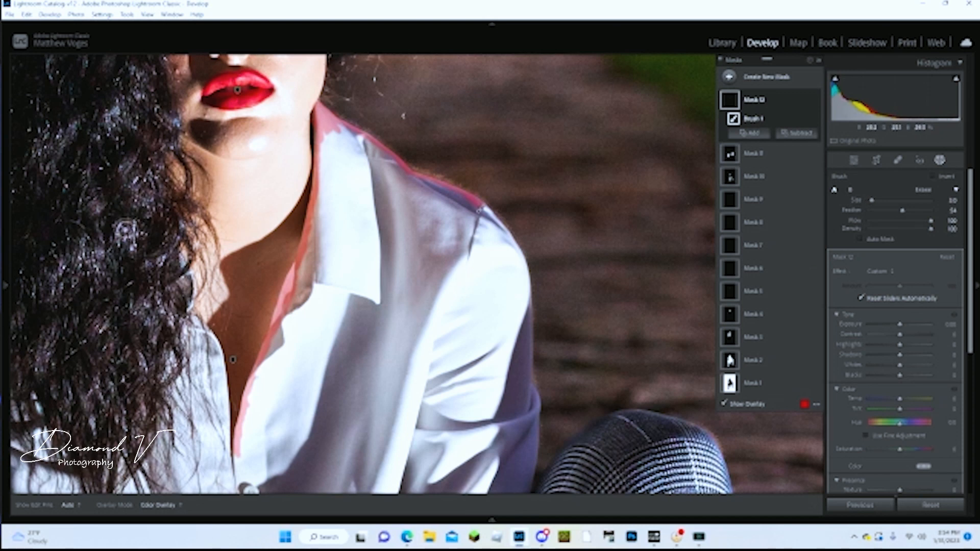
pyautogui.moveTo(300, 300)
pyautogui.mouseDown()
pyautogui.moveTo(291, 309)
pyautogui.moveTo(308, 276)
pyautogui.moveTo(312, 205)
pyautogui.moveTo(322, 212)
pyautogui.moveTo(332, 148)
pyautogui.moveTo(319, 223)
pyautogui.moveTo(350, 186)
pyautogui.mouseUp()
pyautogui.press('h')
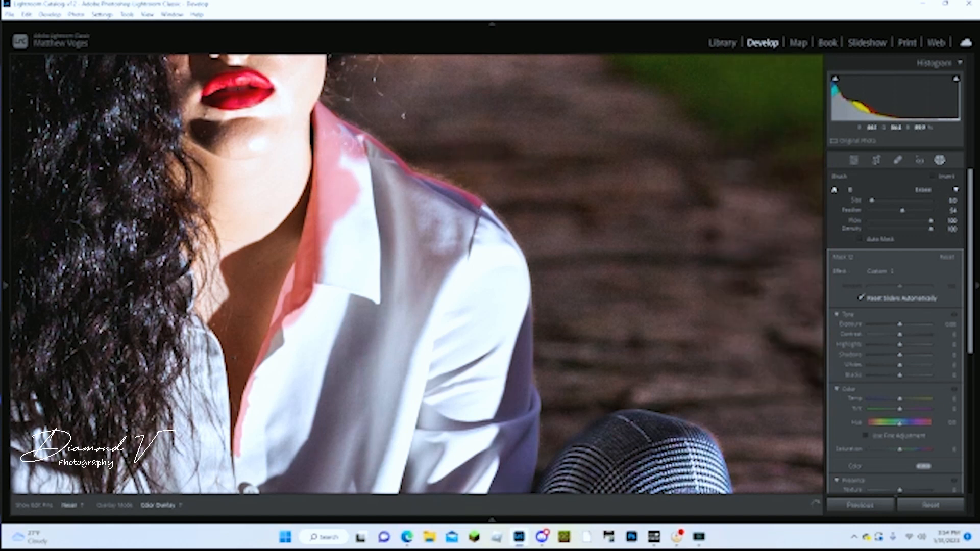
pyautogui.moveTo(348, 137)
pyautogui.mouseDown()
pyautogui.moveTo(411, 196)
pyautogui.moveTo(384, 162)
pyautogui.moveTo(388, 196)
pyautogui.moveTo(342, 163)
pyautogui.mouseUp()
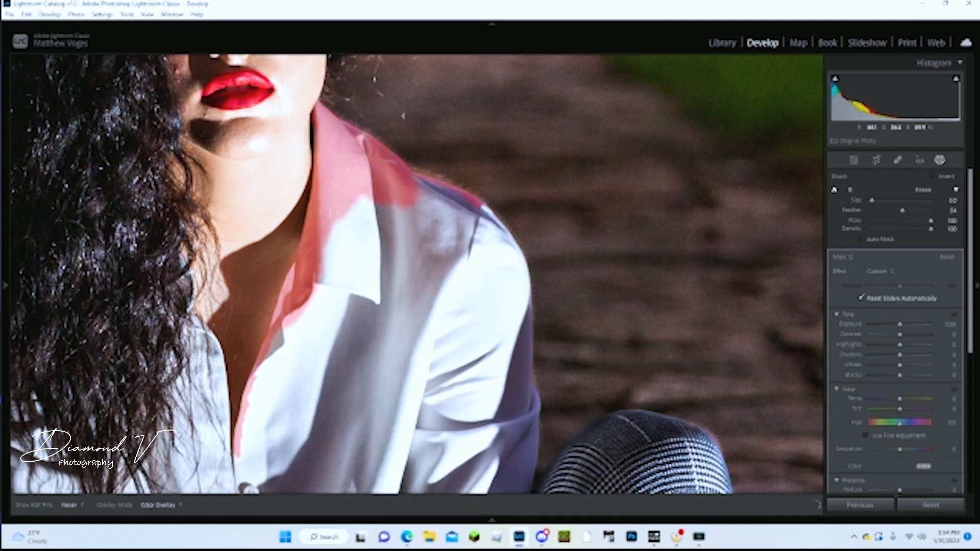
pyautogui.moveTo(344, 214)
pyautogui.mouseDown()
pyautogui.moveTo(359, 205)
pyautogui.moveTo(407, 231)
pyautogui.moveTo(444, 204)
pyautogui.moveTo(472, 212)
pyautogui.moveTo(395, 185)
pyautogui.moveTo(382, 301)
pyautogui.moveTo(352, 240)
pyautogui.moveTo(343, 301)
pyautogui.moveTo(353, 219)
pyautogui.moveTo(327, 286)
pyautogui.moveTo(312, 294)
pyautogui.moveTo(319, 273)
pyautogui.moveTo(324, 309)
pyautogui.moveTo(298, 335)
pyautogui.moveTo(282, 332)
pyautogui.moveTo(258, 389)
pyautogui.moveTo(251, 489)
pyautogui.moveTo(340, 489)
pyautogui.moveTo(360, 475)
pyautogui.moveTo(347, 481)
pyautogui.moveTo(357, 466)
pyautogui.moveTo(278, 489)
pyautogui.moveTo(339, 449)
pyautogui.moveTo(304, 452)
pyautogui.moveTo(335, 409)
pyautogui.moveTo(307, 395)
pyautogui.mouseUp()
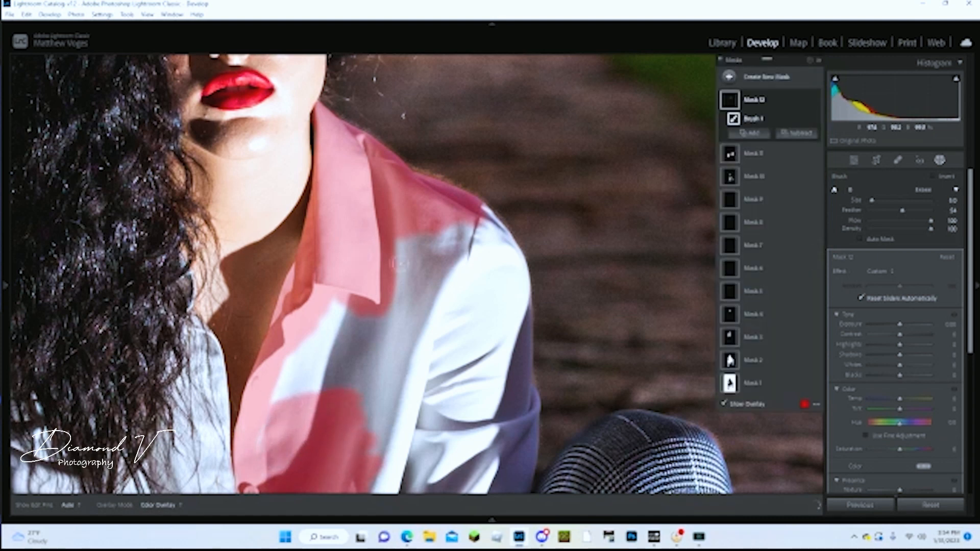
pyautogui.moveTo(344, 346)
pyautogui.mouseDown()
pyautogui.moveTo(299, 409)
pyautogui.moveTo(347, 311)
pyautogui.moveTo(301, 378)
pyautogui.moveTo(332, 306)
pyautogui.moveTo(290, 362)
pyautogui.mouseUp()
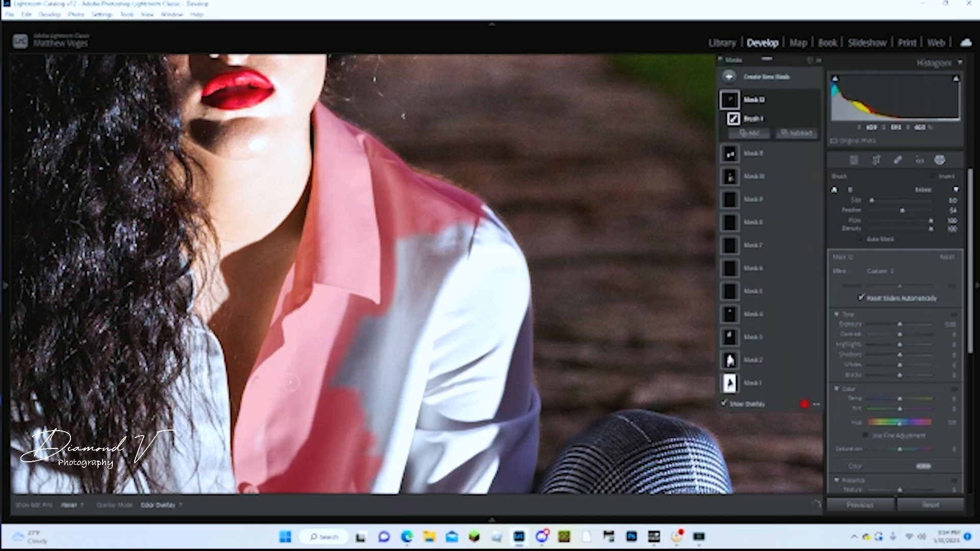
pyautogui.moveTo(389, 302)
pyautogui.mouseDown()
pyautogui.moveTo(366, 441)
pyautogui.moveTo(376, 348)
pyautogui.moveTo(356, 368)
pyautogui.moveTo(350, 417)
pyautogui.moveTo(367, 310)
pyautogui.moveTo(341, 381)
pyautogui.moveTo(351, 317)
pyautogui.moveTo(341, 383)
pyautogui.moveTo(337, 370)
pyautogui.moveTo(324, 396)
pyautogui.mouseUp()
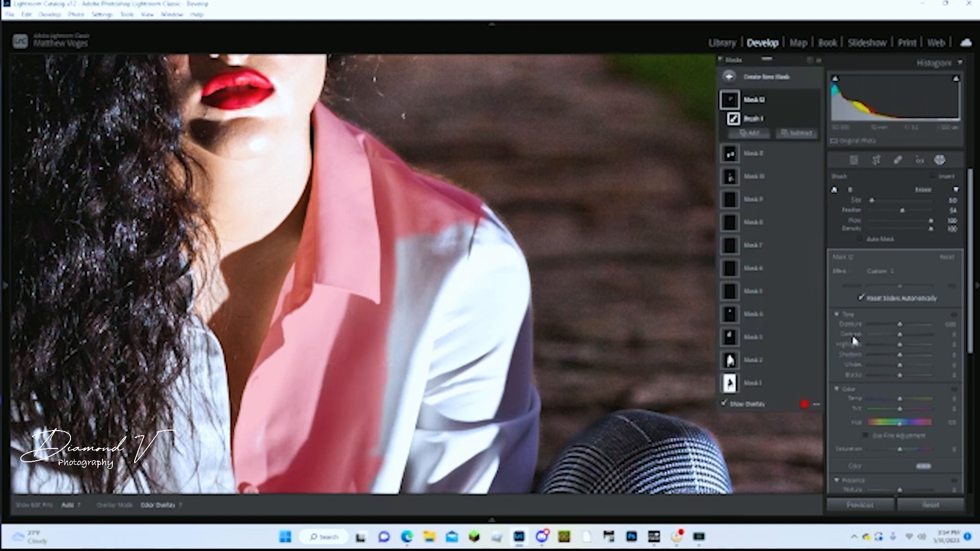
pyautogui.moveTo(901, 326); pyautogui.dragTo(907, 360)
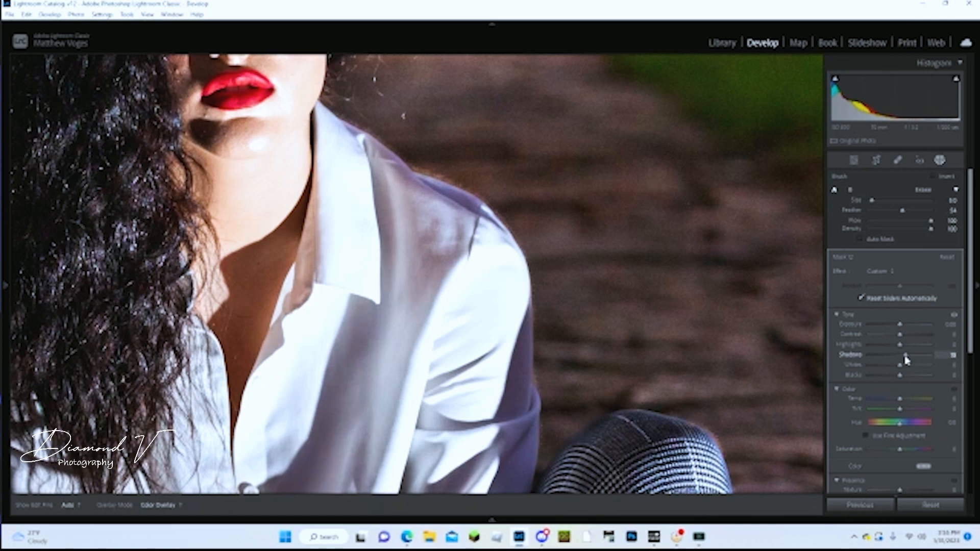
pyautogui.moveTo(906, 360); pyautogui.dragTo(906, 360)
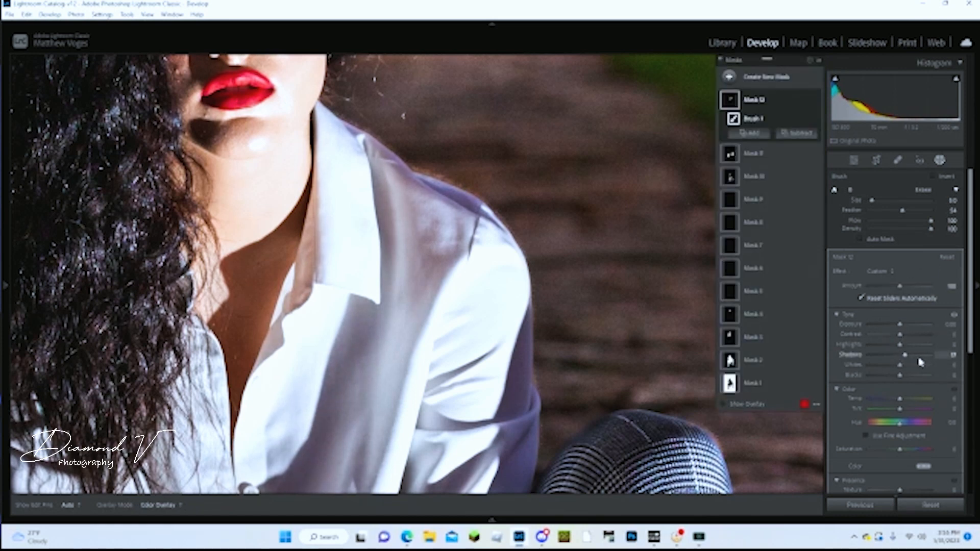
pyautogui.moveTo(910, 335); pyautogui.dragTo(907, 347)
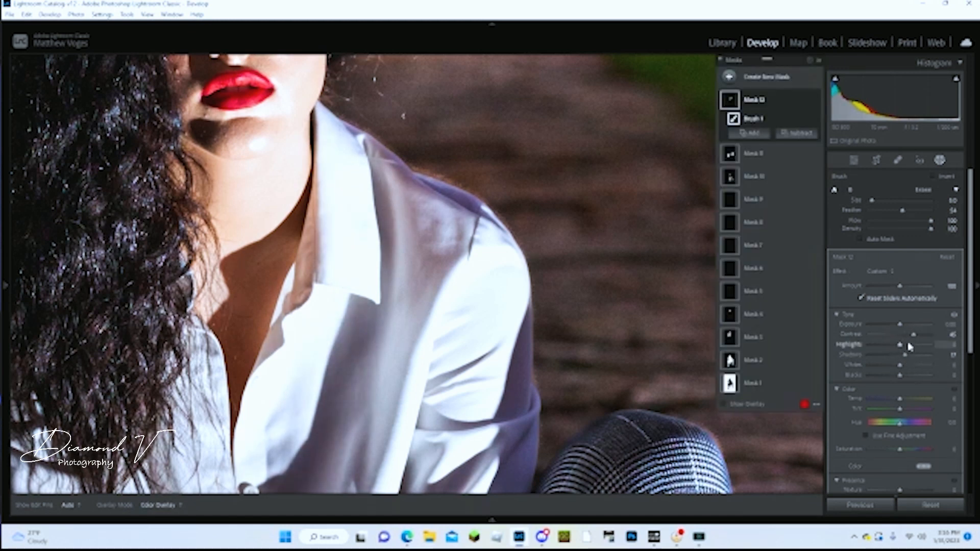
pyautogui.doubleClick(853, 335)
pyautogui.doubleClick(851, 357)
# Set the shirt mask's highlights to -10 and its contrast to 10.
pyautogui.moveTo(900, 335)
pyautogui.mouseDown()
pyautogui.moveTo(912, 336)
pyautogui.moveTo(881, 345)
pyautogui.moveTo(898, 349)
pyautogui.mouseUp()
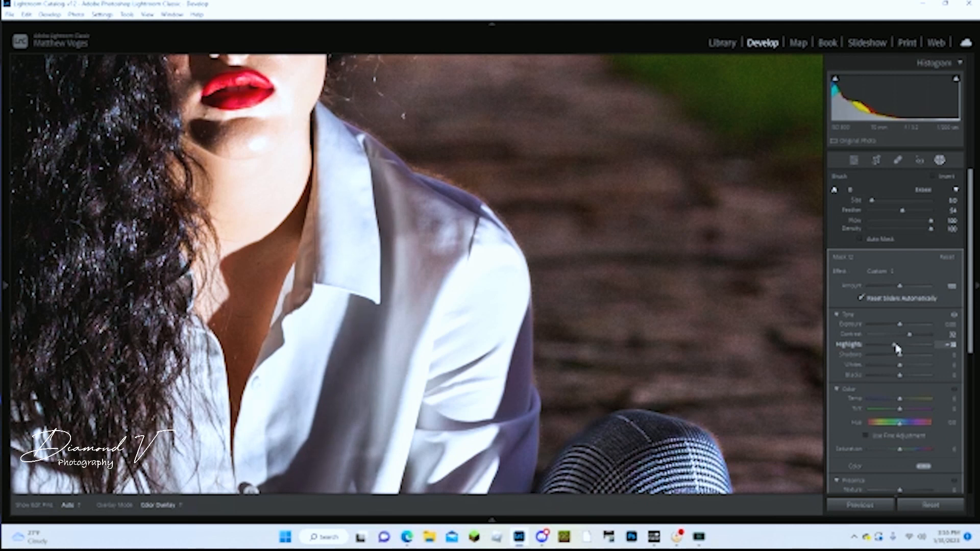
pyautogui.click(950, 345)
pyautogui.write('-10')
pyautogui.press('Return')
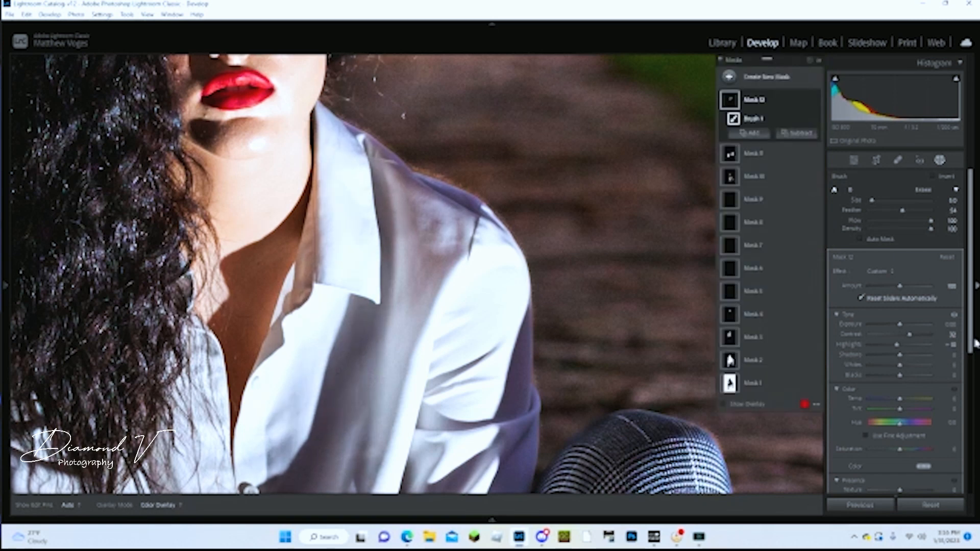
pyautogui.click(954, 335)
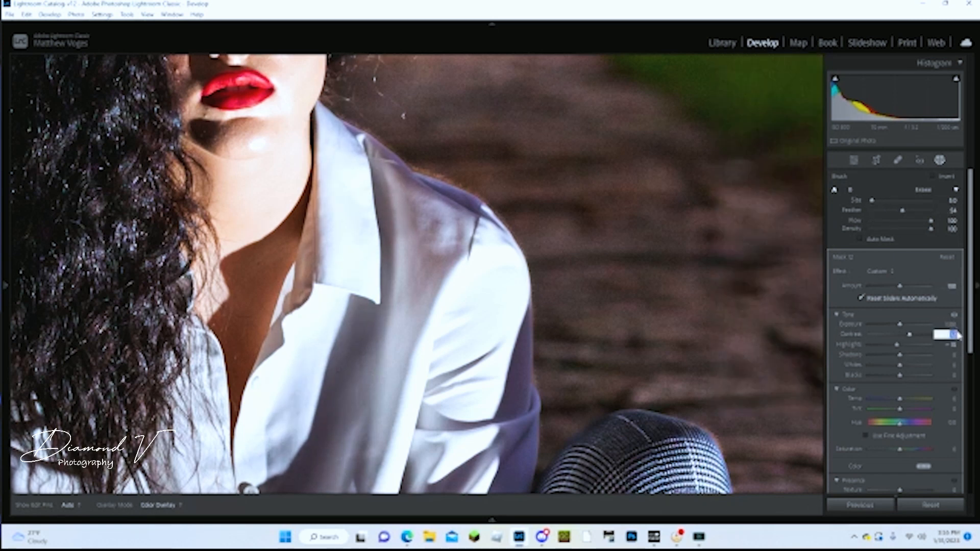
pyautogui.write('10')
pyautogui.press('Return')
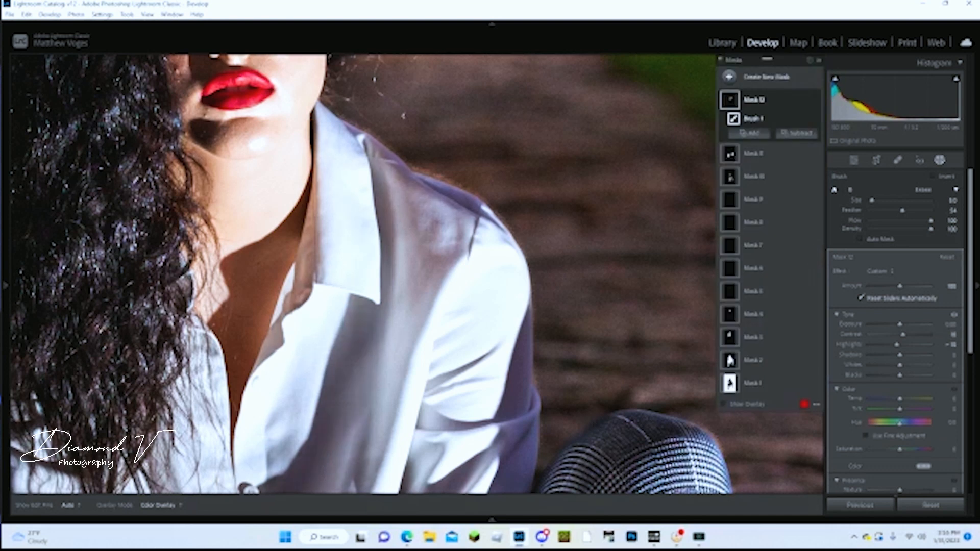
# Set the shirt mask's sharpness to 5, texture to 50 and clarity to 10.
pyautogui.moveTo(972, 255); pyautogui.dragTo(968, 375)
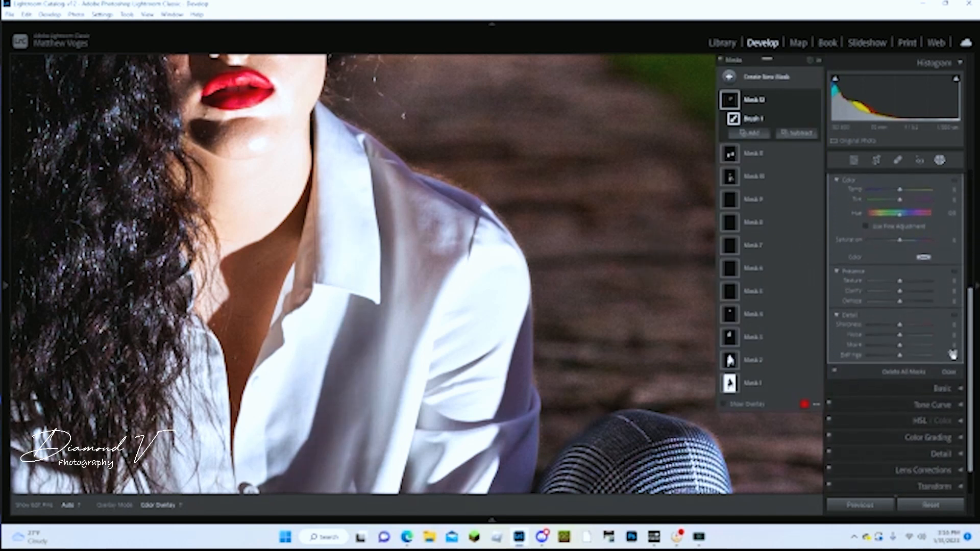
pyautogui.click(948, 327)
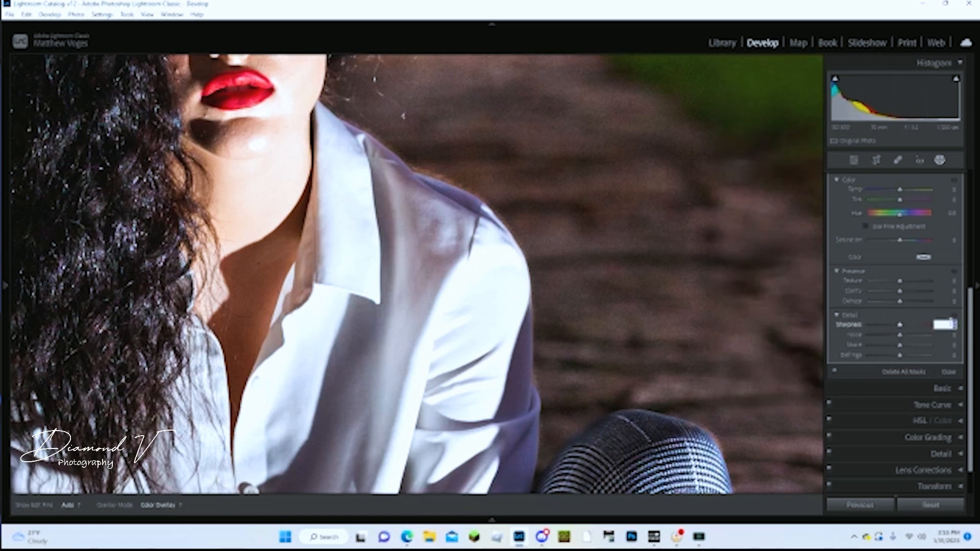
pyautogui.press('Return')
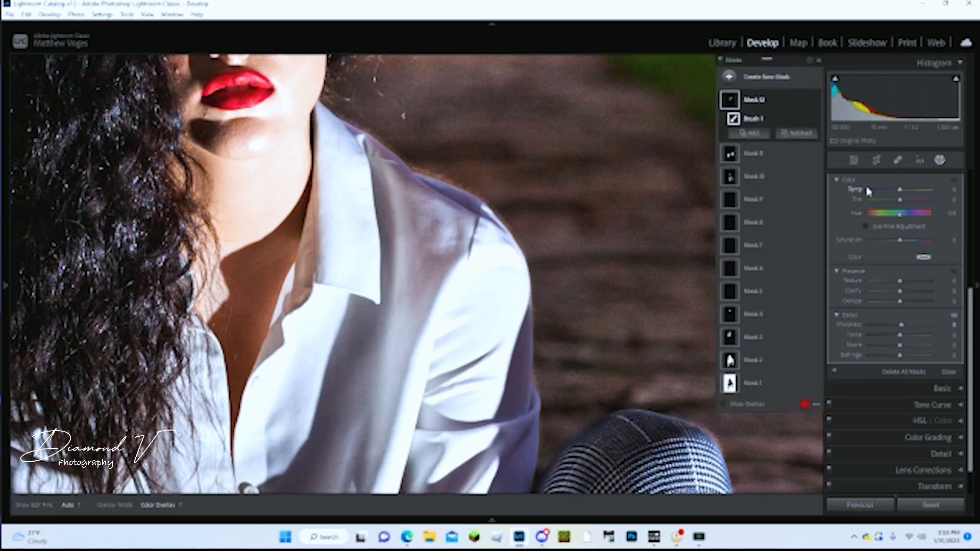
pyautogui.click(956, 284)
pyautogui.click(955, 285)
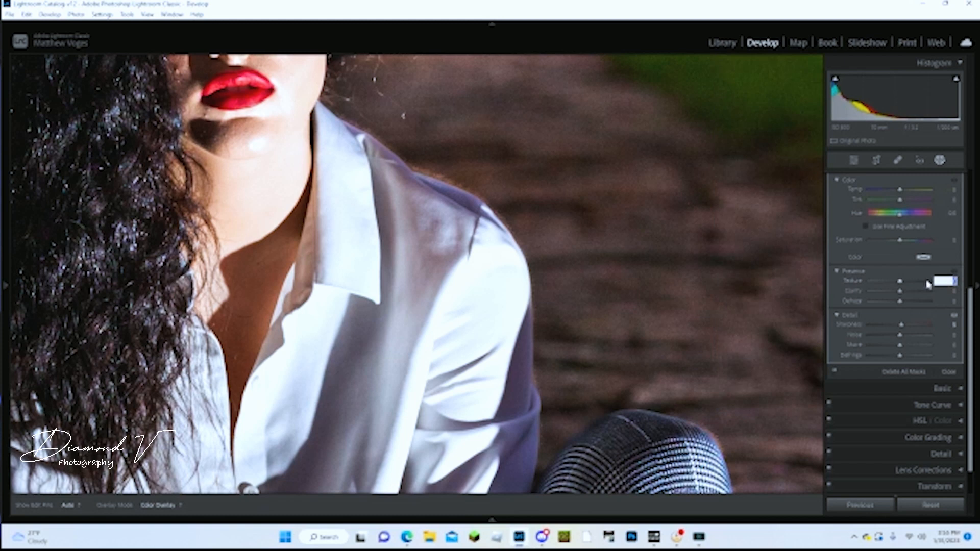
pyautogui.write('50')
pyautogui.press('Return')
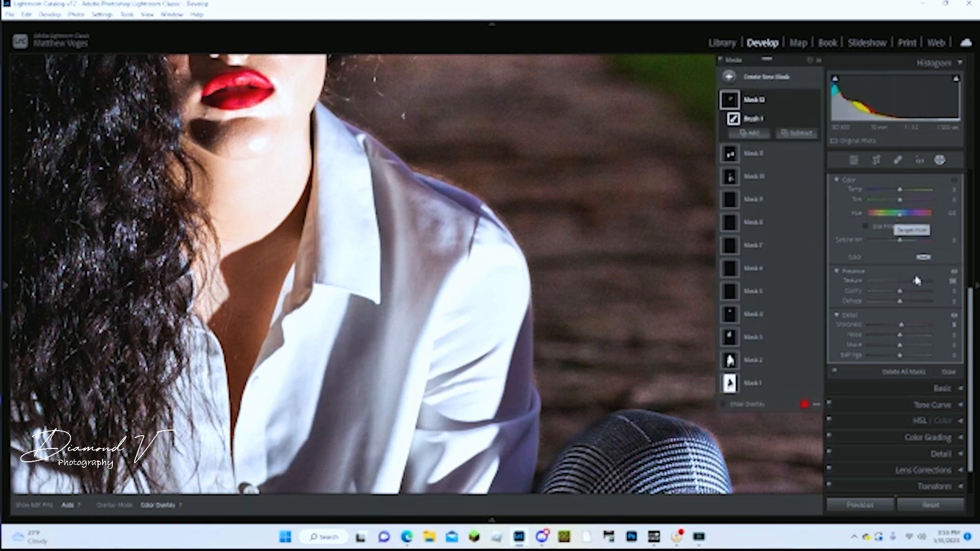
pyautogui.click(953, 291)
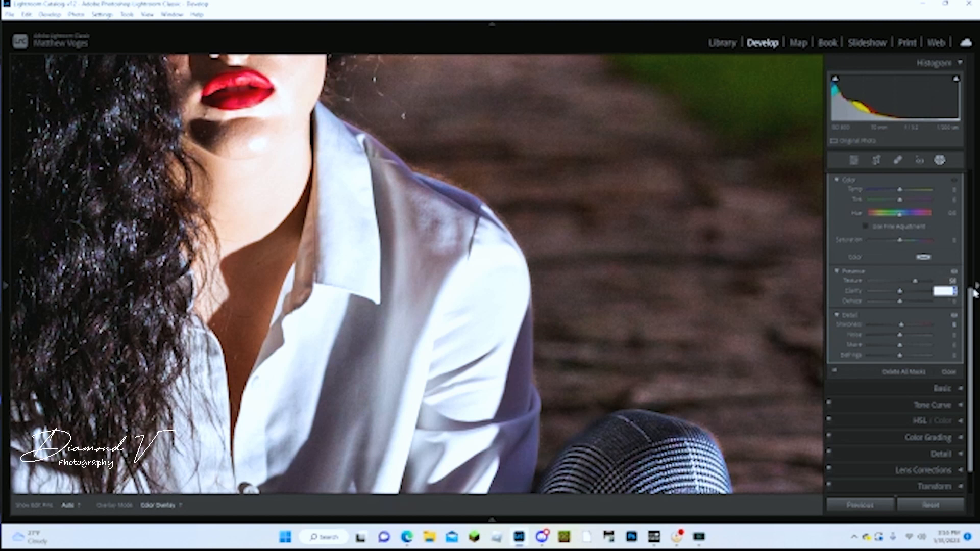
pyautogui.press('Return')
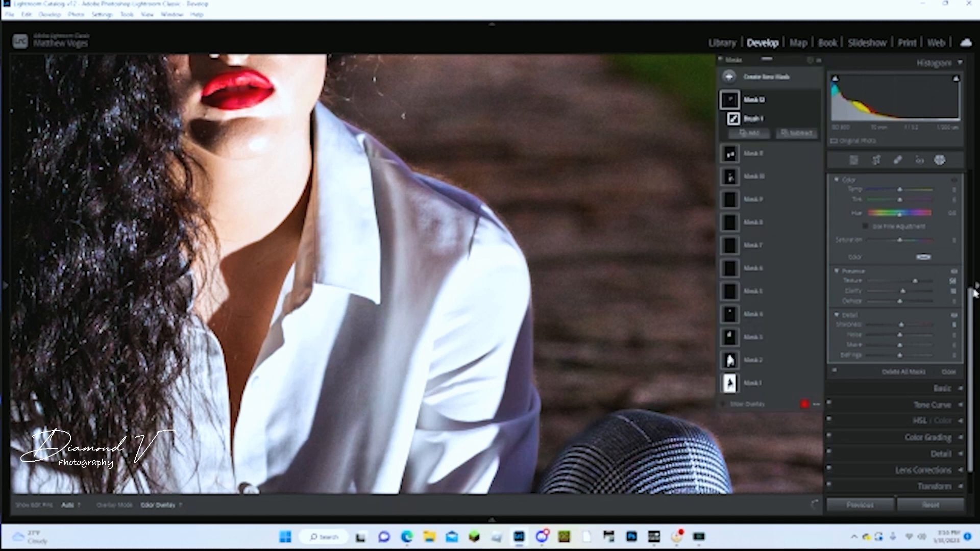
# Compare the shirt with the mask's adjustments switched off and on.
pyautogui.click(816, 102)
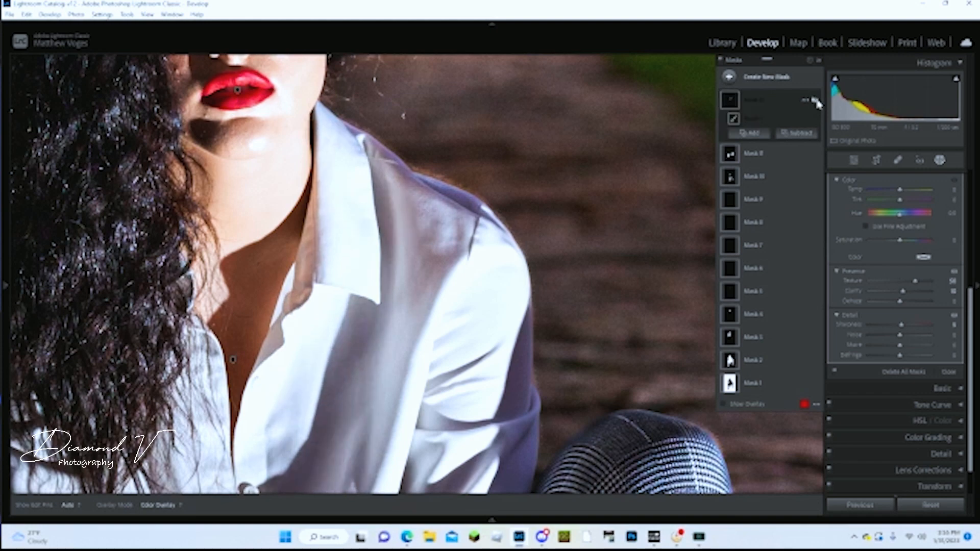
pyautogui.click(816, 102)
pyautogui.click(816, 101)
pyautogui.click(816, 102)
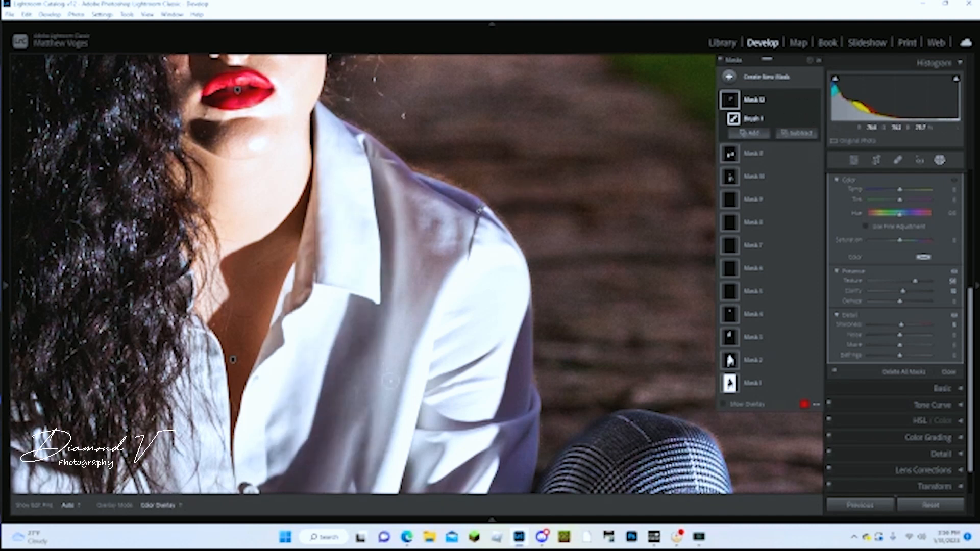
# Extend the shirt mask over the shoulder and upper sleeve beside the raised knee, undoing the last stroke.
pyautogui.moveTo(729, 102)
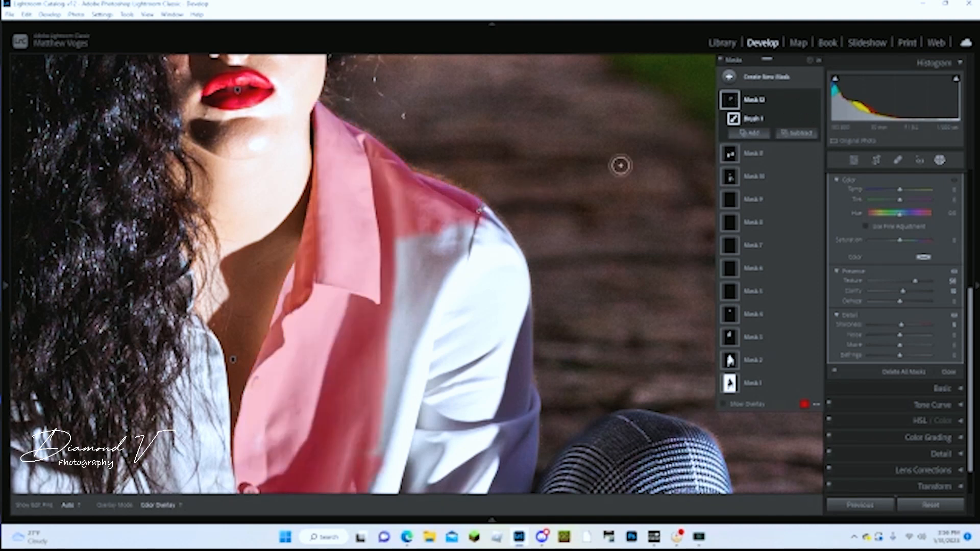
pyautogui.moveTo(500, 256)
pyautogui.mouseDown()
pyautogui.moveTo(490, 226)
pyautogui.moveTo(402, 371)
pyautogui.moveTo(459, 403)
pyautogui.moveTo(462, 378)
pyautogui.mouseUp()
pyautogui.moveTo(442, 220)
pyautogui.mouseDown()
pyautogui.moveTo(429, 235)
pyautogui.moveTo(434, 255)
pyautogui.mouseUp()
pyautogui.scroll(-3, 526, 420)
pyautogui.moveTo(526, 420); pyautogui.dragTo(526, 329)
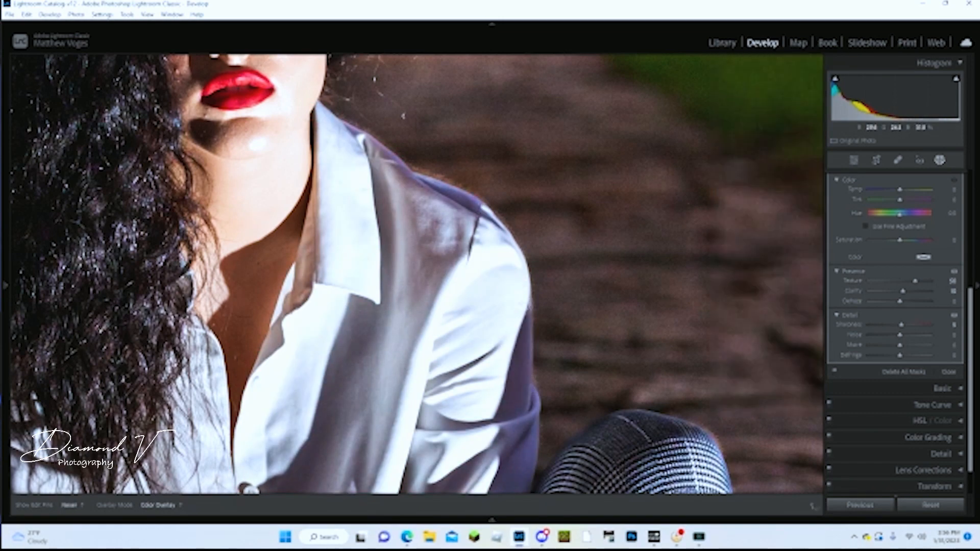
pyautogui.hotkey('ctrl', 'z')
# Brush the shirt mask over the sleeve, the buttoned front and the opposite sleeve down to its cuff.
pyautogui.moveTo(507, 444); pyautogui.dragTo(510, 385)
pyautogui.moveTo(307, 327); pyautogui.dragTo(270, 423)
pyautogui.moveTo(208, 347)
pyautogui.mouseDown()
pyautogui.moveTo(196, 455)
pyautogui.moveTo(56, 465)
pyautogui.moveTo(34, 420)
pyautogui.mouseUp()
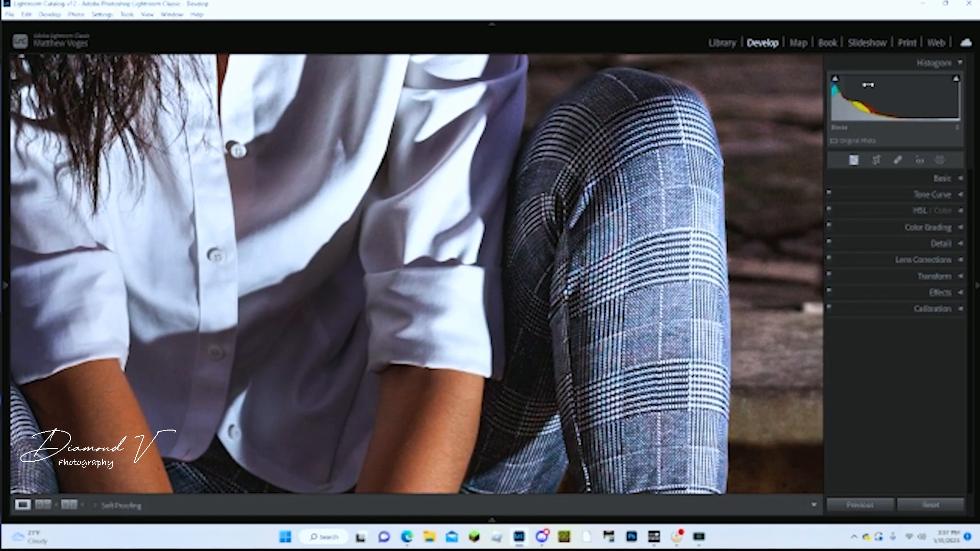
pyautogui.moveTo(283, 217)
pyautogui.mouseDown()
pyautogui.moveTo(343, 236)
pyautogui.moveTo(396, 329)
pyautogui.moveTo(365, 262)
pyautogui.moveTo(357, 350)
pyautogui.moveTo(238, 171)
pyautogui.moveTo(187, 196)
pyautogui.mouseUp()
pyautogui.moveTo(46, 197)
pyautogui.mouseDown()
pyautogui.moveTo(98, 367)
pyautogui.moveTo(120, 326)
pyautogui.mouseUp()
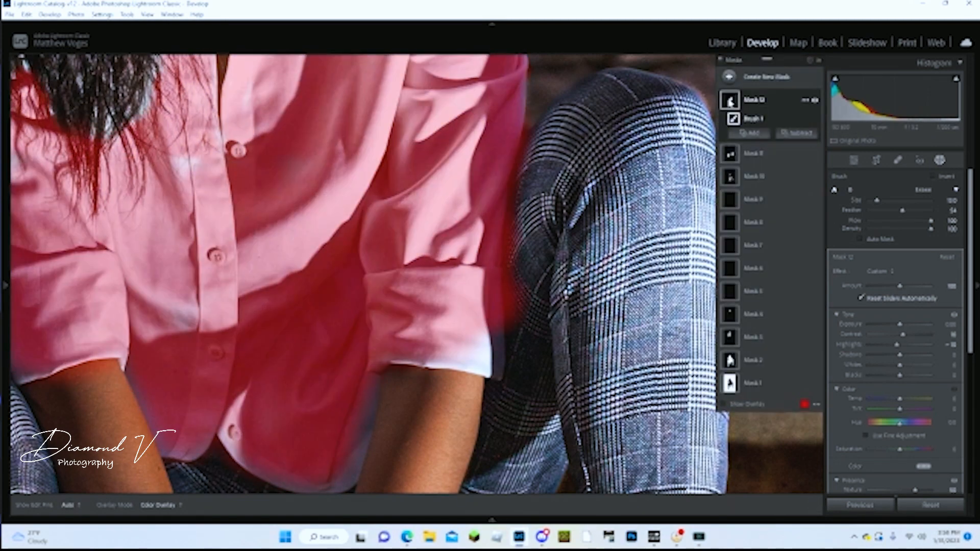
# Use a smaller brush to finish the mask along the rolled cuff, the forearm edges and the lower hem.
pyautogui.scroll(-8, 323, 285)
pyautogui.moveTo(313, 260); pyautogui.dragTo(301, 263)
pyautogui.moveTo(499, 369); pyautogui.dragTo(495, 371)
pyautogui.moveTo(485, 369); pyautogui.dragTo(445, 363)
pyautogui.moveTo(429, 362)
pyautogui.mouseDown()
pyautogui.moveTo(372, 371)
pyautogui.moveTo(320, 491)
pyautogui.moveTo(327, 485)
pyautogui.mouseUp()
pyautogui.moveTo(358, 435); pyautogui.dragTo(348, 472)
pyautogui.moveTo(191, 457)
pyautogui.mouseDown()
pyautogui.moveTo(142, 401)
pyautogui.moveTo(128, 365)
pyautogui.mouseUp()
pyautogui.moveTo(128, 358)
pyautogui.mouseDown()
pyautogui.moveTo(129, 340)
pyautogui.moveTo(153, 342)
pyautogui.mouseUp()
pyautogui.moveTo(275, 353)
pyautogui.mouseDown()
pyautogui.moveTo(319, 375)
pyautogui.moveTo(337, 352)
pyautogui.moveTo(353, 286)
pyautogui.mouseUp()
# Reselect the shirt mask and touch up the sleeve's outer edge and the shirt front beside the hair.
pyautogui.press('space')
pyautogui.moveTo(361, 189); pyautogui.dragTo(770, 229)
pyautogui.click(941, 161)
pyautogui.click(753, 98)
pyautogui.moveTo(392, 336)
pyautogui.mouseDown()
pyautogui.moveTo(401, 388)
pyautogui.moveTo(389, 270)
pyautogui.moveTo(353, 104)
pyautogui.moveTo(394, 169)
pyautogui.moveTo(392, 331)
pyautogui.moveTo(412, 337)
pyautogui.moveTo(409, 357)
pyautogui.mouseUp()
pyautogui.moveTo(595, 197); pyautogui.dragTo(598, 207)
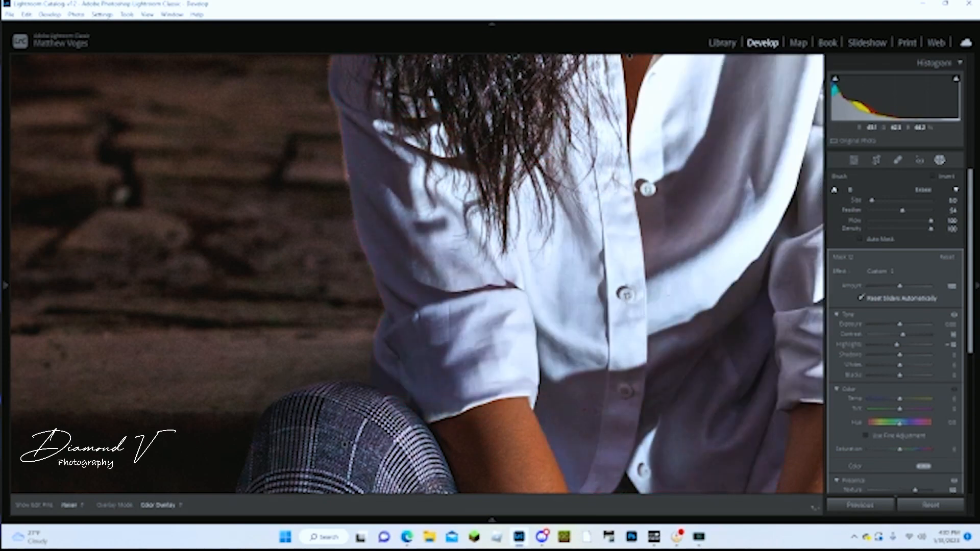
# Close the mask editing and compare the whole photo before and after the edits.
pyautogui.click(941, 161)
pyautogui.click(570, 207)
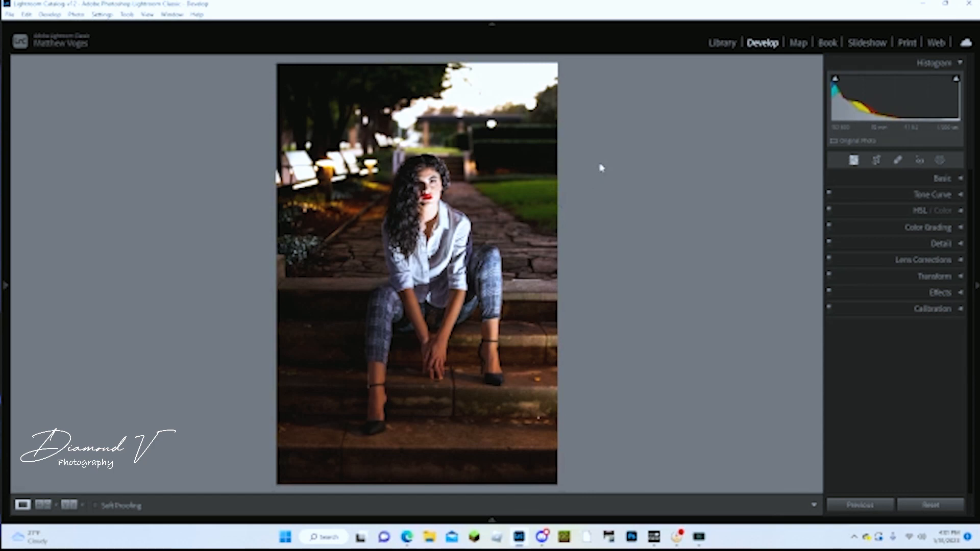
pyautogui.press('\\')
pyautogui.press('\\')
pyautogui.press('\\')
pyautogui.press('\\')
pyautogui.press('\\')
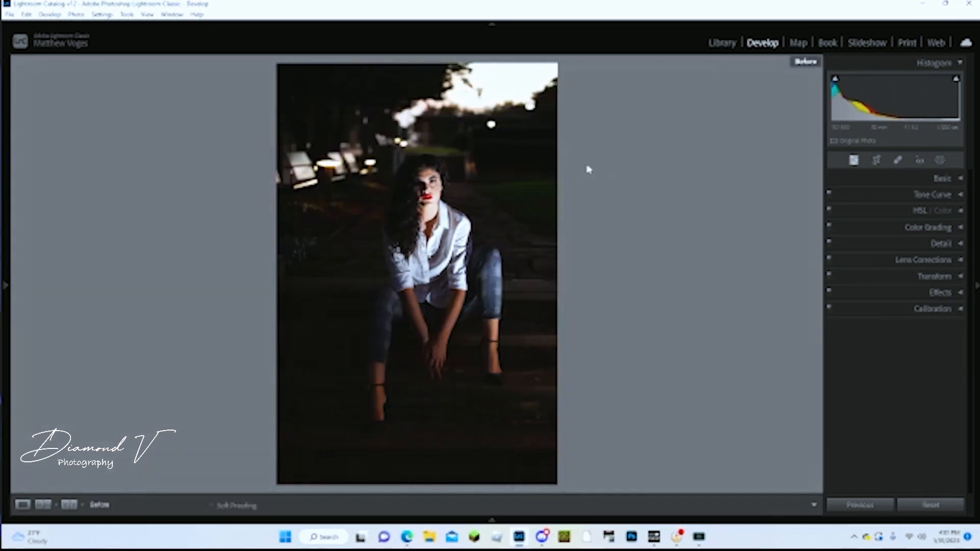
pyautogui.press('\\')
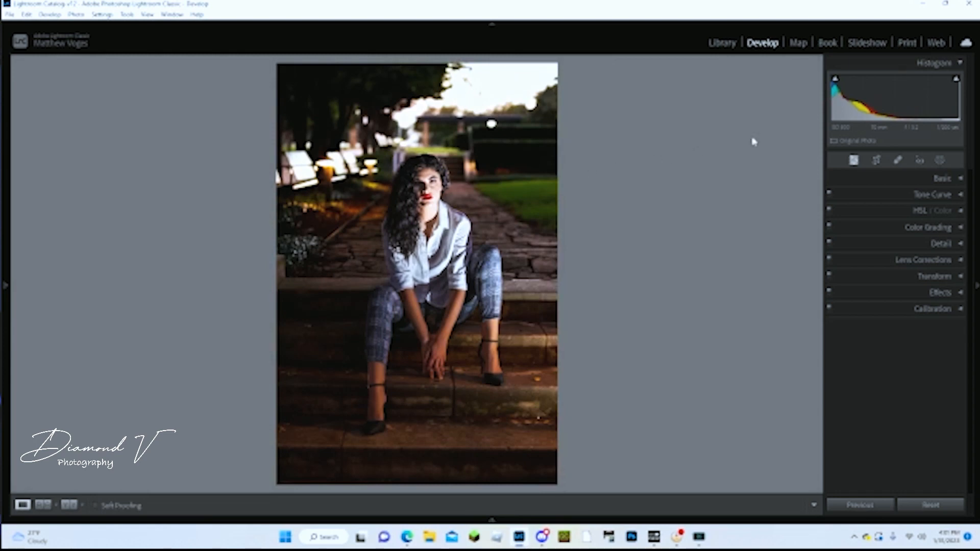
pyautogui.click(940, 161)
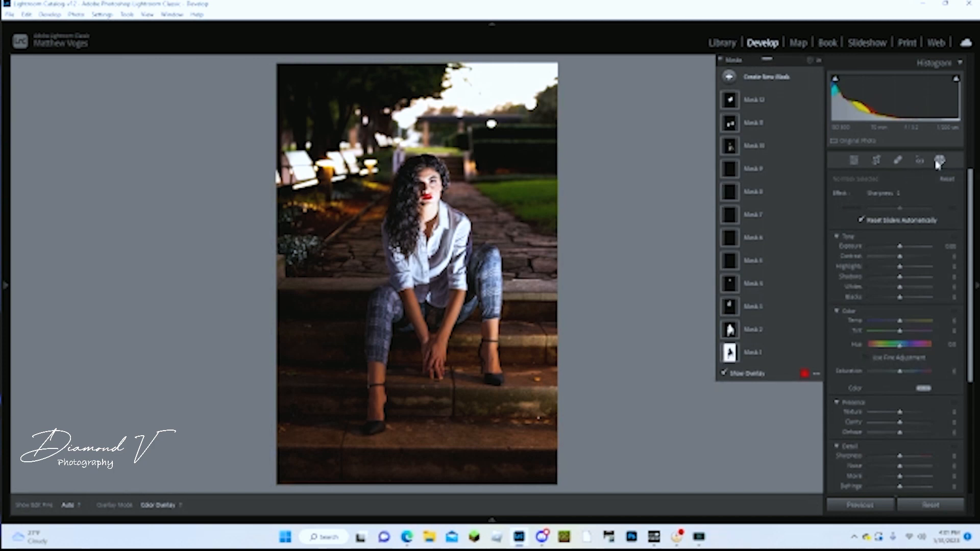
pyautogui.click(940, 161)
# Crop the photo to the 4 x 5 / 8 x 10 aspect ratio, shifting the image slightly upward within the frame.
pyautogui.click(877, 161)
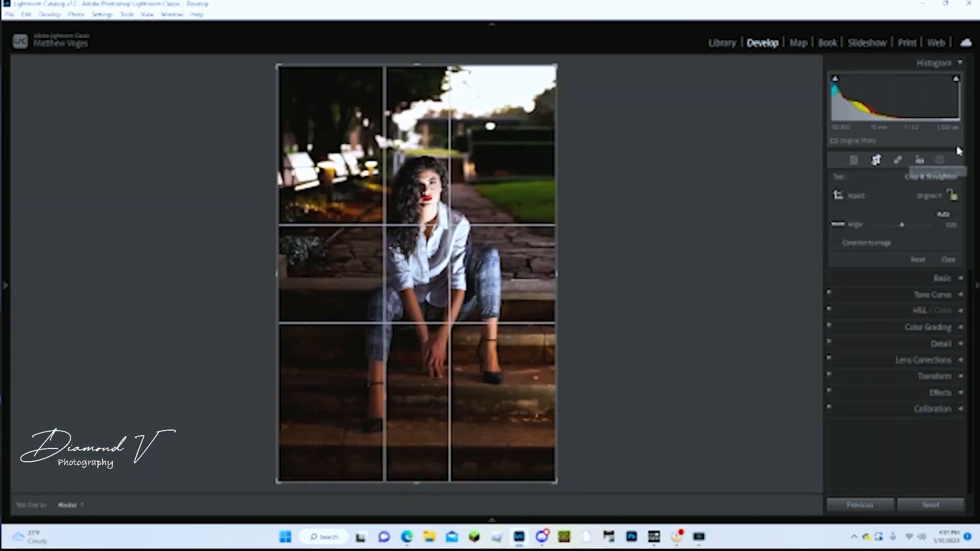
pyautogui.click(927, 196)
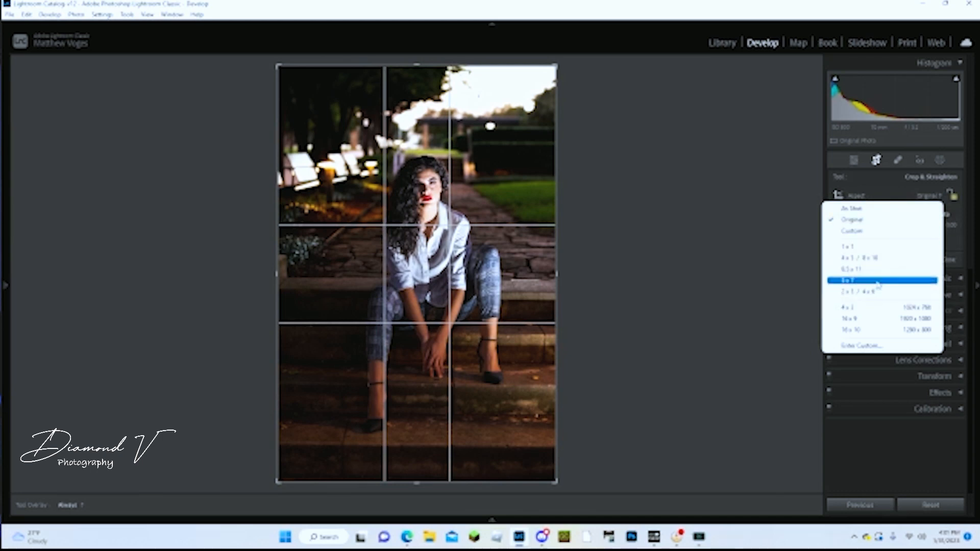
pyautogui.click(880, 258)
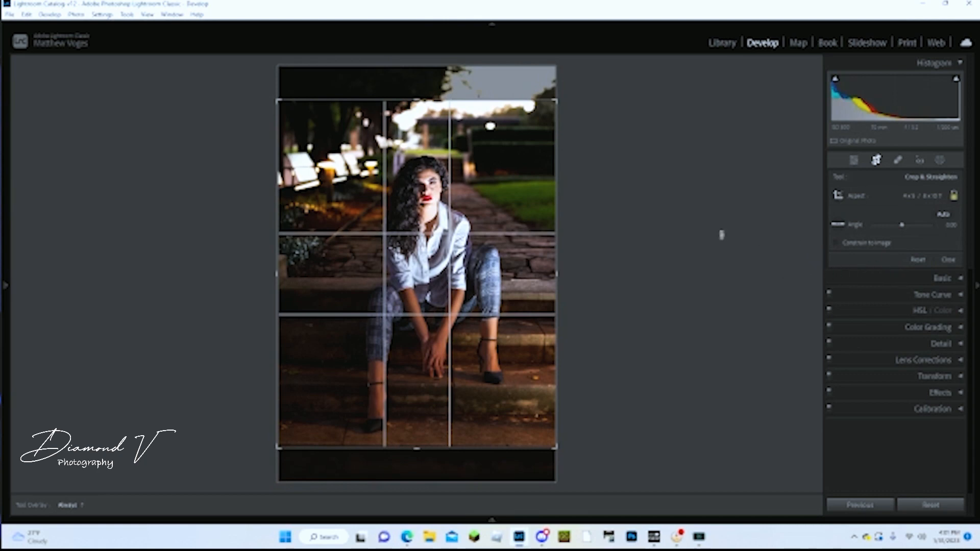
pyautogui.moveTo(478, 264)
pyautogui.mouseDown()
pyautogui.moveTo(478, 254)
pyautogui.moveTo(479, 265)
pyautogui.mouseUp()
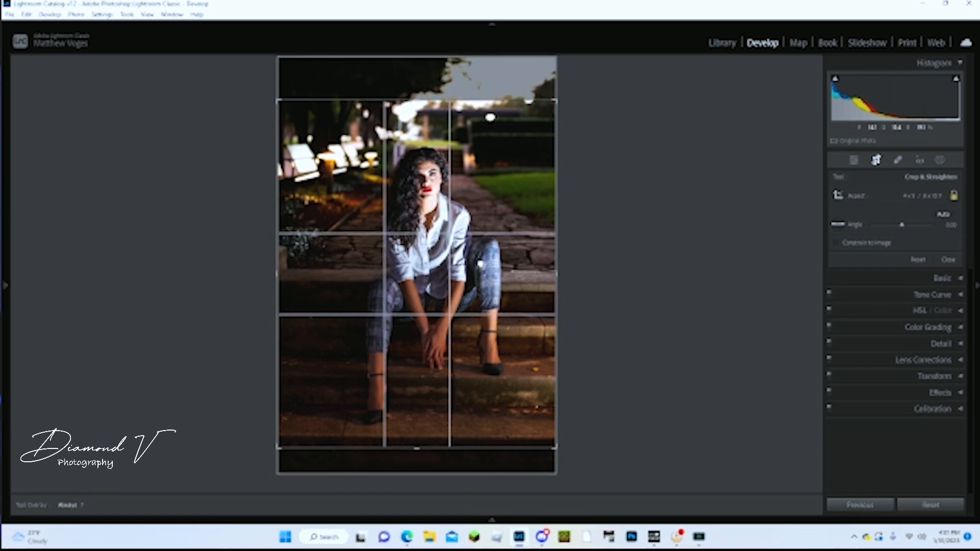
pyautogui.click(878, 161)
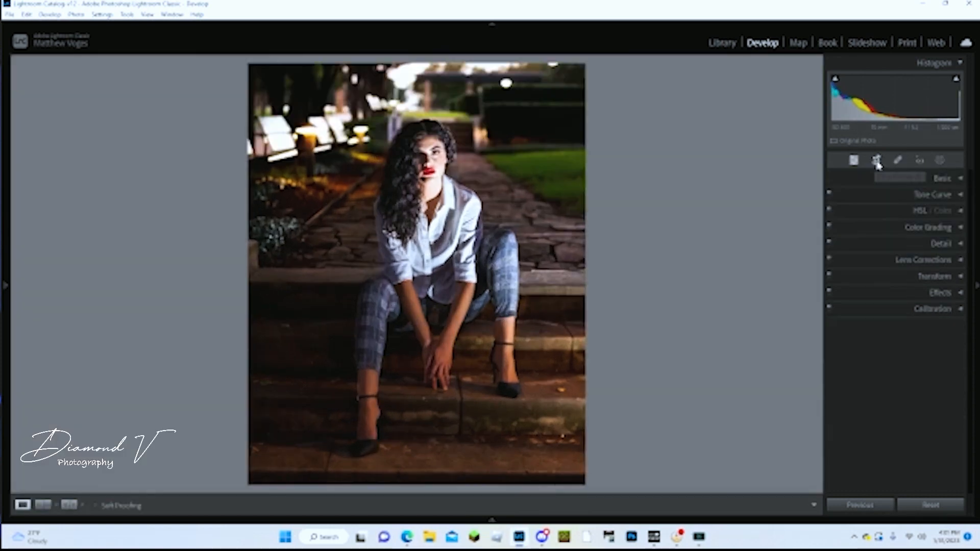